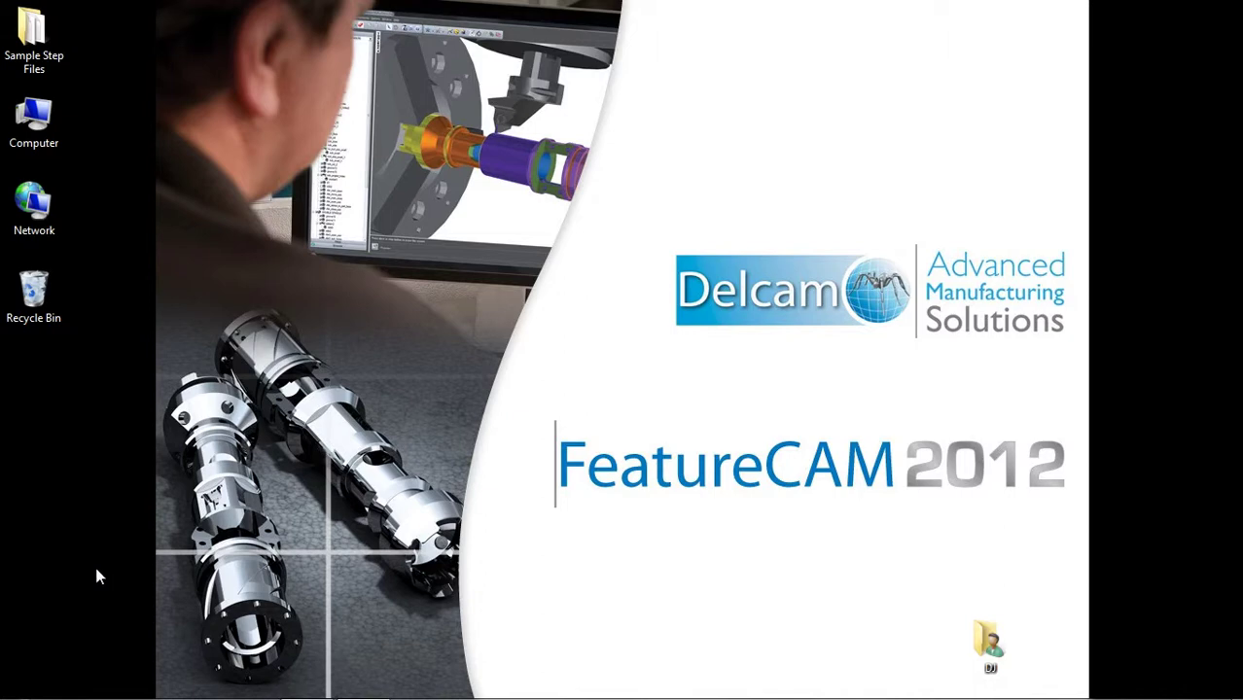
- Launch FeatureCAM (64-bit) from the Delcam folder under All Programs in the Start menu
left_click(24, 684)
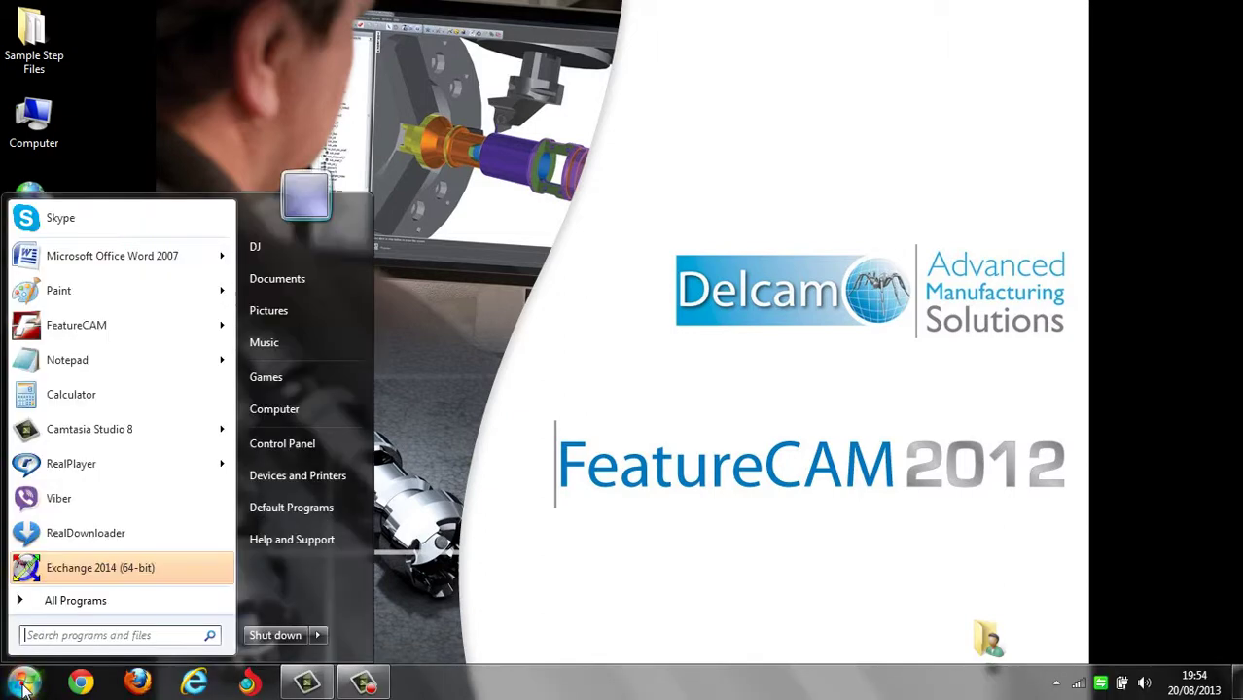
left_click(44, 600)
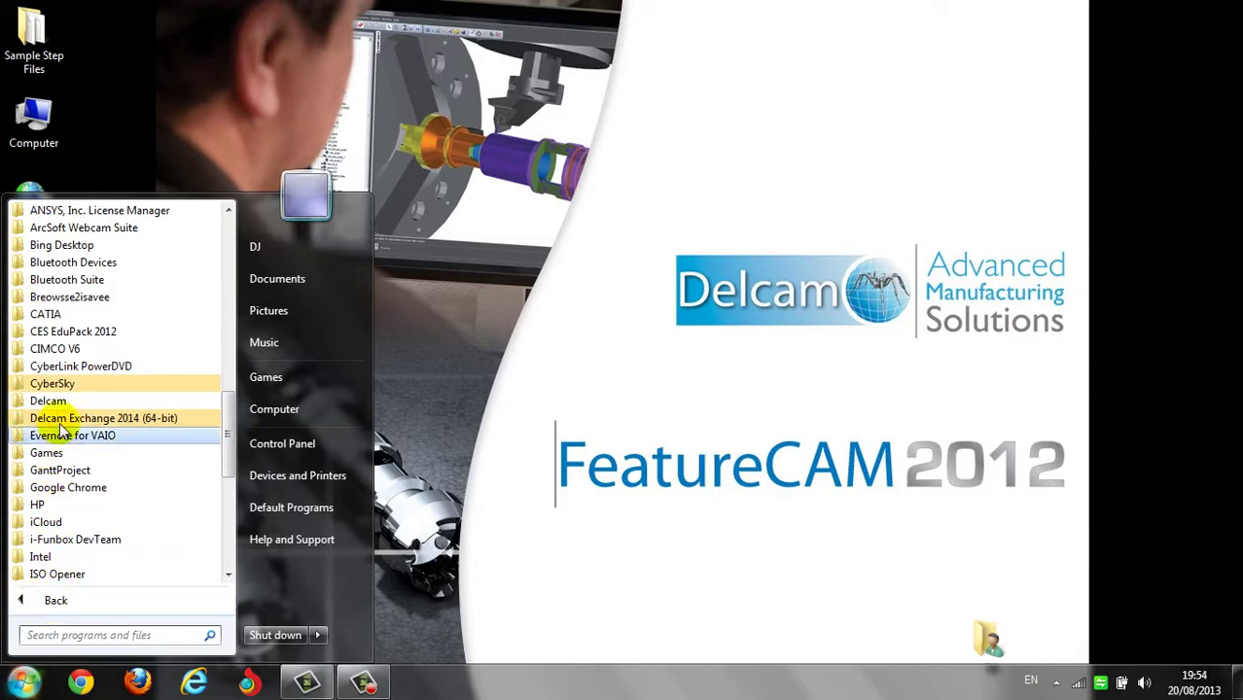
left_click(48, 401)
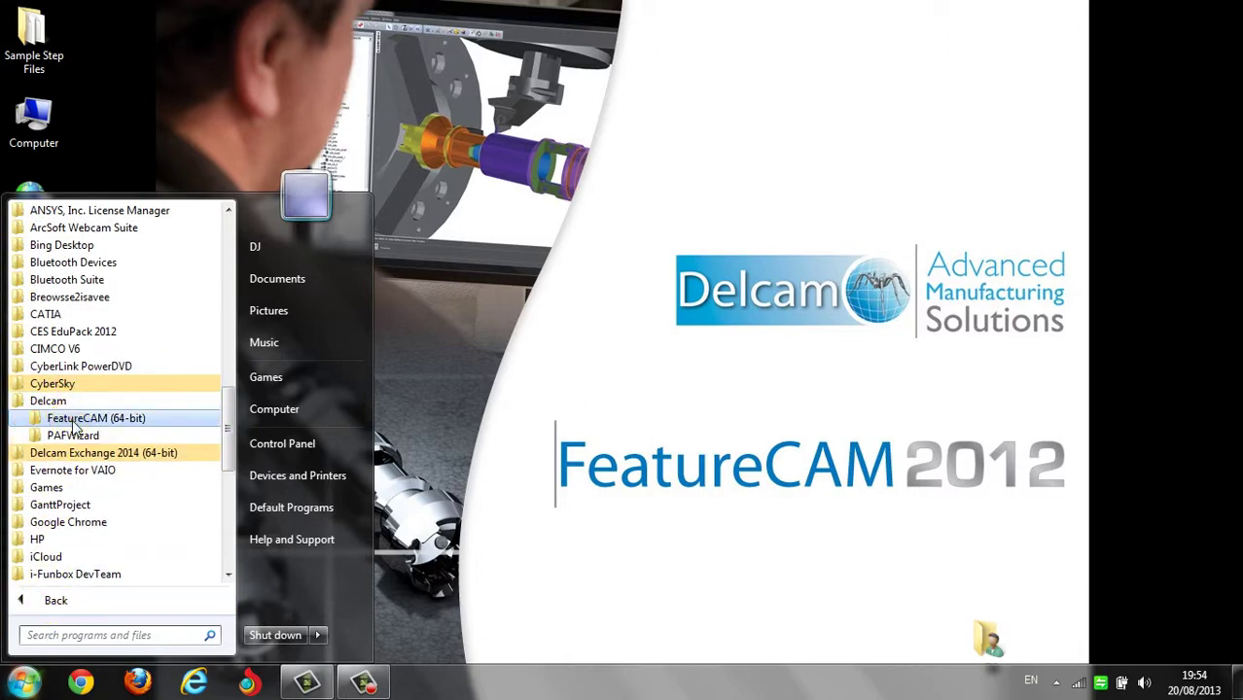
left_click(74, 425)
left_click(82, 469)
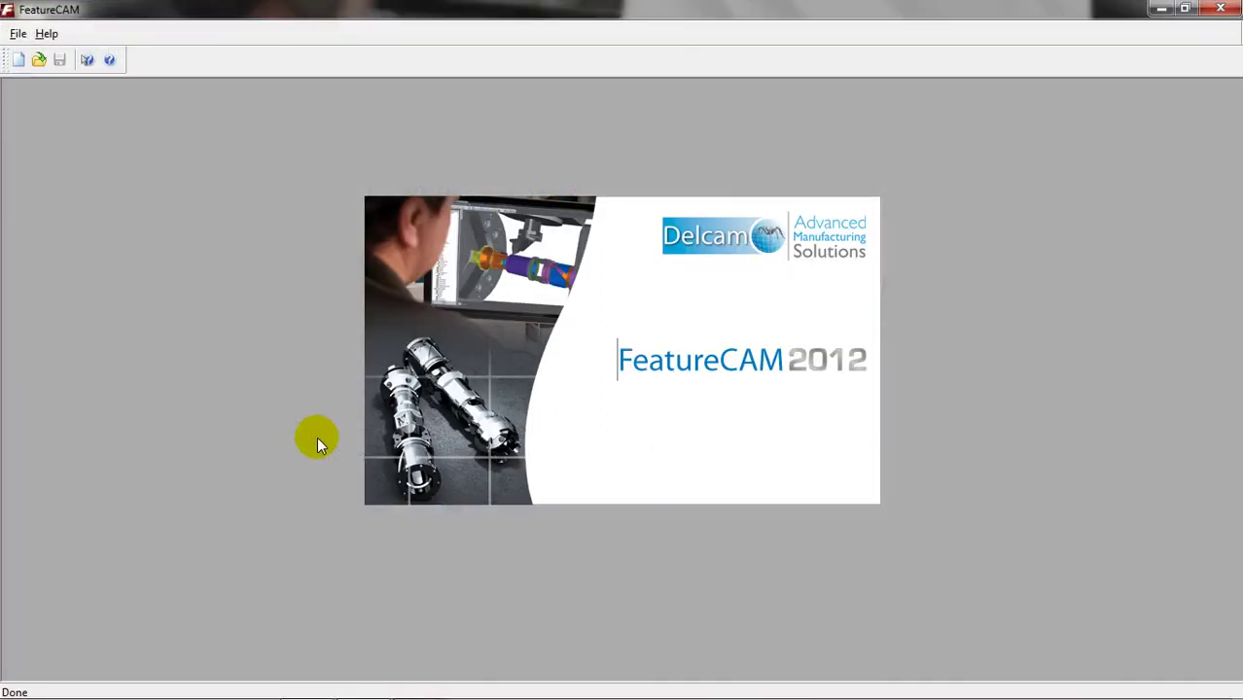
- Create a new Milling Setup part in millimetres with Initial stock dialog set to None
left_click(18, 35)
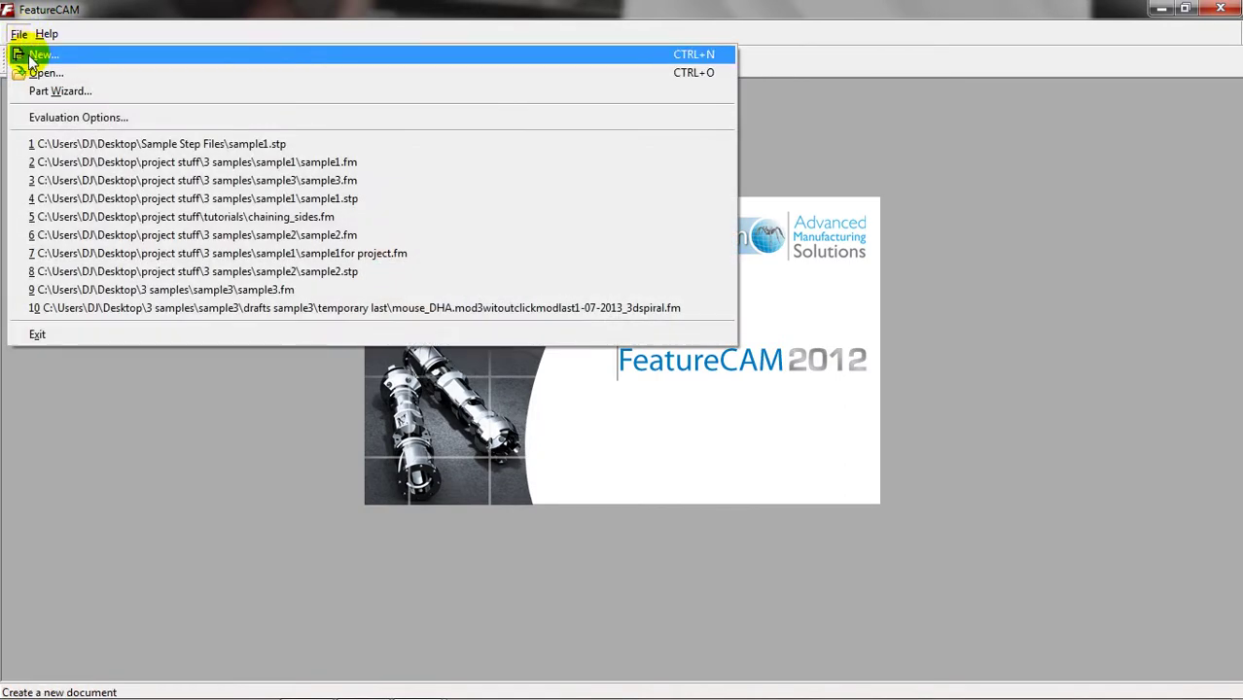
left_click(33, 57)
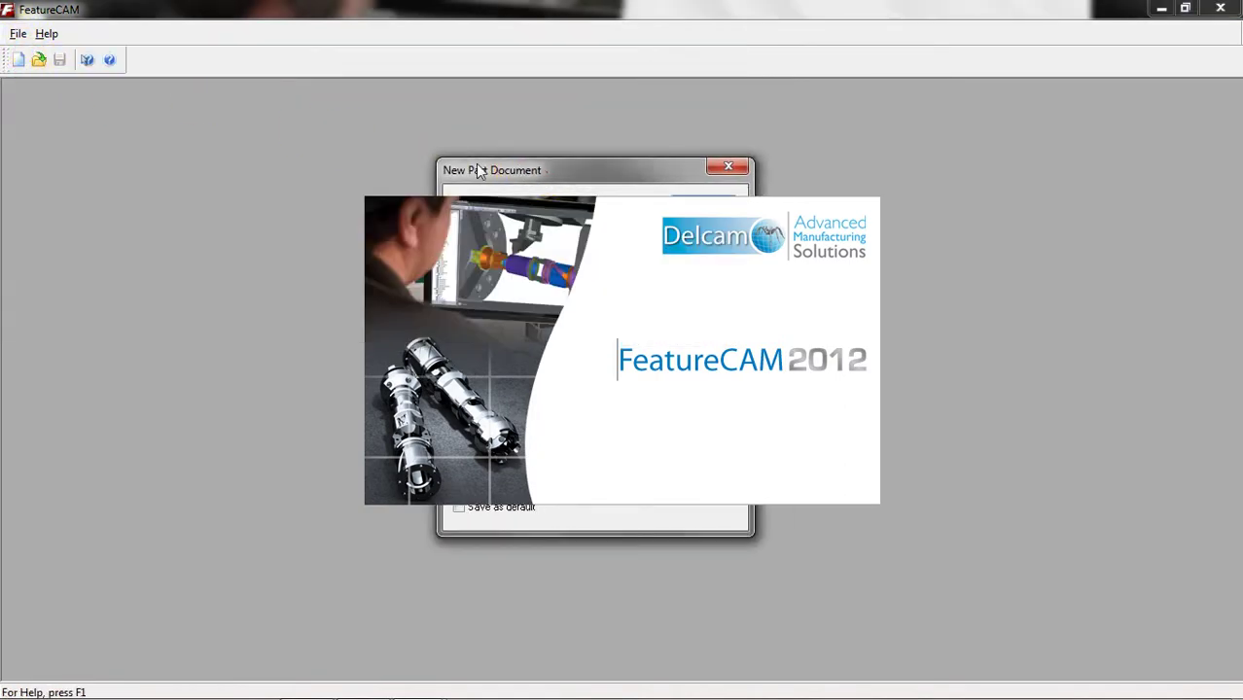
left_click_drag(479, 171, 188, 153)
left_click(179, 251)
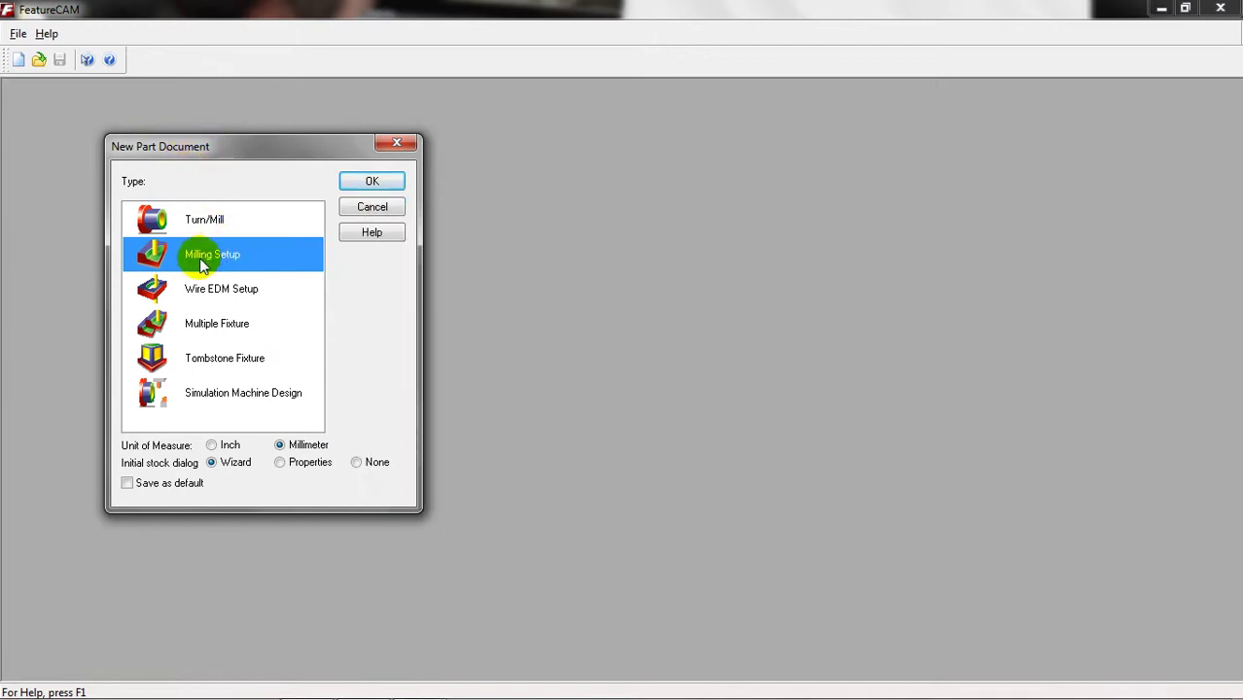
left_click(281, 447)
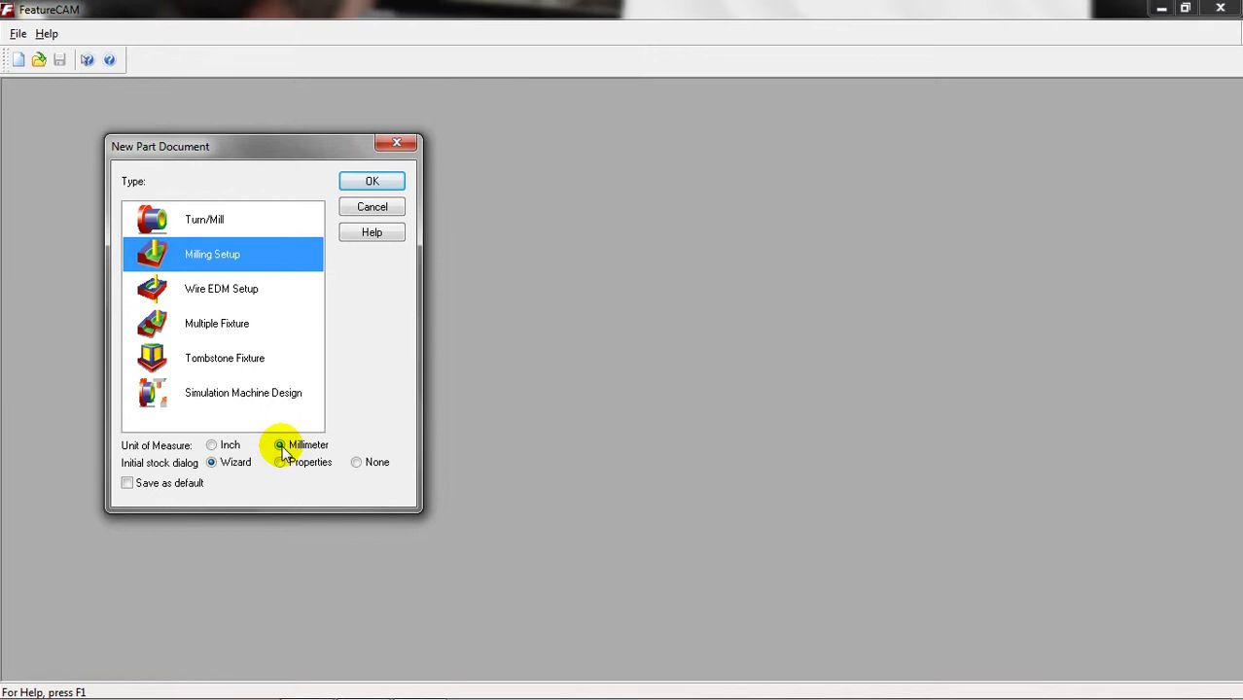
left_click(357, 463)
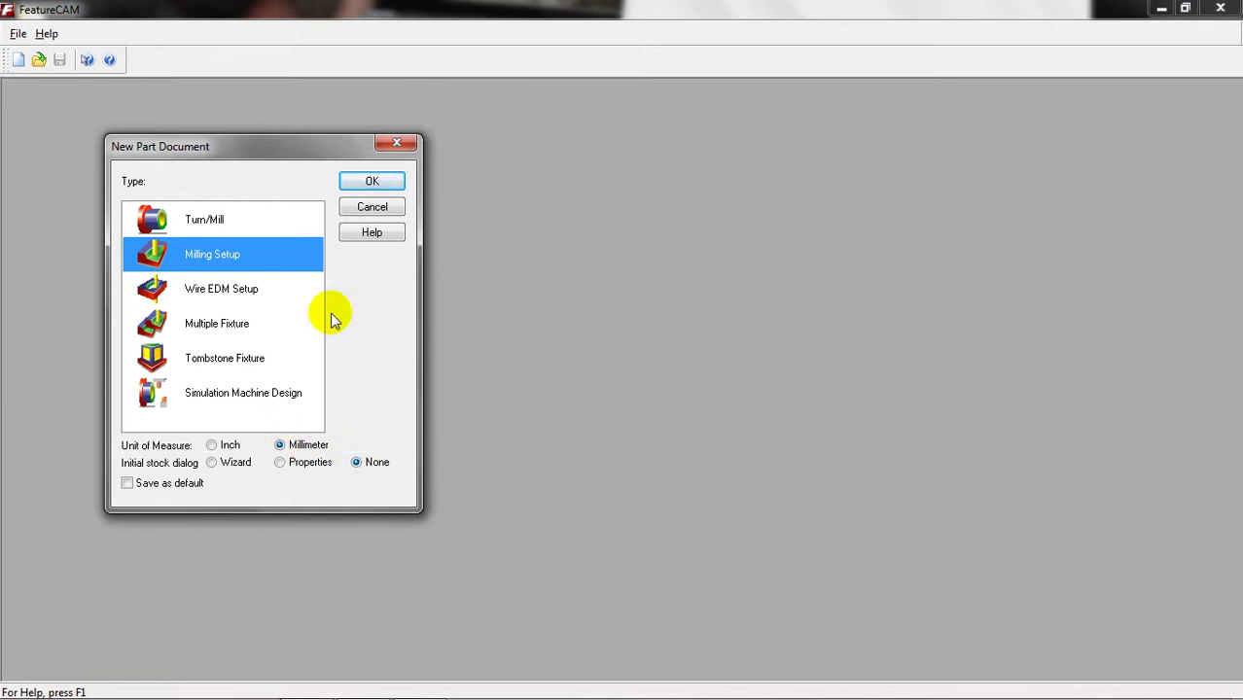
left_click(360, 180)
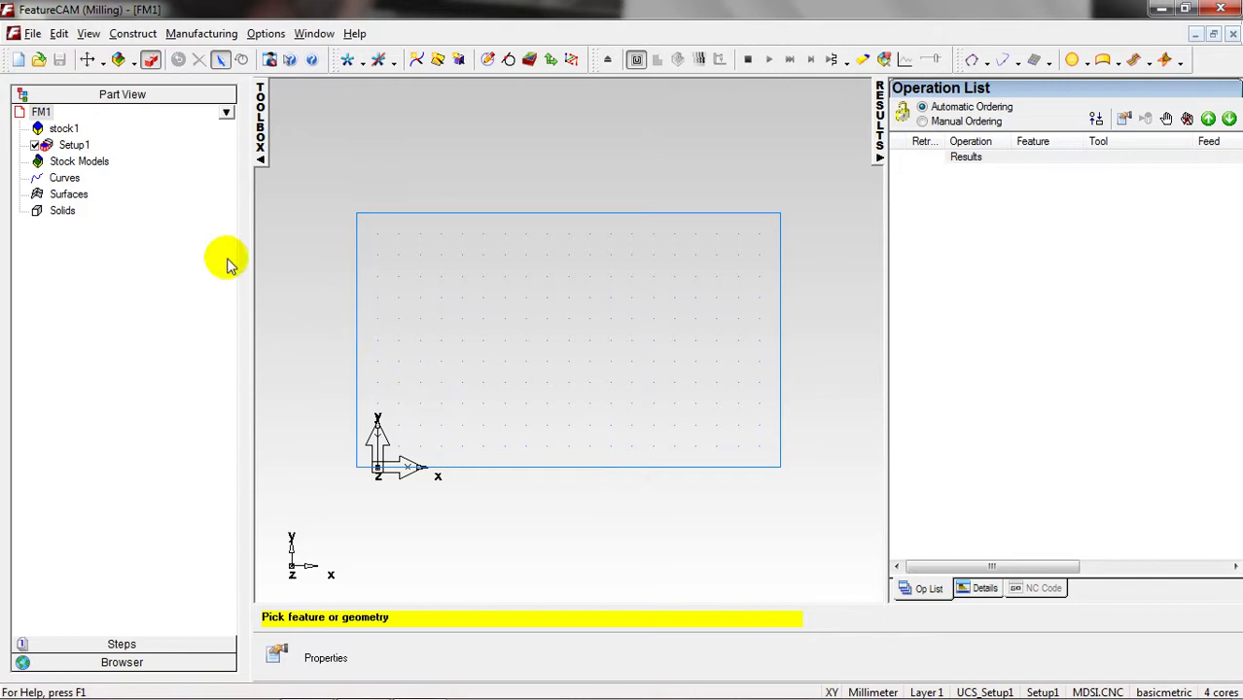
- Start a file import and browse to the Desktop's Sample Step Files folder
left_click(33, 35)
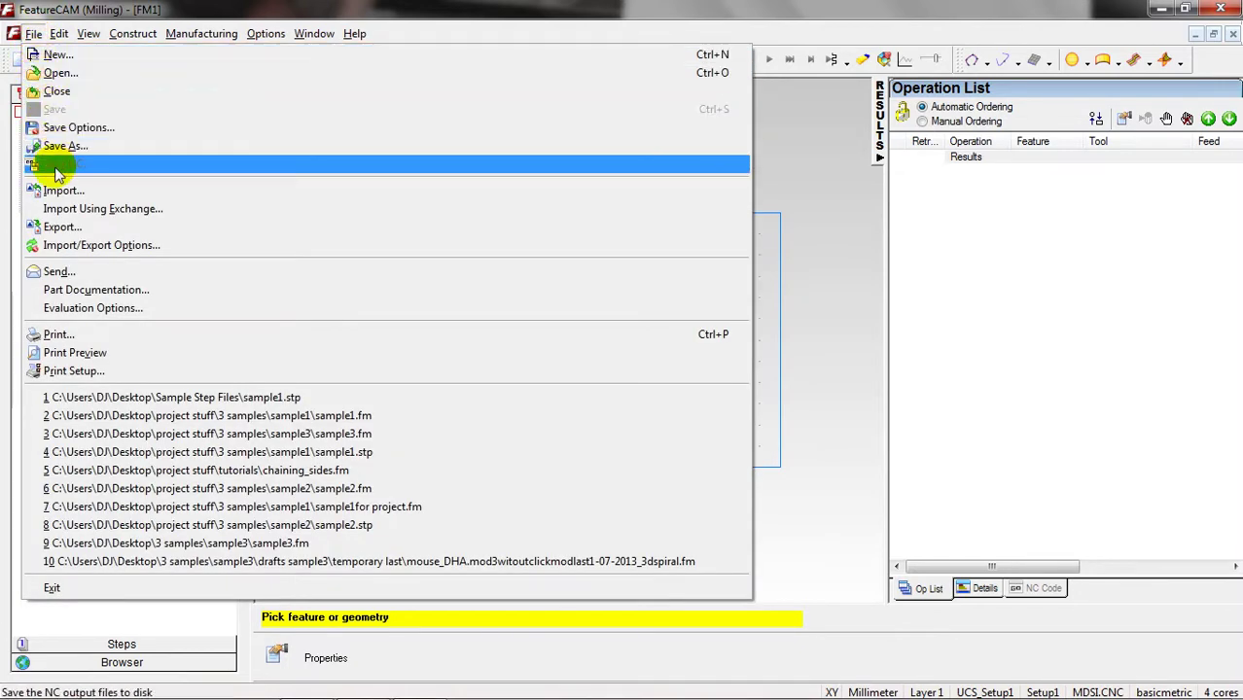
left_click(61, 191)
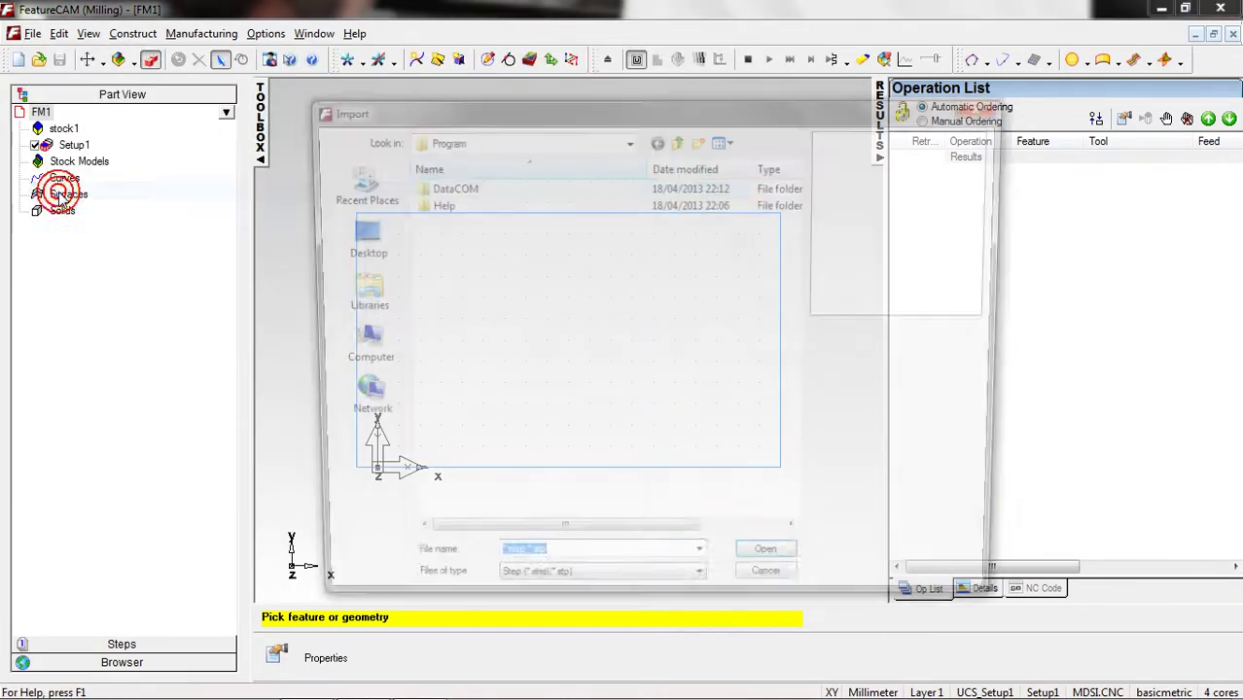
left_click(345, 245)
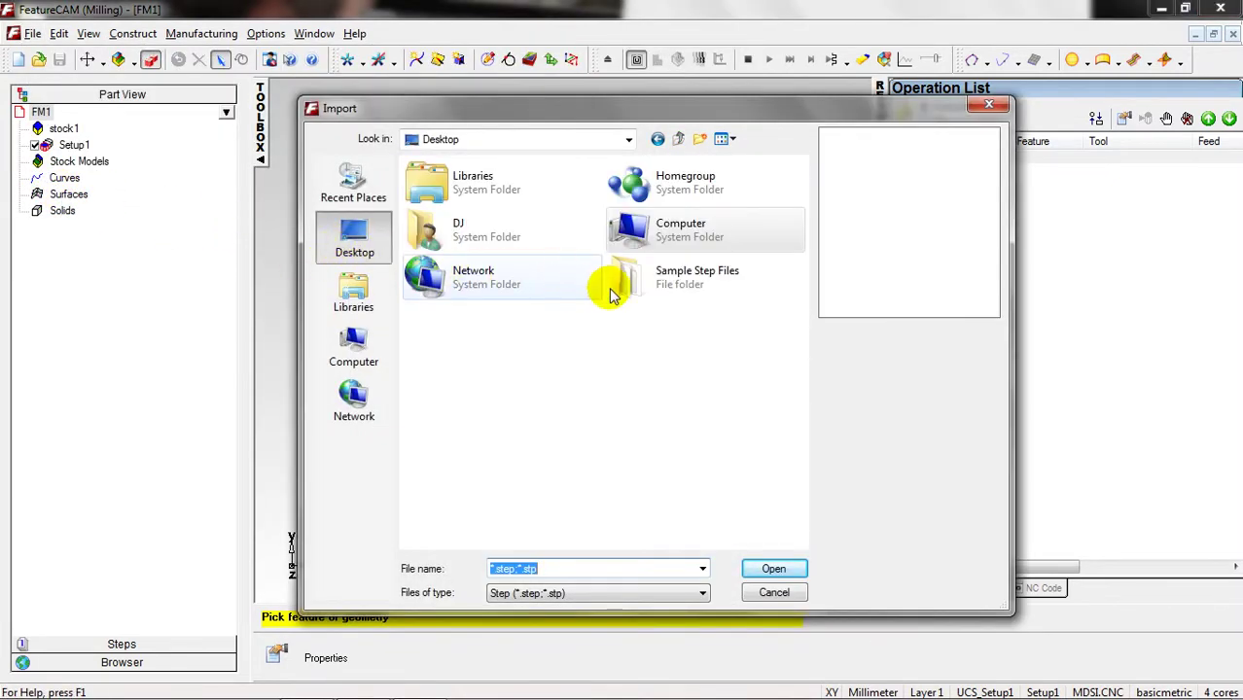
left_click(650, 292)
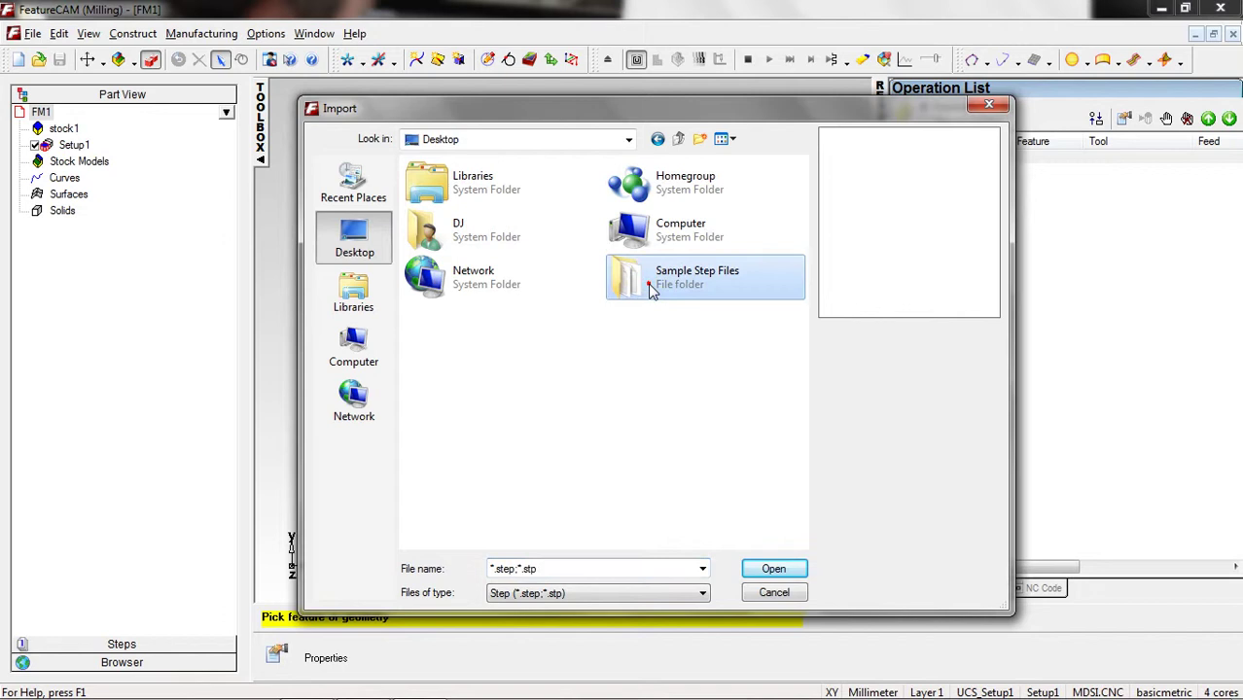
double_click(651, 292)
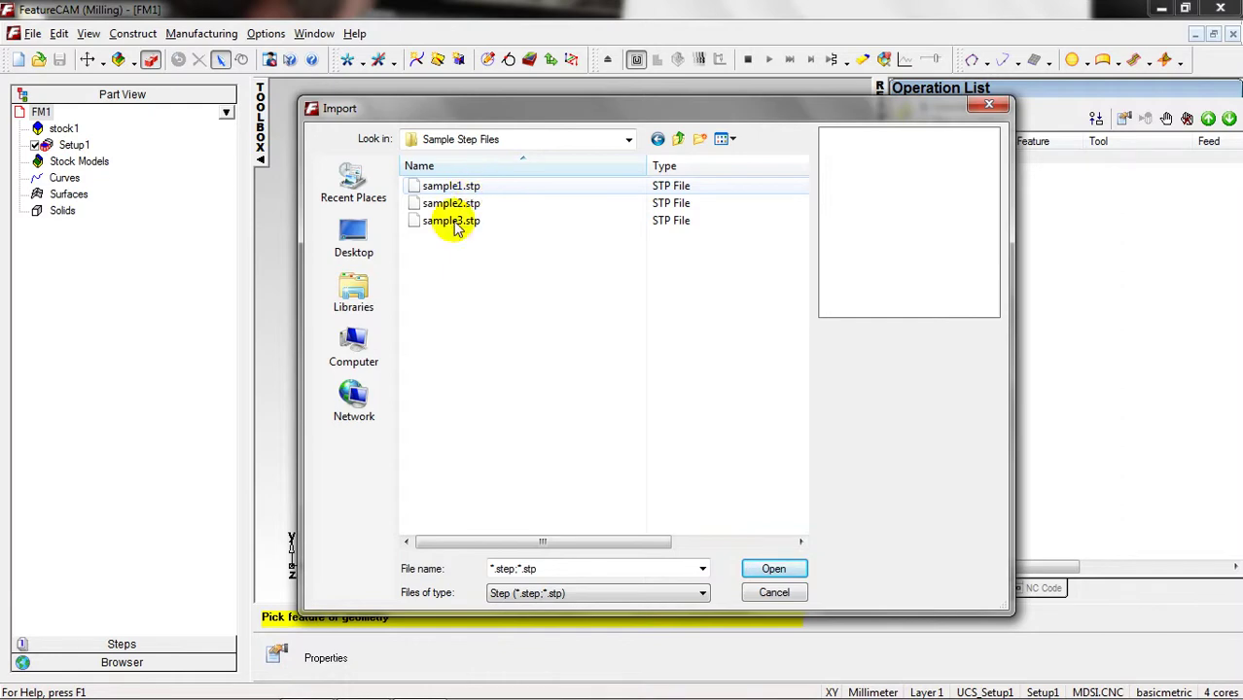
- Keep the Step file type and import sample1.stp
left_click(23, 686)
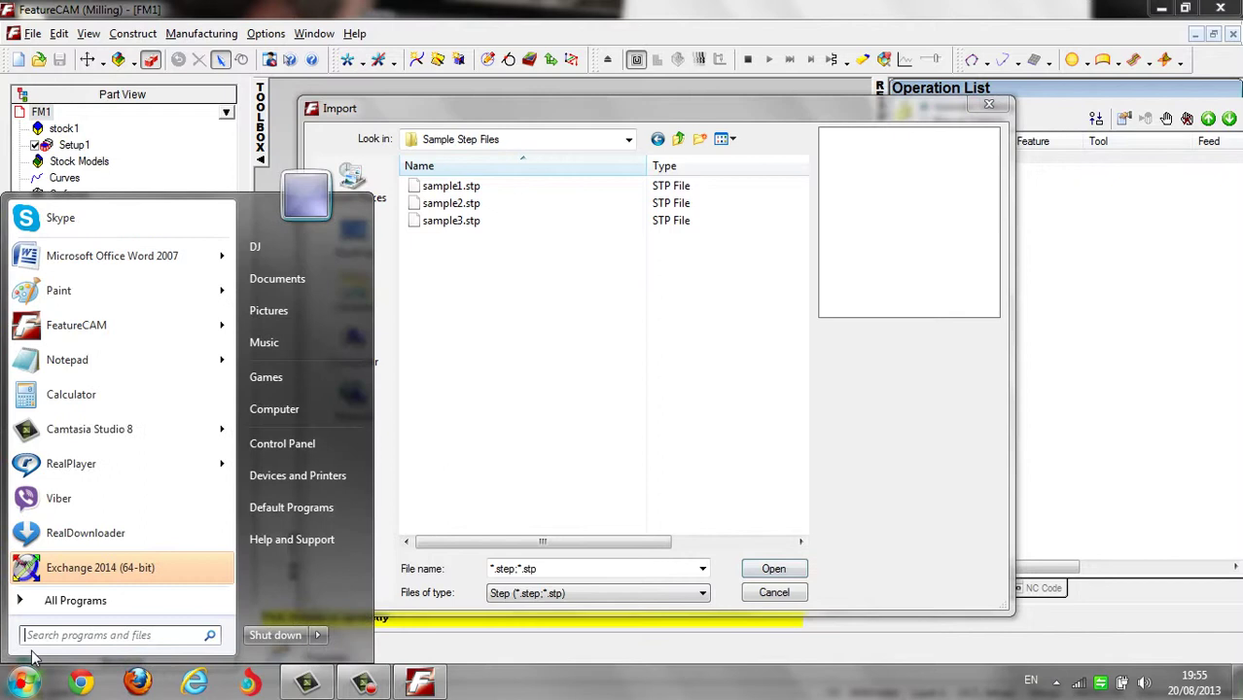
left_click(547, 356)
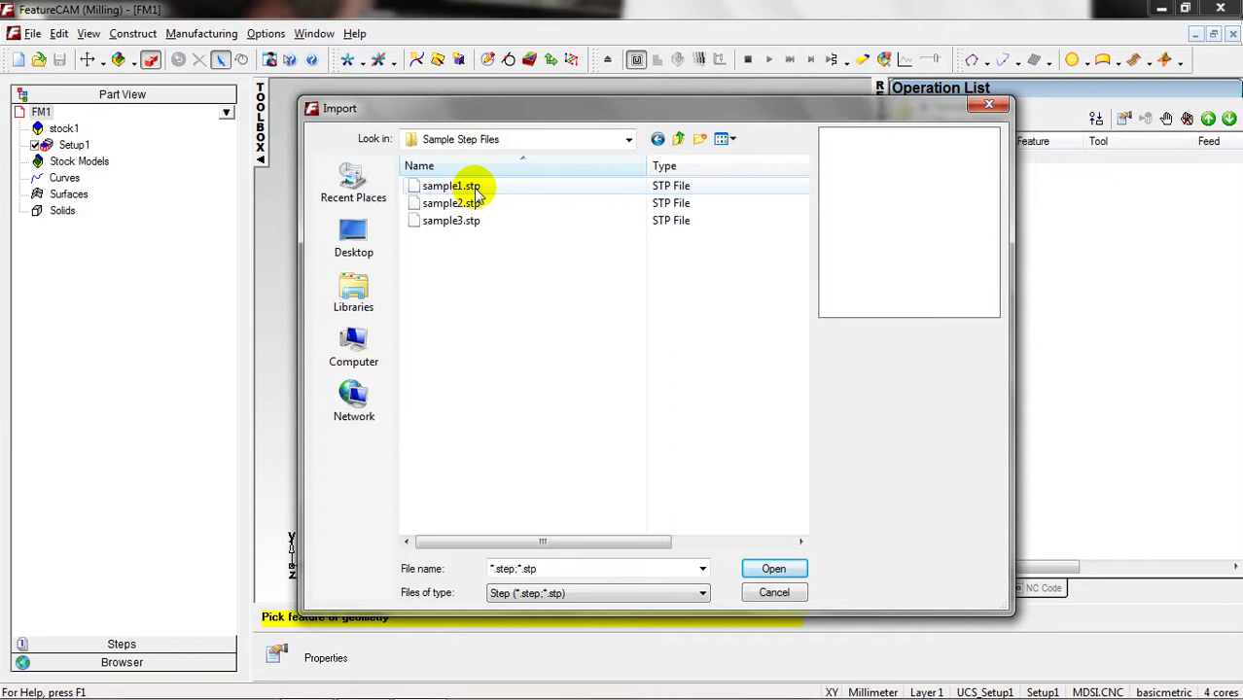
left_click(578, 592)
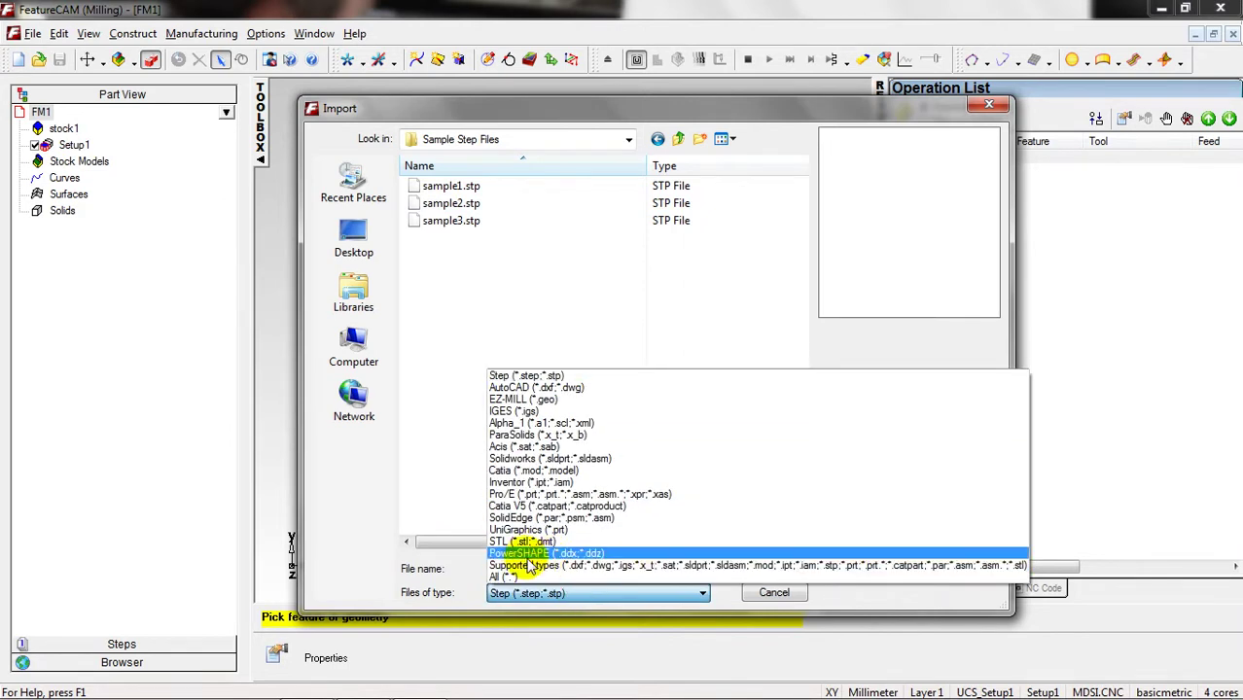
left_click(453, 391)
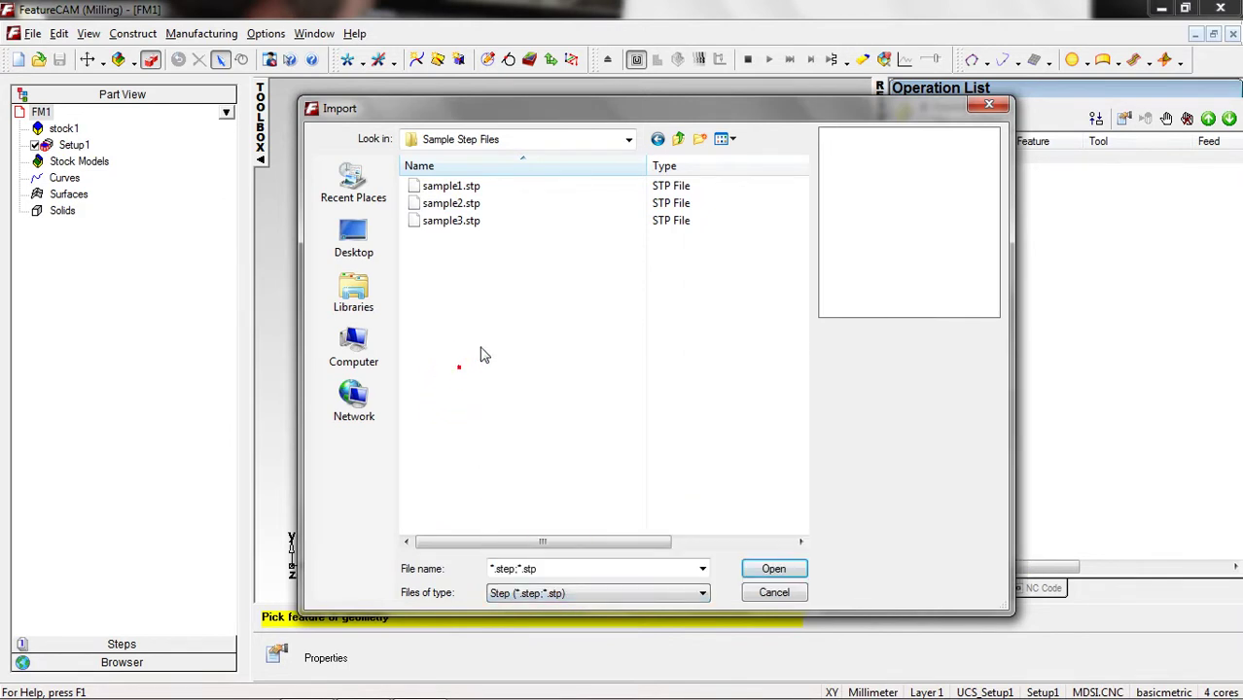
left_click(455, 189)
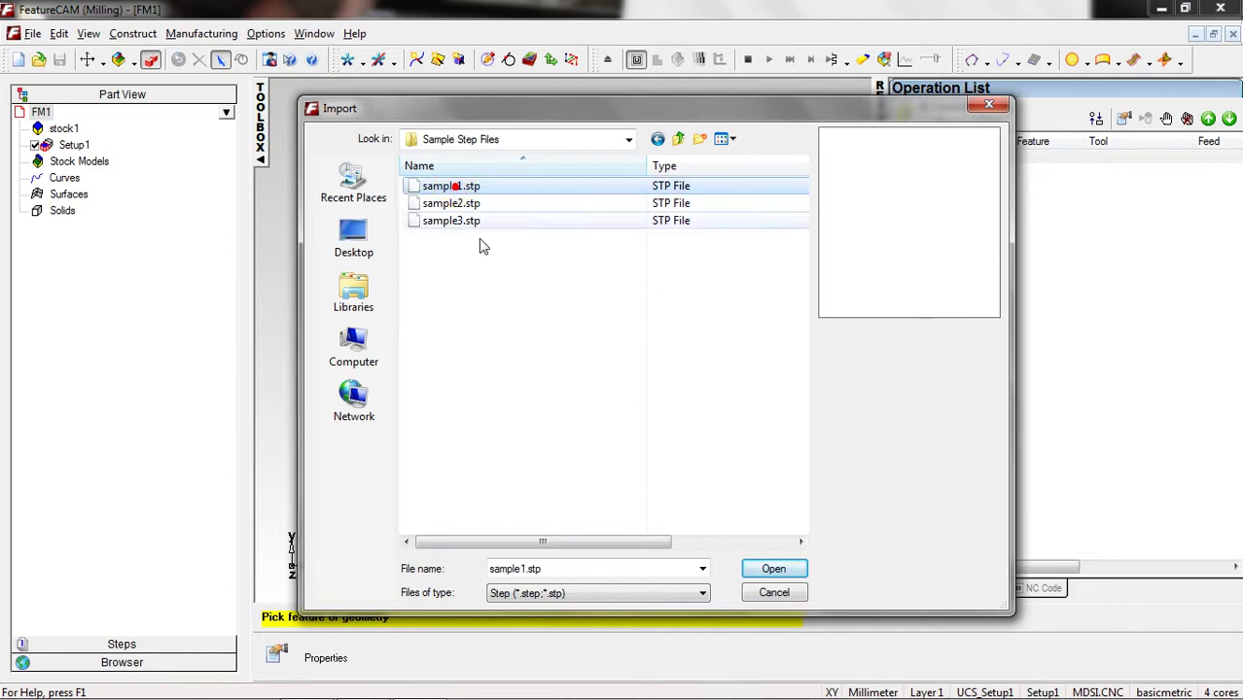
left_click(771, 570)
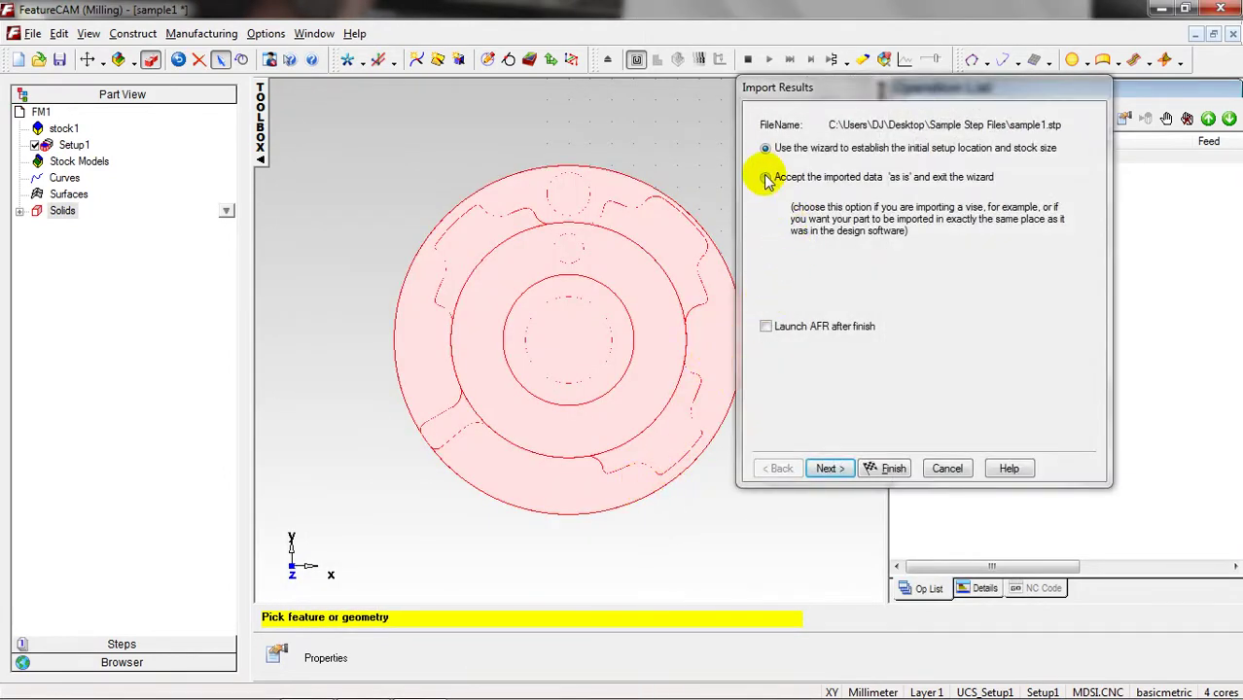
- Accept the imported data as is, finish the wizard, and collapse the Operation List
left_click(767, 182)
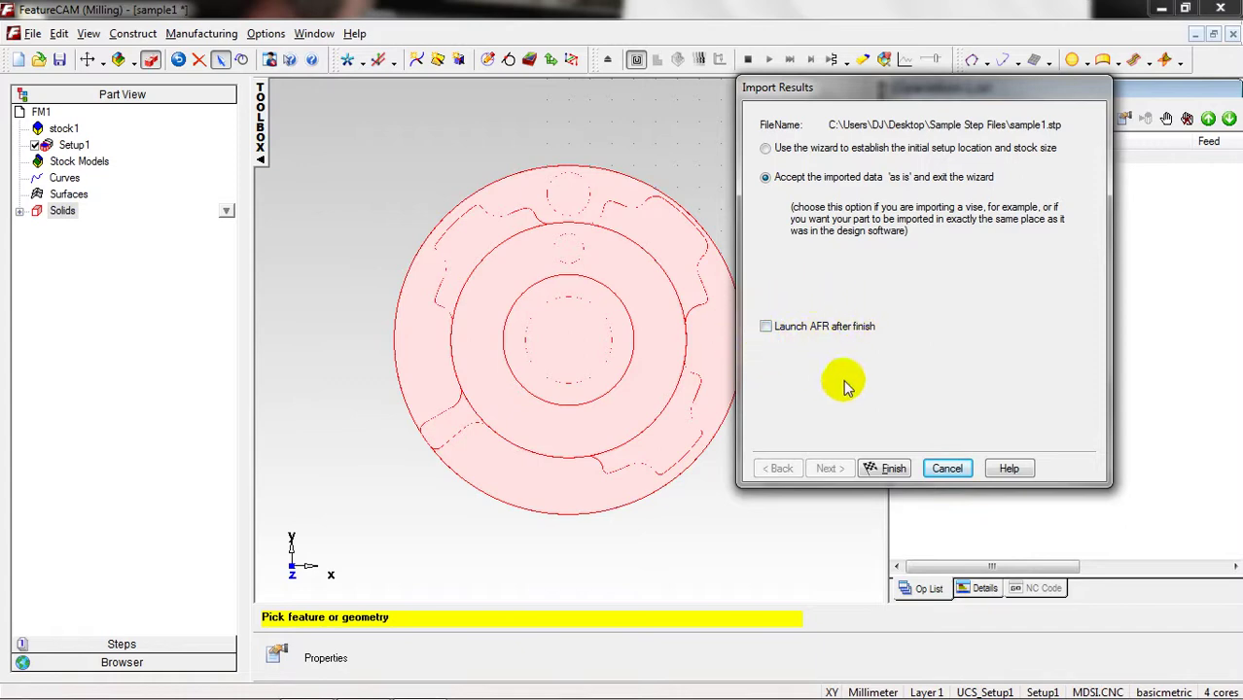
left_click(896, 470)
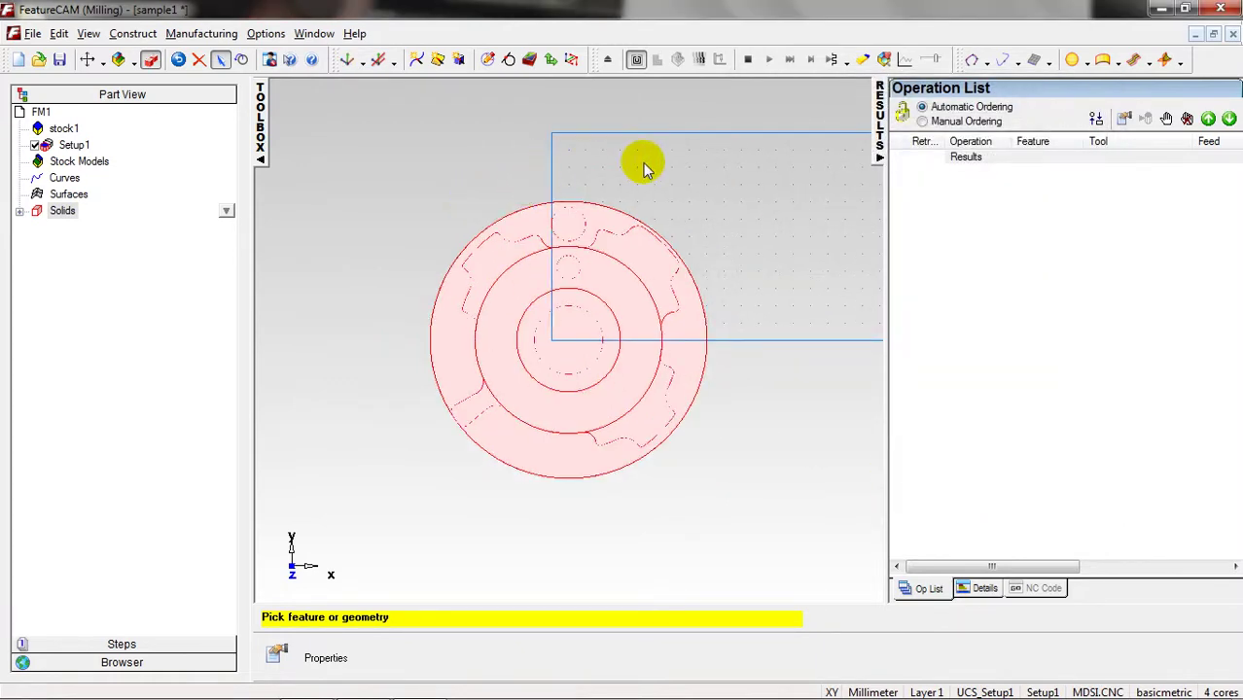
left_click(879, 141)
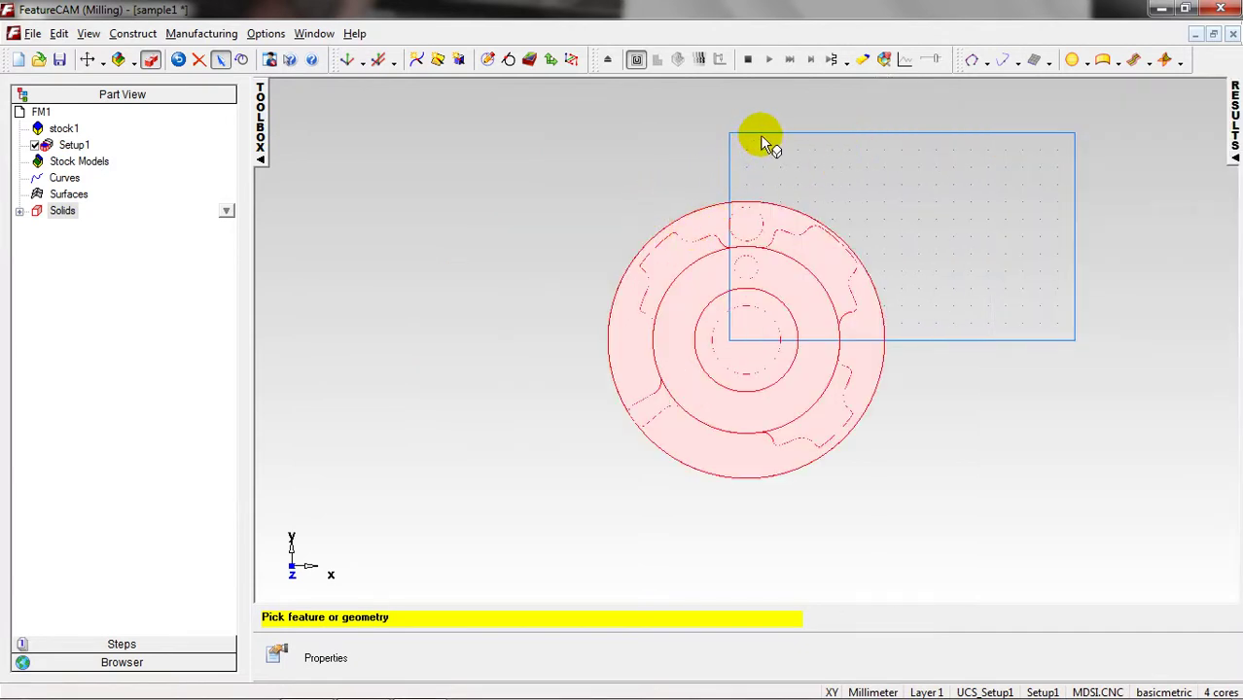
- Rotate the view with Trackball to an isometric angle of the shaded part
right_click(556, 157)
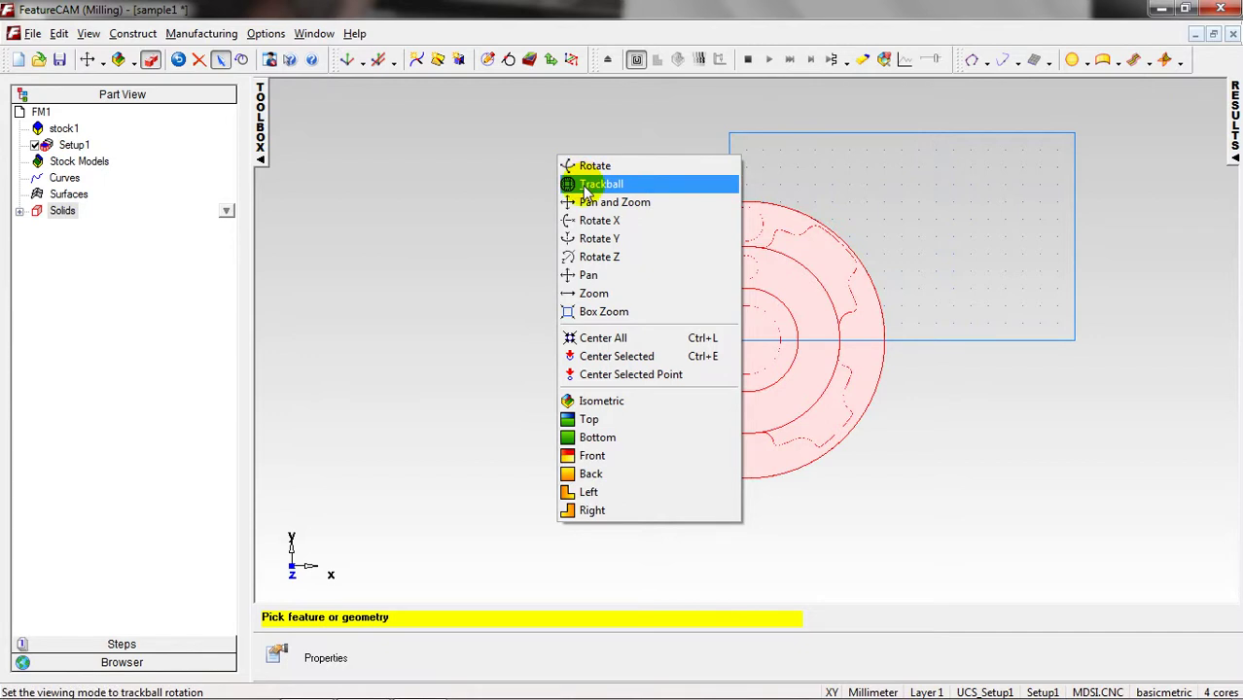
left_click(595, 185)
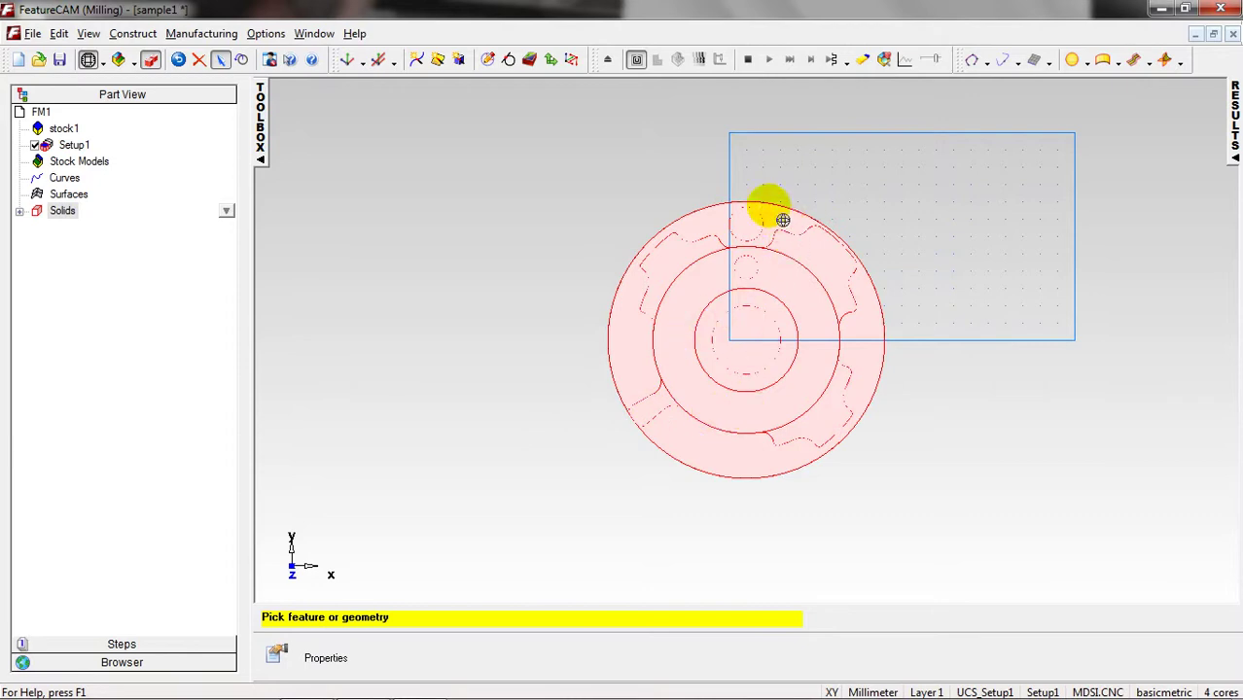
left_click_drag(649, 189, 674, 75)
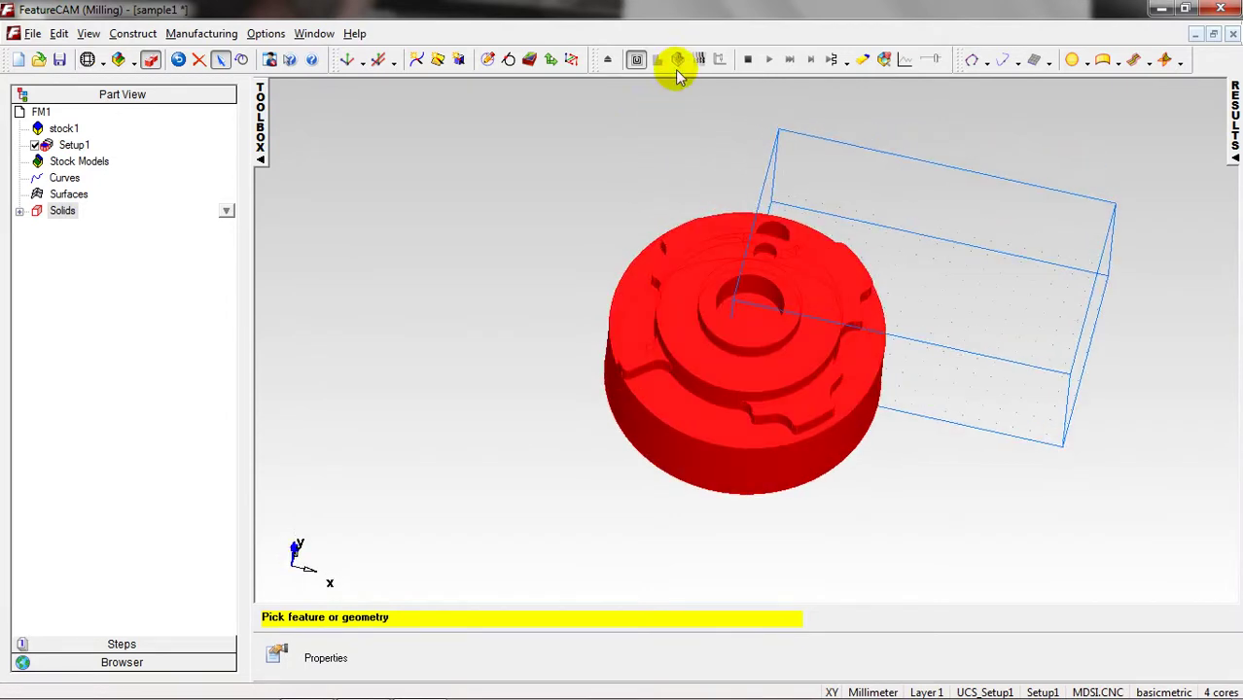
- Make stock1 a round Z-axis bar with OD 80, length 40 and Z 35
double_click(825, 148)
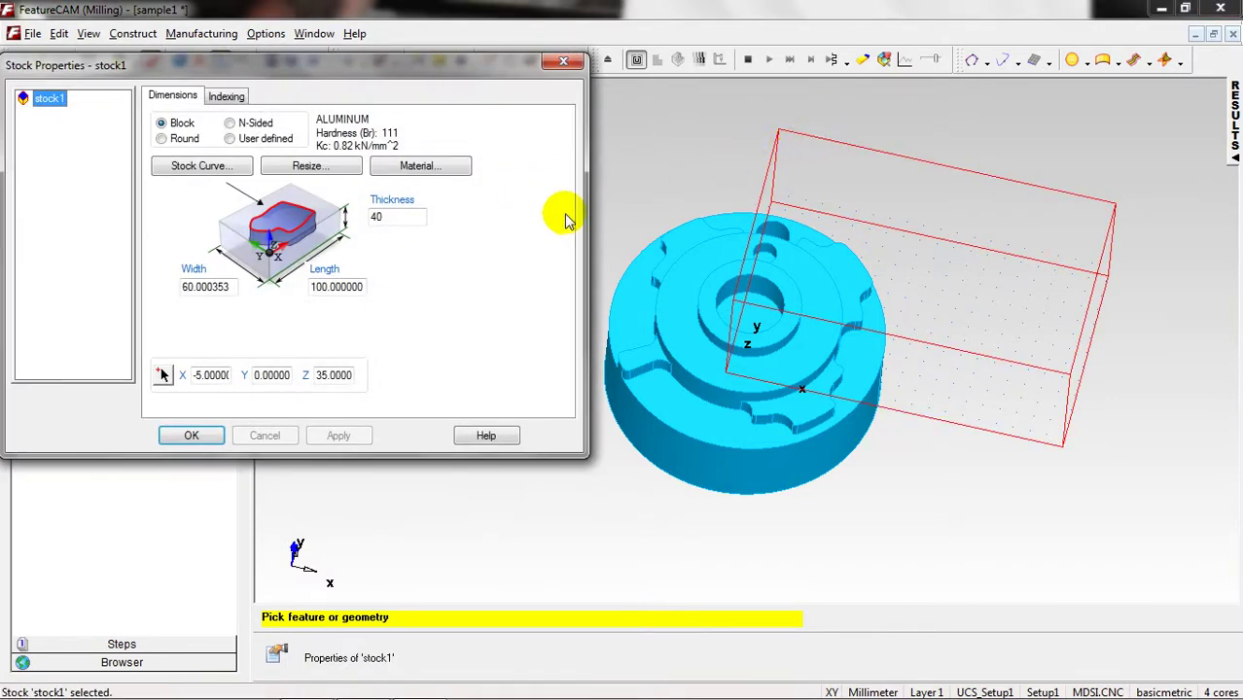
left_click(162, 140)
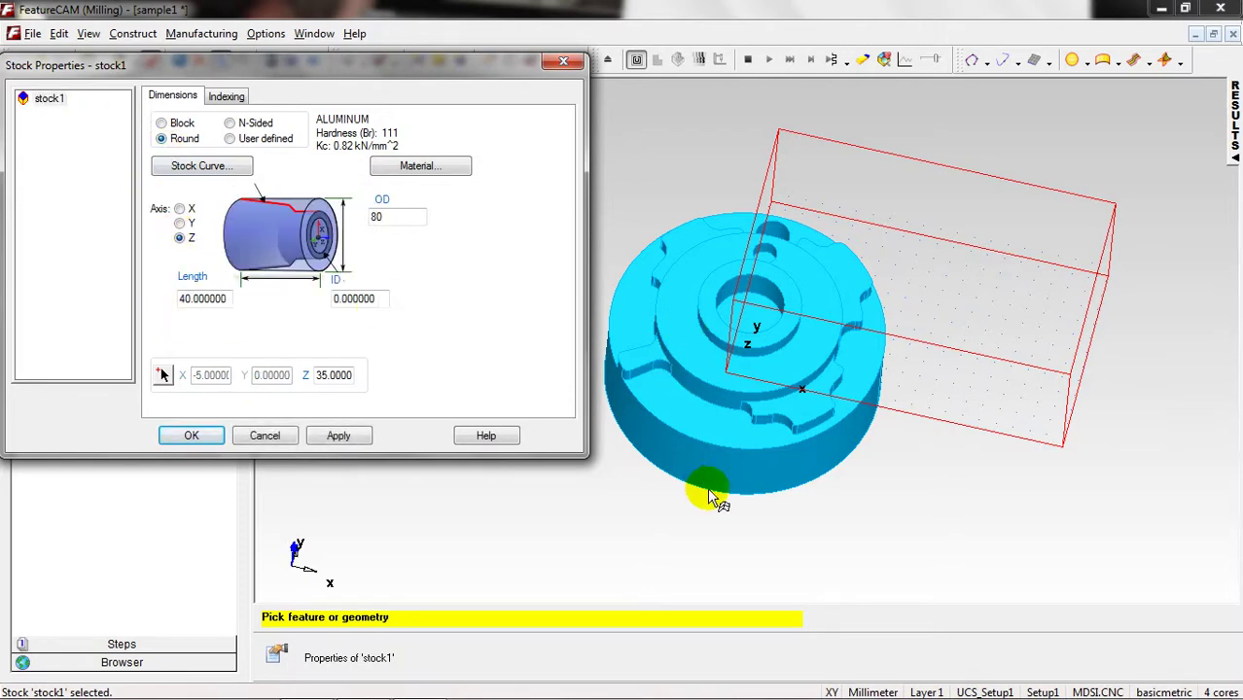
middle_click_drag(709, 492, 728, 298)
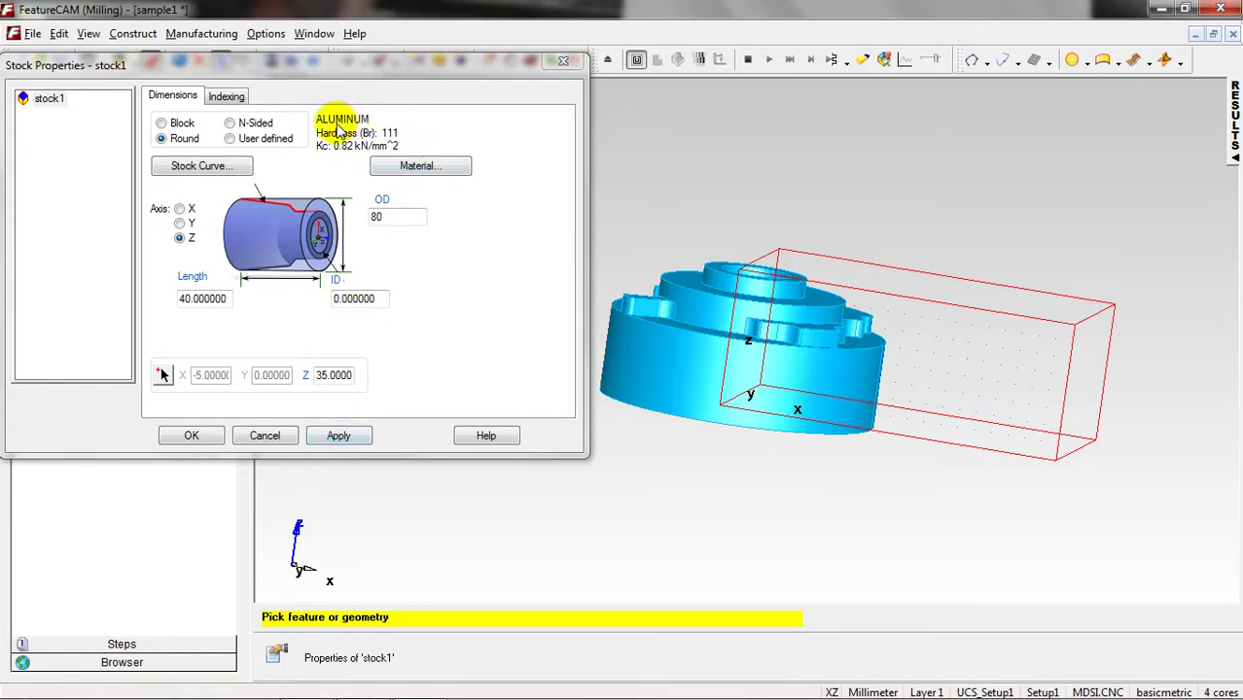
left_click(340, 438)
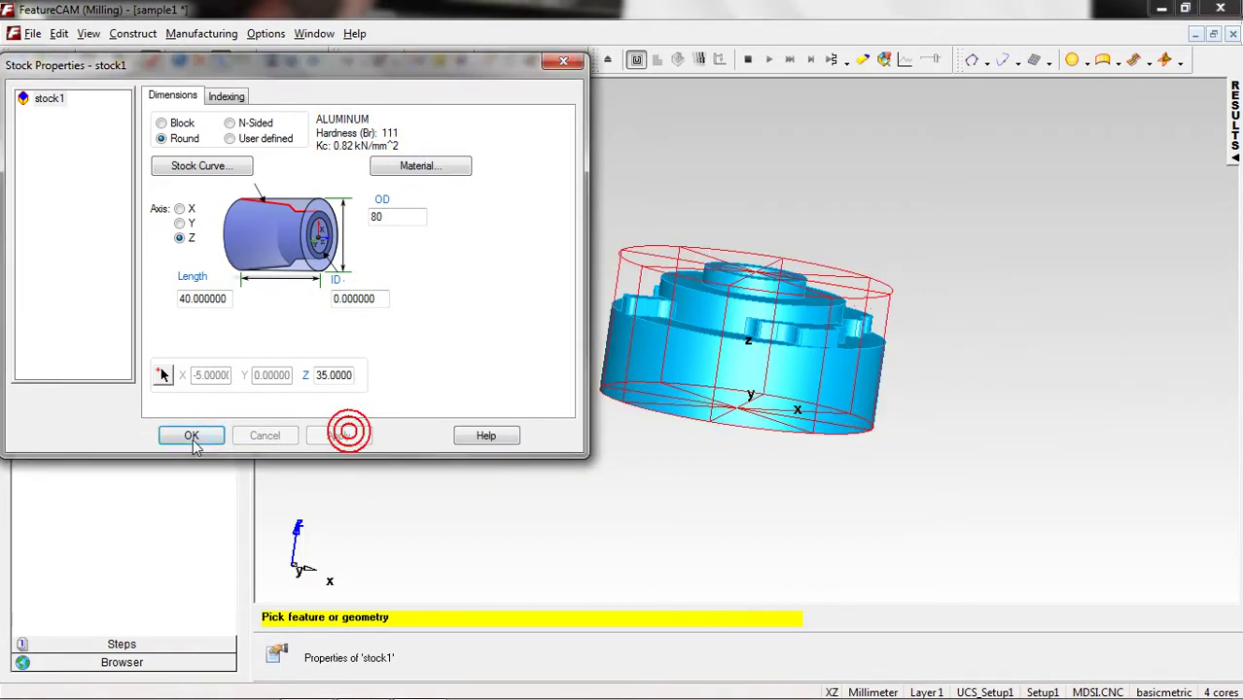
key("Return")
middle_click_drag(609, 374, 775, 289)
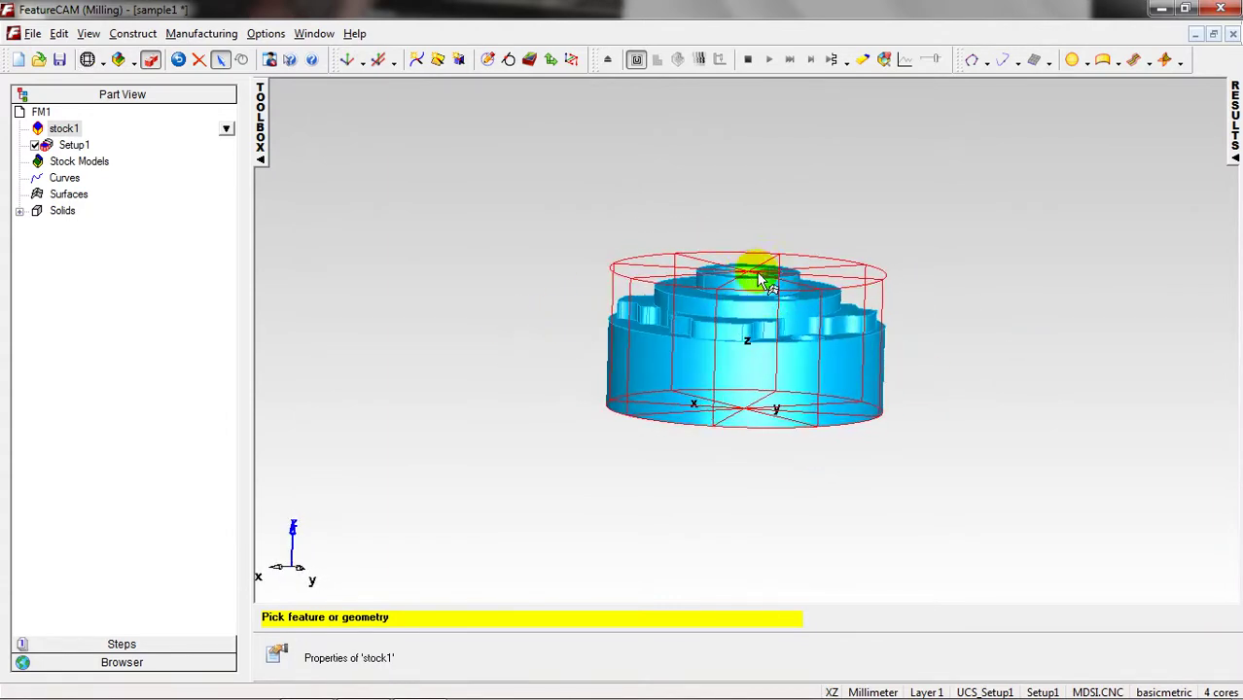
- Translate UCS_Setup1 by 35 along Z so its origin sits at (0, 0, 35)
left_click(551, 65)
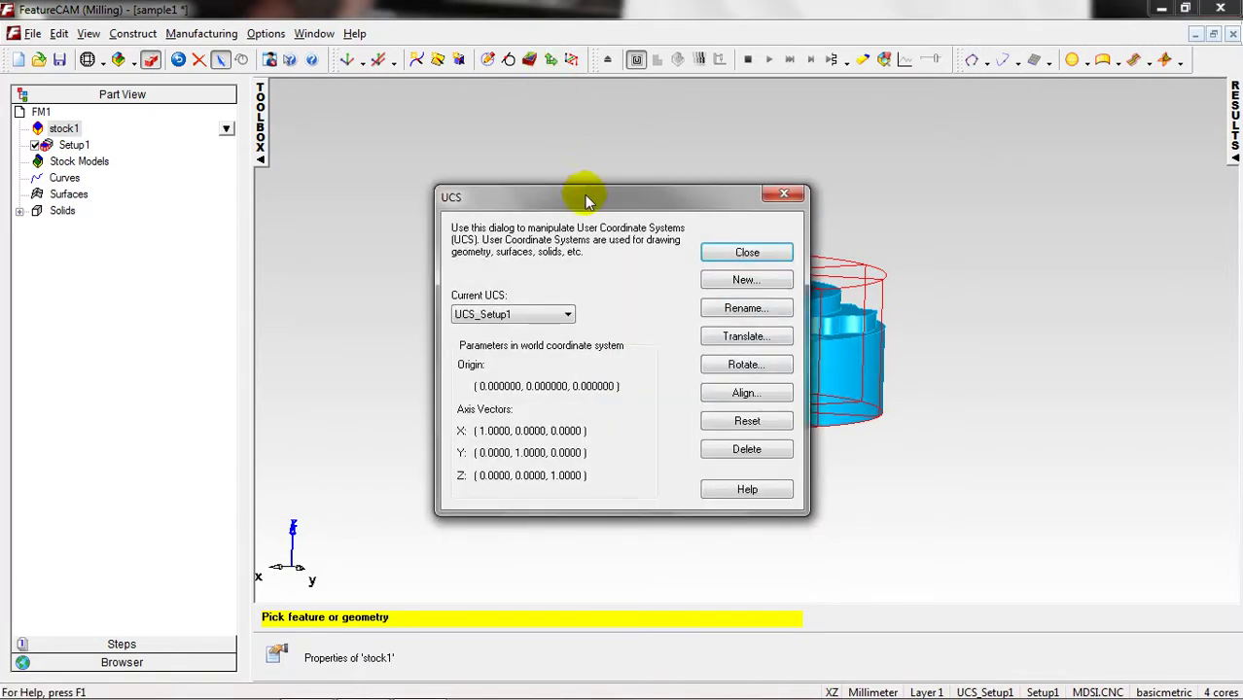
left_click_drag(589, 201, 212, 101)
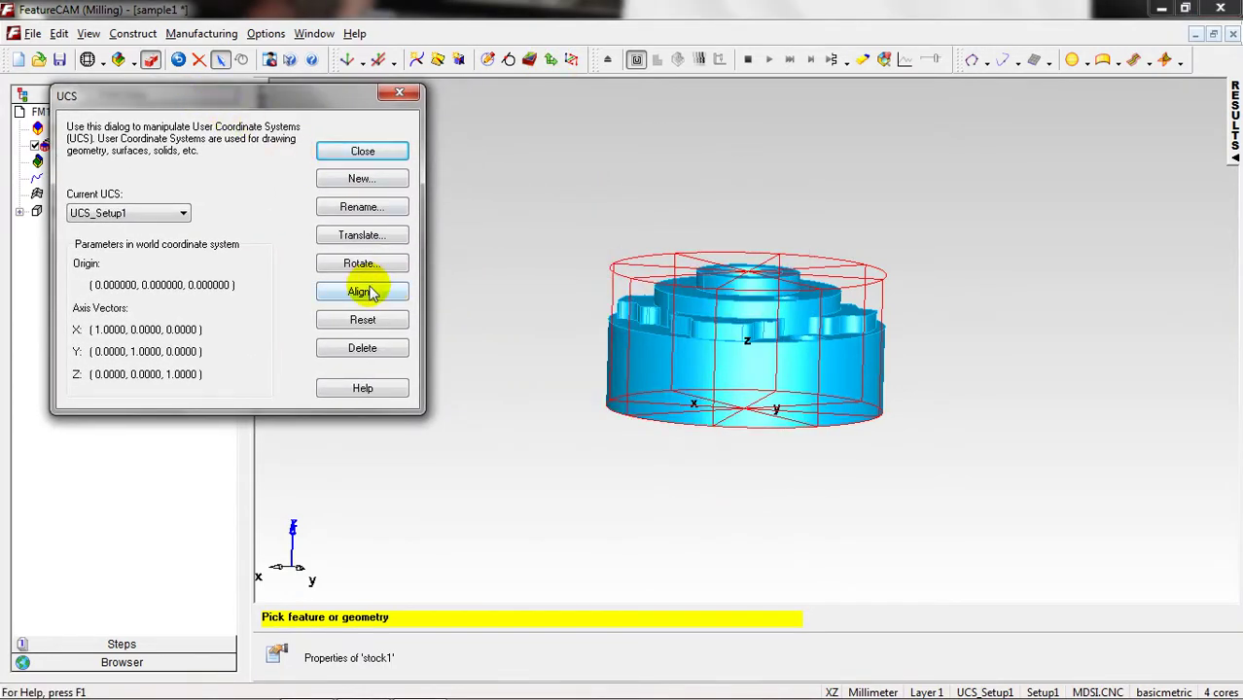
left_click(362, 236)
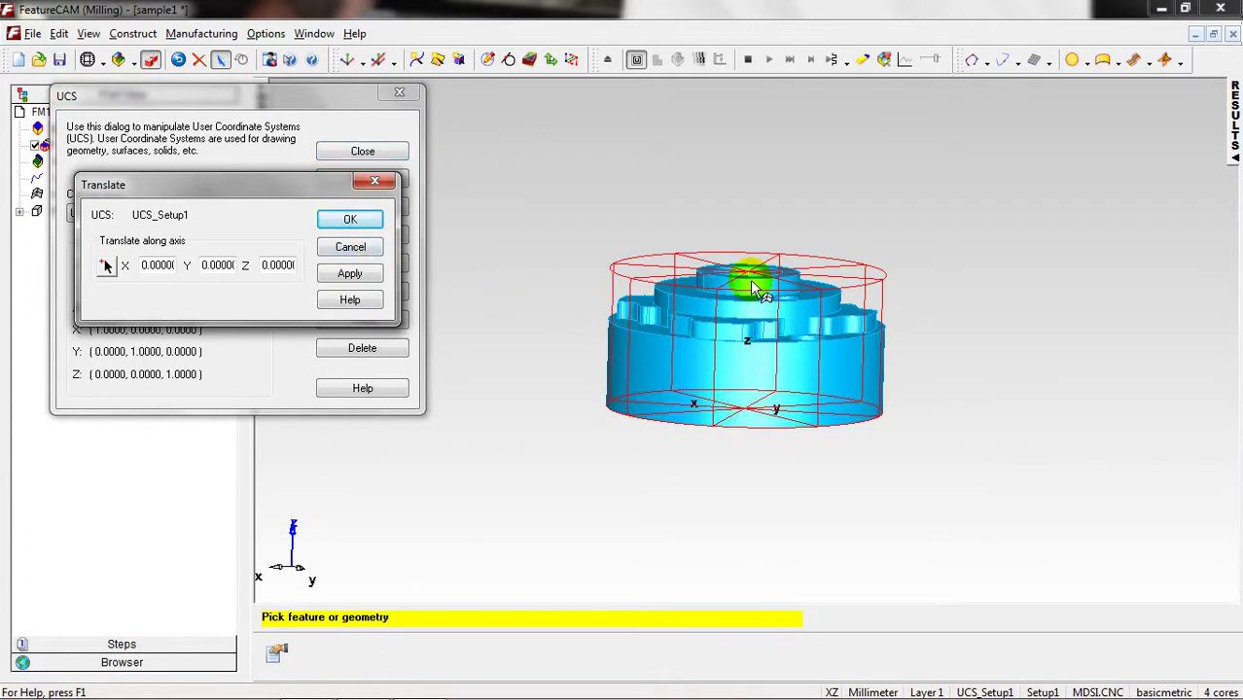
left_click(263, 266)
left_click(332, 279)
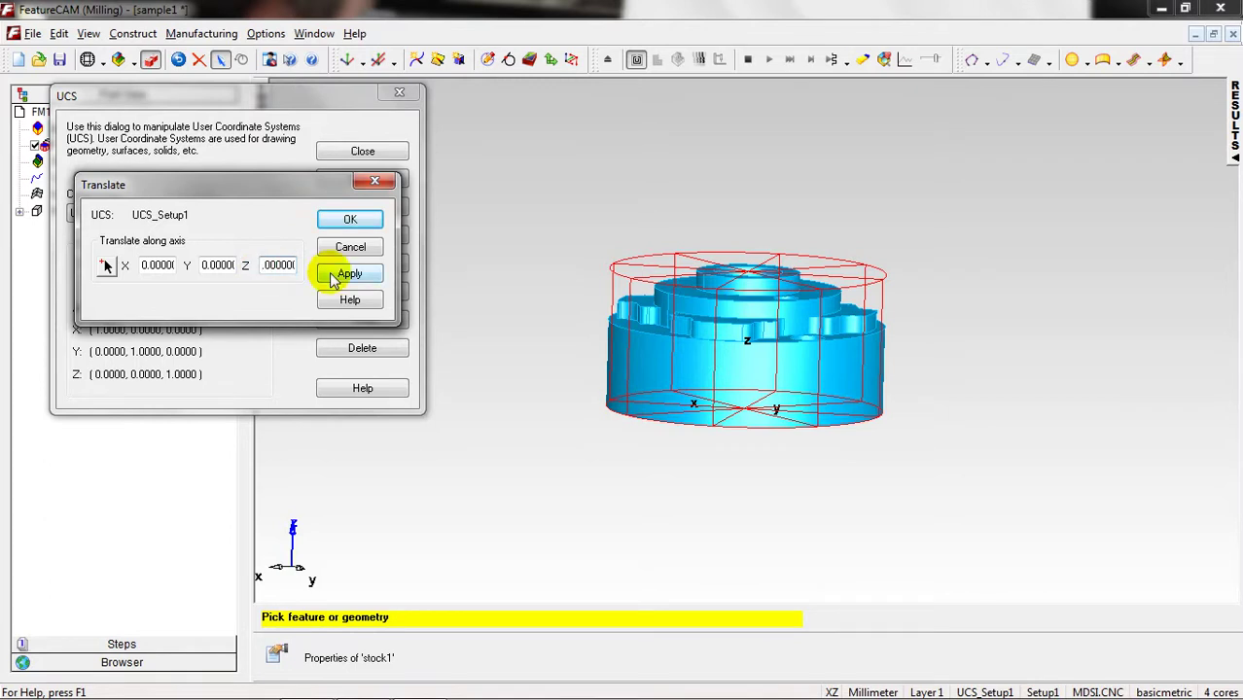
left_click(262, 266)
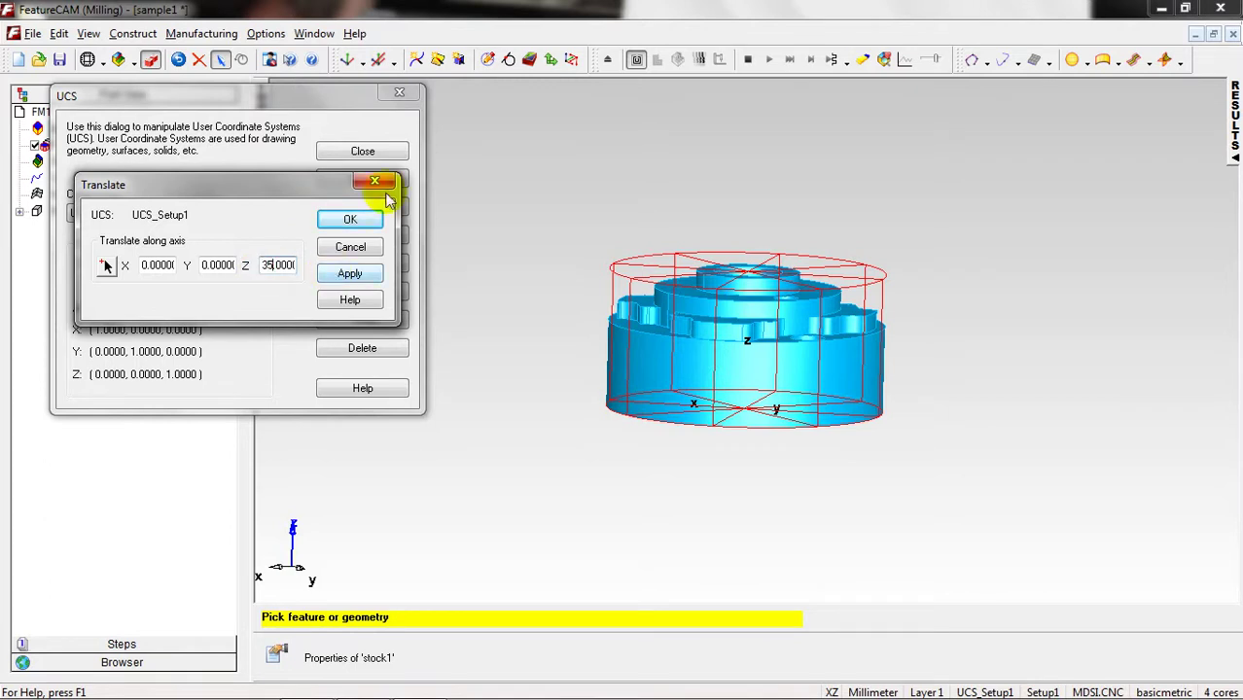
left_click(355, 273)
left_click(350, 219)
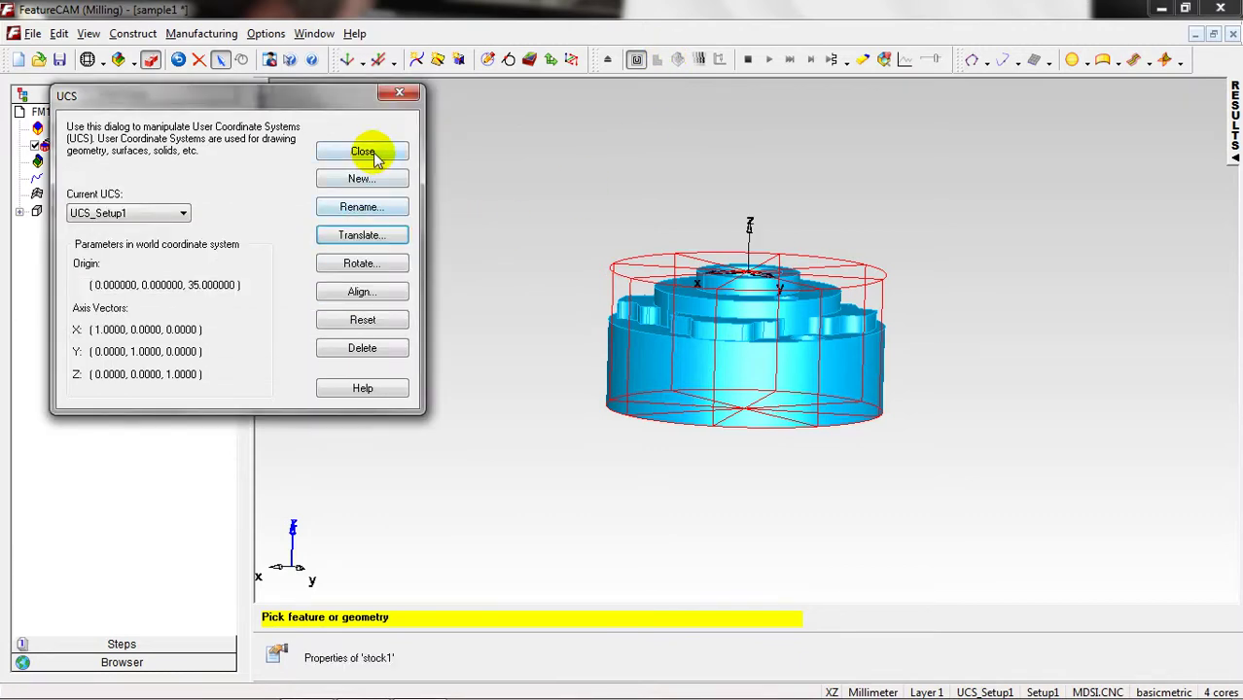
left_click(375, 153)
- Switch the view to the Back orientation of the part
middle_click_drag(765, 283, 752, 311)
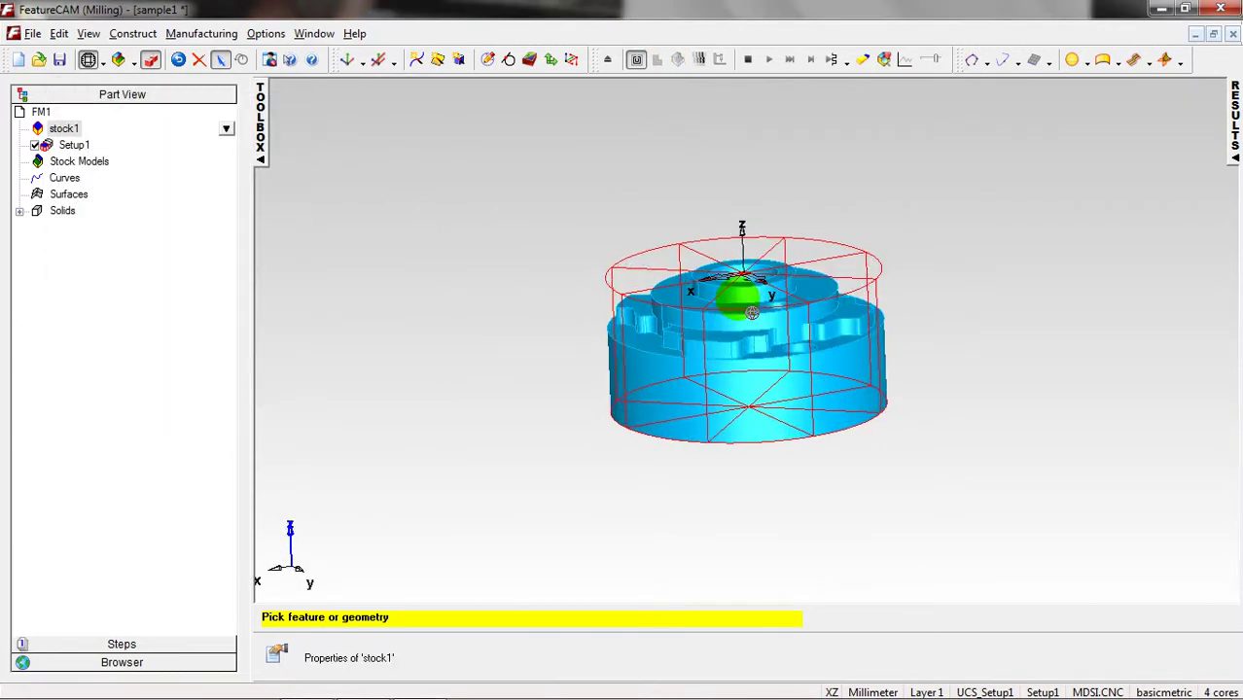
right_click(477, 279)
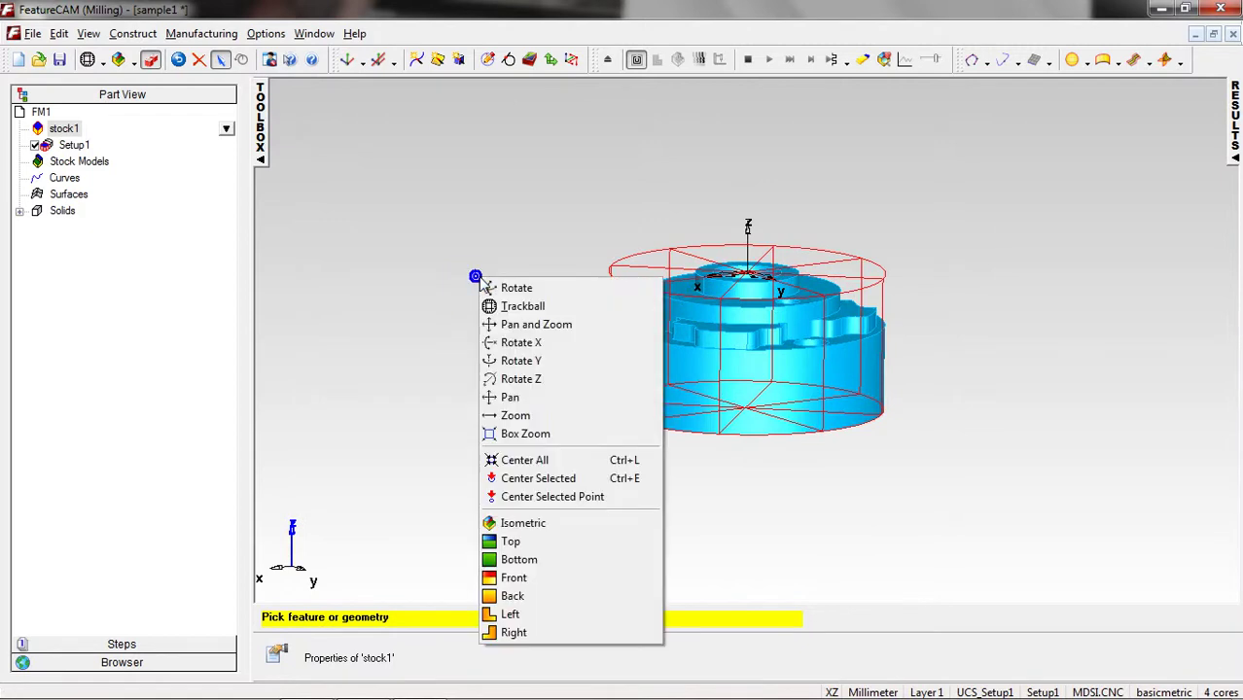
left_click(513, 596)
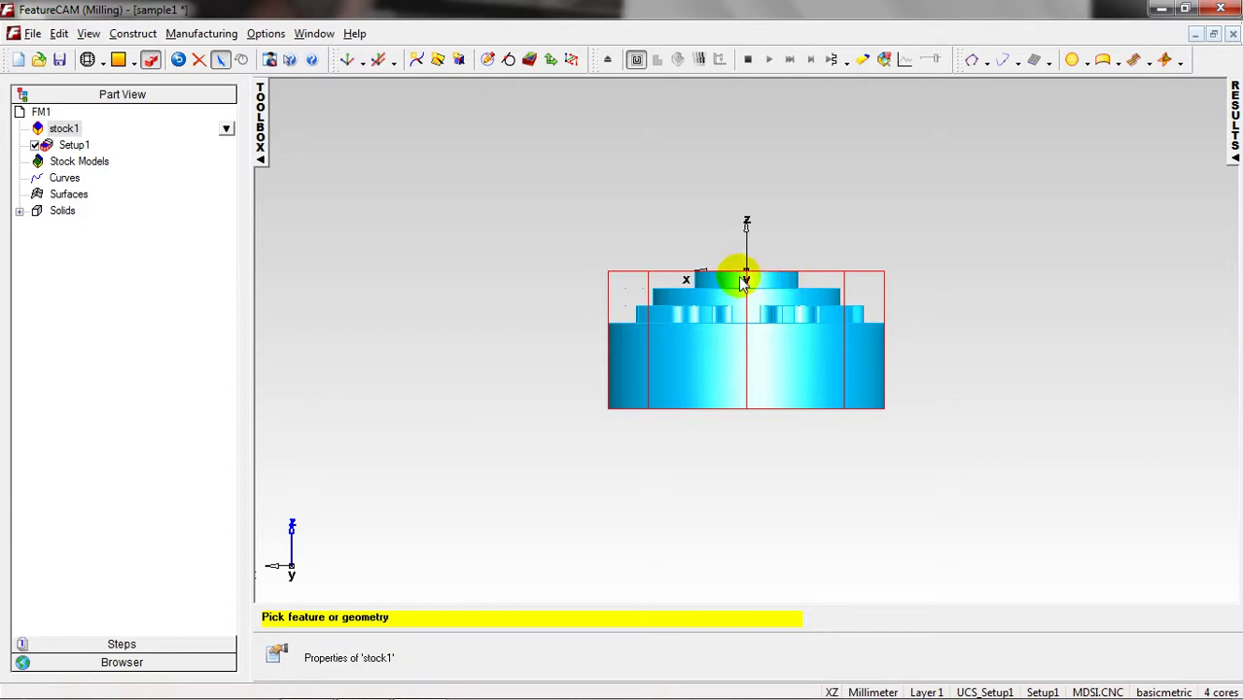
- Hide the stock wireframe so only the shaded part remains visible
middle_click_drag(813, 270, 792, 475)
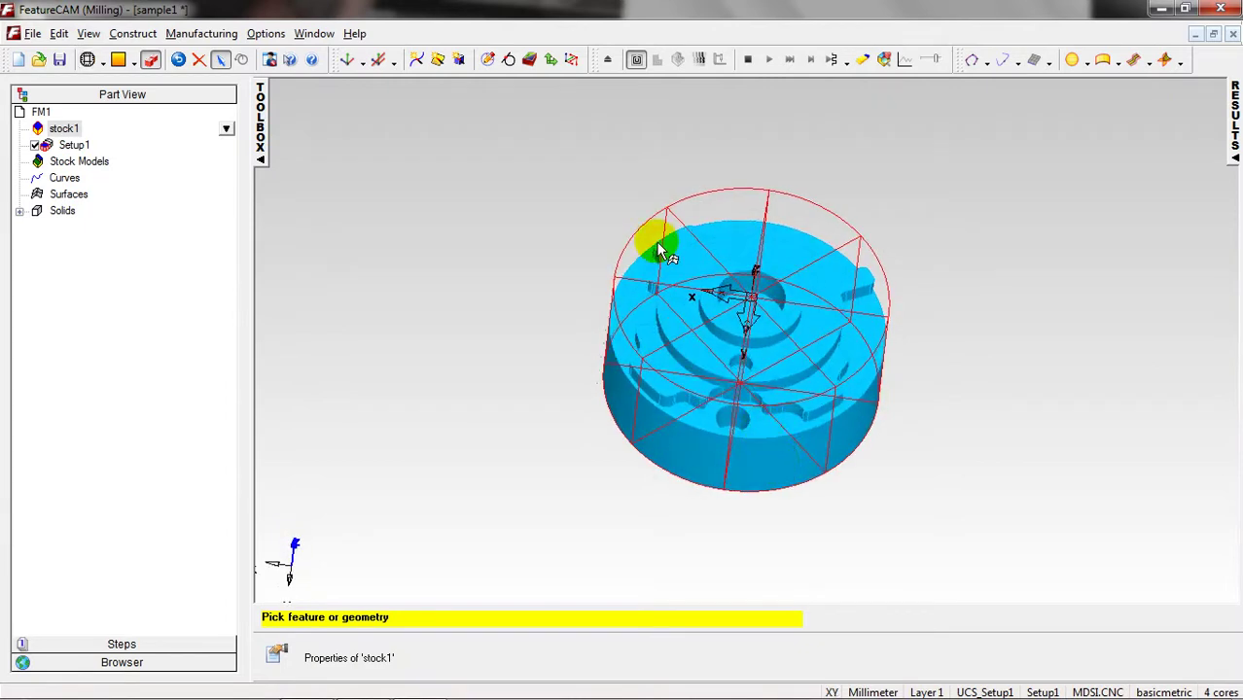
right_click(667, 210)
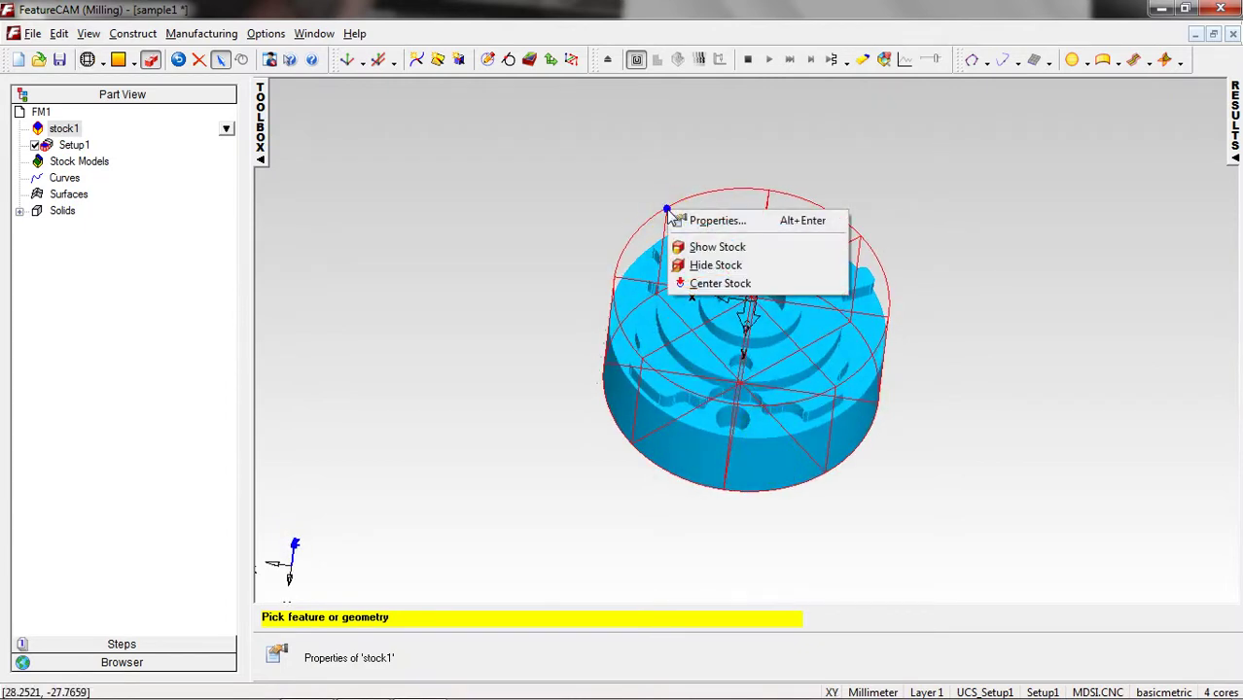
left_click(691, 265)
middle_click_drag(693, 277, 793, 318)
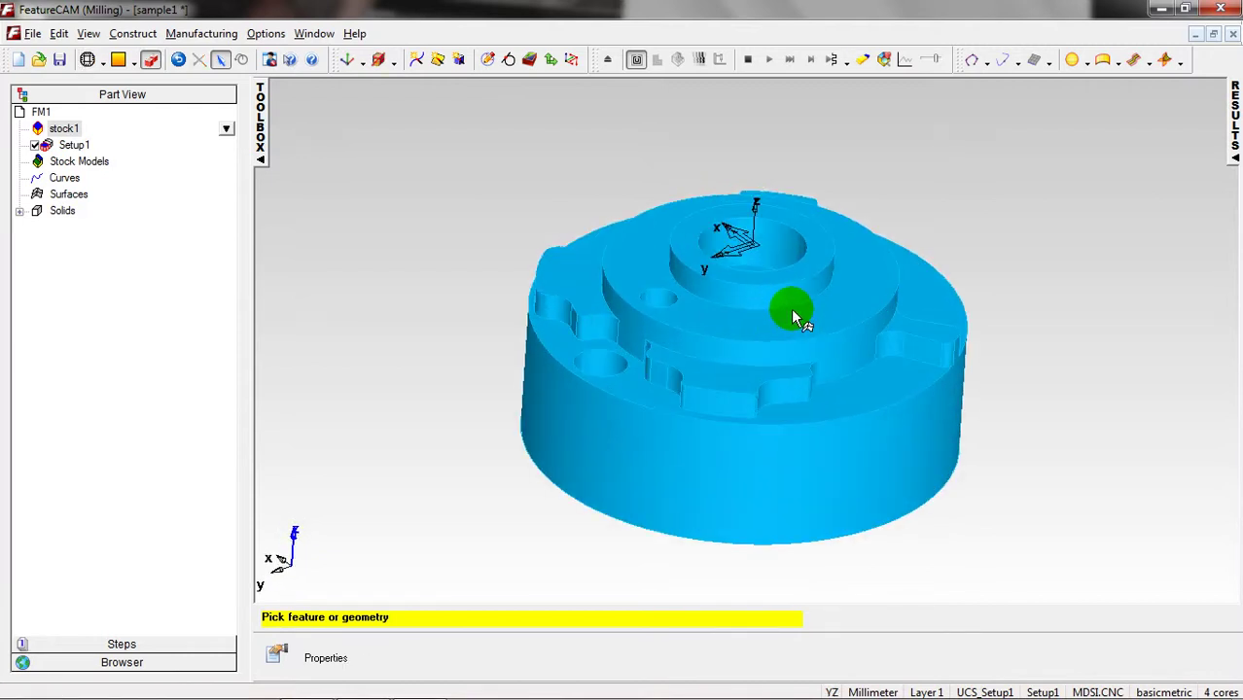
- Start a new Face feature in the New Feature Wizard
left_click(529, 61)
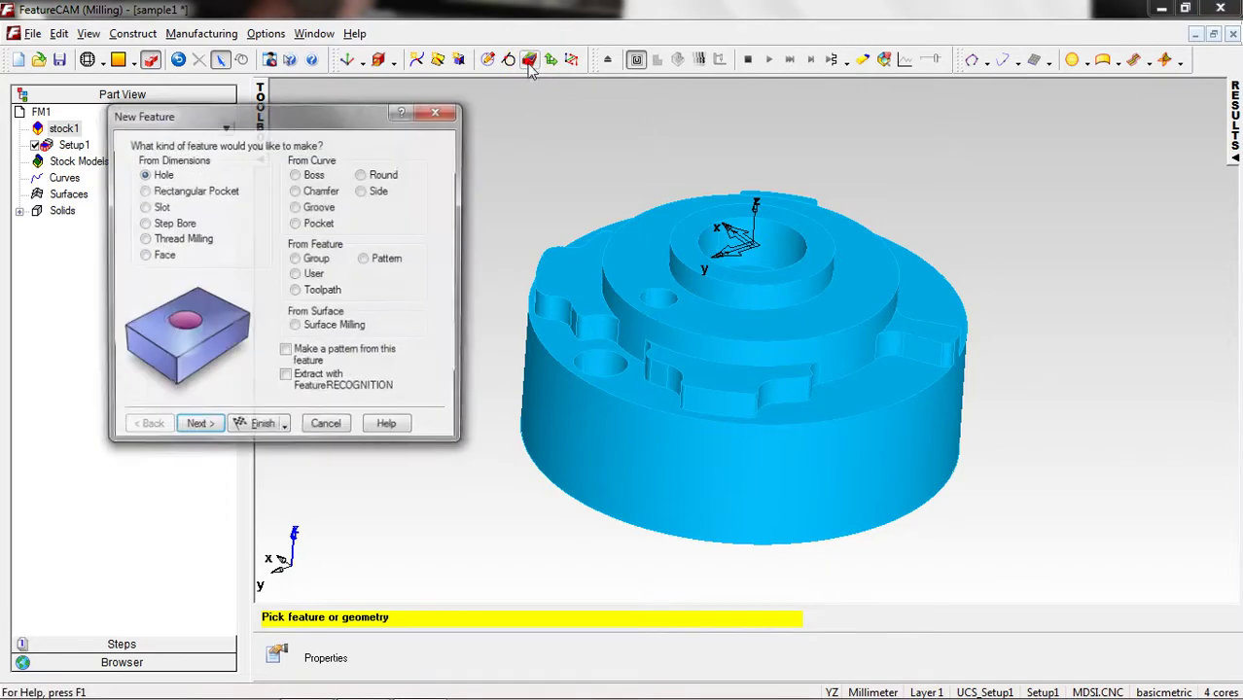
left_click(143, 258)
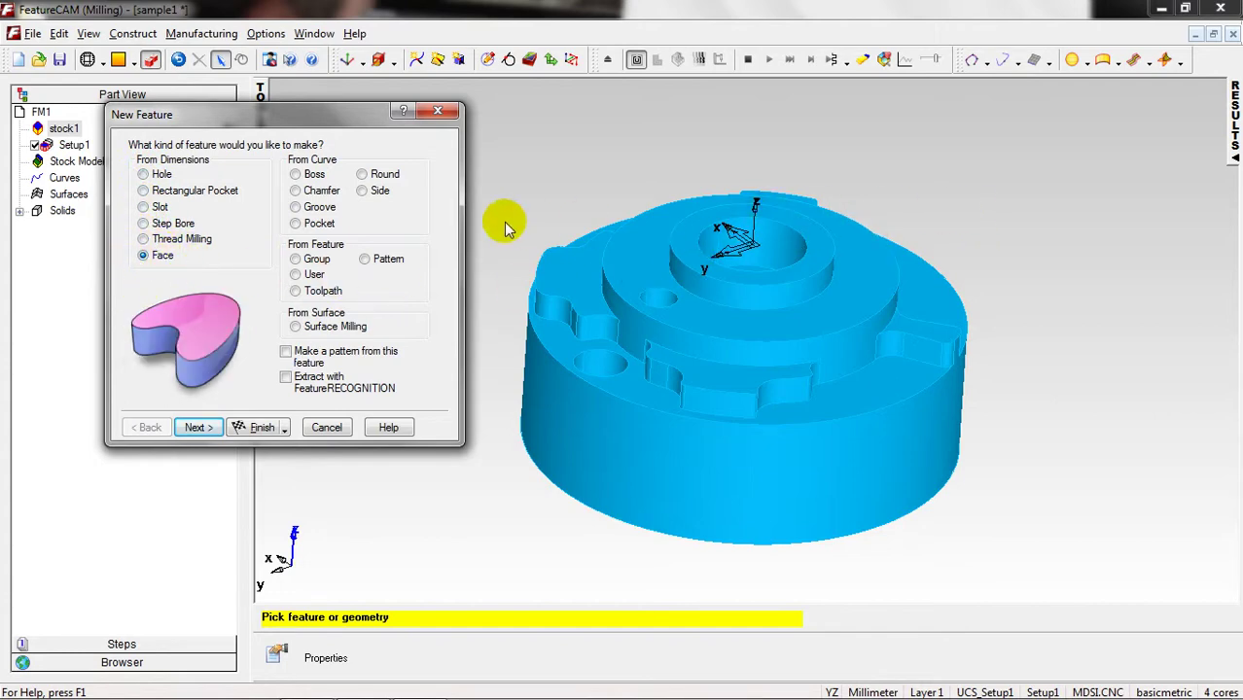
left_click(746, 233)
left_click(599, 276)
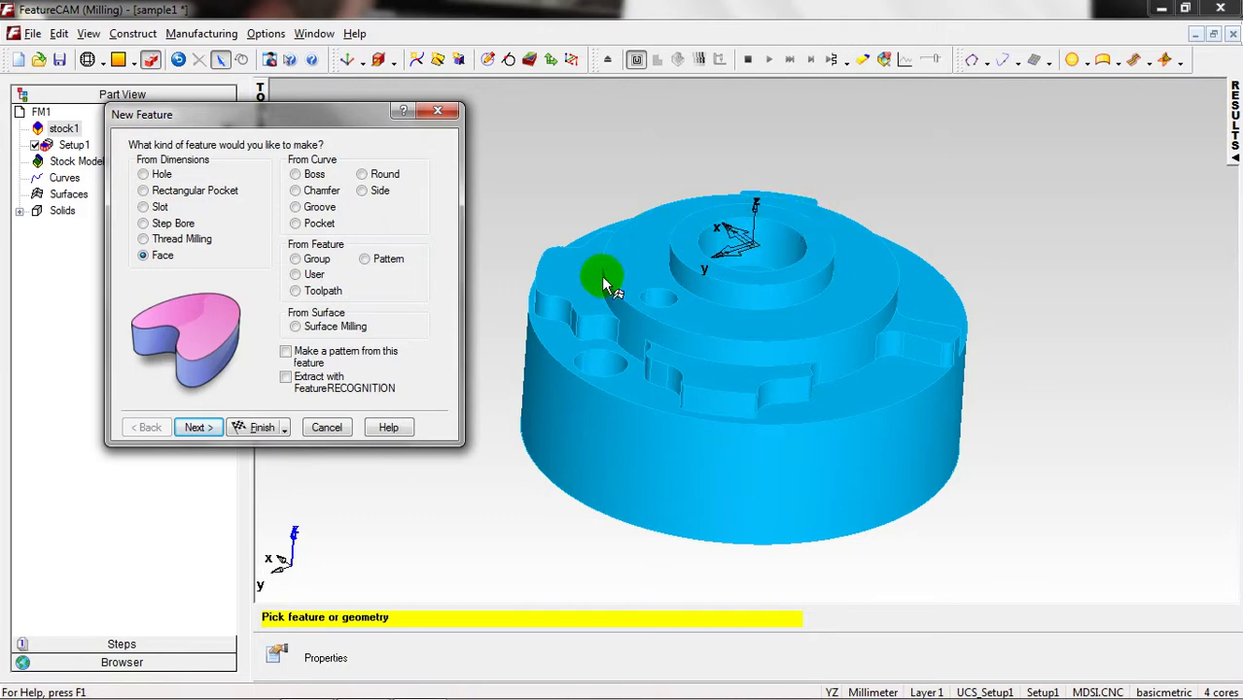
left_click(698, 304)
left_click(716, 222)
left_click(635, 235)
left_click(743, 261)
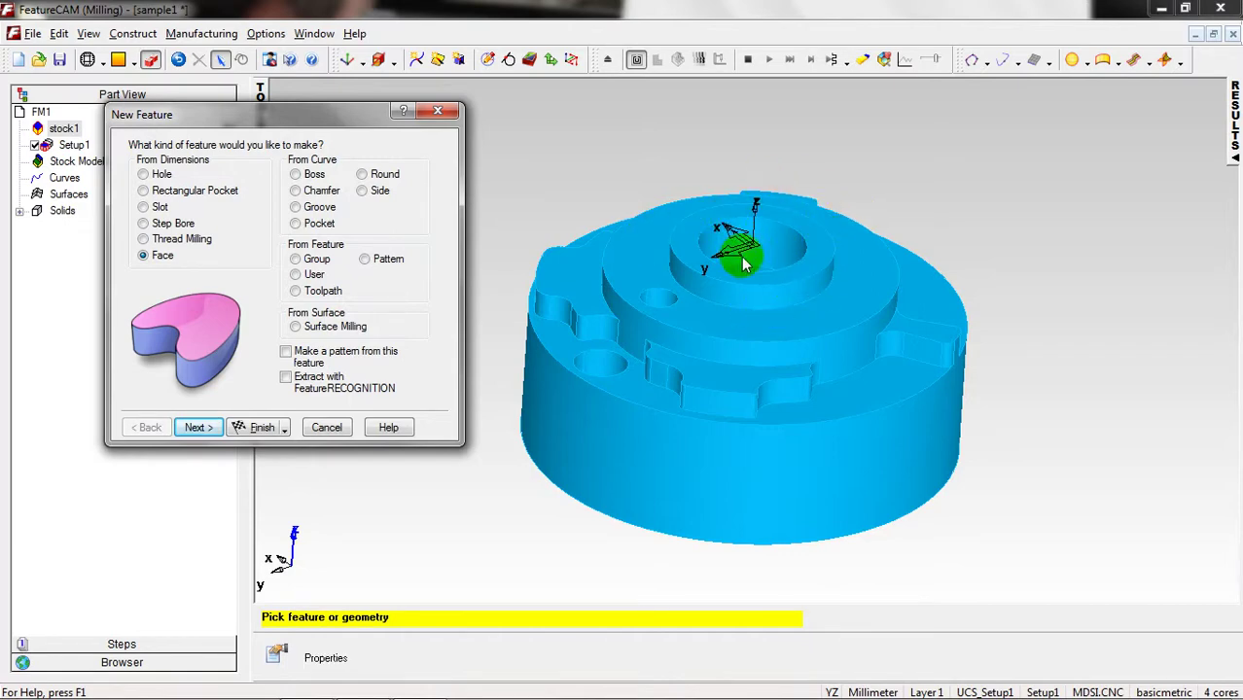
left_click(199, 428)
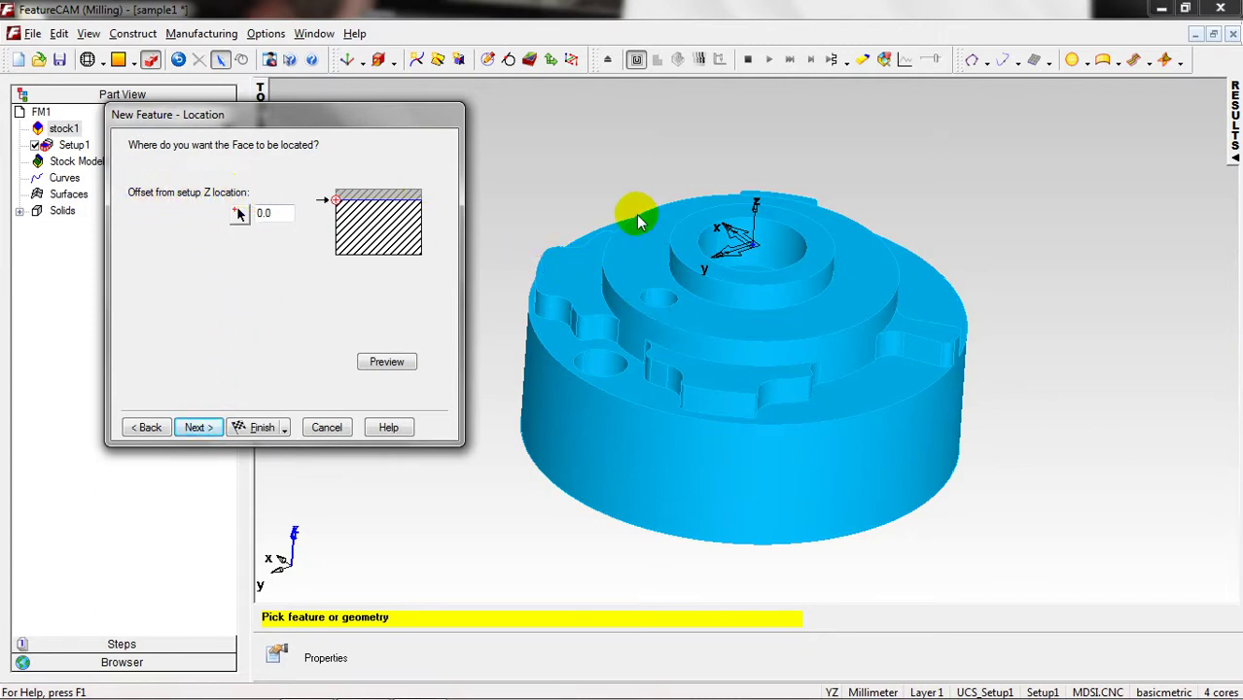
- Place the face at a -1 Z offset from the part top and preview it in Front view
left_click(757, 249)
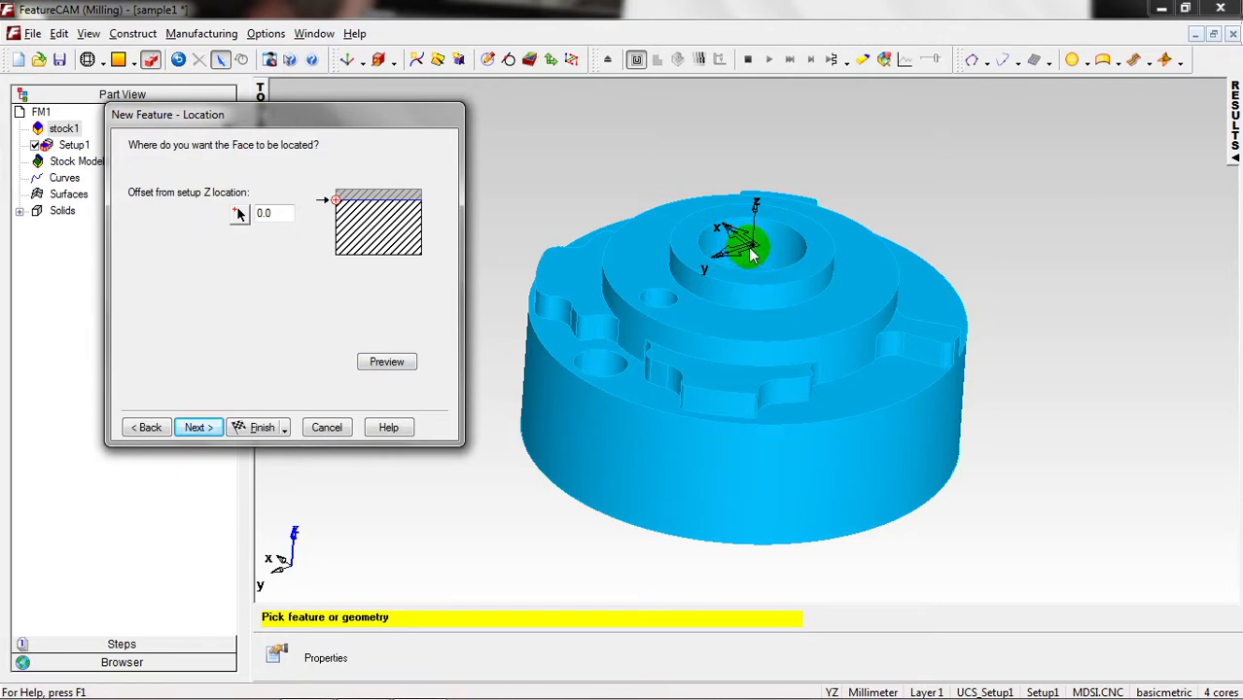
key("ctrl+2")
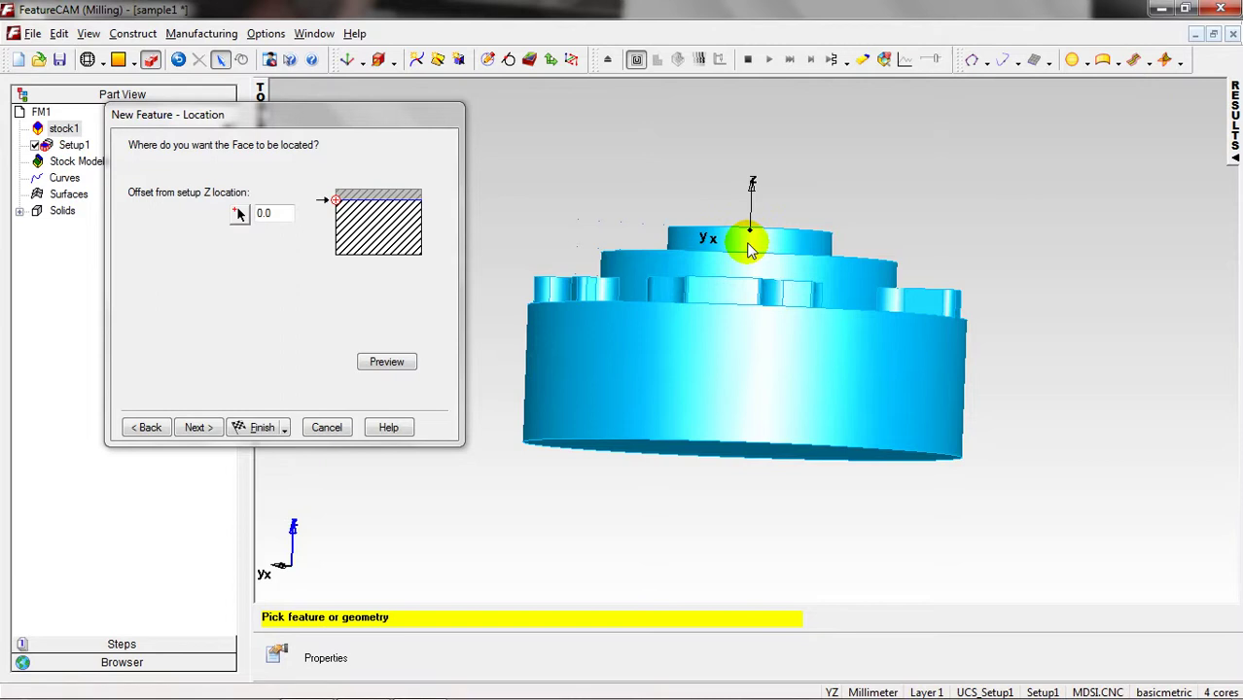
left_click(255, 213)
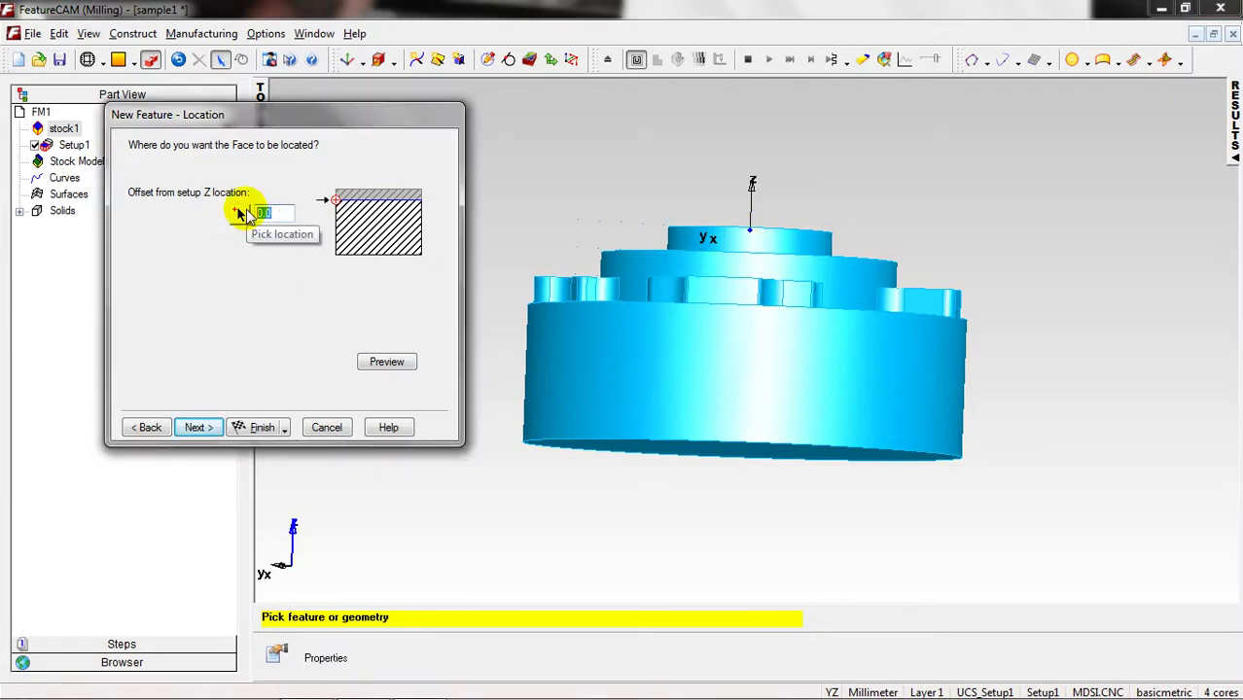
type("-")
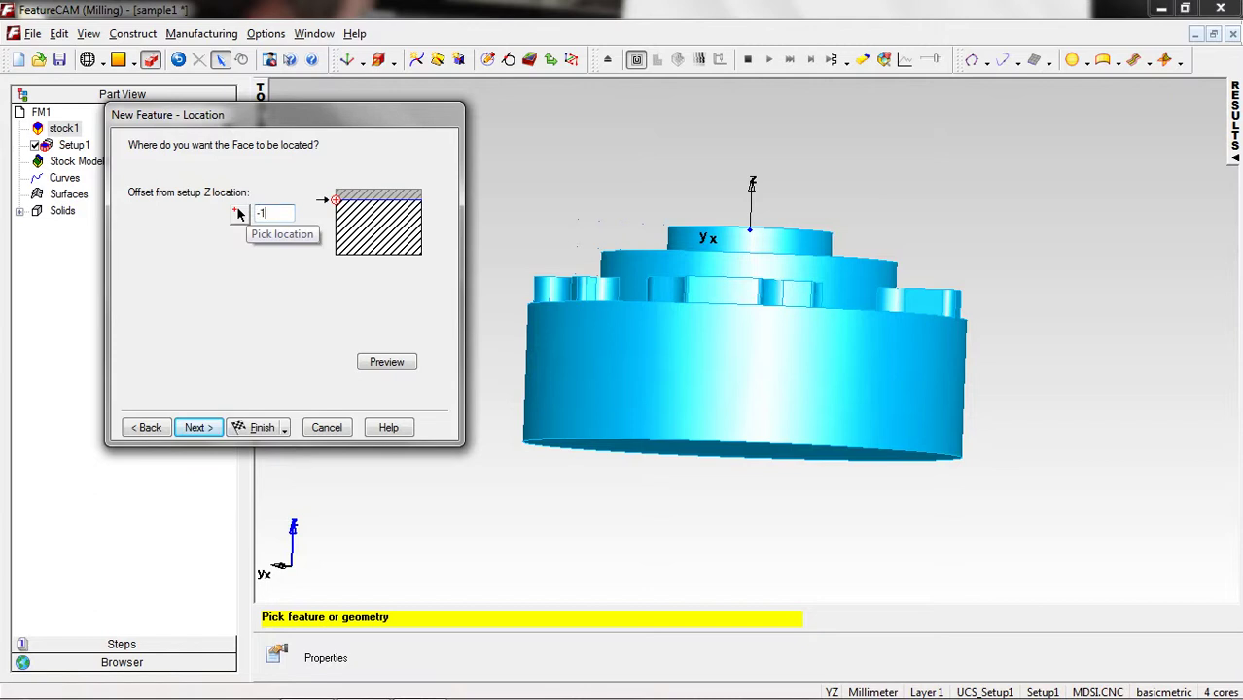
type("1")
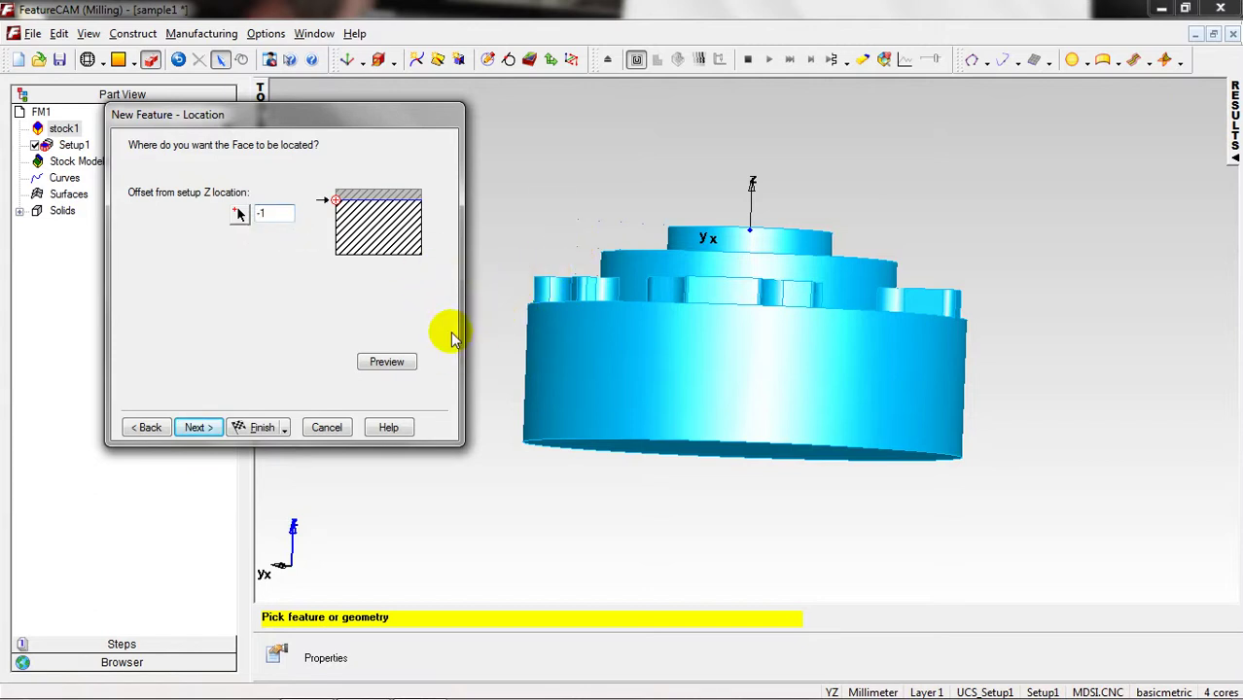
left_click(386, 362)
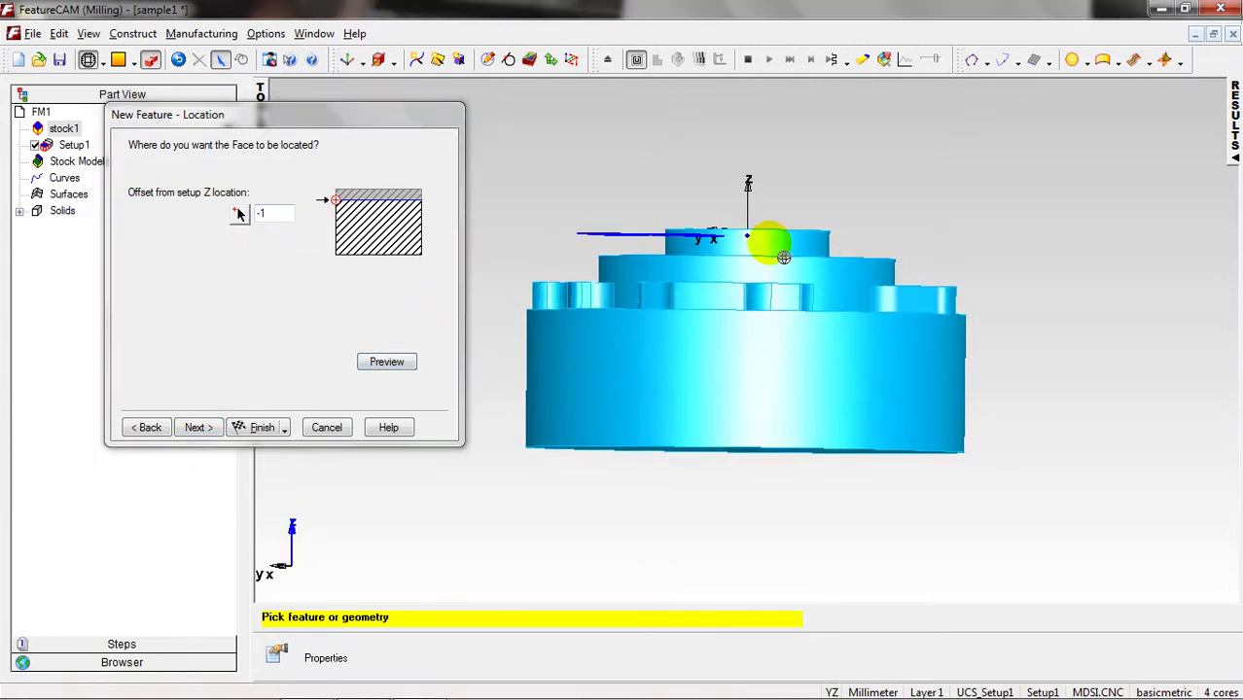
right_click(971, 173)
left_click(1049, 472)
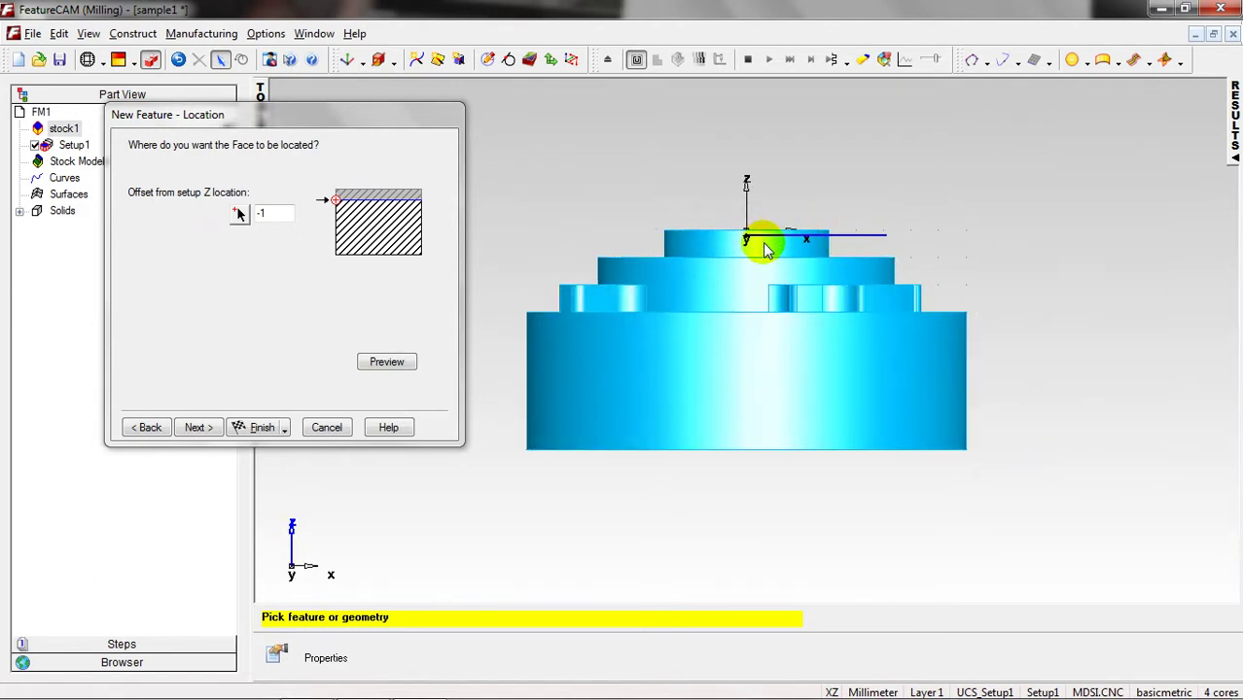
left_click(196, 427)
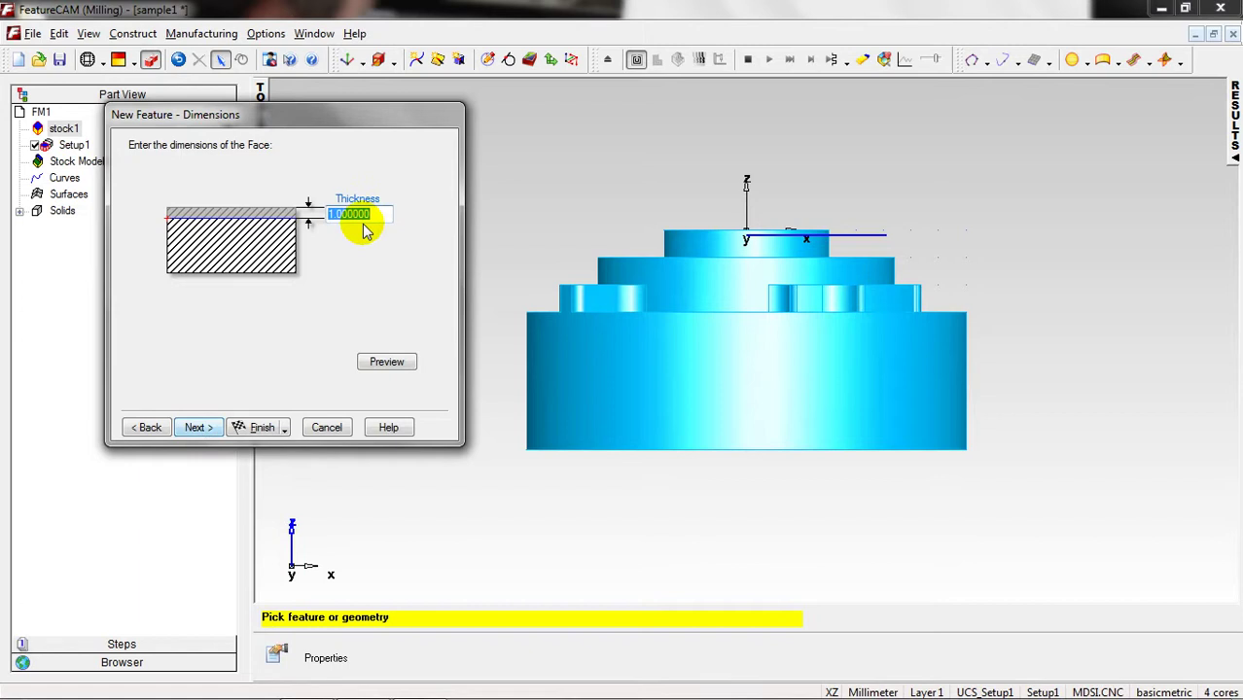
- Keep the Face strategy as finish pass only, with no rough pass
left_click(198, 428)
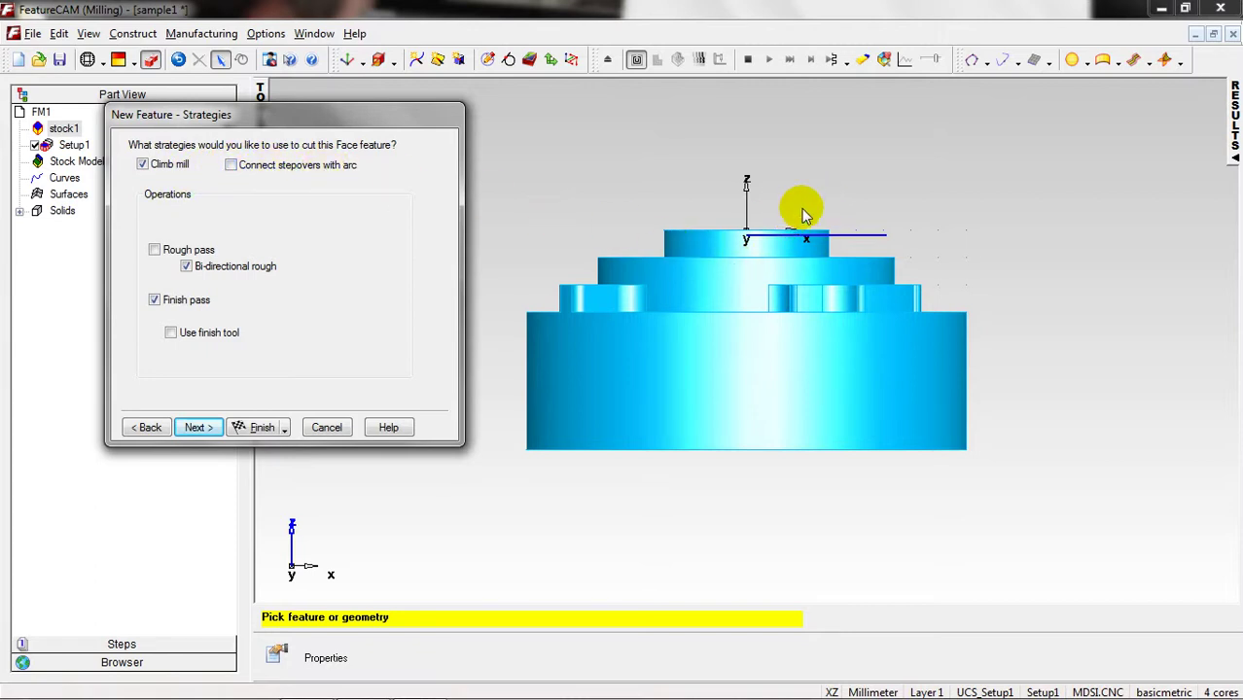
key("i")
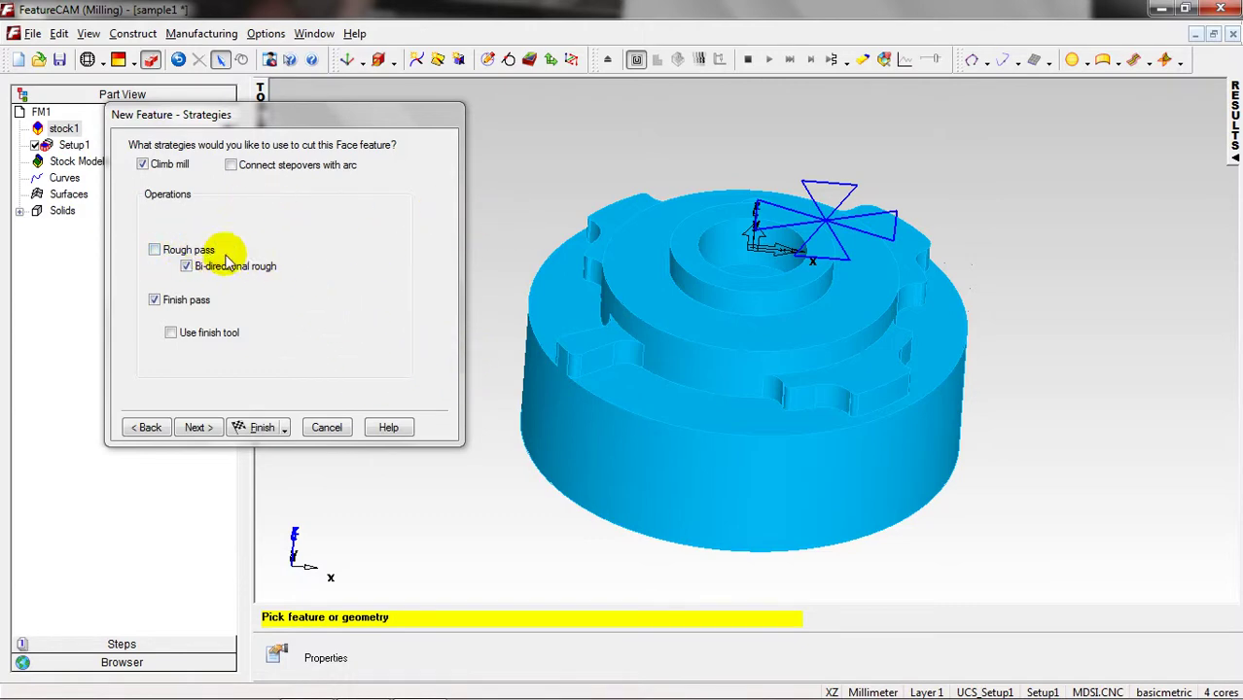
left_click(667, 289)
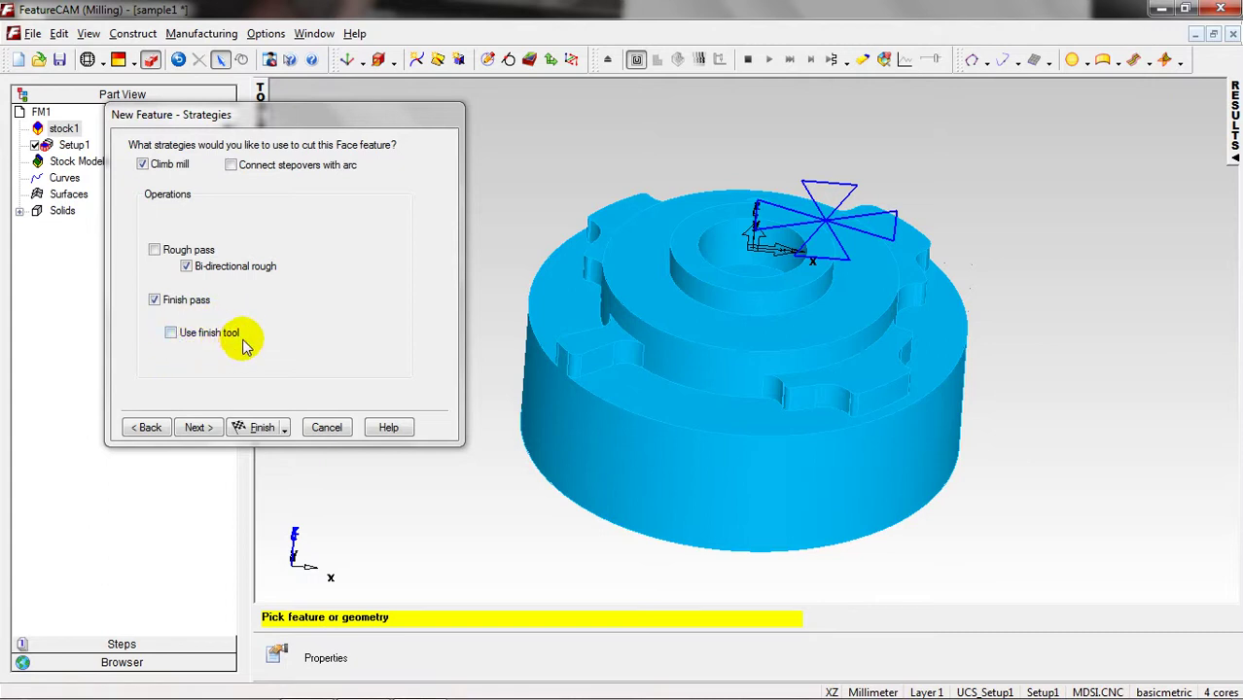
left_click(200, 428)
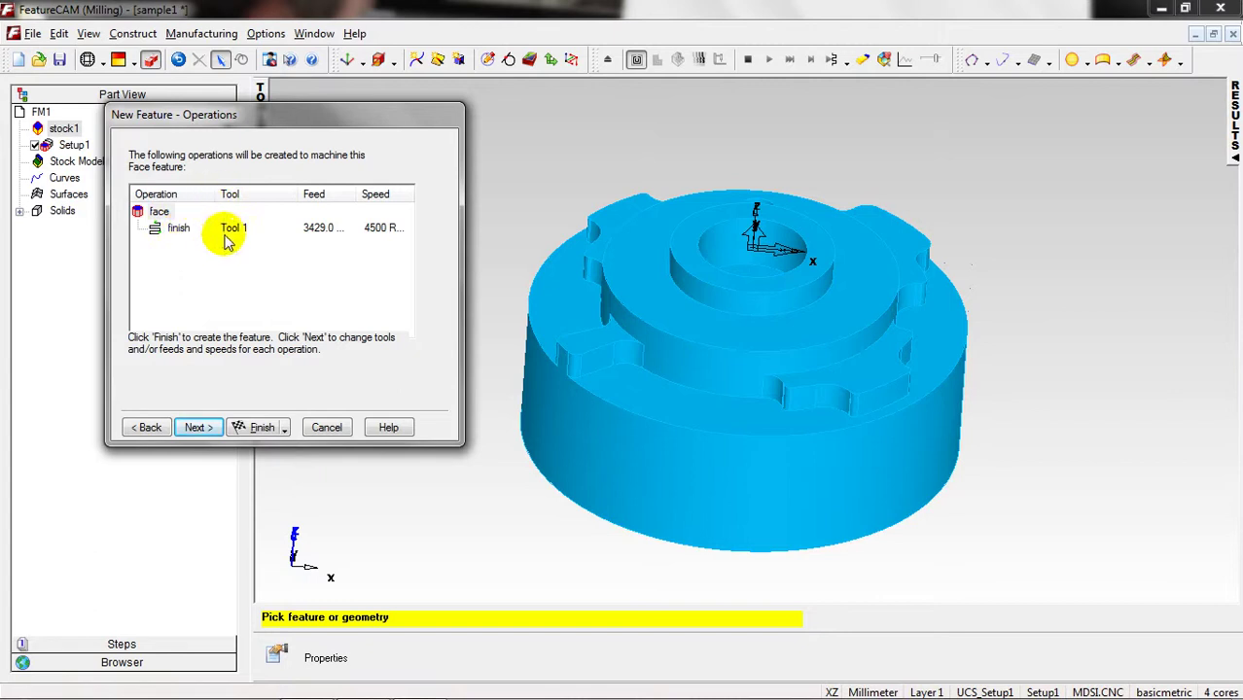
- Resize the Tool and Speed columns to show full operation values
mouse_move(303, 195)
left_mouse_down()
mouse_move(250, 195)
mouse_move(346, 195)
mouse_move(305, 198)
left_mouse_up()
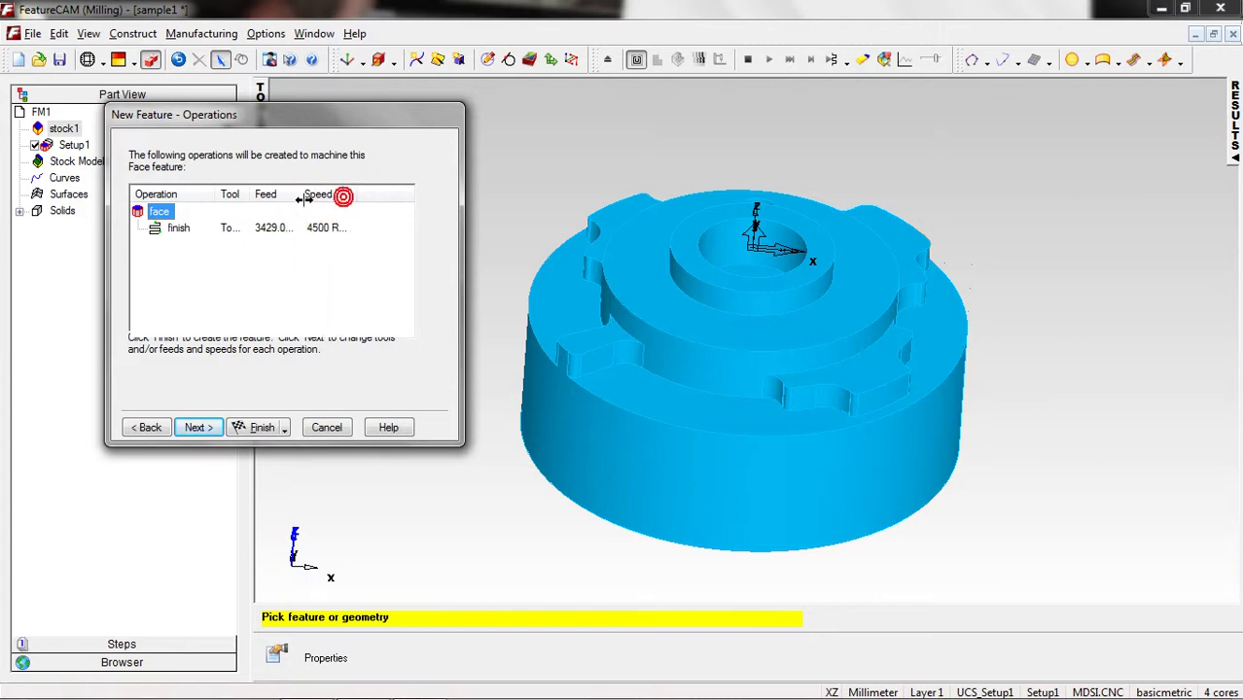
left_click(352, 201)
double_click(355, 195)
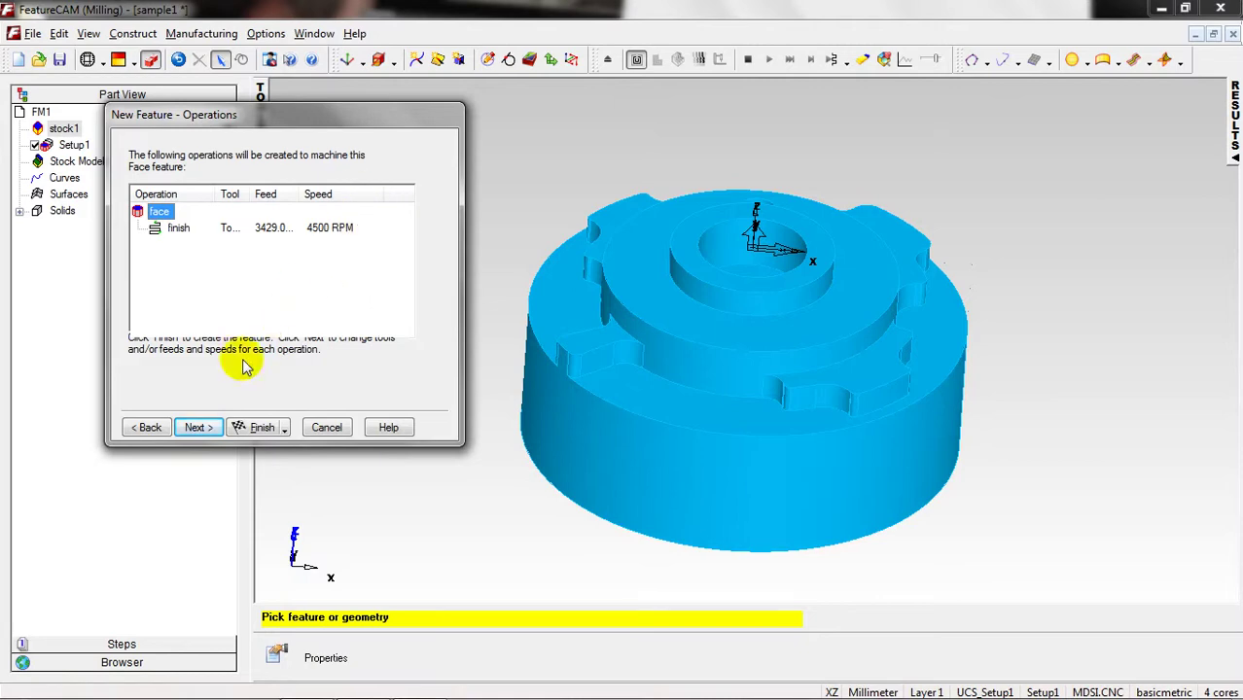
- Accept the default tool and feeds, then create face1 with Finish and Create More
left_click(212, 430)
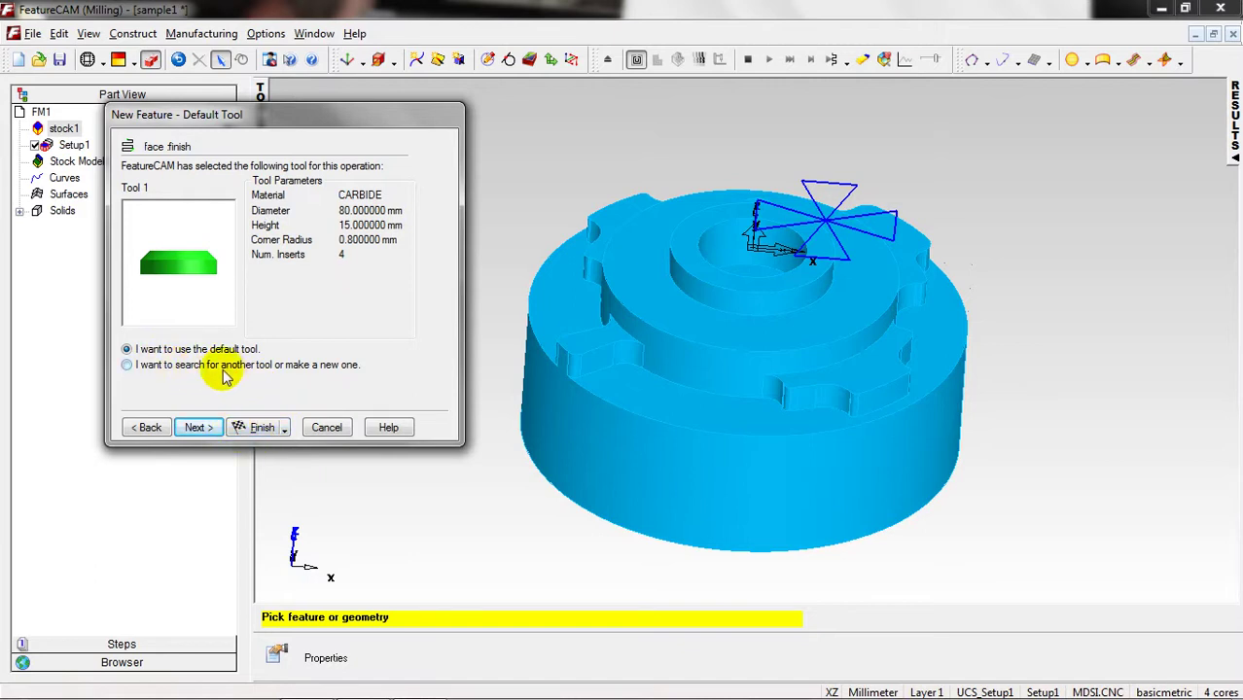
left_click(199, 429)
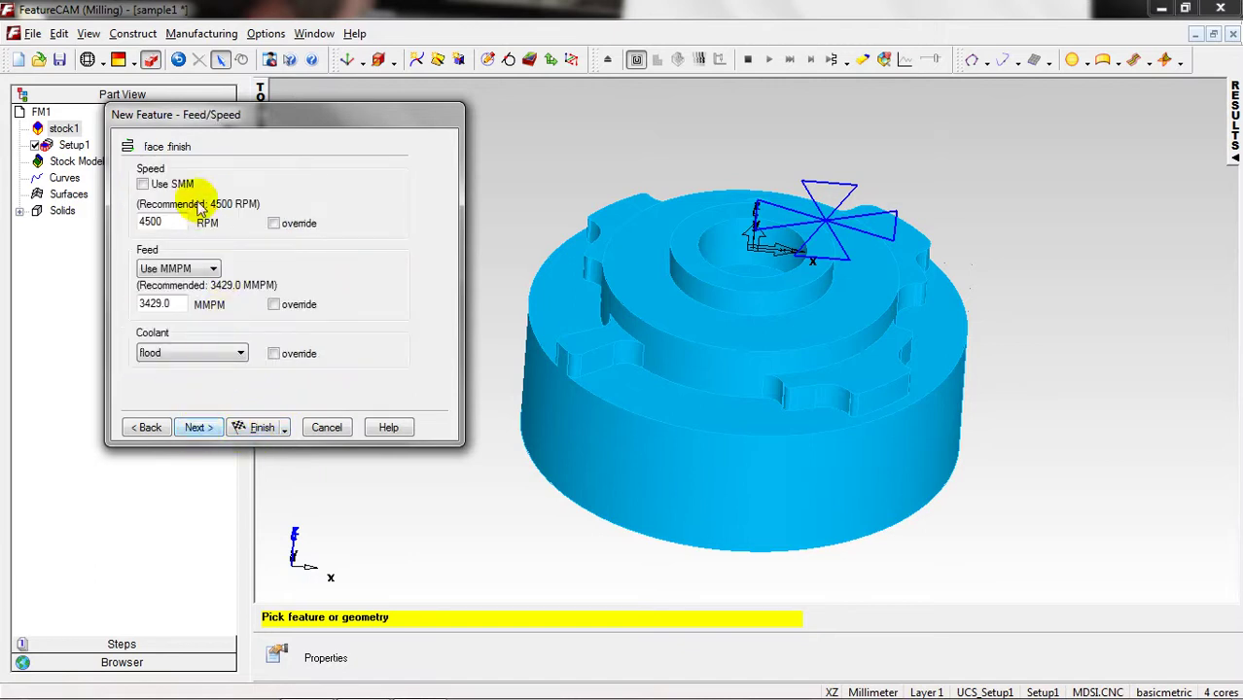
left_click(198, 429)
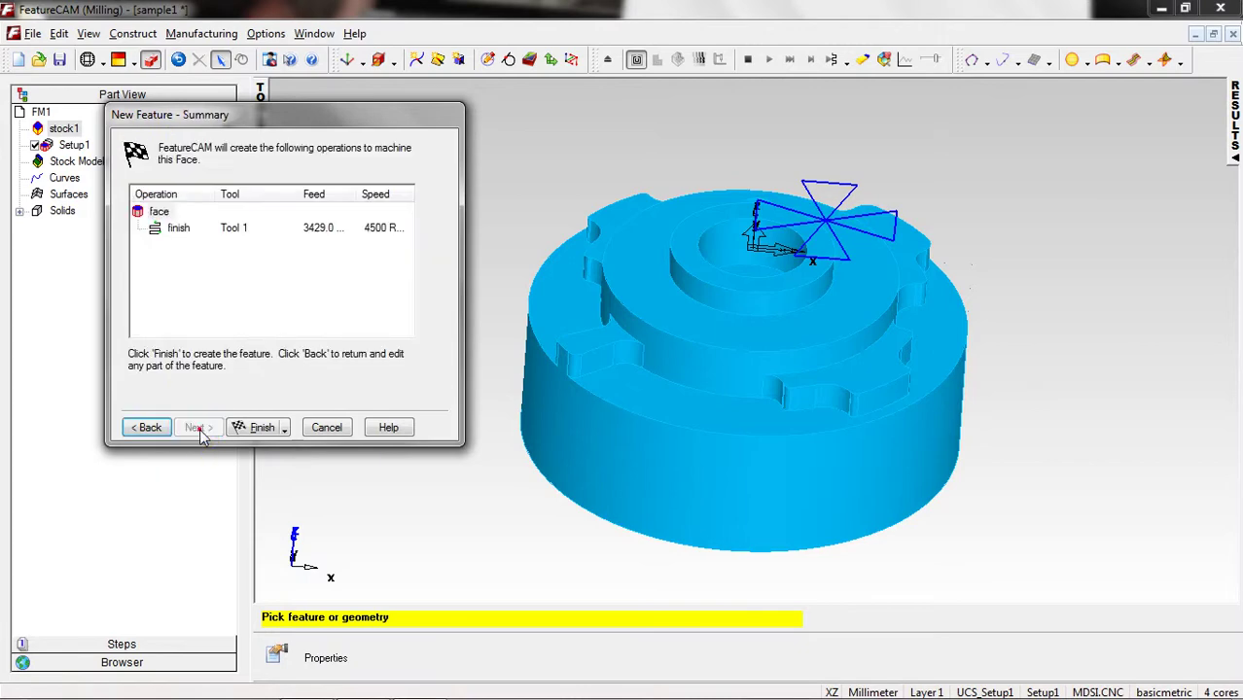
left_click(286, 437)
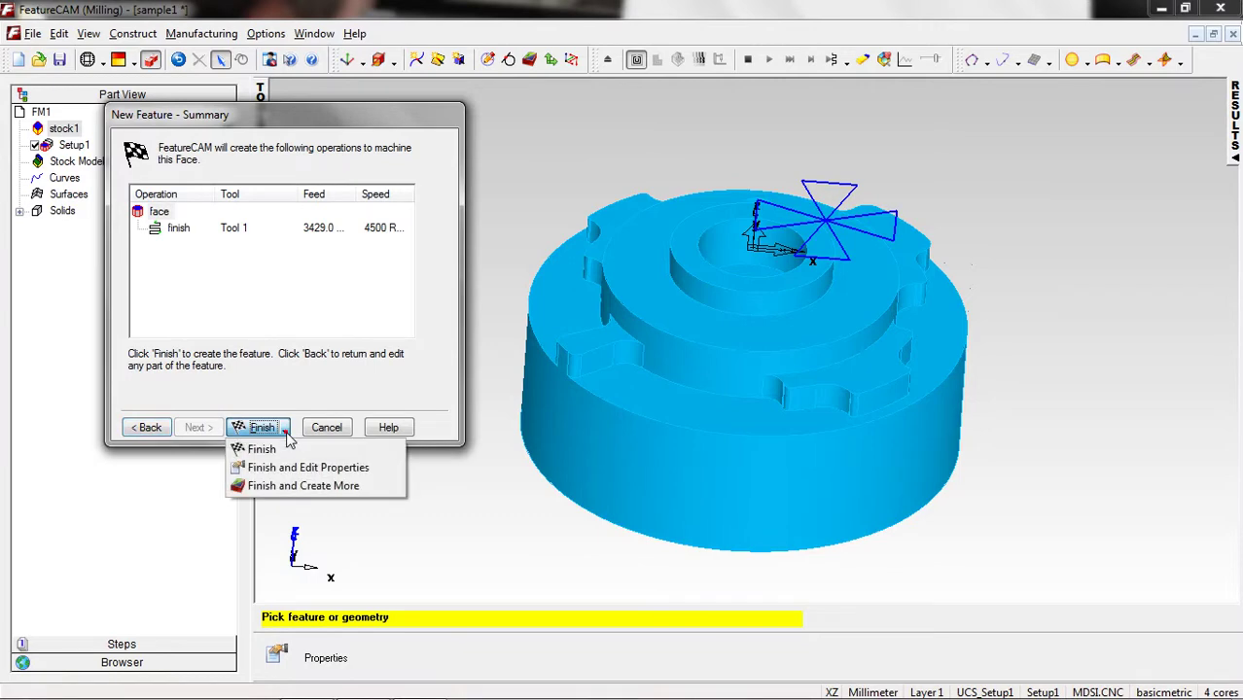
left_click(288, 486)
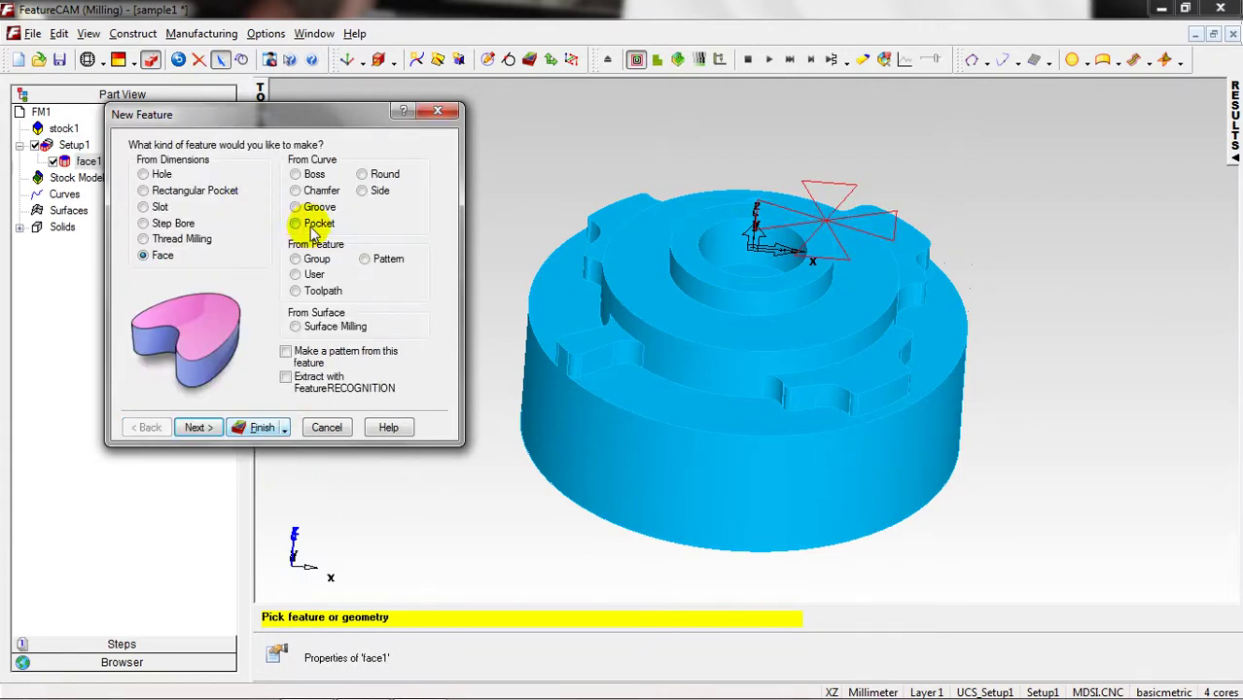
- Choose a Side feature extracted from the solid model with FeatureRECOGNITION
left_click(363, 191)
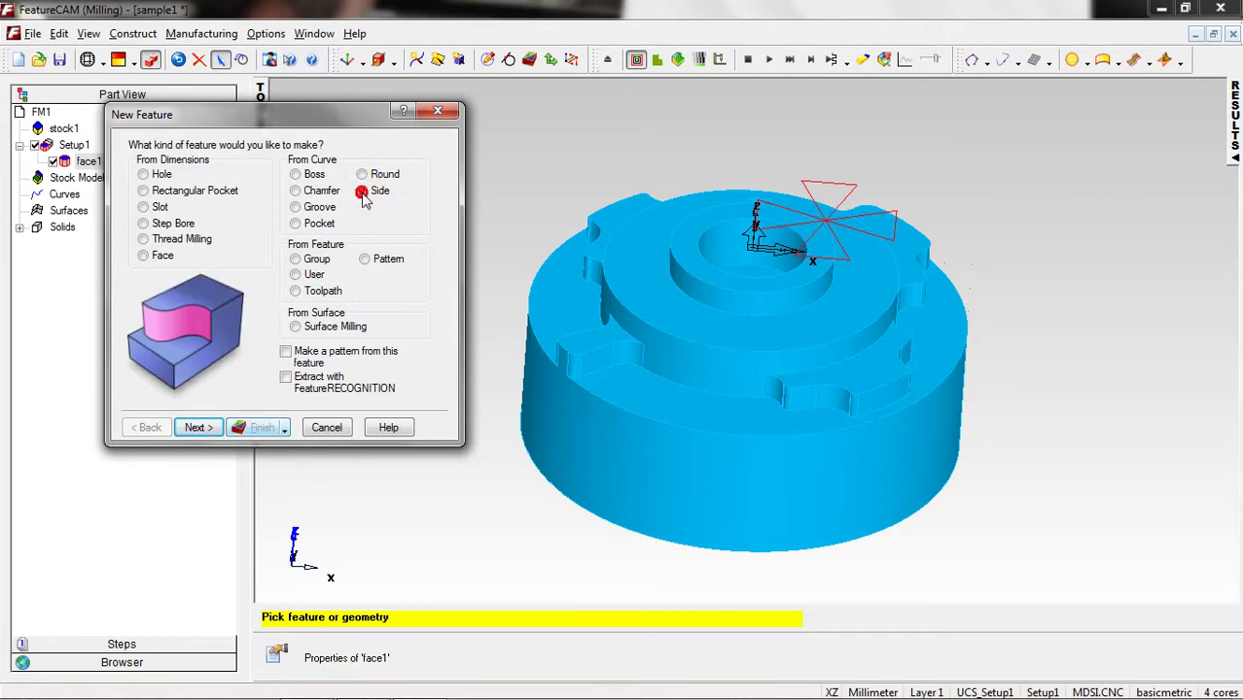
left_click(286, 379)
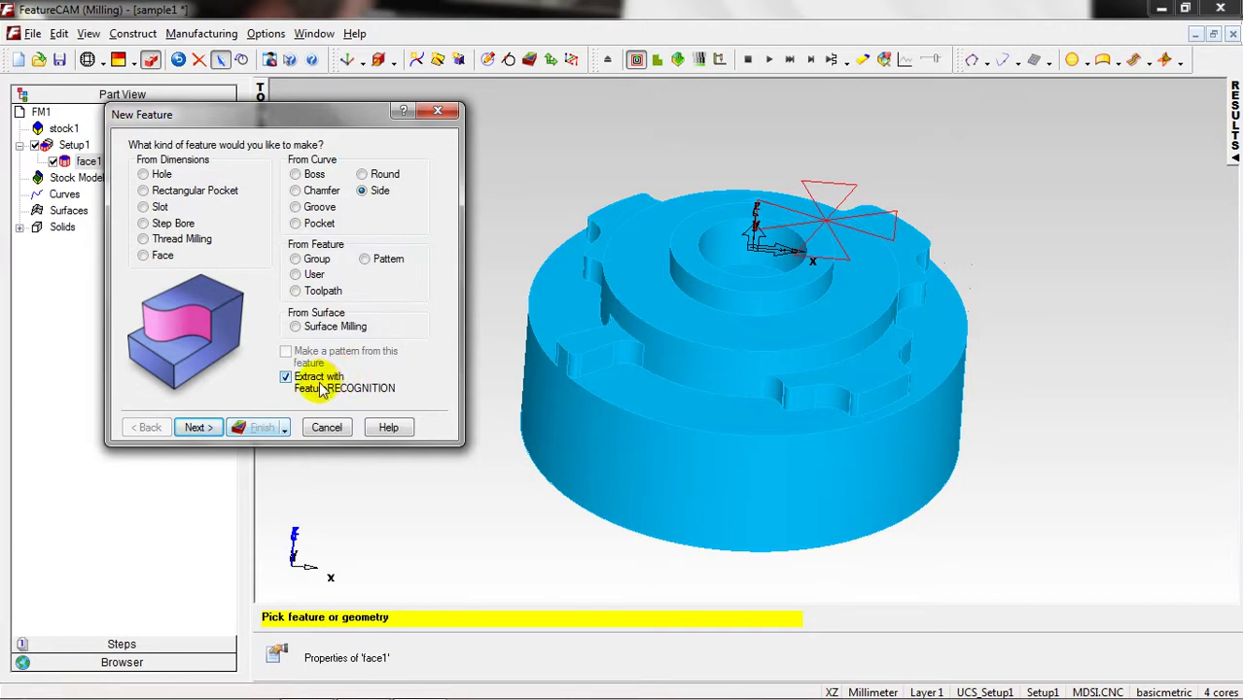
left_click(701, 281)
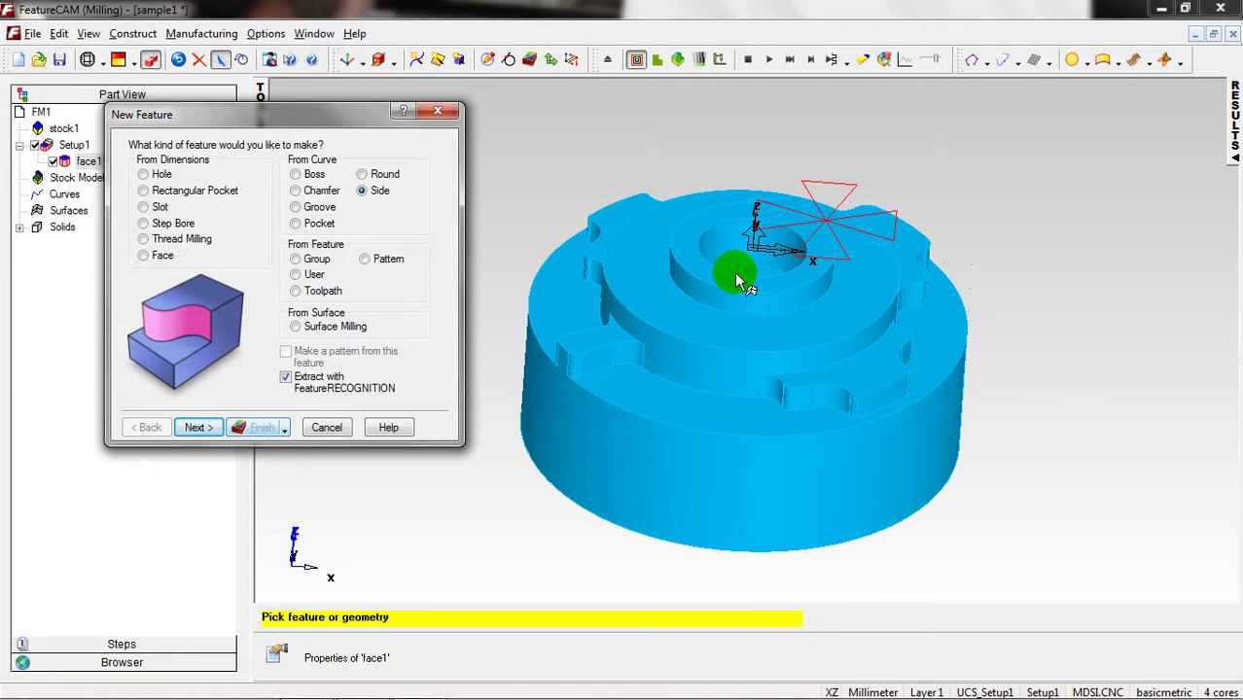
left_click(198, 428)
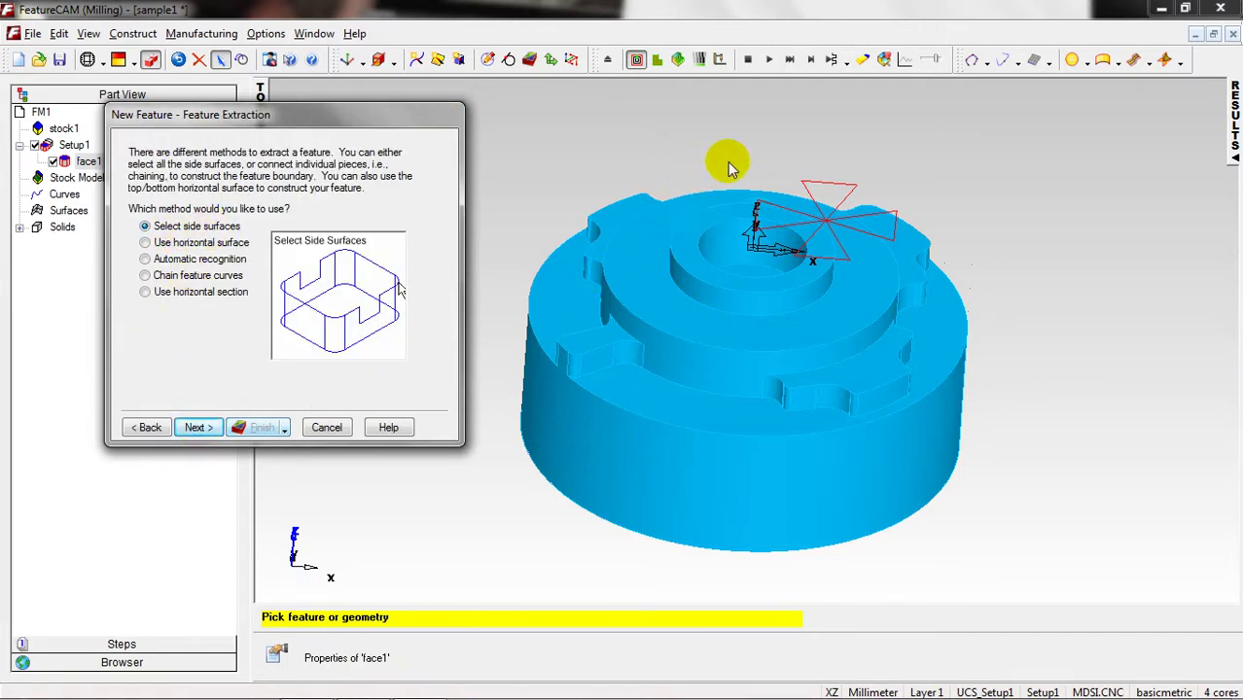
- Select the central bore's wall face_3 as the side surface, producing curve1
middle_click_drag(732, 167, 755, 153)
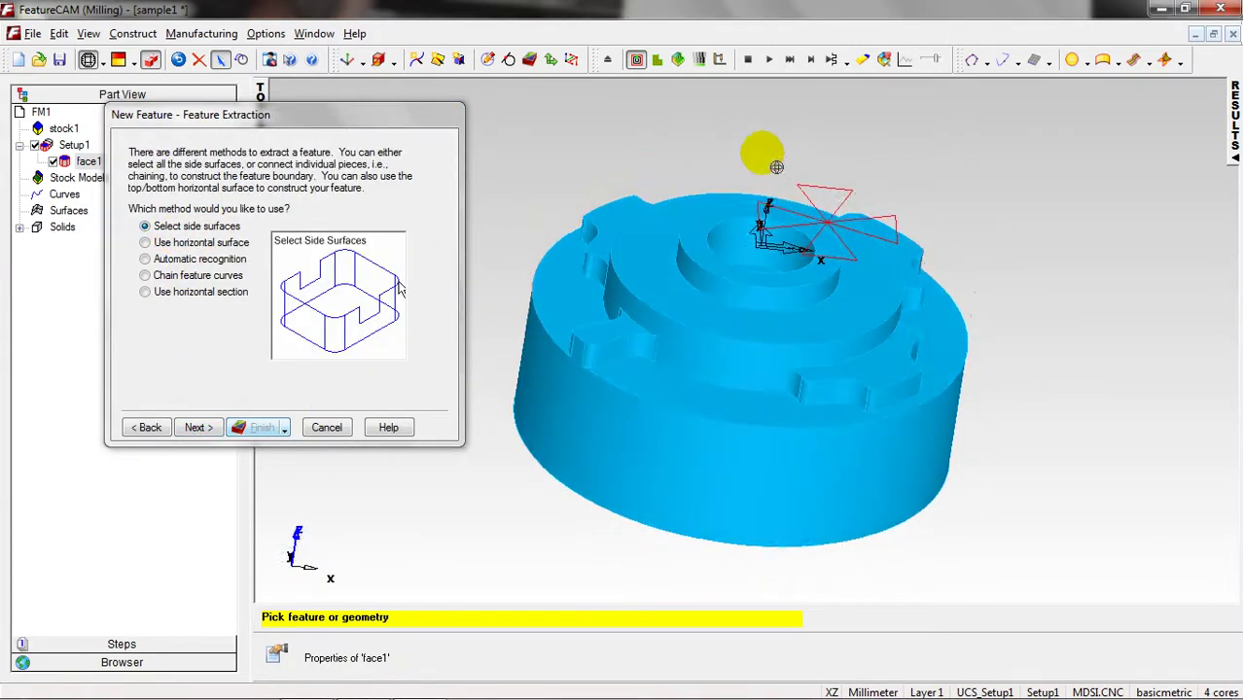
left_click(736, 241)
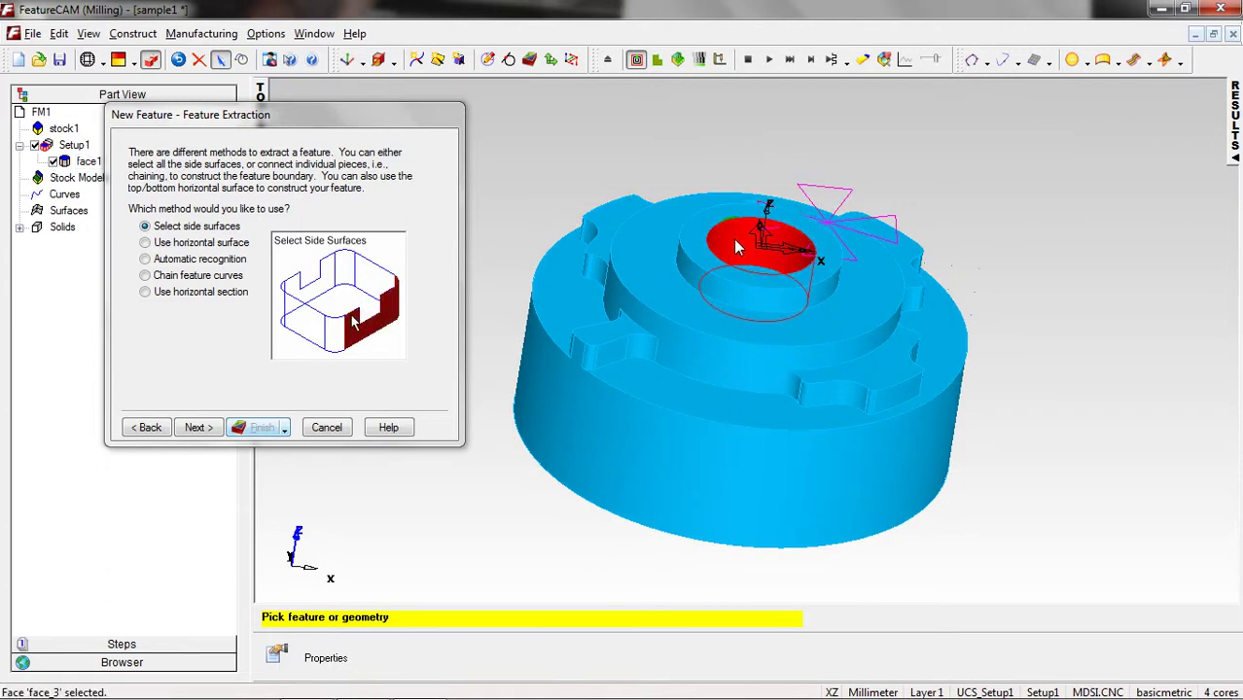
left_click(204, 429)
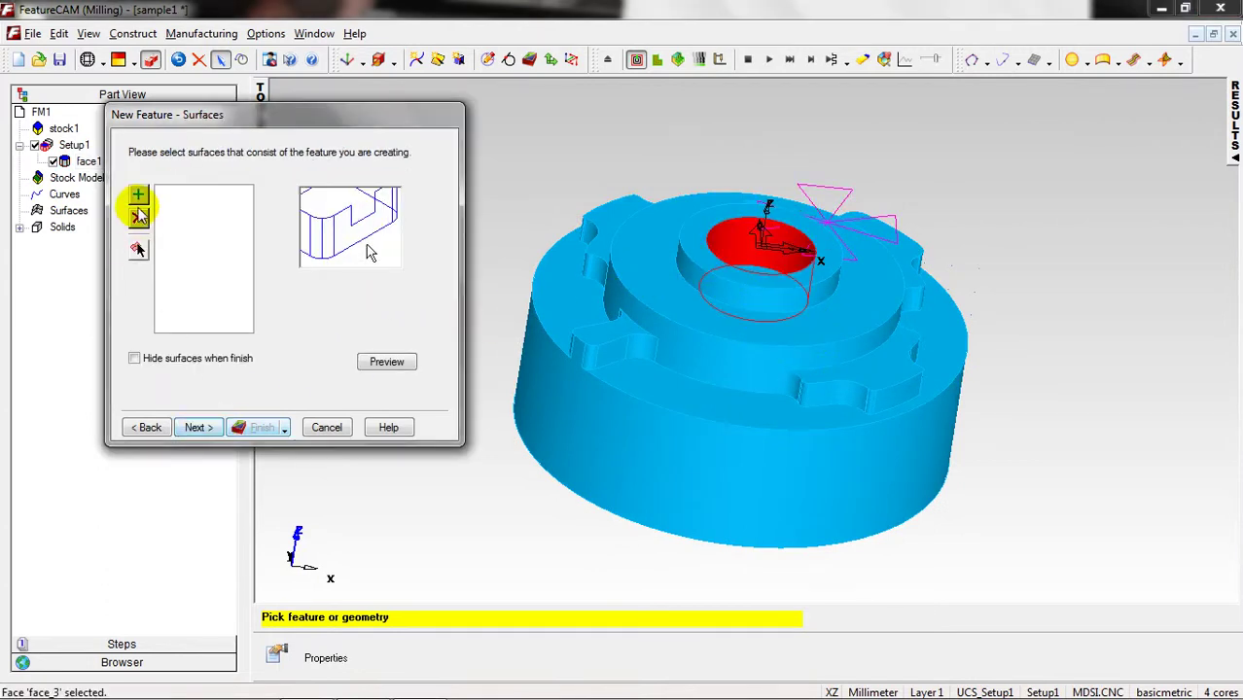
left_click(138, 198)
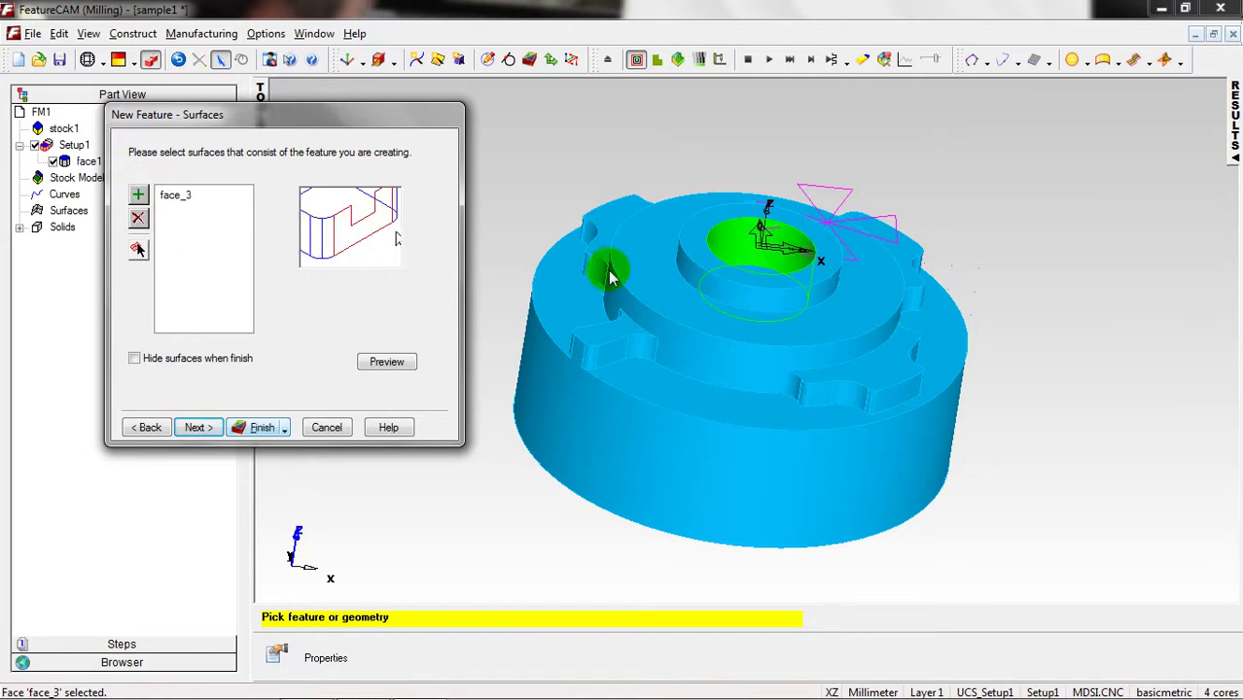
middle_click_drag(813, 267, 759, 248)
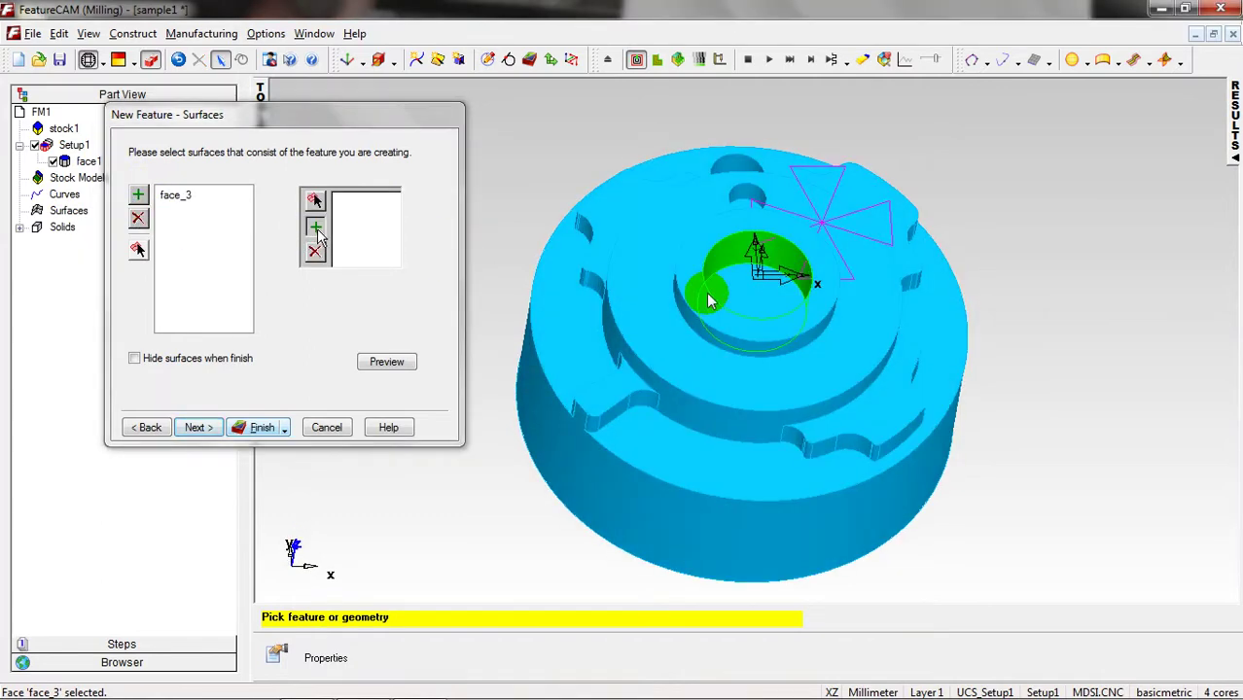
left_click(315, 227)
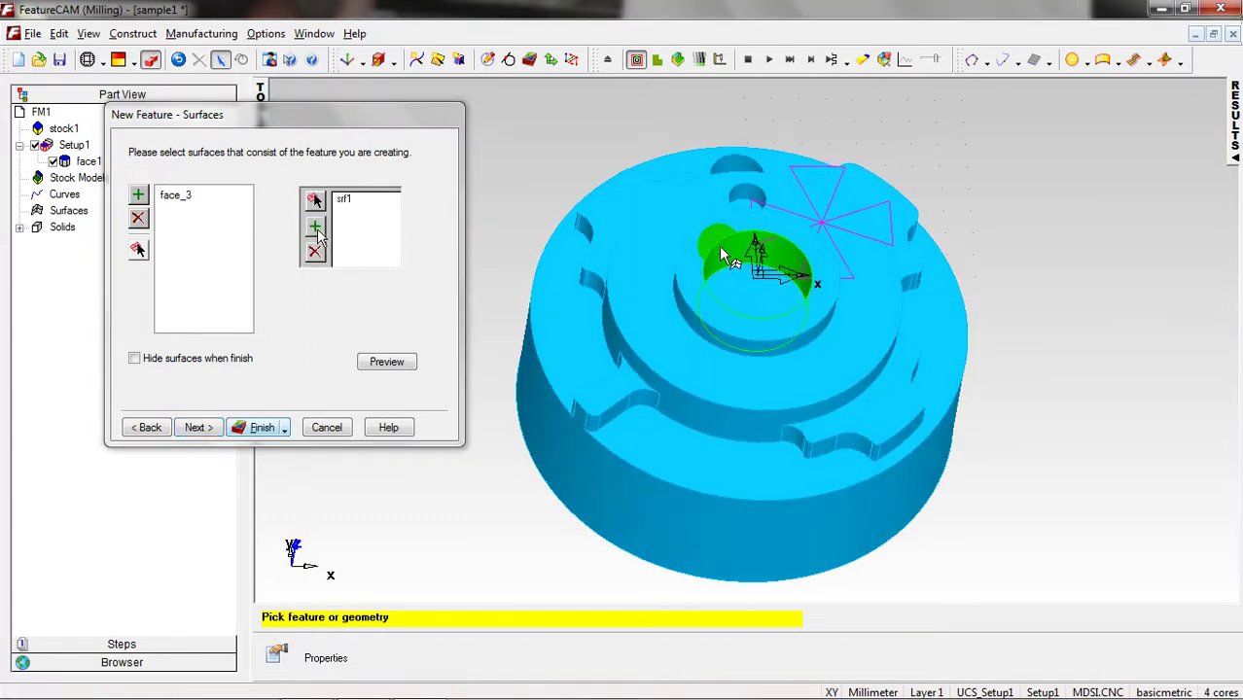
left_click(202, 431)
- Zoom into the bore and flip curve1's machining side to Reverse
scroll(749, 344, "up", 6)
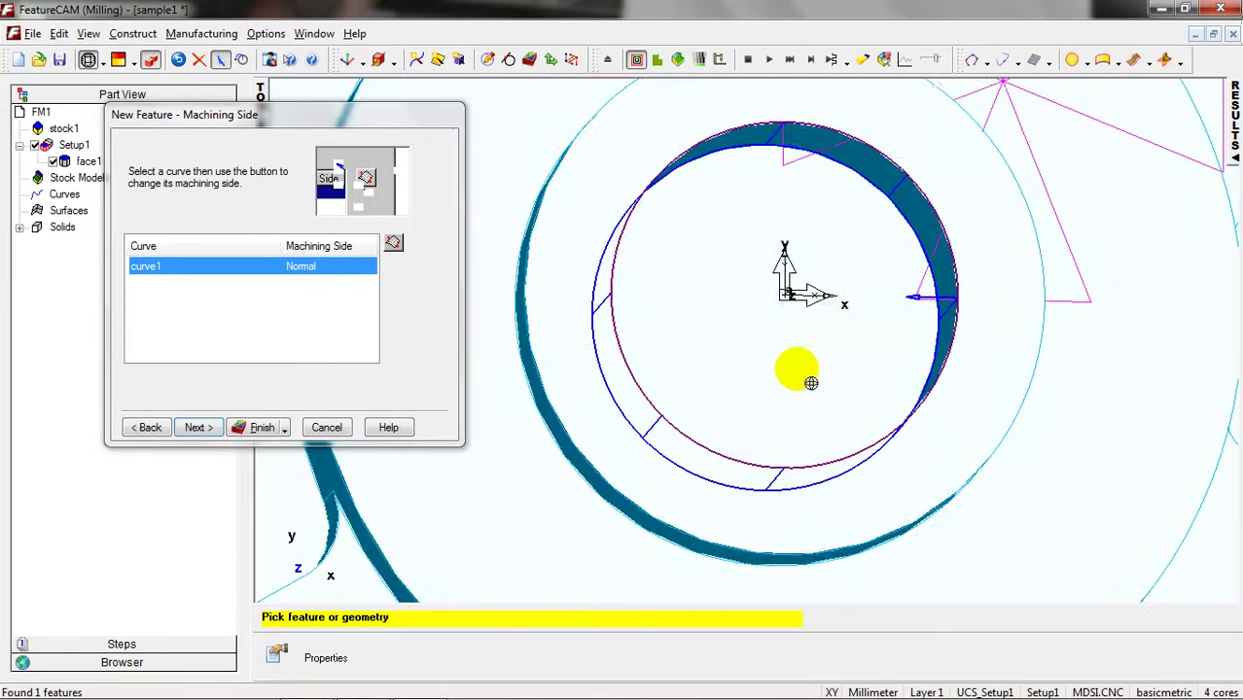
mouse_move(811, 383)
middle_mouse_down()
mouse_move(691, 364)
mouse_move(797, 308)
middle_mouse_up()
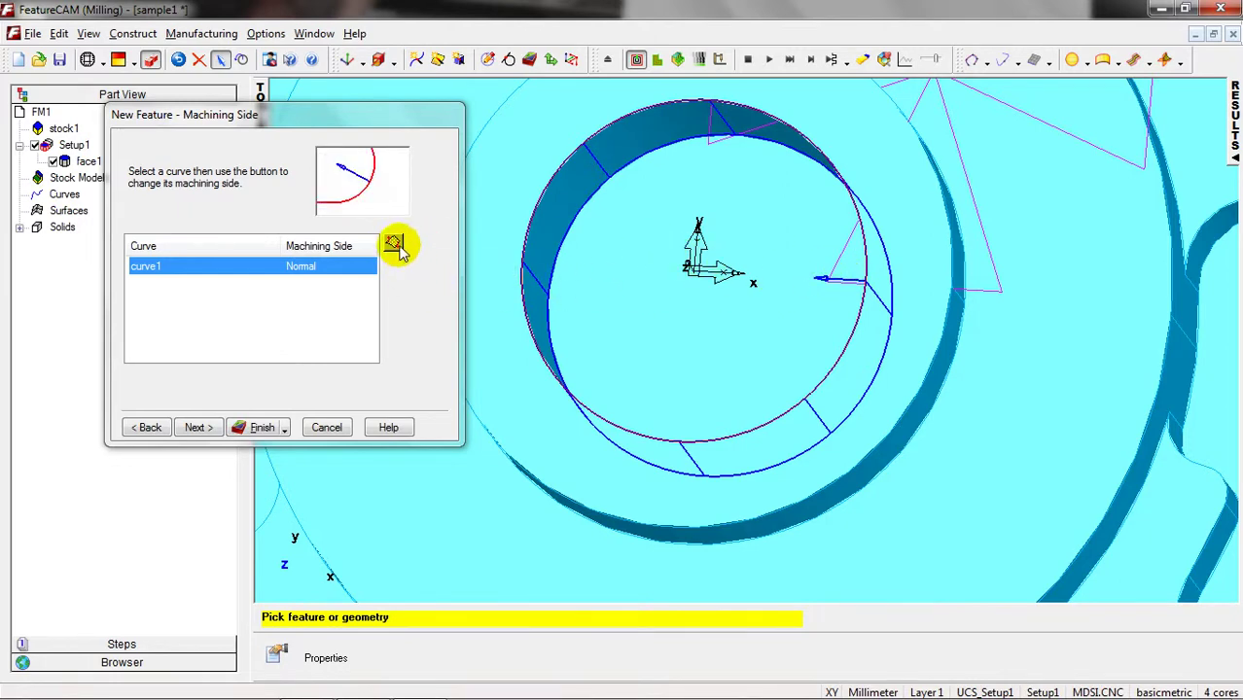
left_click(394, 243)
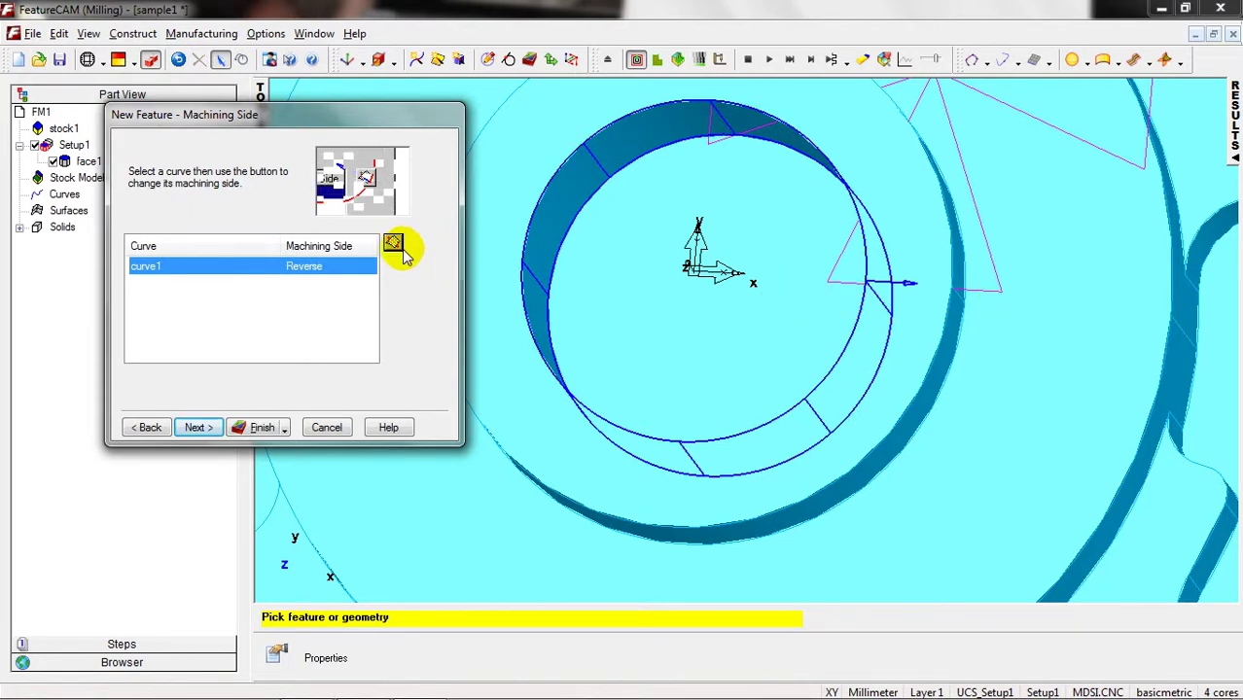
- Return curve1 to Normal and set the top to -1, previewing a 9 mm deep feature
left_click(394, 244)
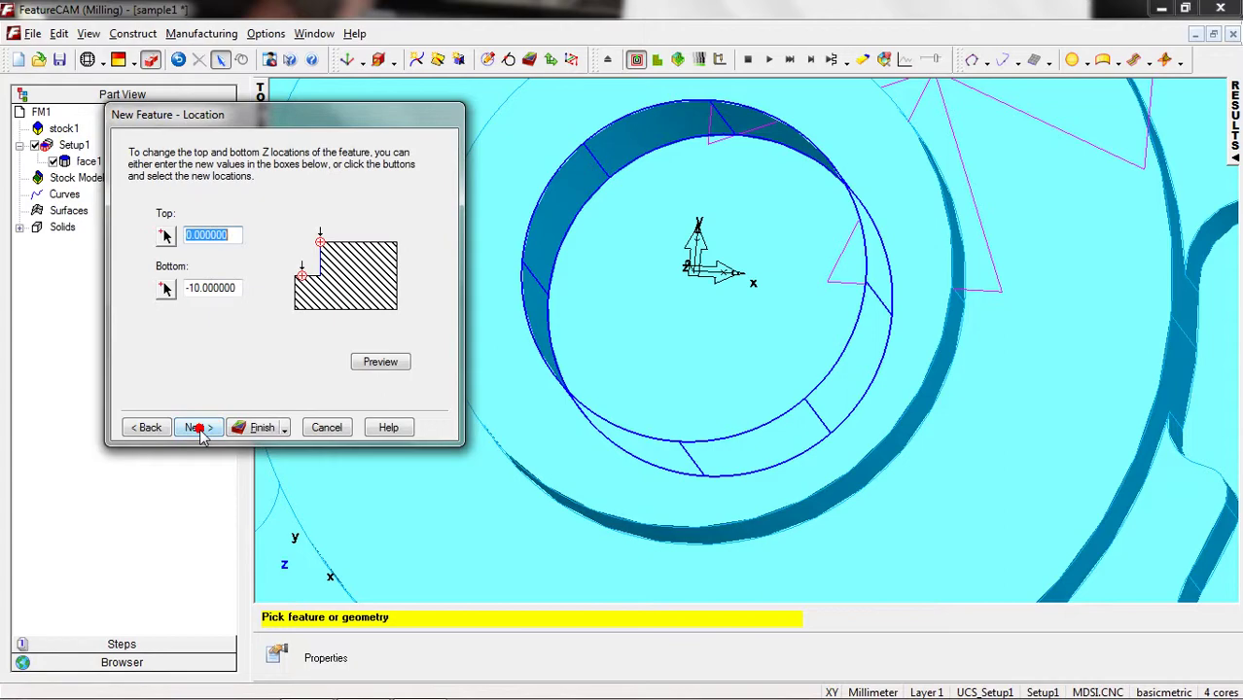
middle_click_drag(623, 425, 599, 330)
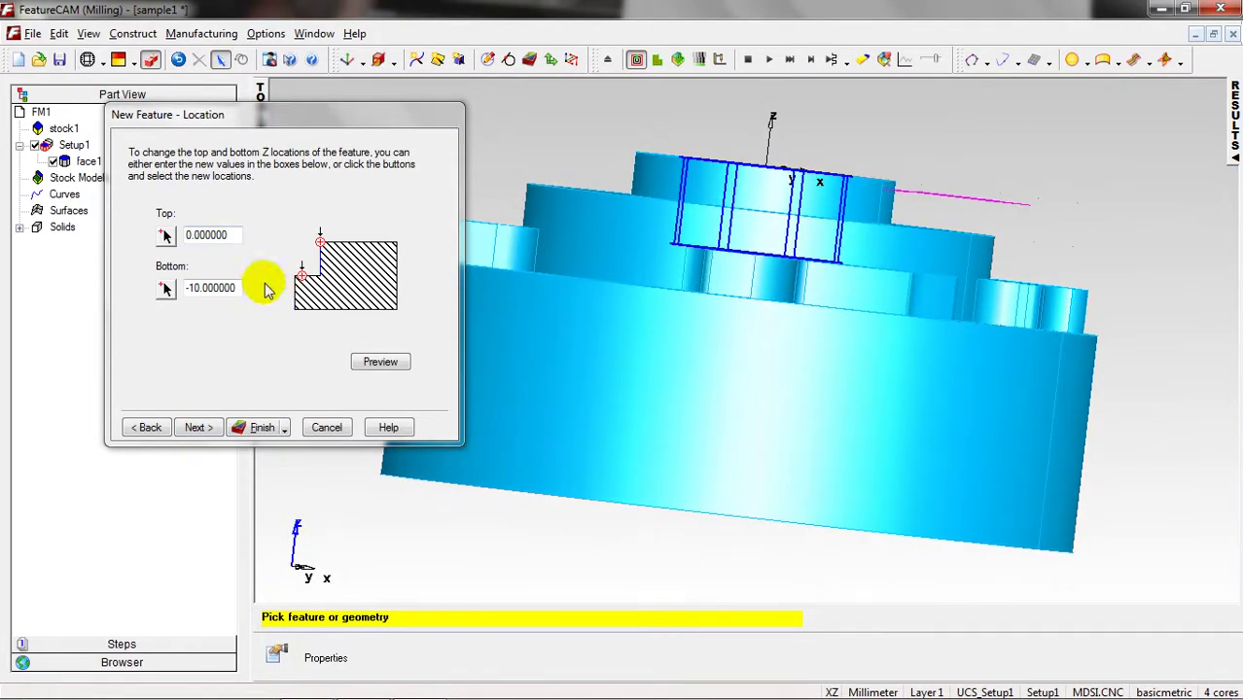
double_click(232, 236)
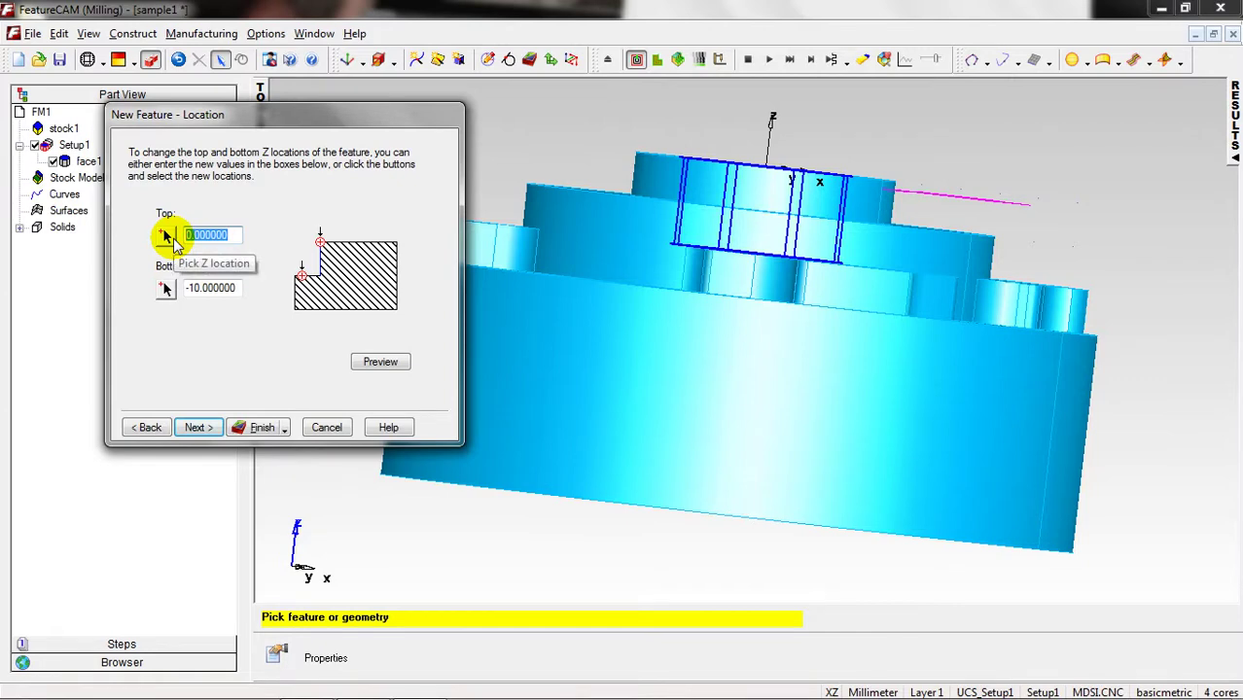
type("-1")
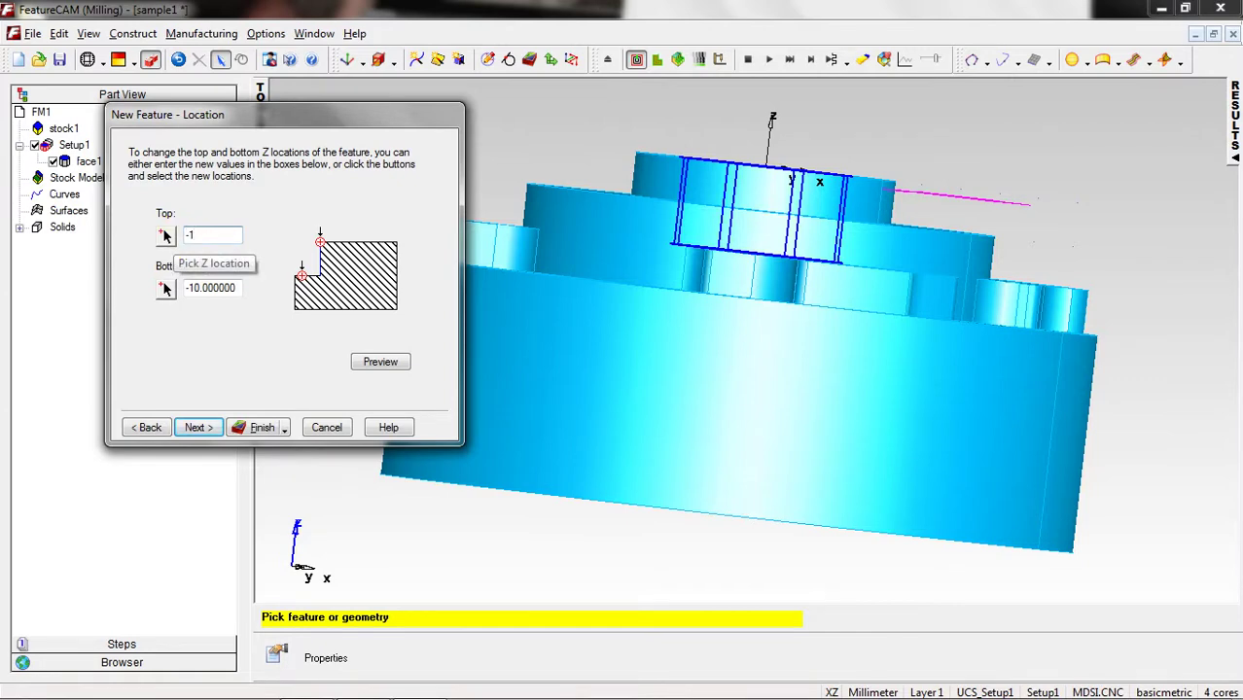
left_click(177, 237)
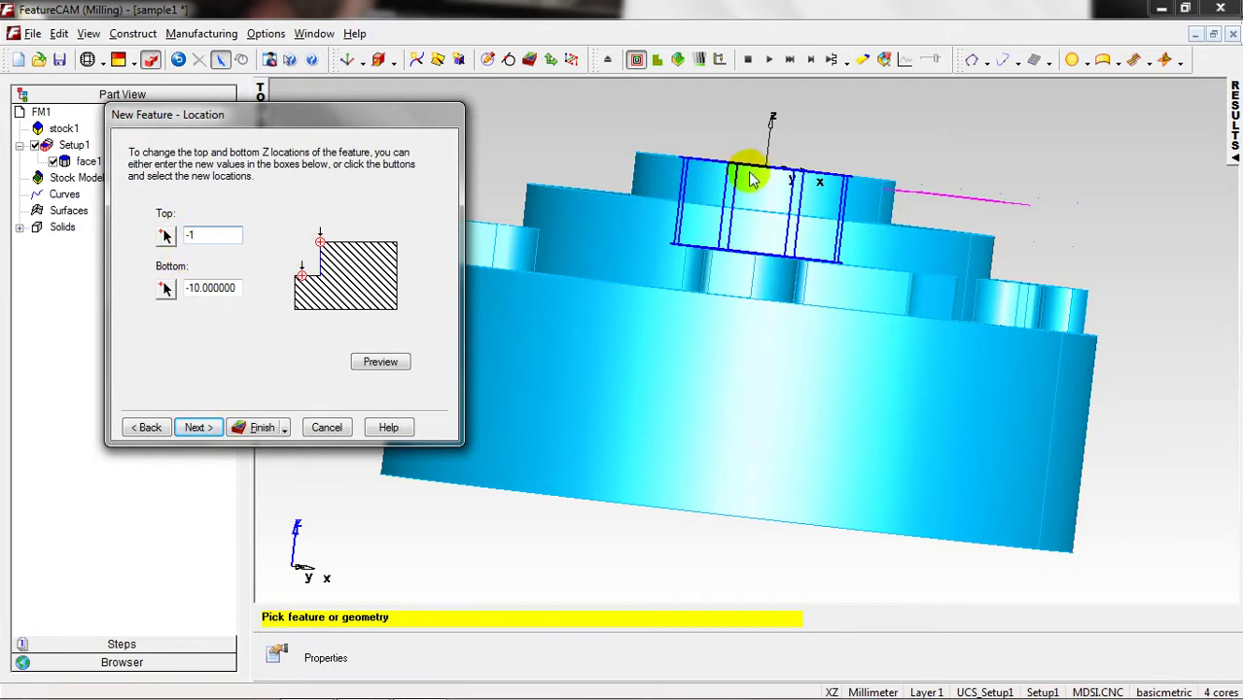
middle_click_drag(688, 160, 617, 206)
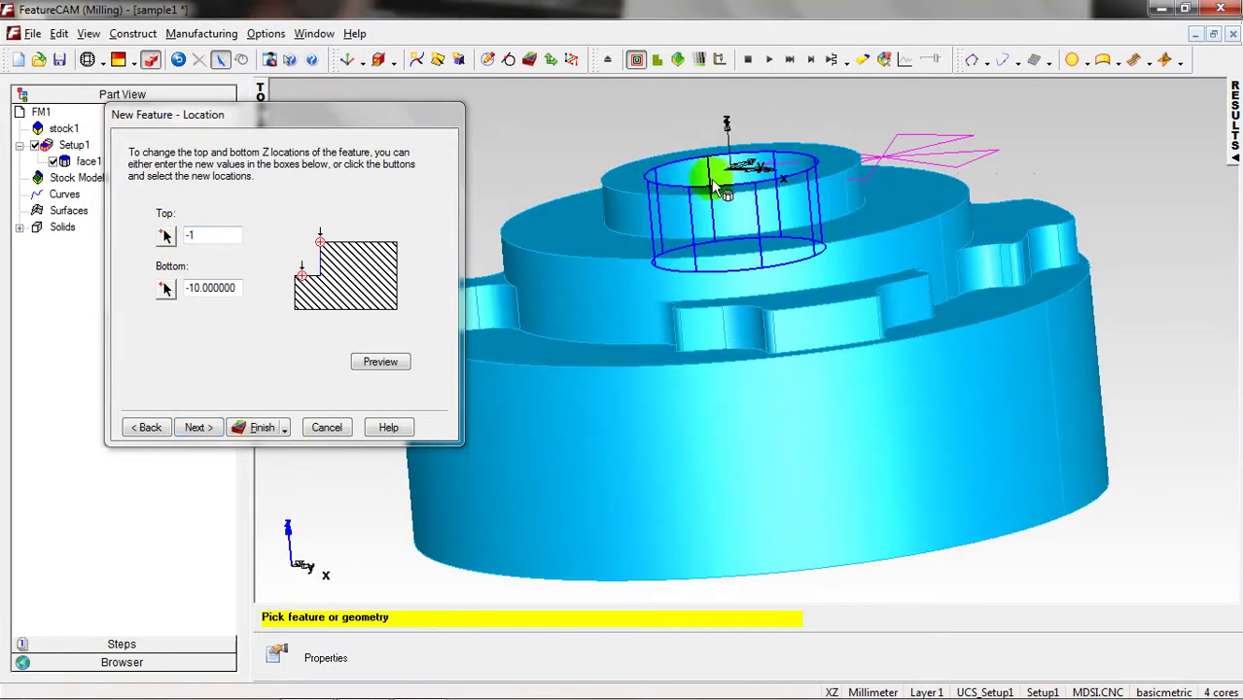
left_click(380, 361)
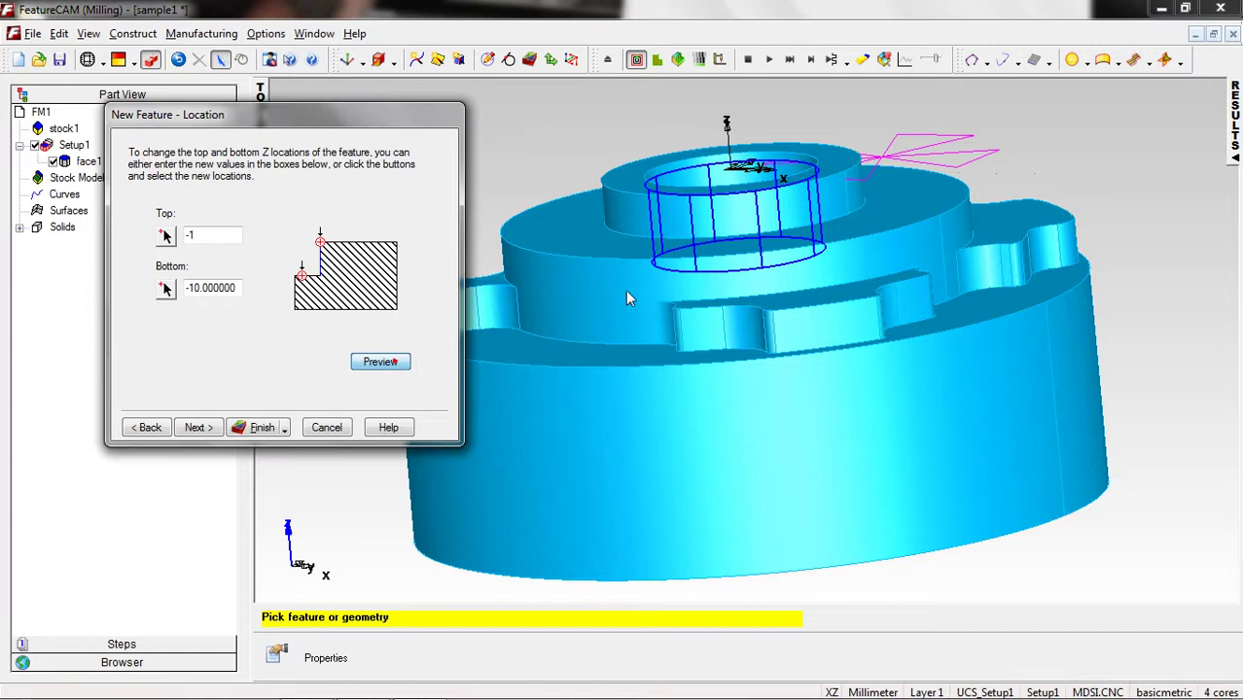
left_click(200, 428)
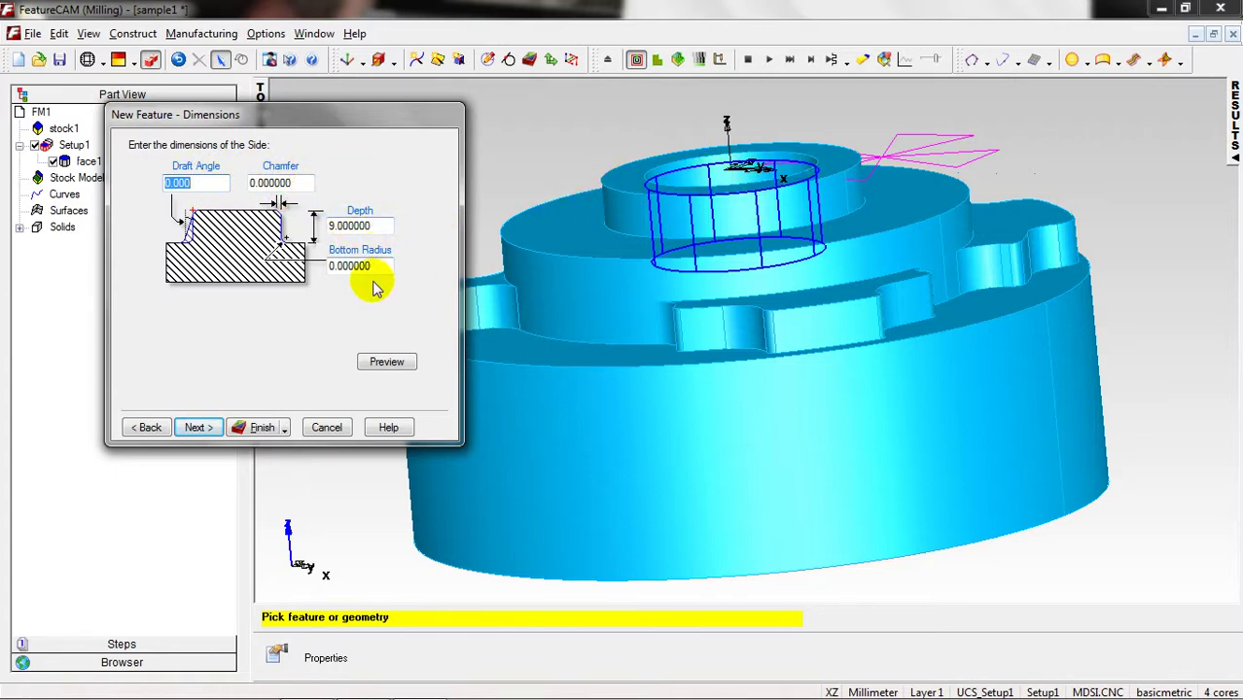
- Accept rough and finish strategies and the default 14 mm end mill to create side1
left_click(719, 248)
middle_click_drag(719, 248, 749, 360)
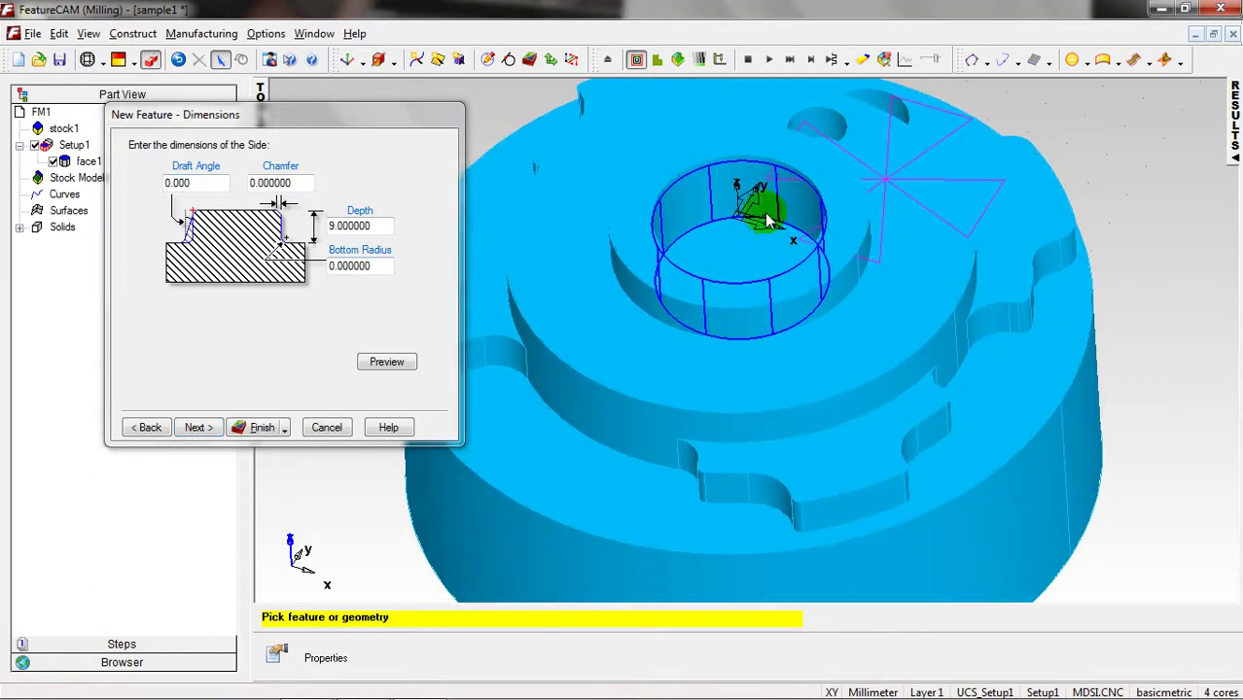
left_click(196, 429)
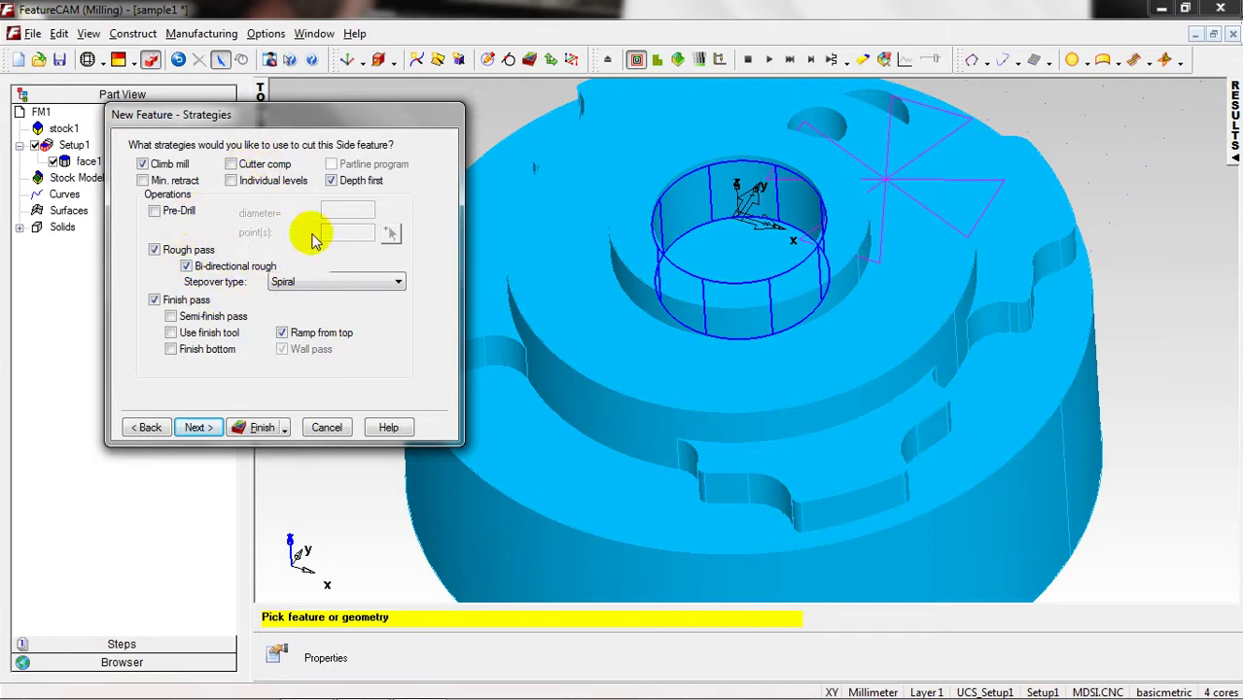
left_click(197, 428)
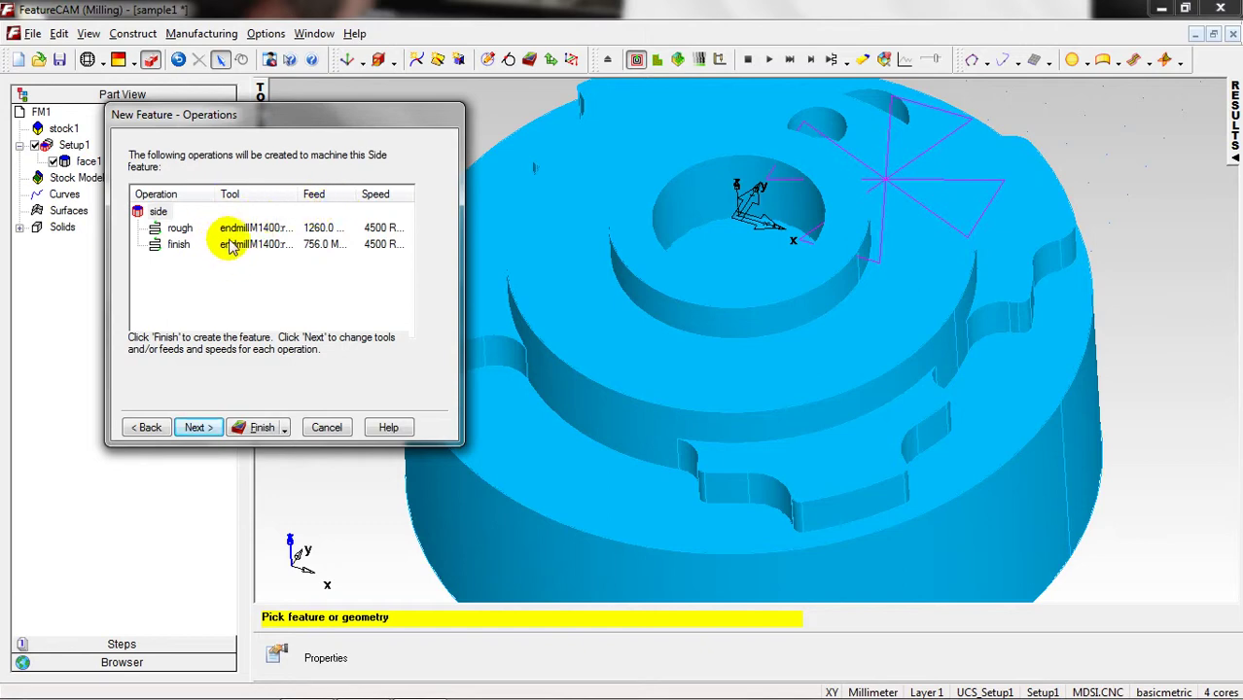
left_click(197, 428)
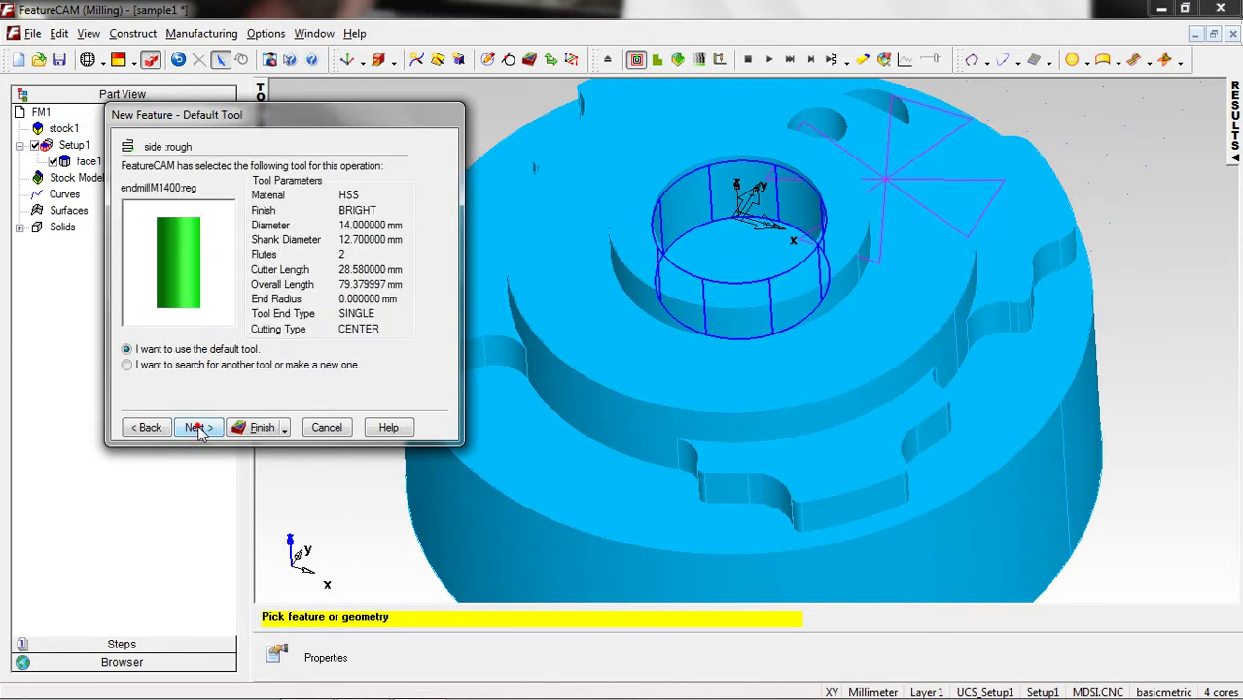
left_click(261, 429)
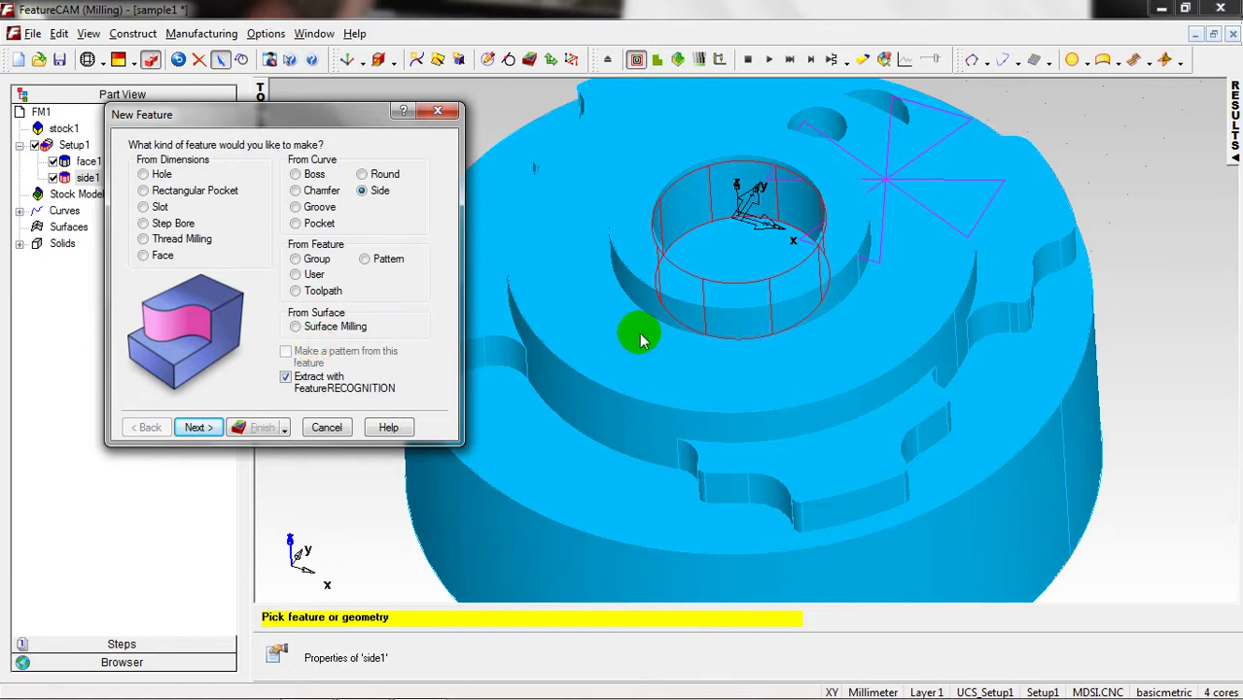
- Choose Boss and add the inner ring's side face_1 as its extraction surface
middle_click_drag(638, 333, 662, 303)
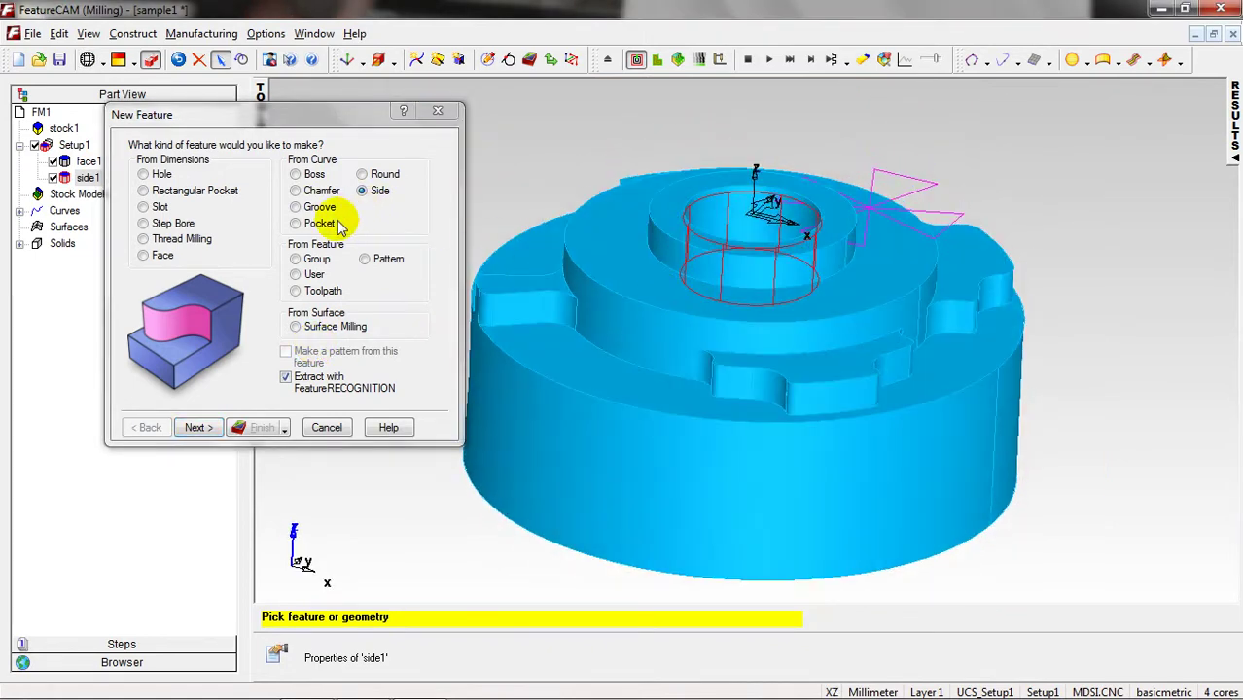
left_click(297, 175)
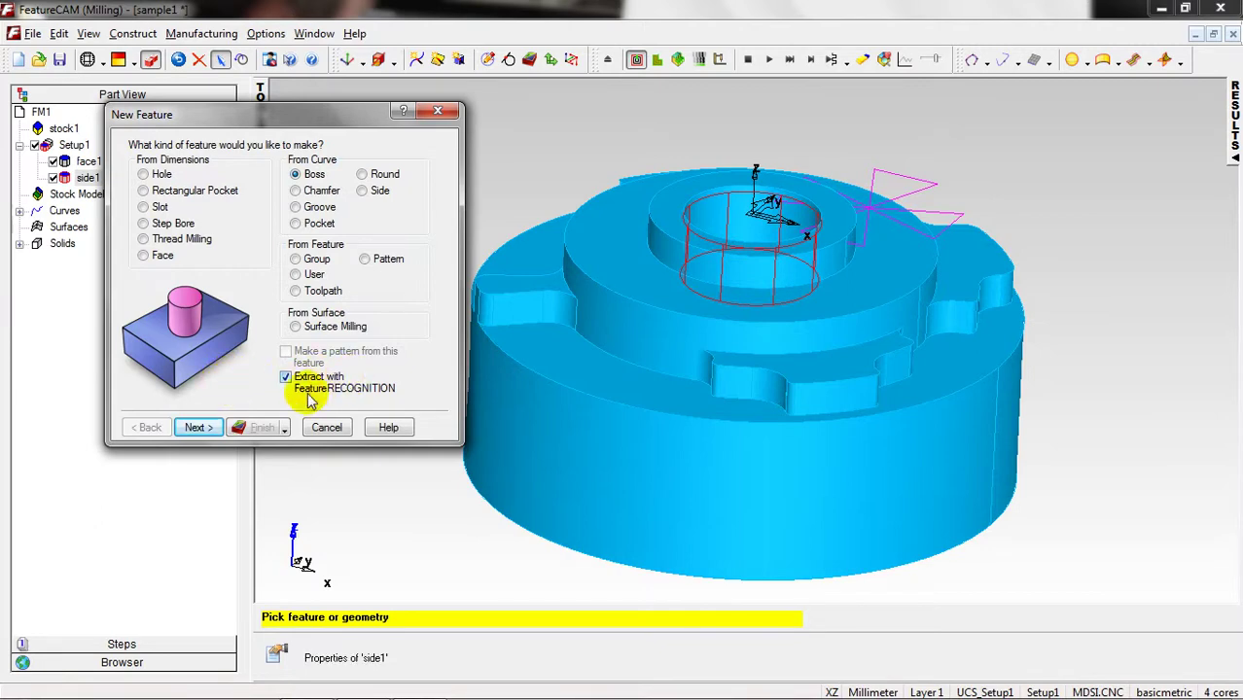
left_click(197, 429)
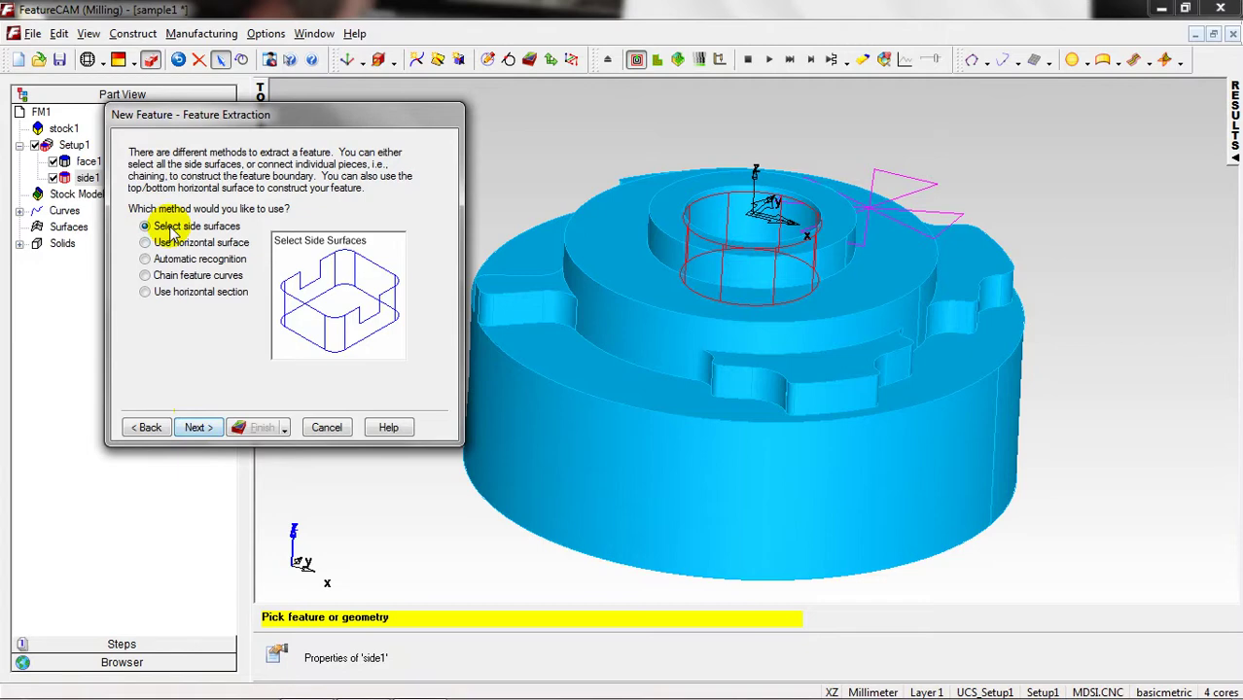
left_click(199, 428)
left_click(620, 270)
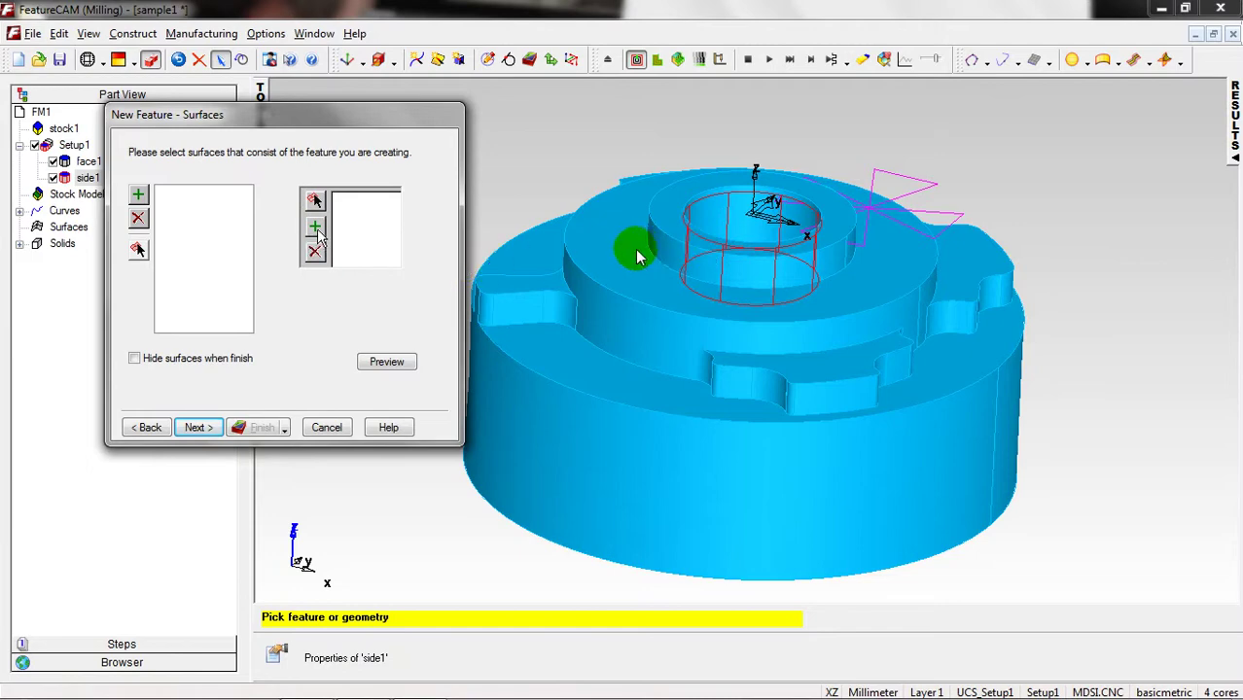
left_click(660, 250)
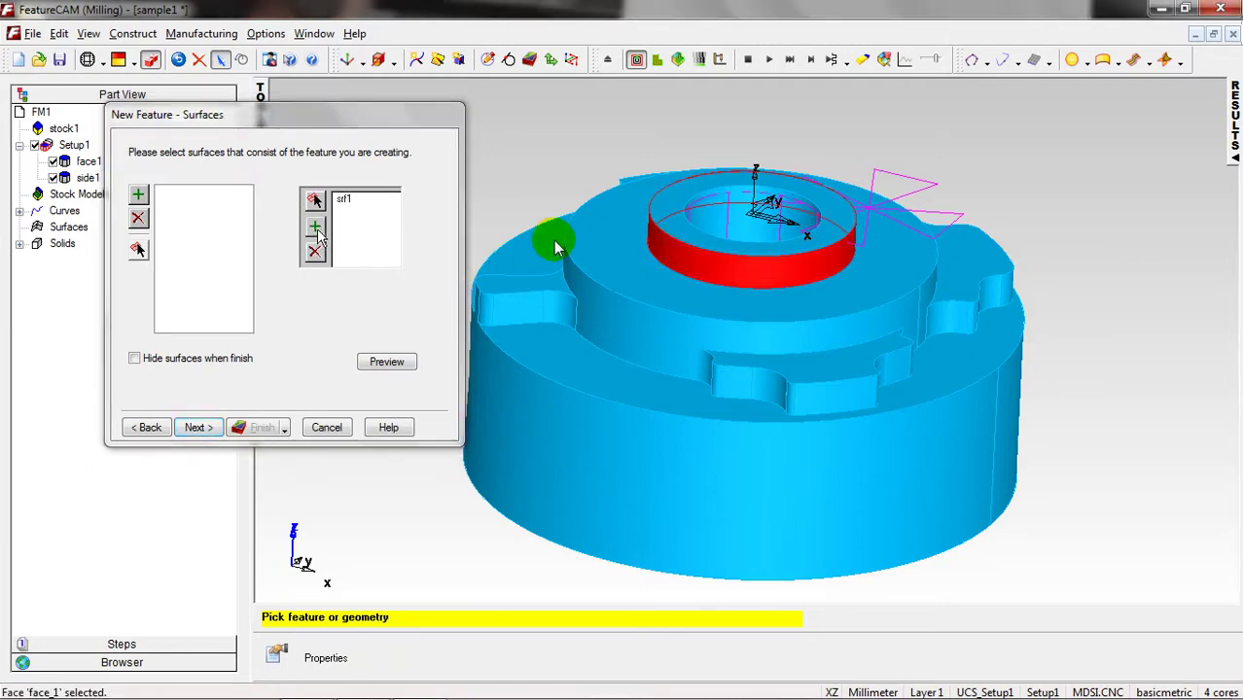
left_click(139, 194)
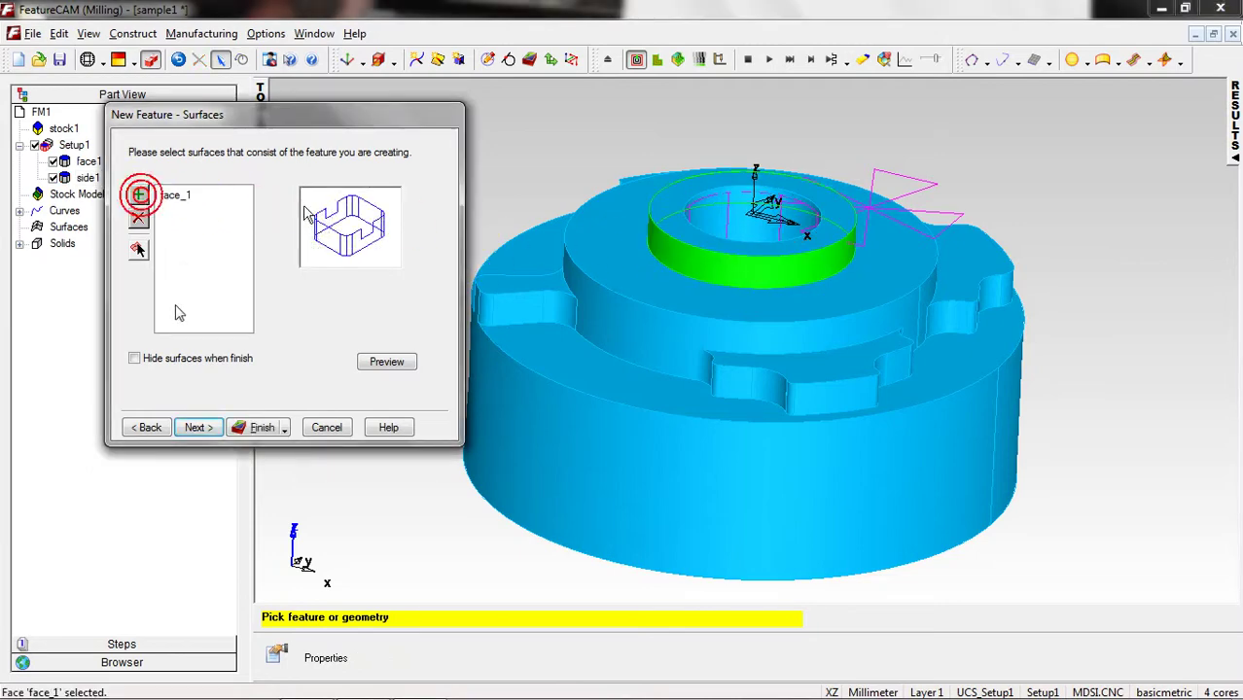
left_click(198, 428)
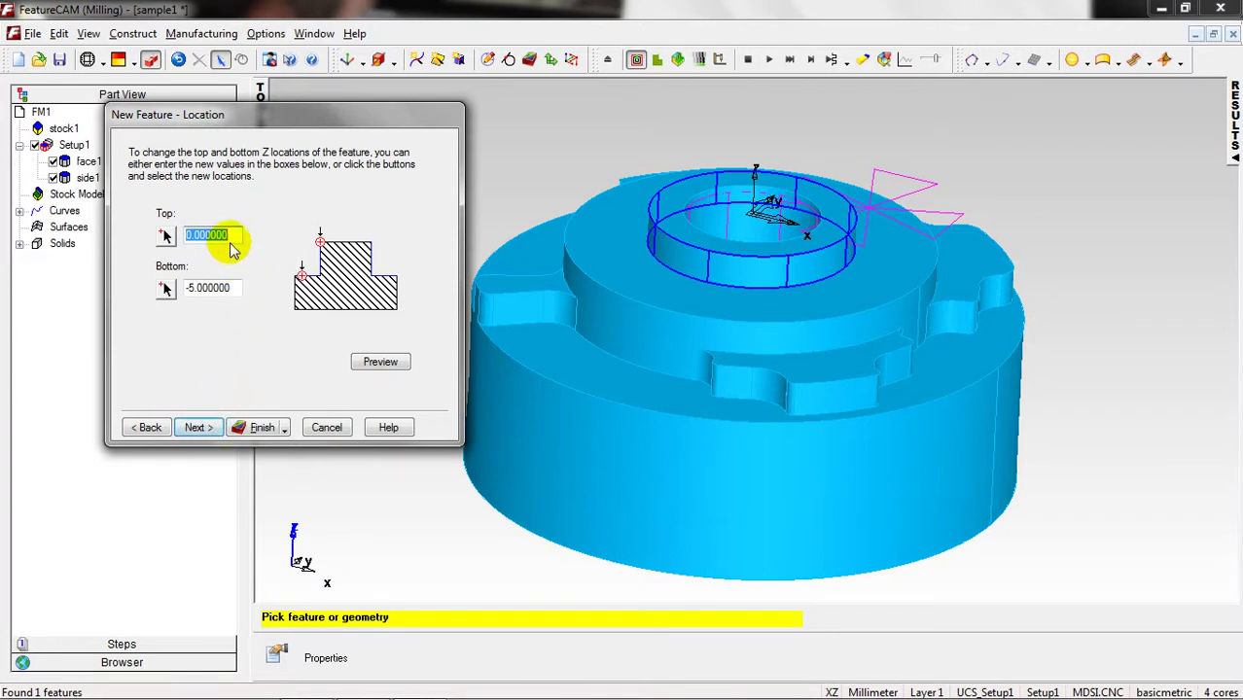
- Set the boss top to -1 for 4 mm height and create boss1 with Tool 8 operations
left_click(165, 237)
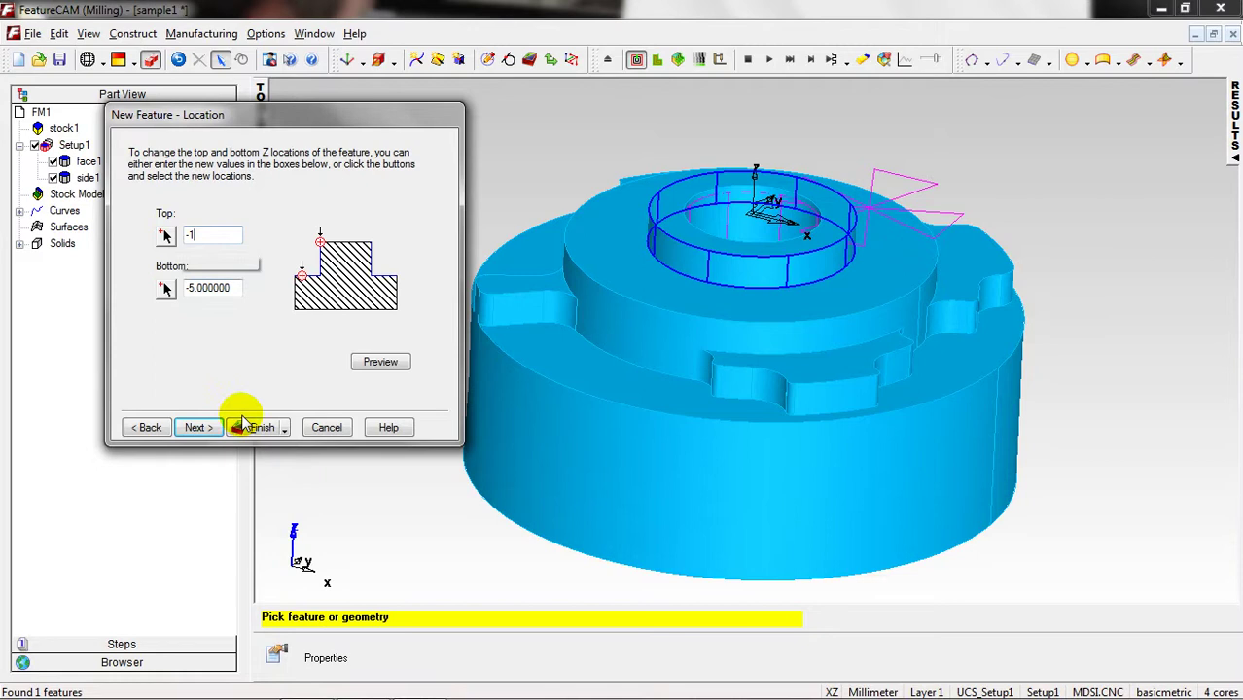
left_click(380, 362)
left_click(200, 427)
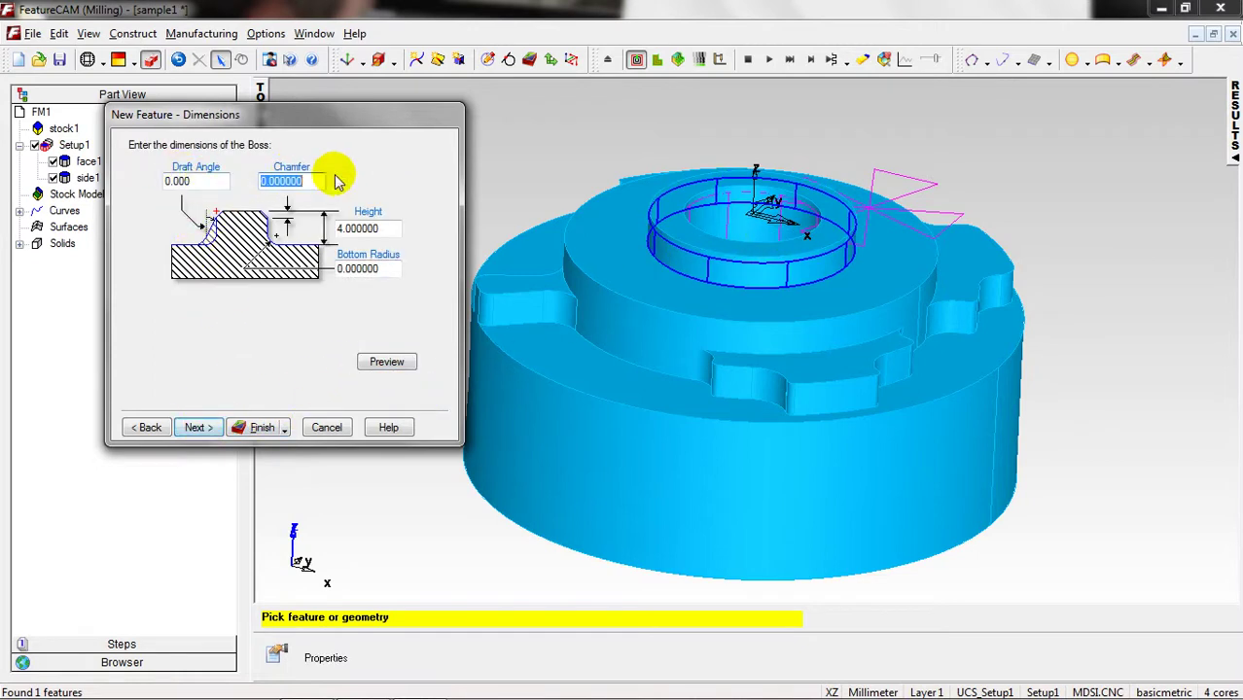
left_click(200, 425)
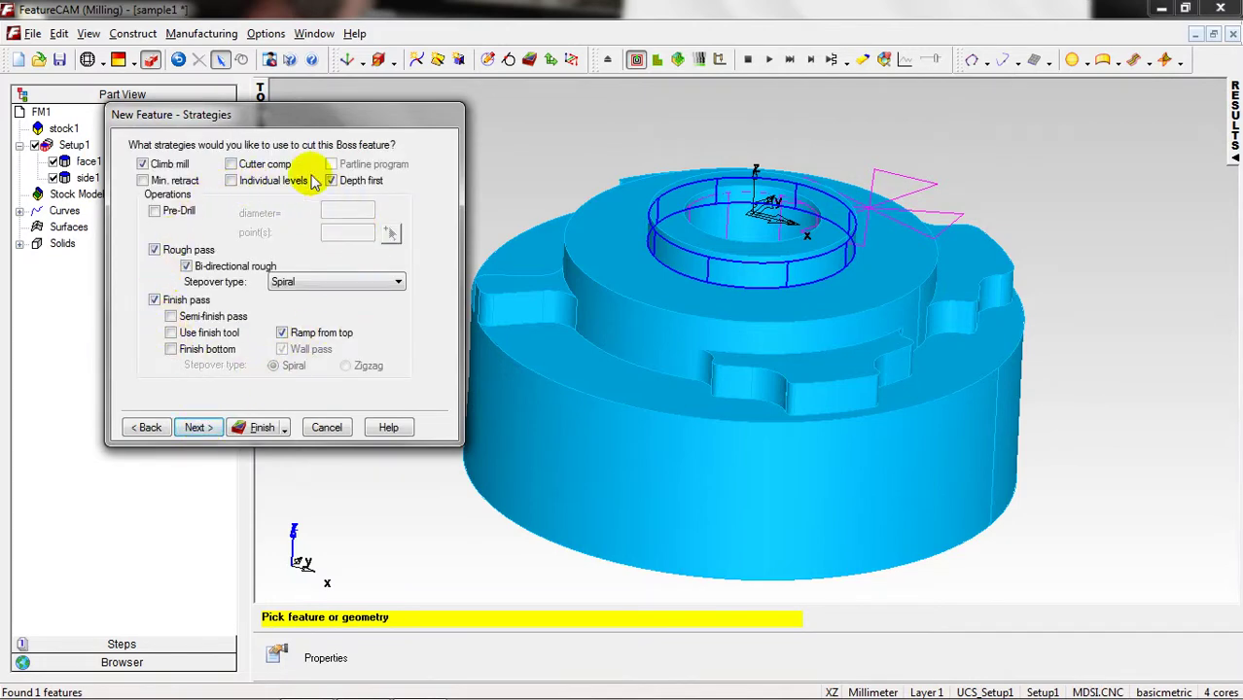
left_click(200, 428)
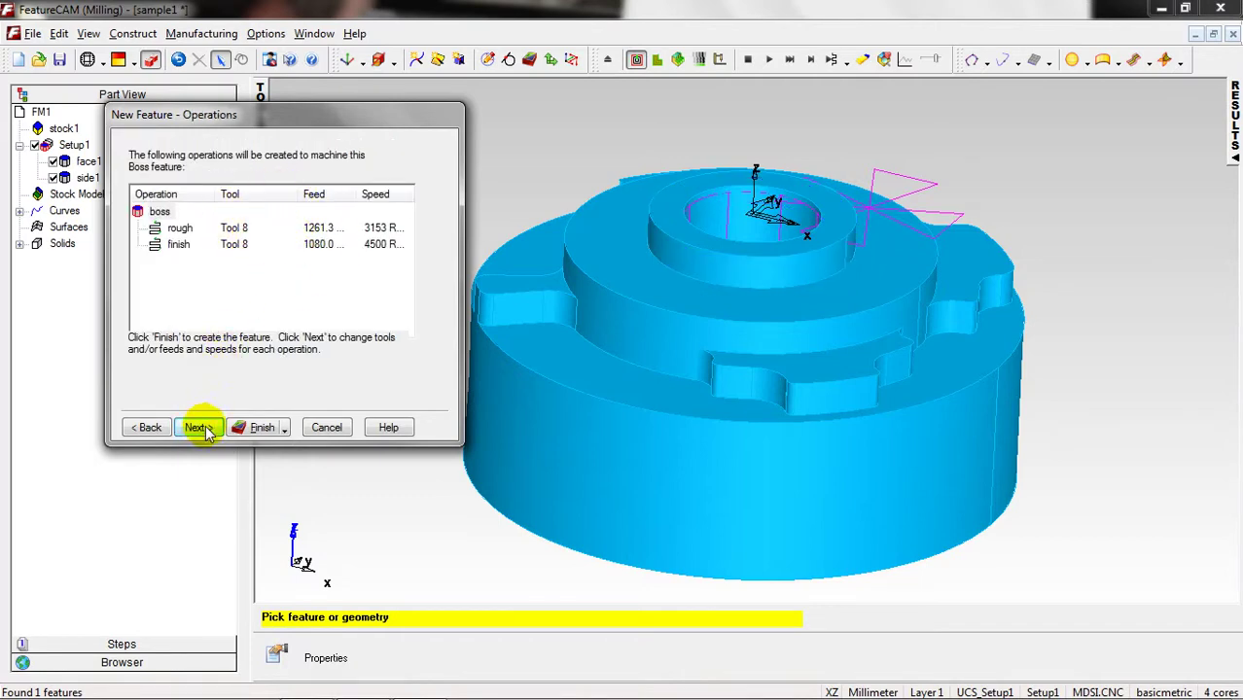
left_click(261, 429)
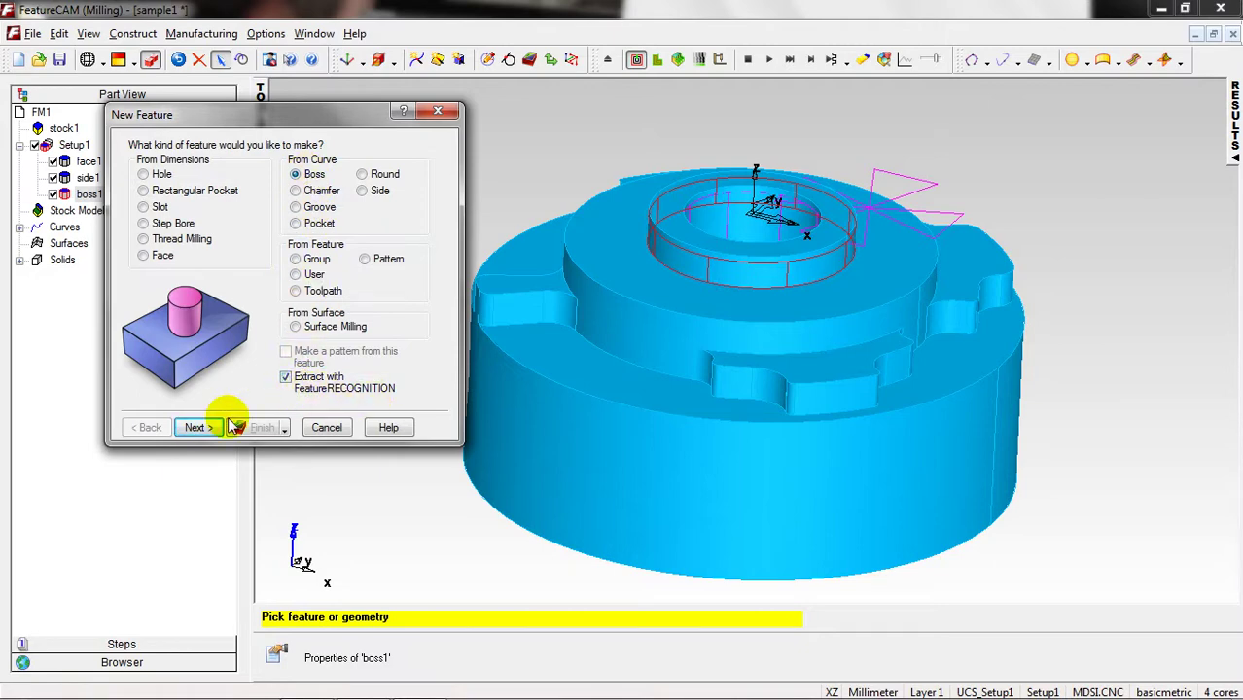
- Select the larger shoulder's side wall face_4 and add it to the new boss
left_click(196, 429)
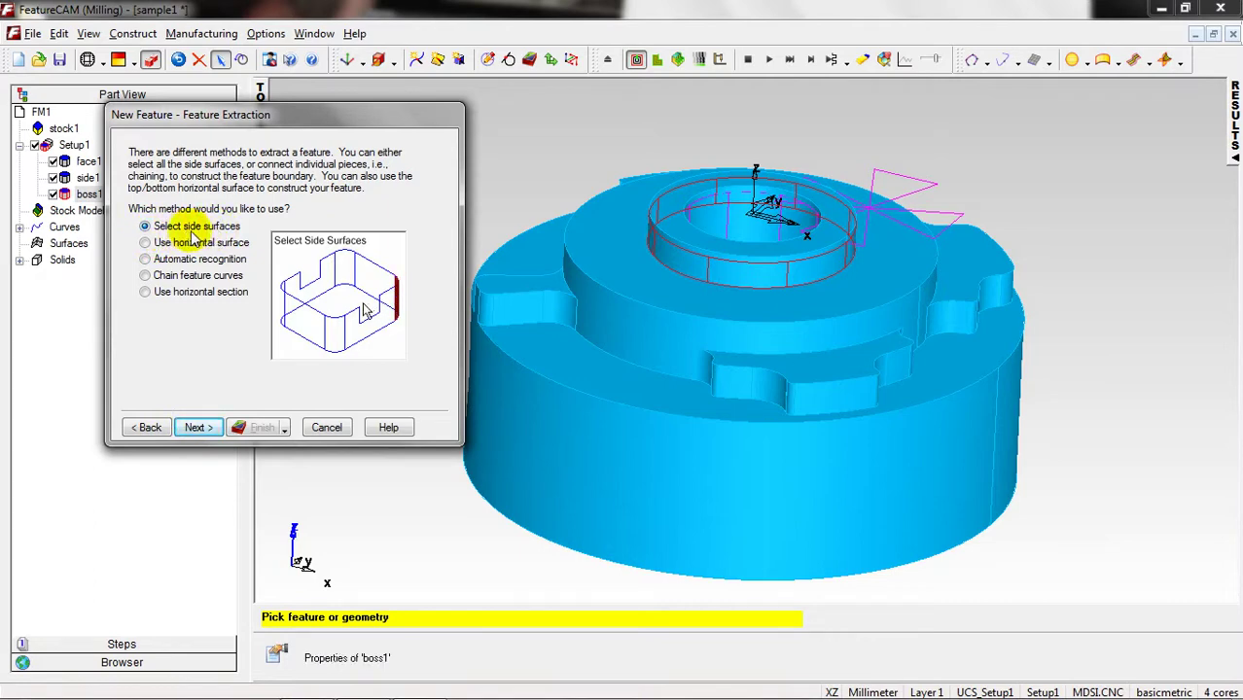
left_click(629, 333)
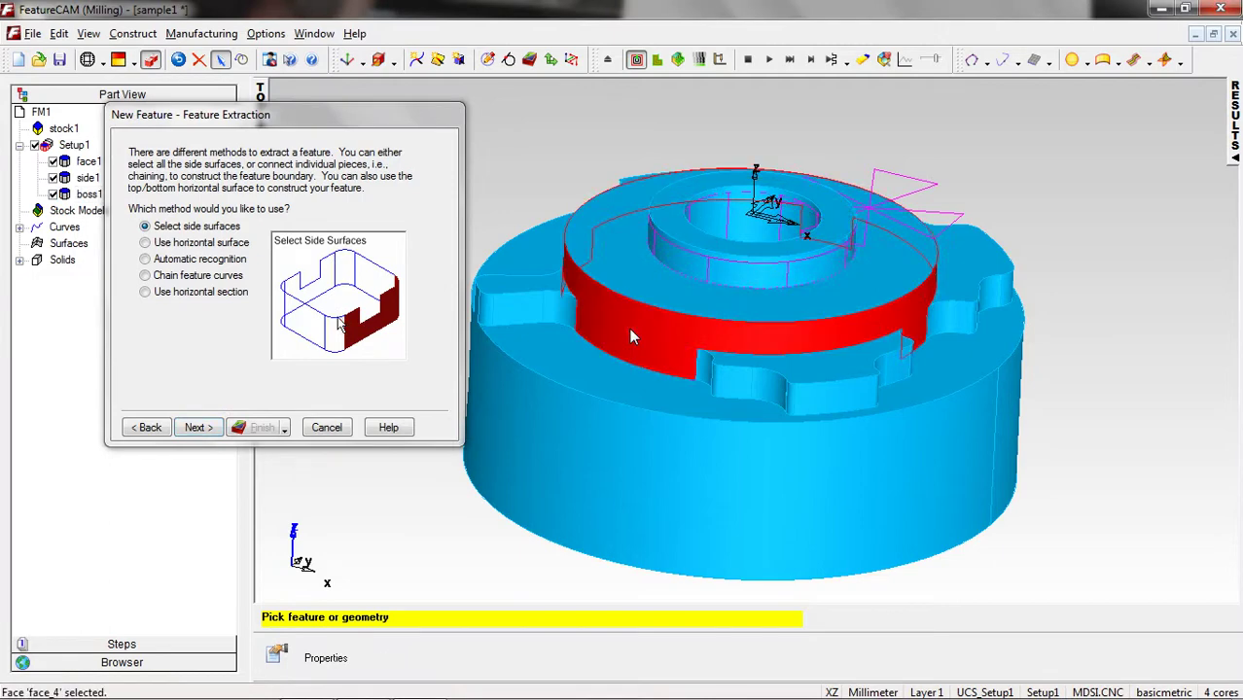
left_click(197, 427)
left_click(136, 198)
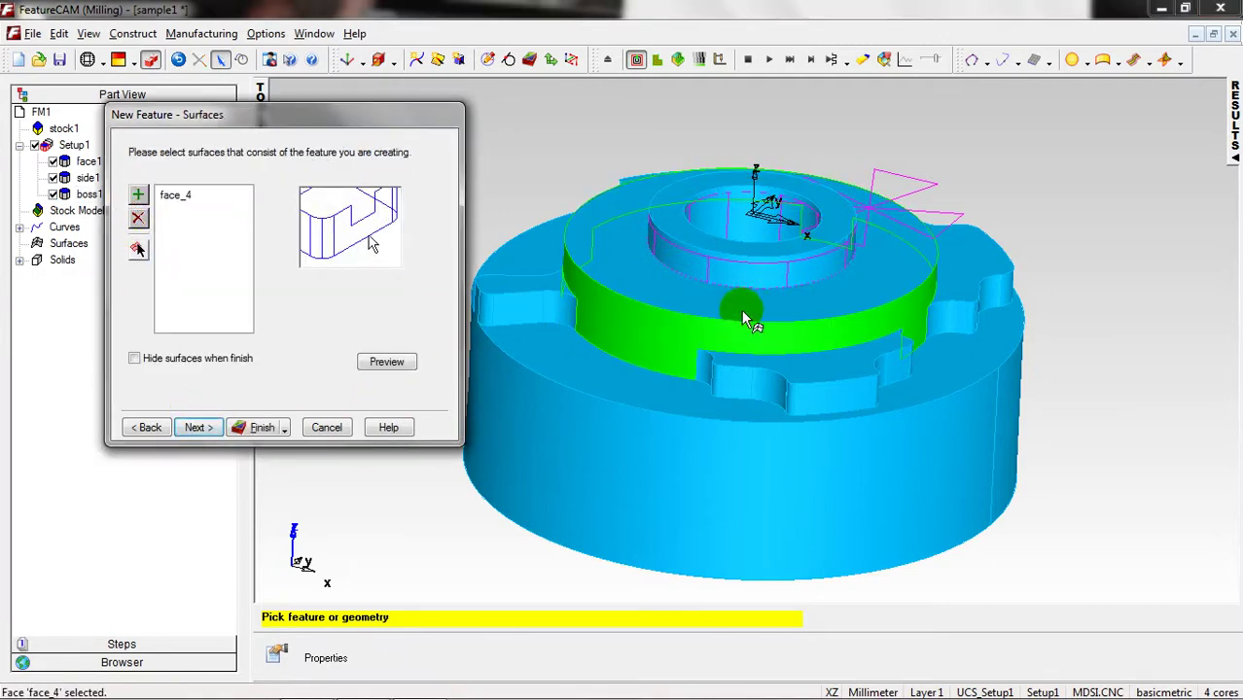
left_click(196, 428)
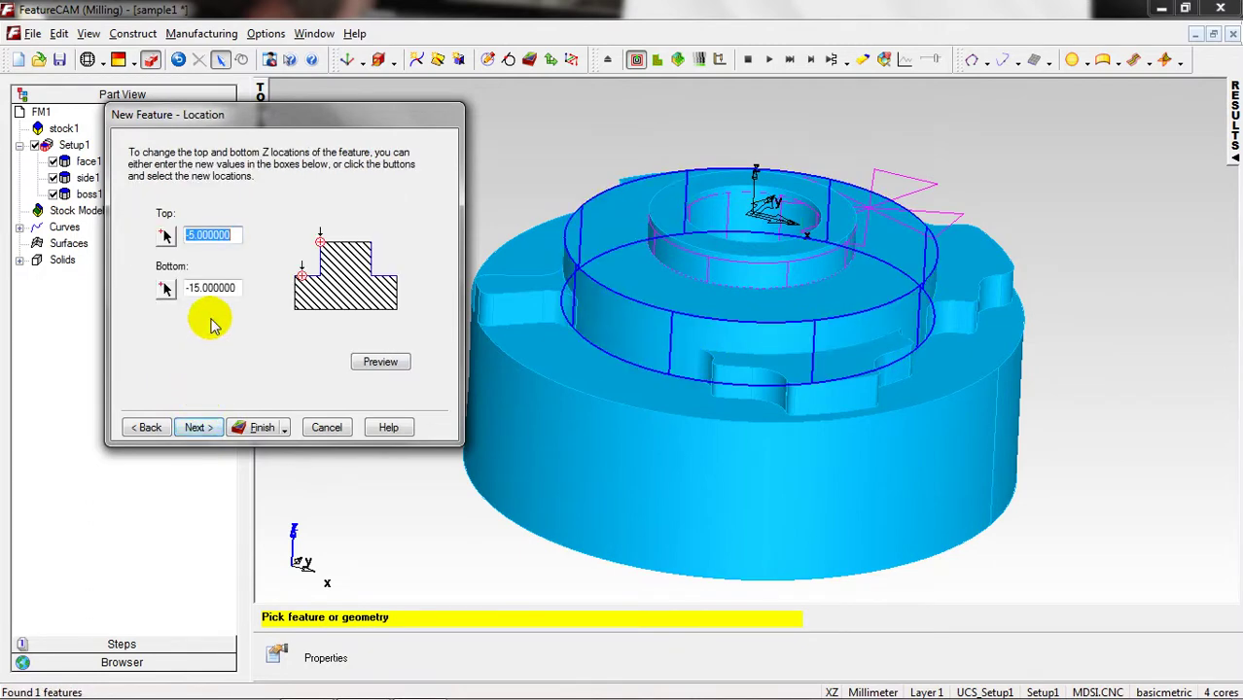
- Pick the top and bottom Z faces on the model so the boss spans -5 to -10
left_click(165, 235)
middle_click_drag(734, 391, 749, 251)
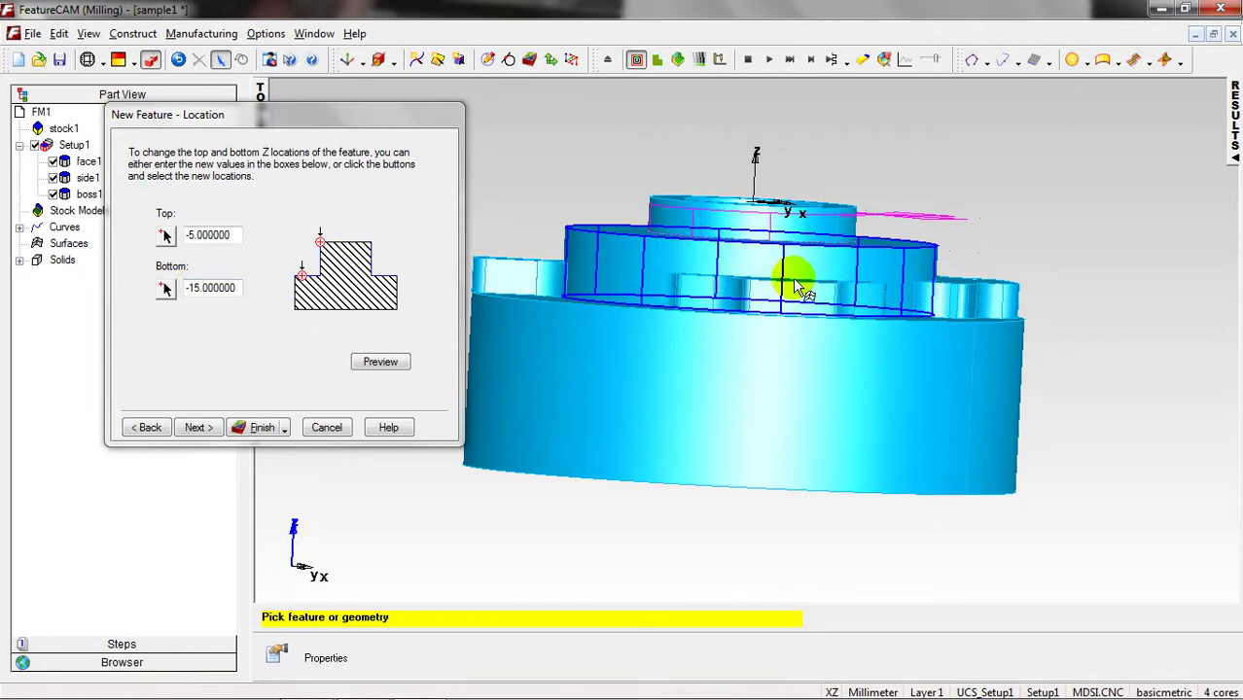
middle_click_drag(799, 285, 797, 340)
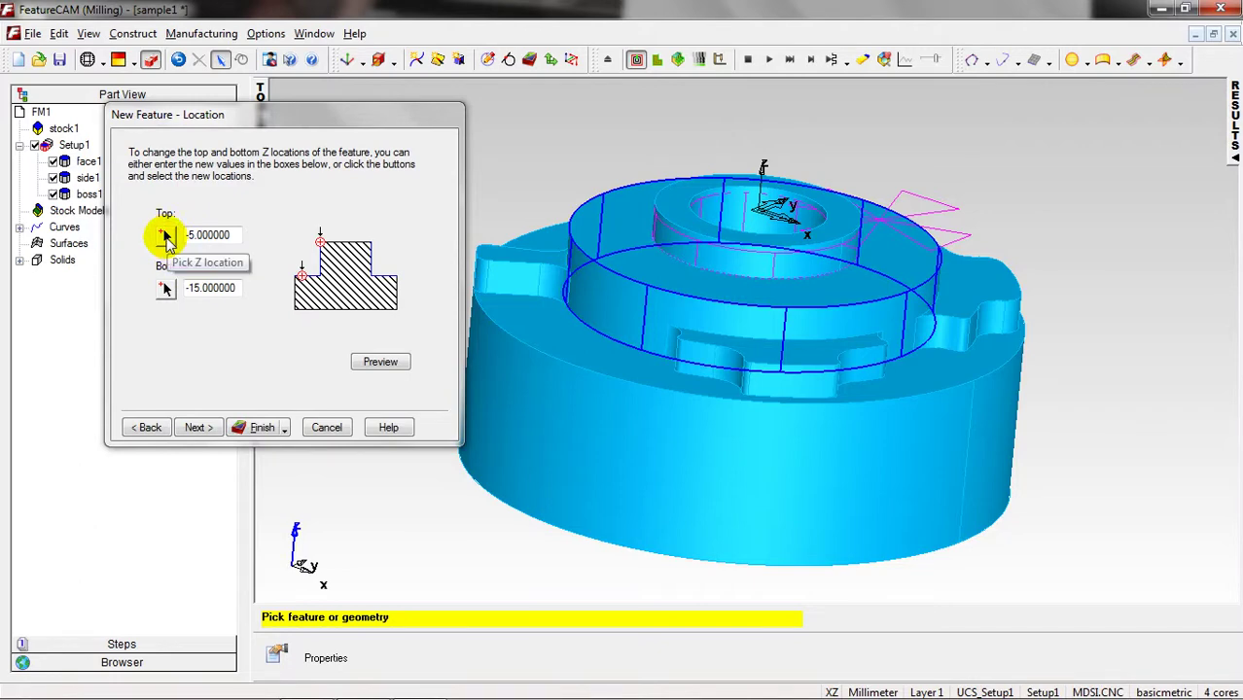
left_click(165, 237)
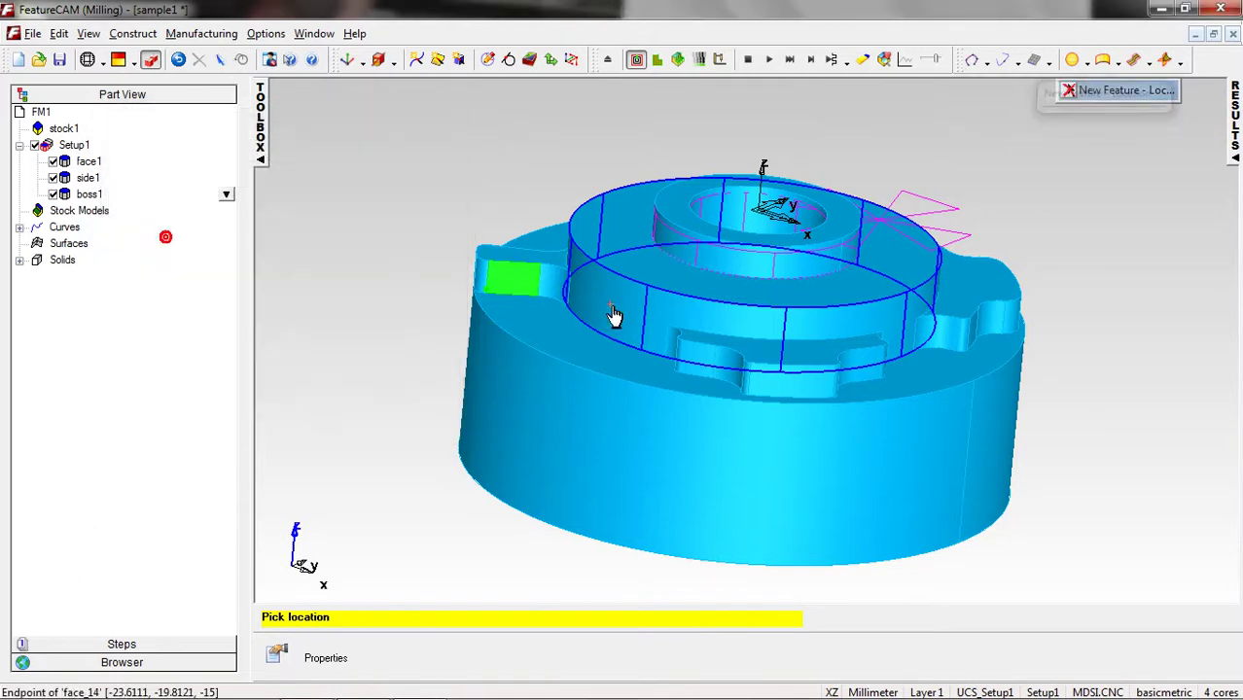
left_click(700, 310)
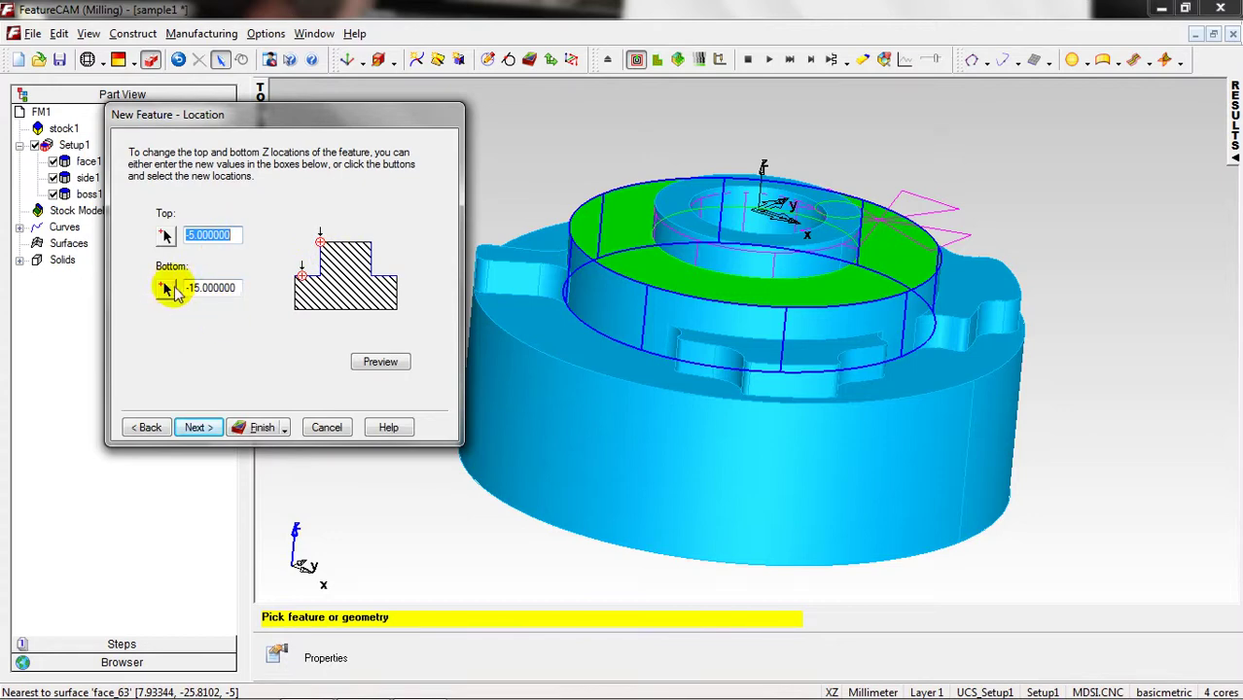
left_click(165, 289)
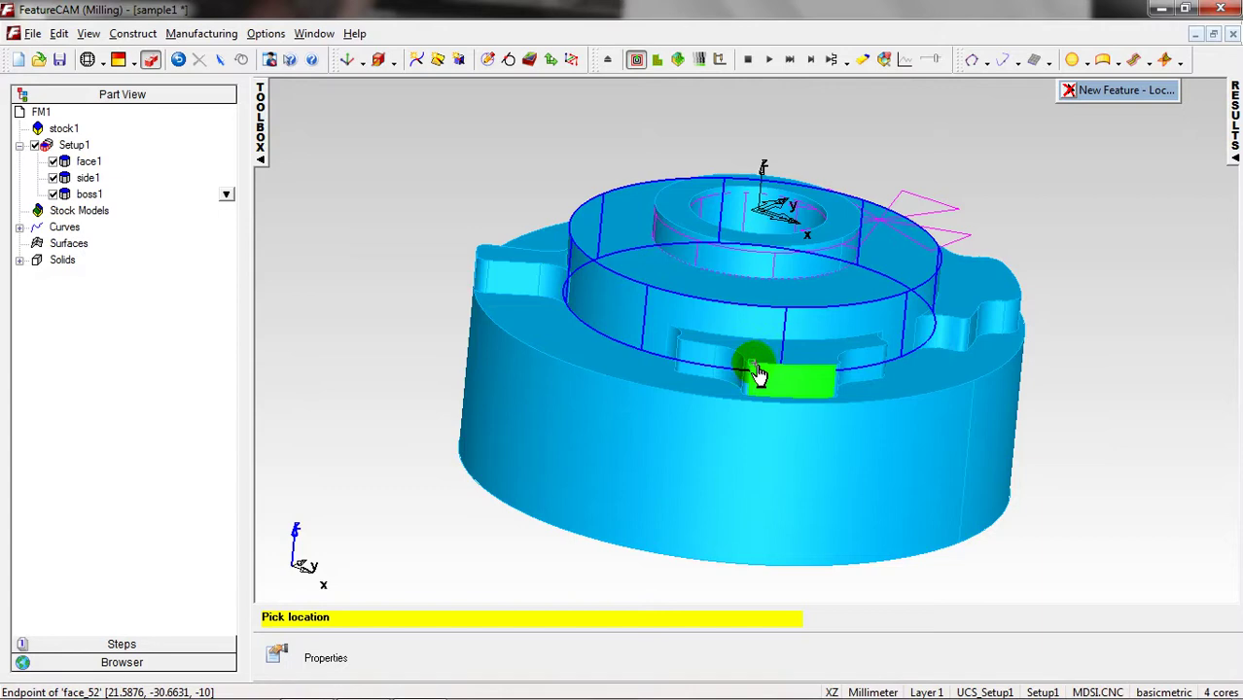
left_click(757, 366)
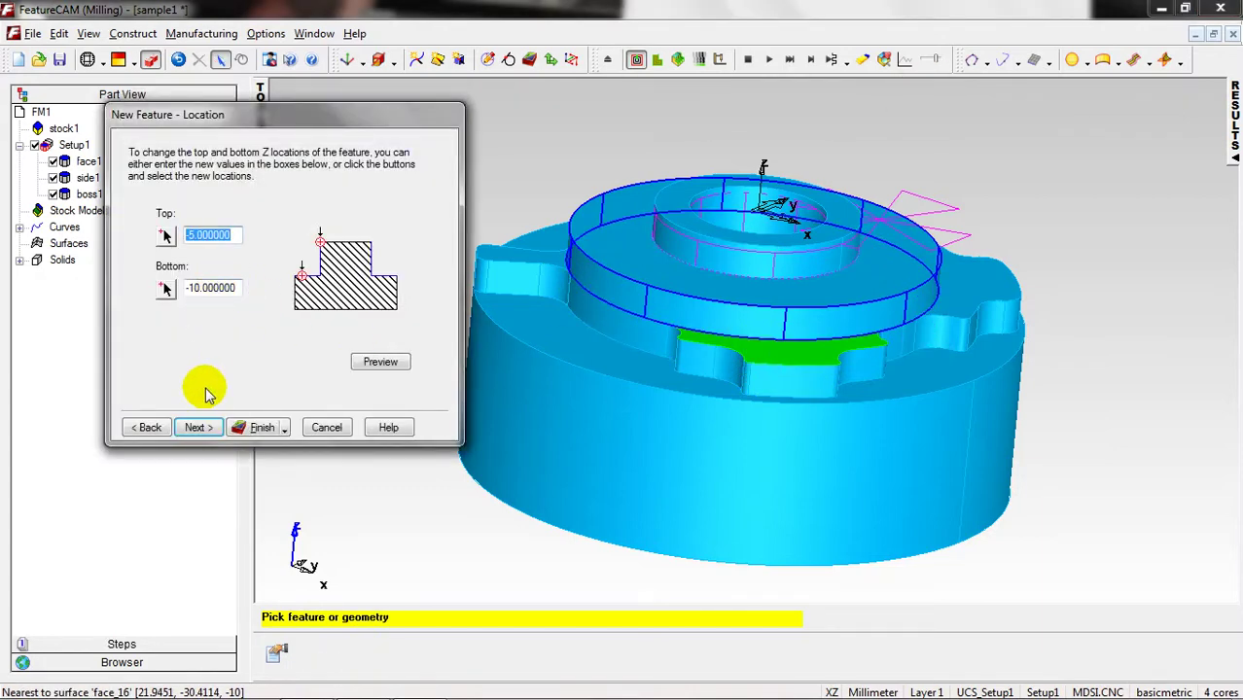
- Accept dimensions and strategies and create boss2 with Tool 8 rough and finish operations
left_click(197, 428)
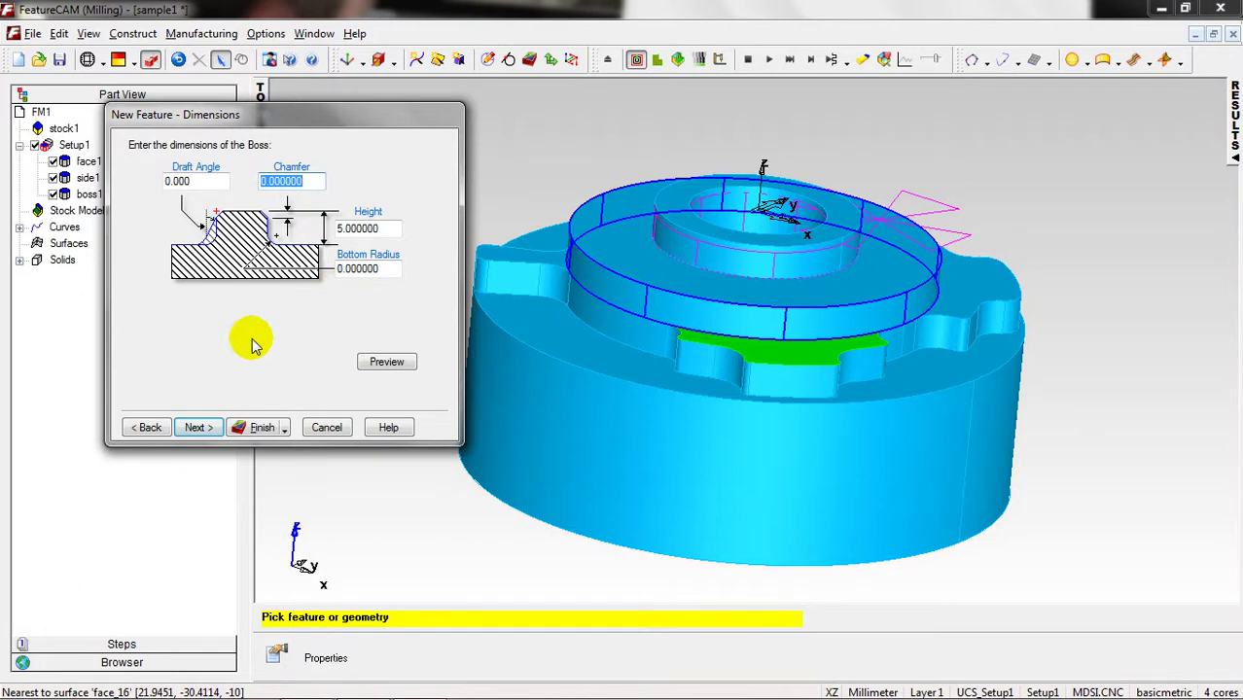
left_click(198, 428)
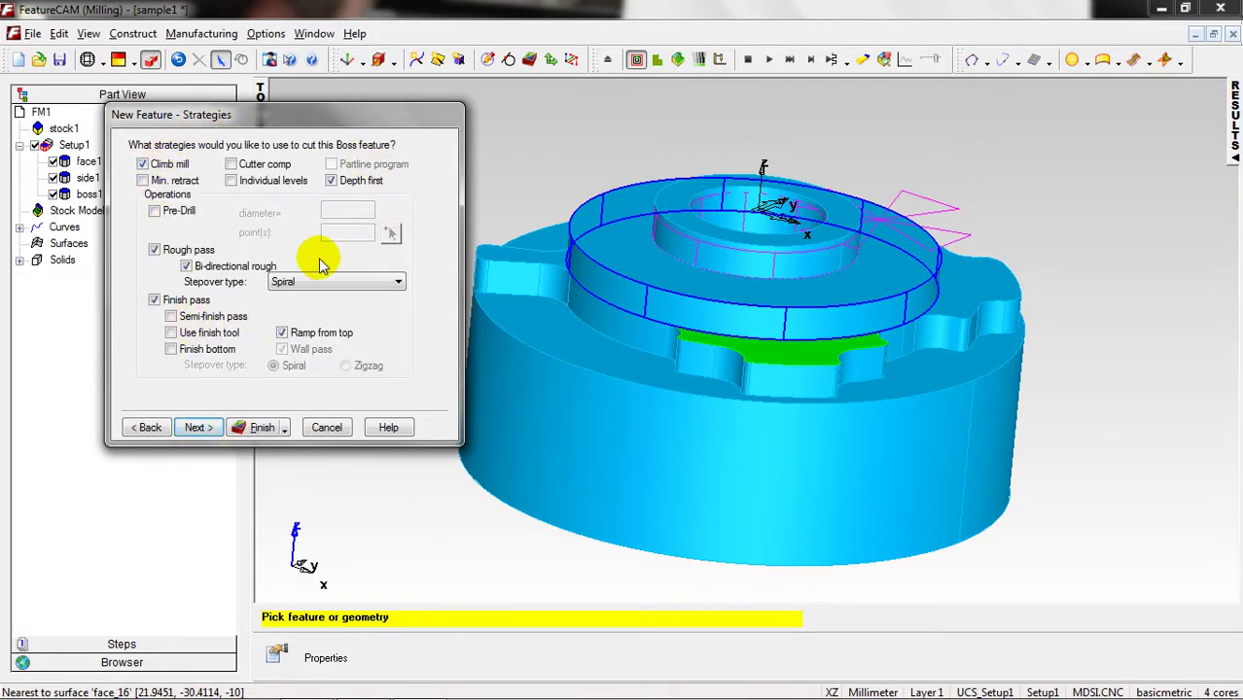
left_click(201, 429)
left_click(251, 433)
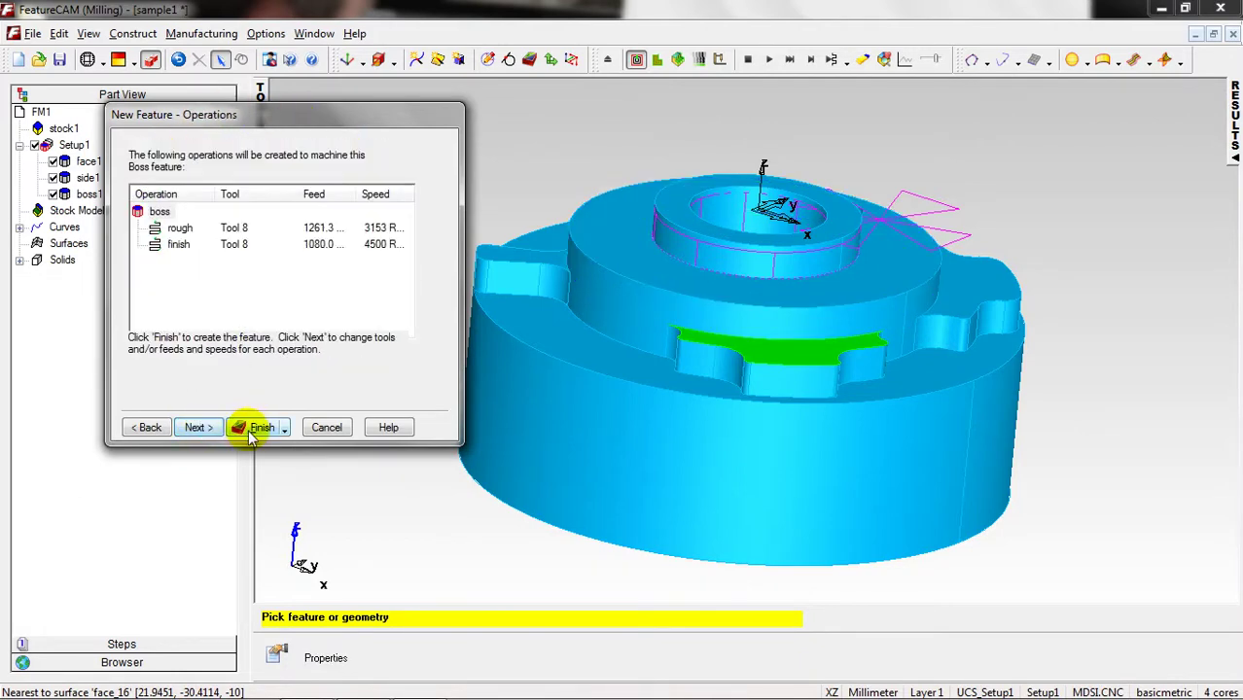
left_click(259, 432)
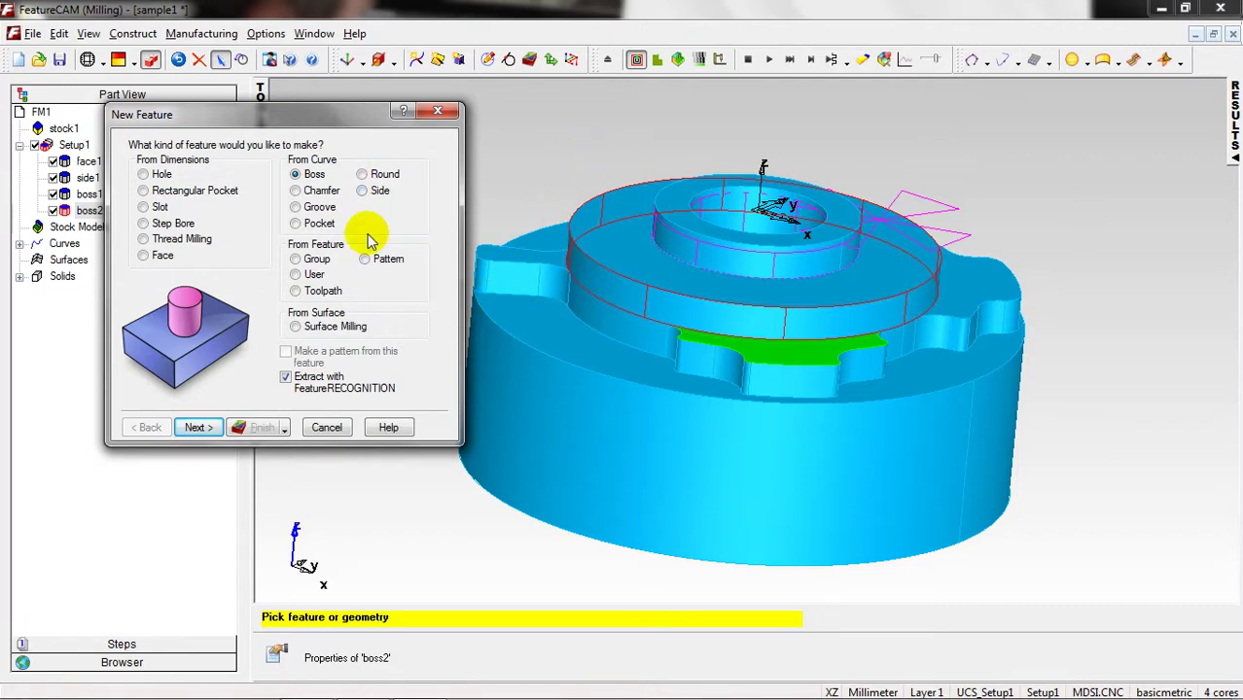
- Start a Side feature extracted by chaining curves, viewing the part from the top
left_click(361, 193)
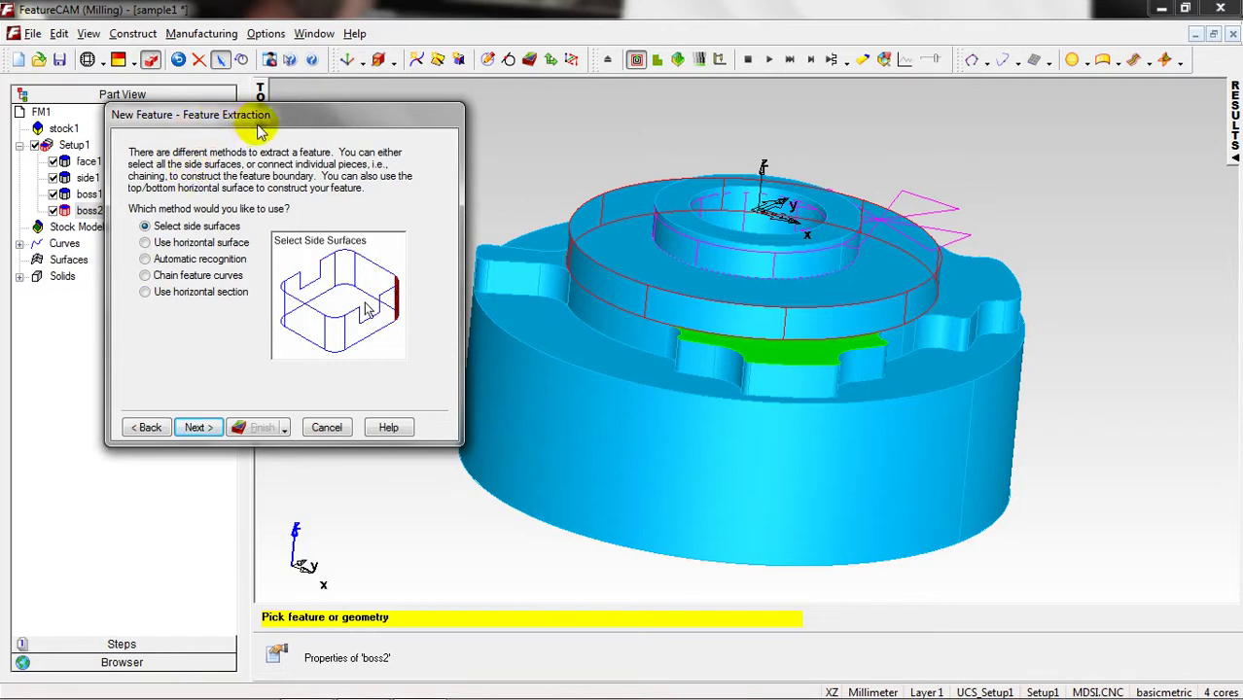
left_click(146, 276)
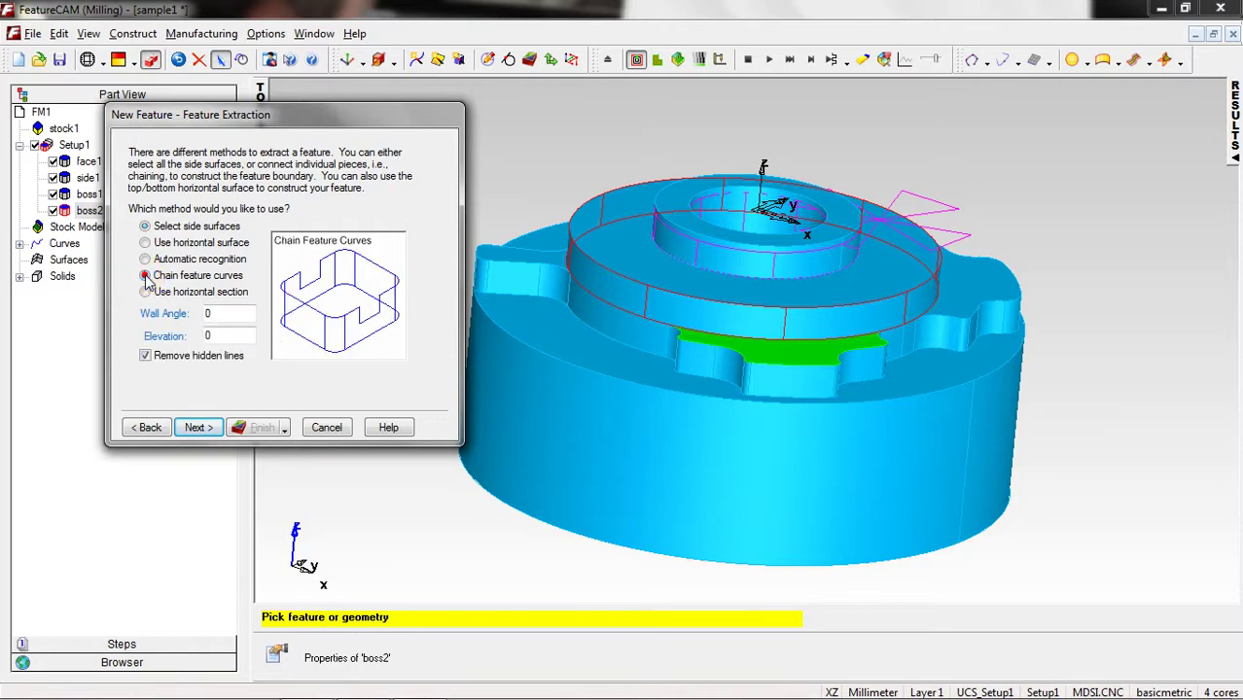
left_click(196, 428)
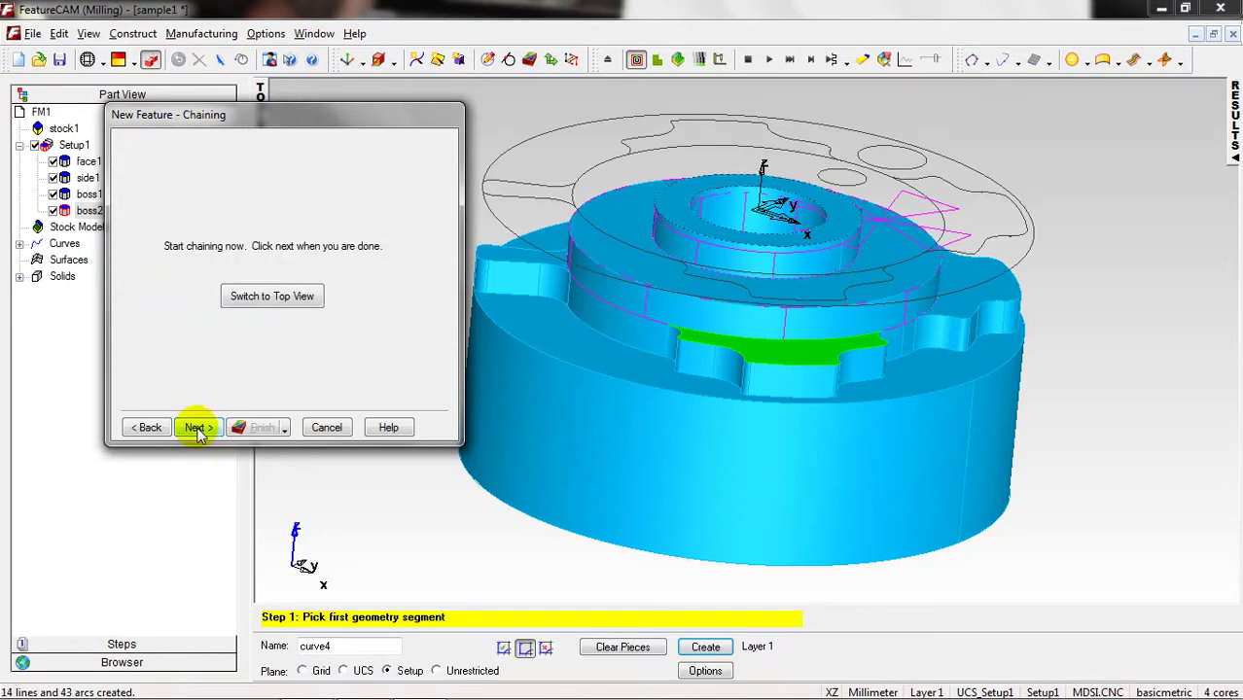
left_click(264, 300)
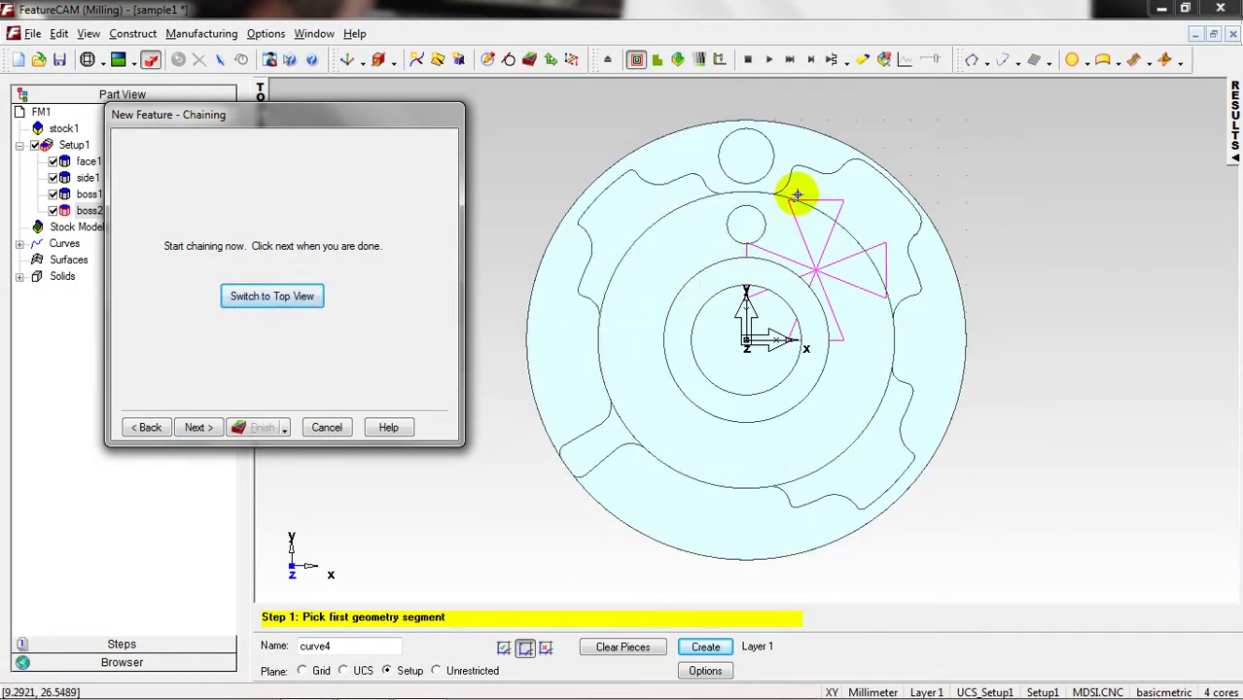
- Chain the outer profile's top, left-side and bottom arcs and lines
left_click(791, 183)
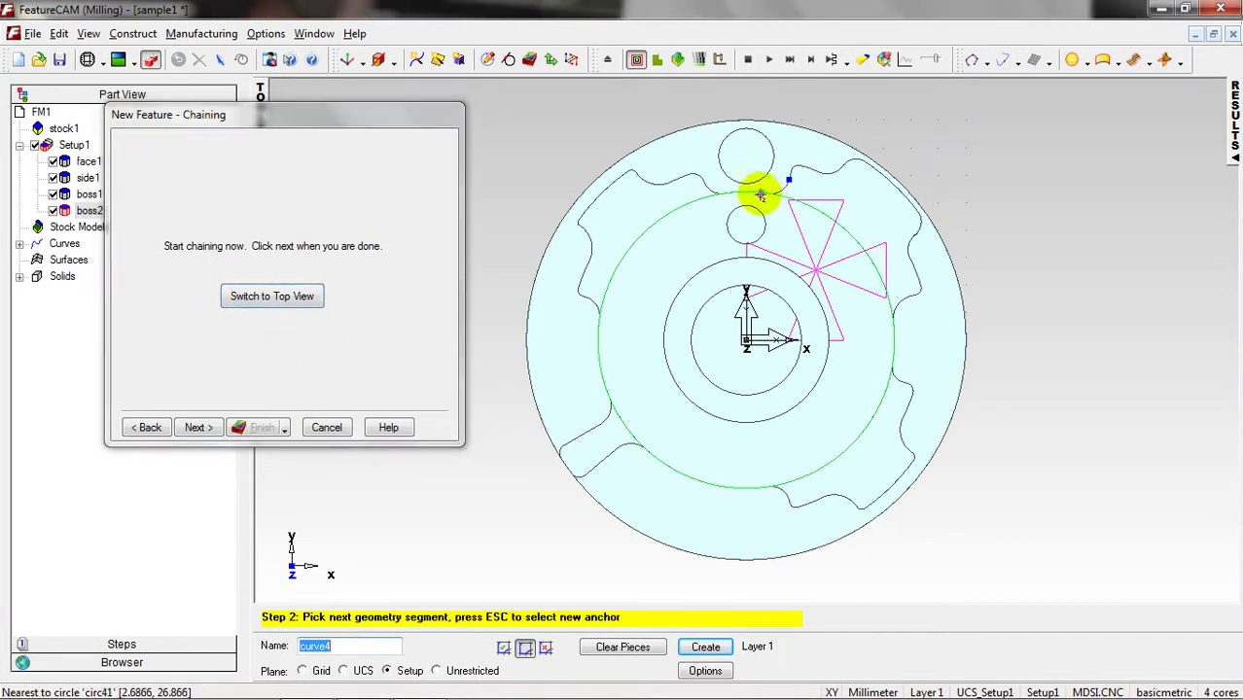
left_click(723, 194)
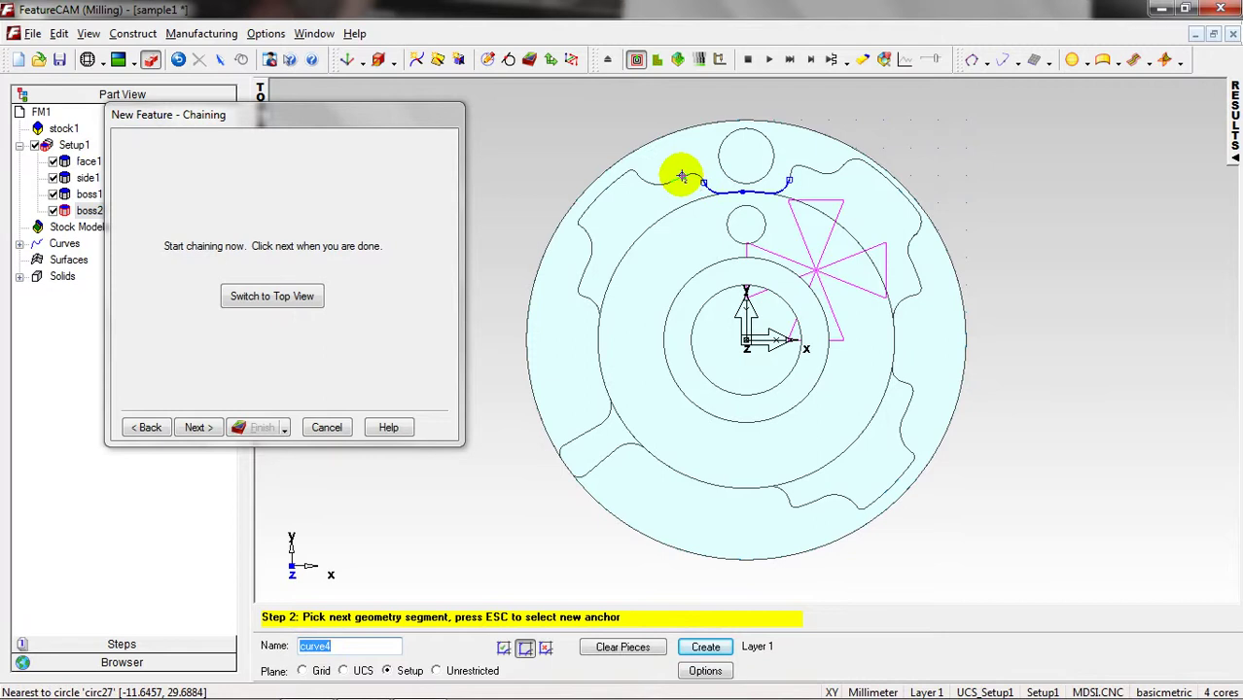
left_click(636, 173)
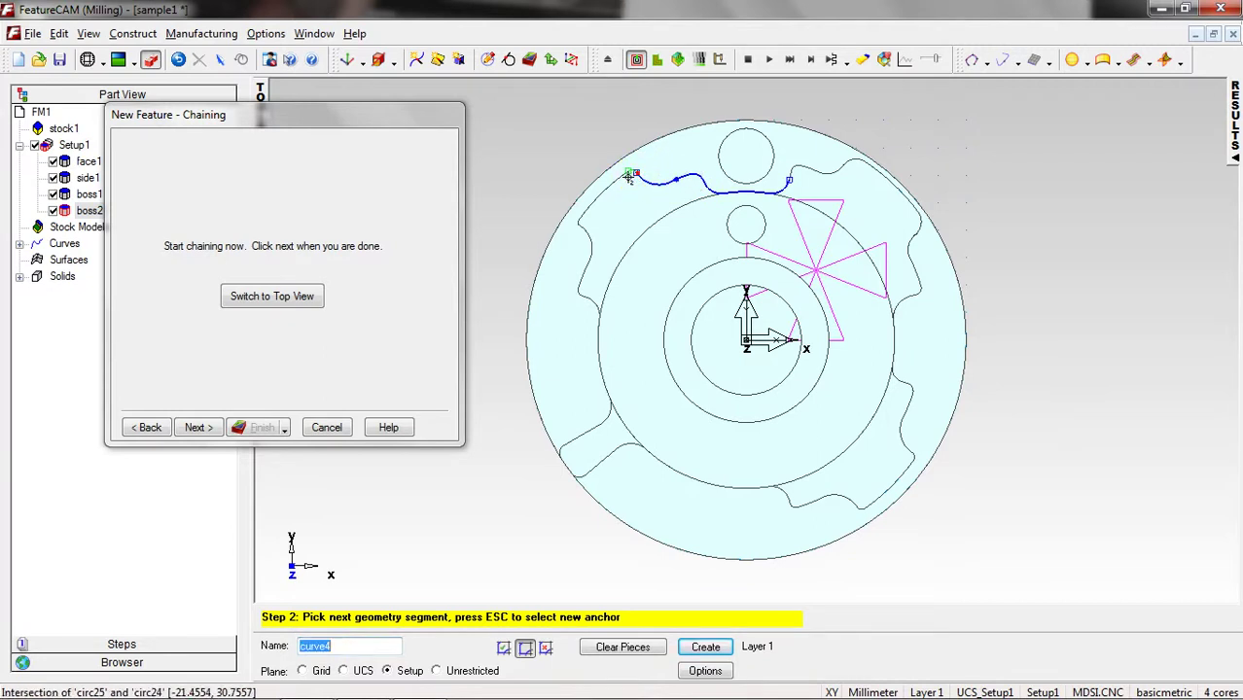
left_click(579, 220)
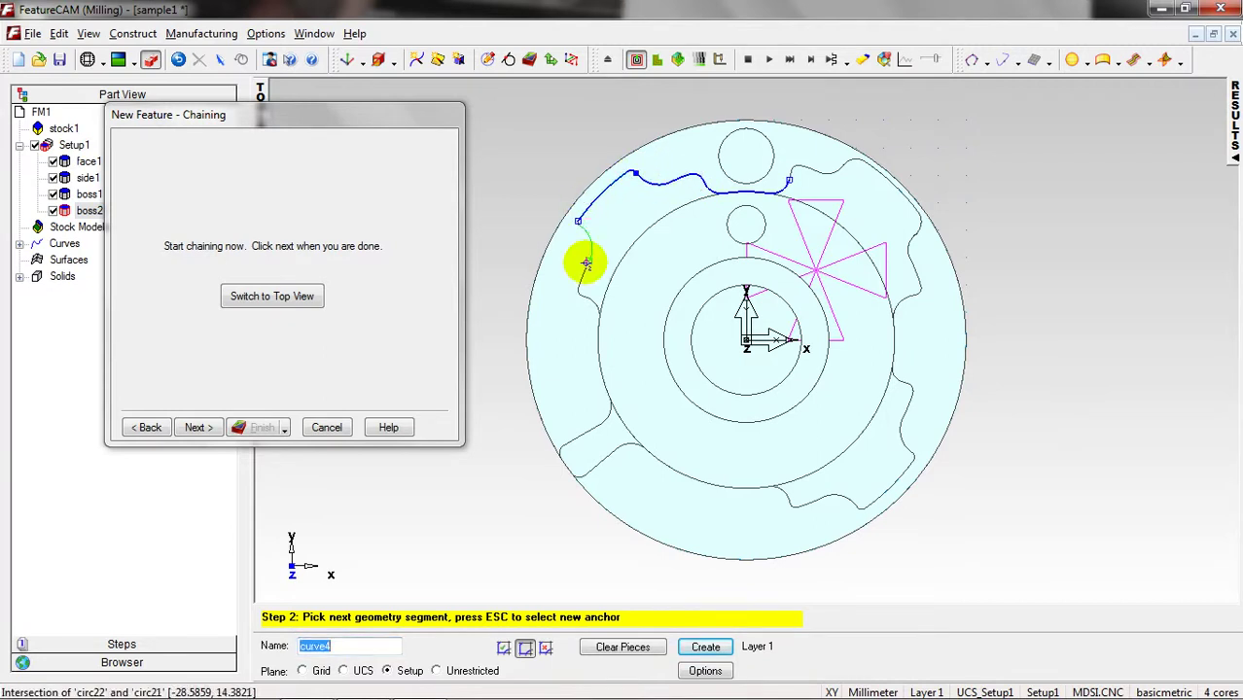
left_click(592, 302)
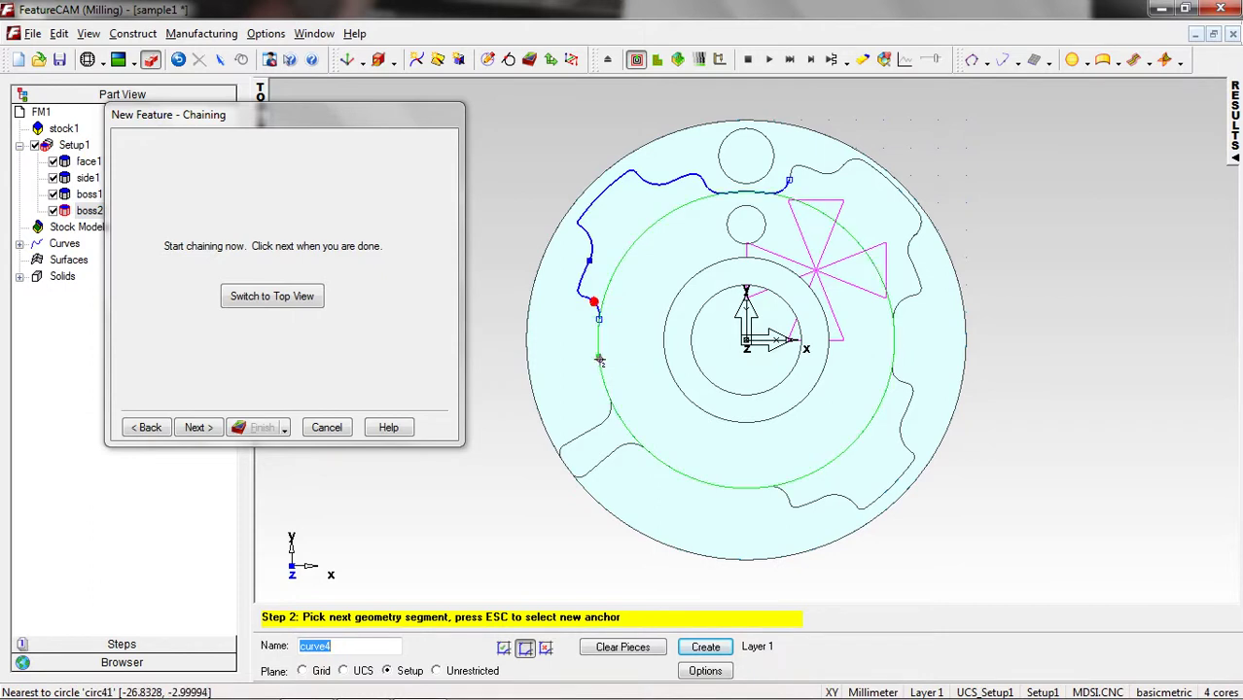
left_click(601, 365)
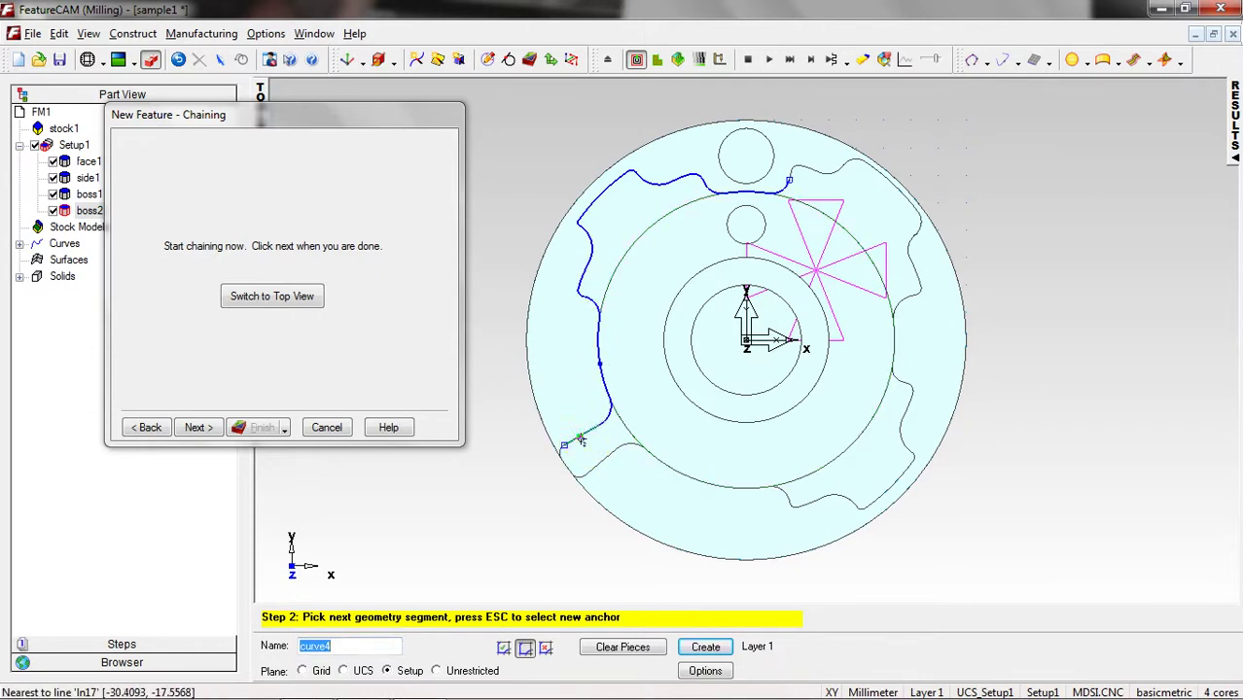
left_click(597, 469)
left_click(657, 461)
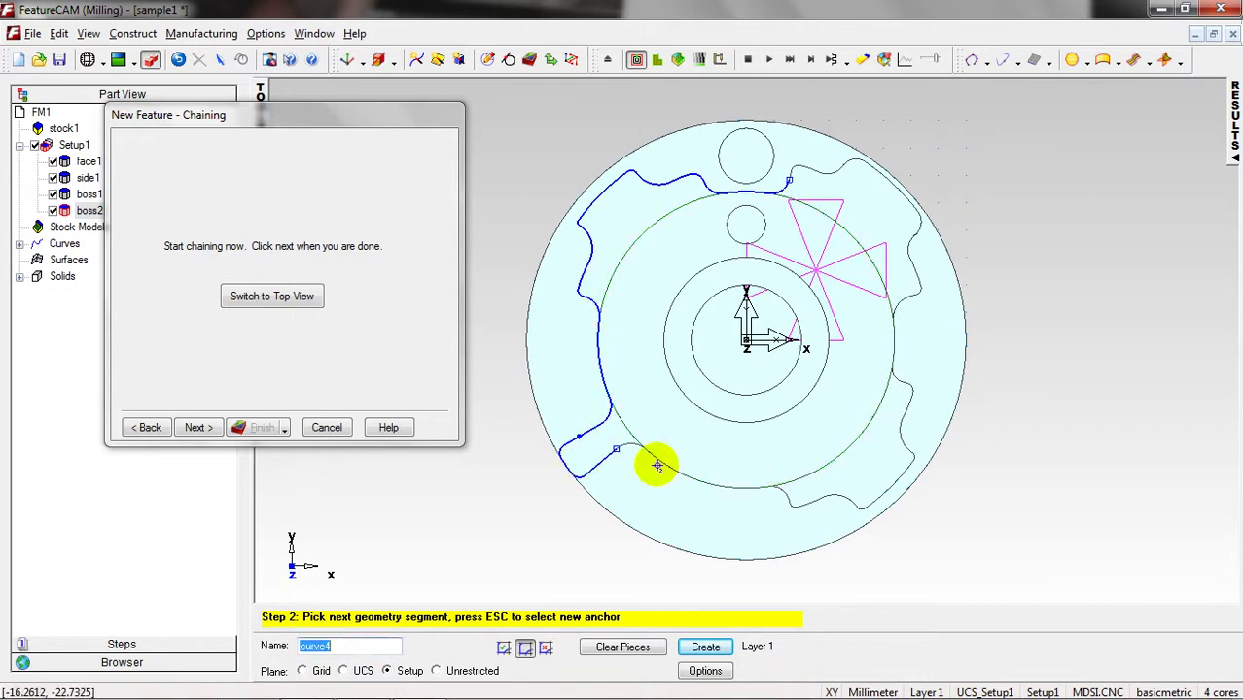
left_click(783, 492)
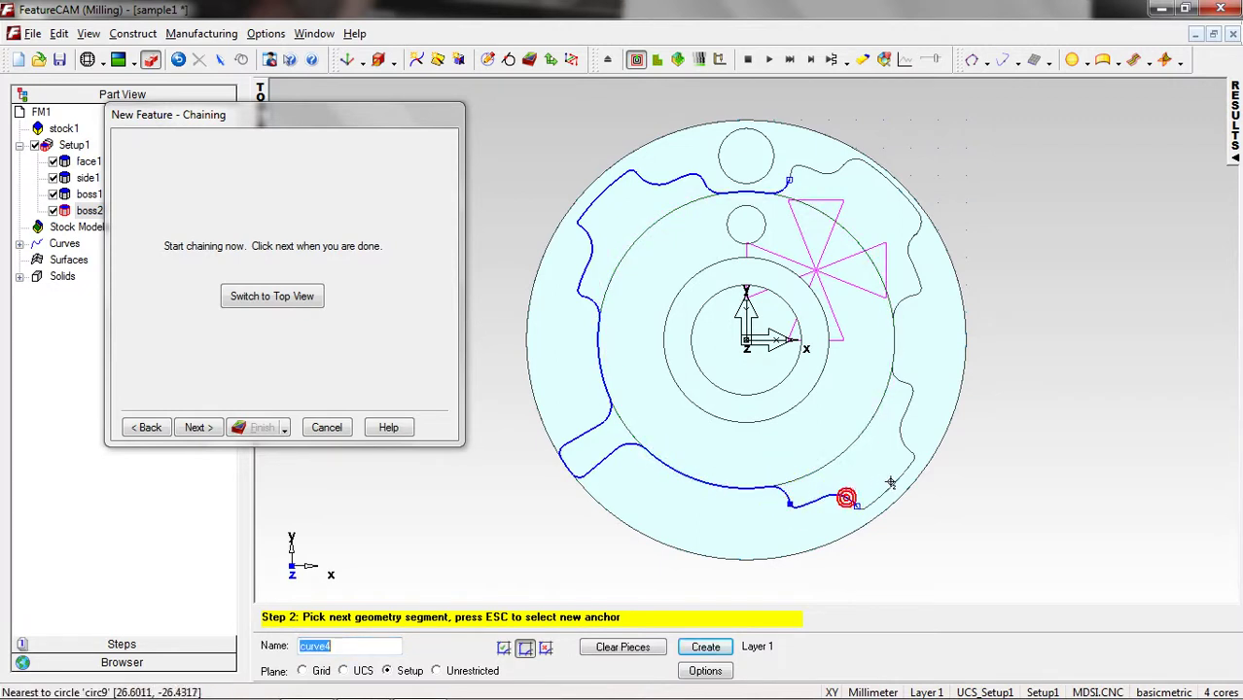
- Chain the right-side arcs back to the top to close curve4
left_click(905, 384)
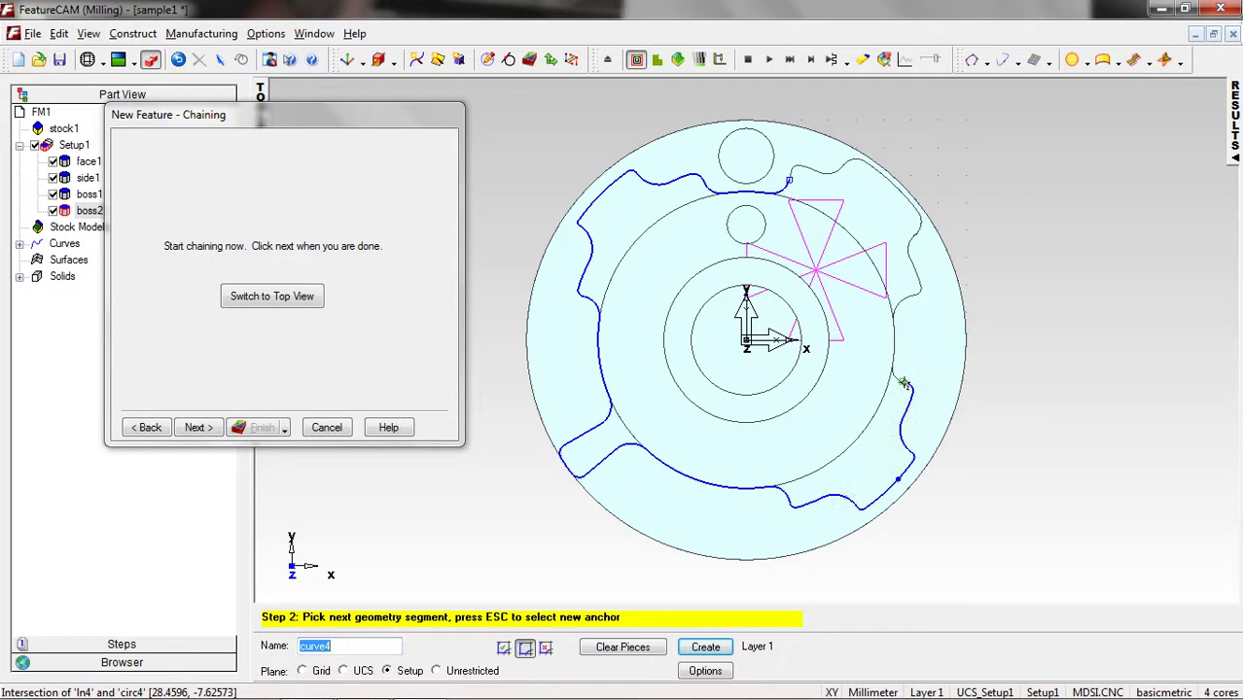
left_click(891, 355)
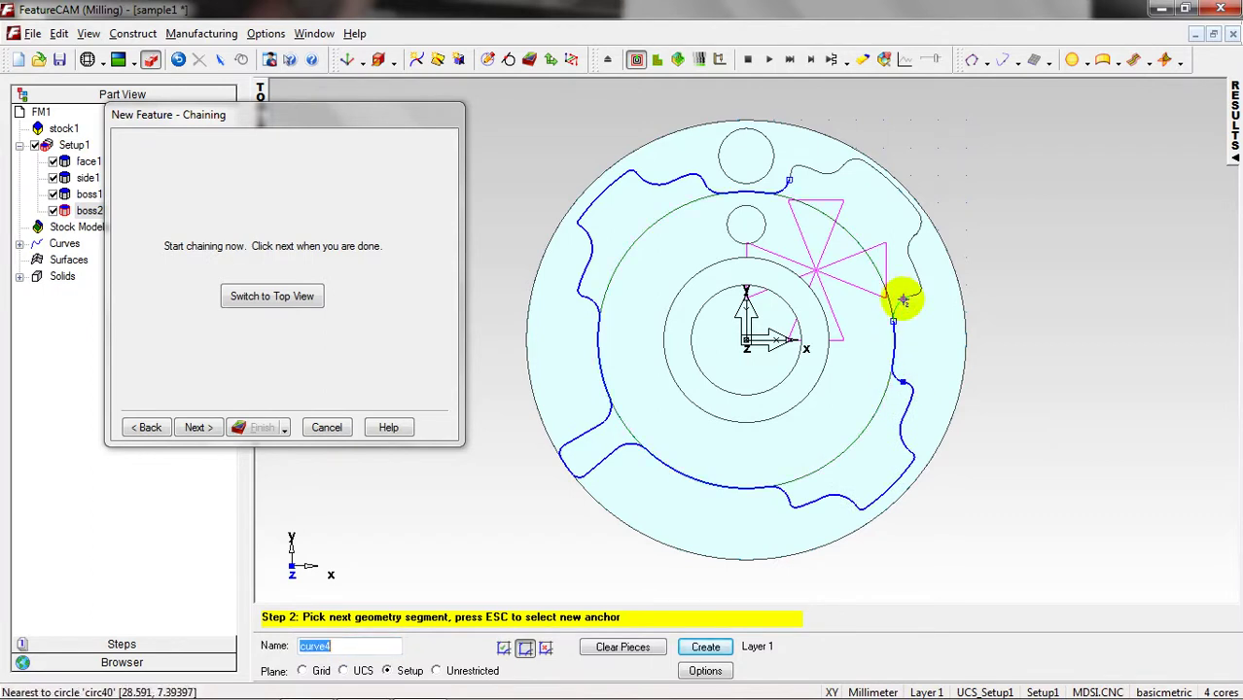
left_click(915, 268)
left_click(917, 230)
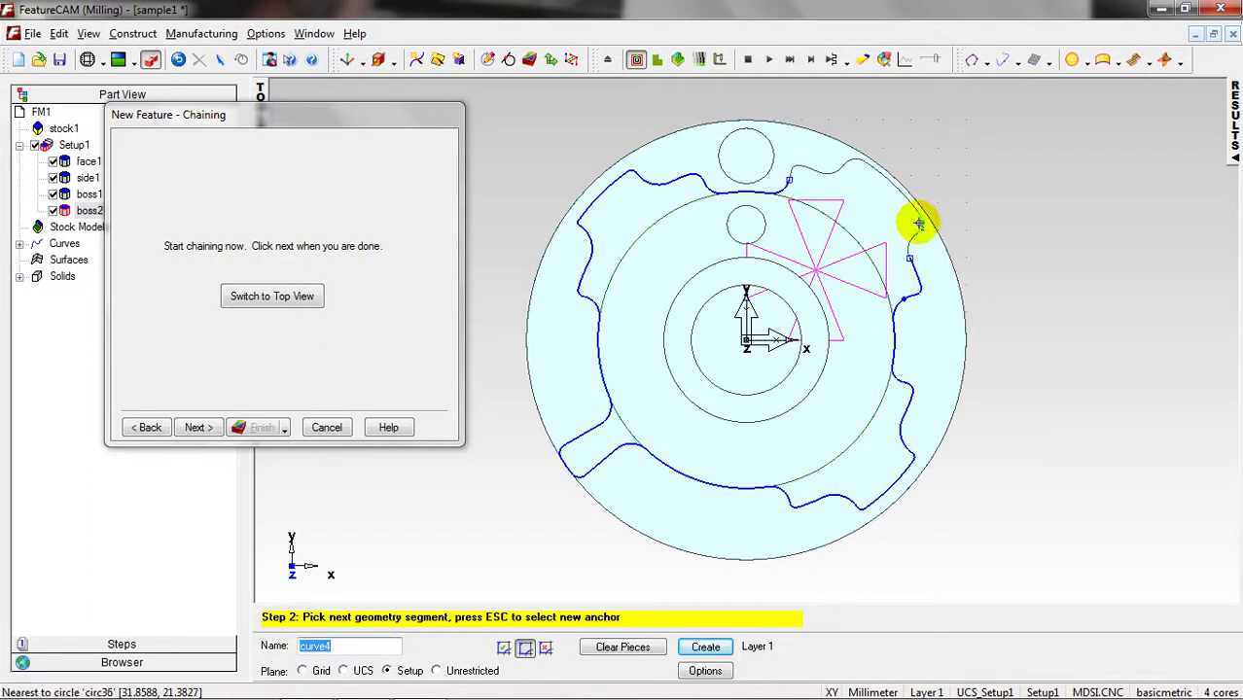
left_click(841, 172)
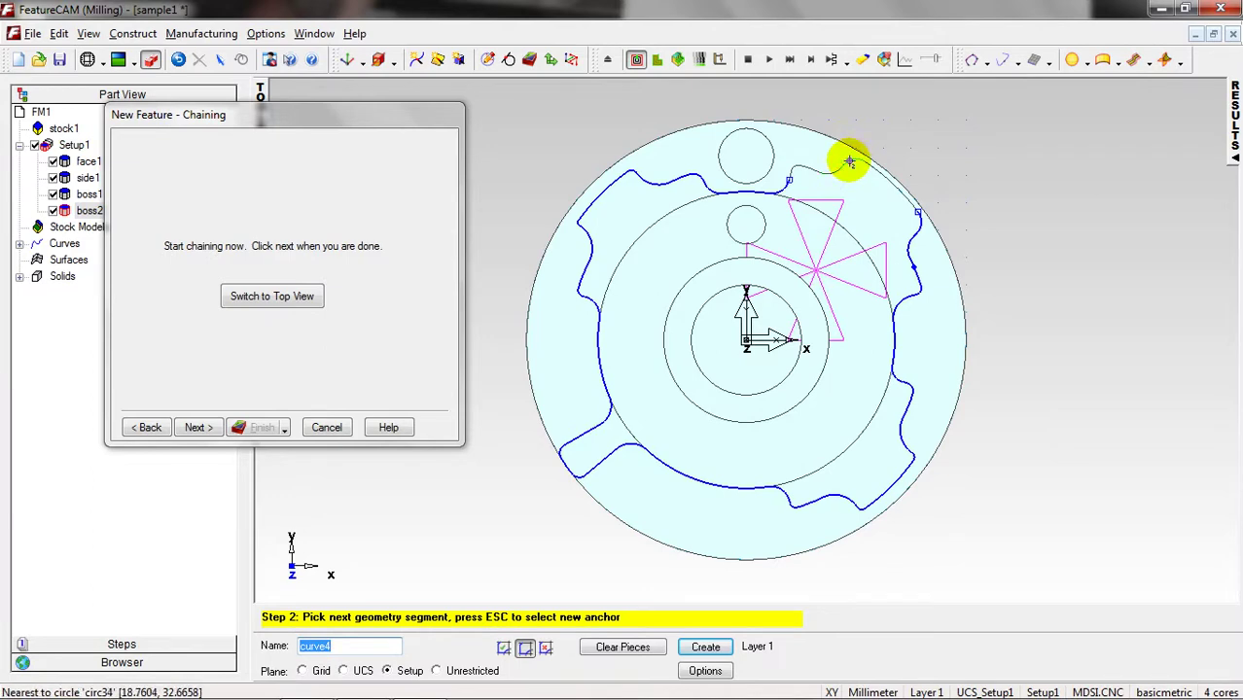
left_click(795, 169)
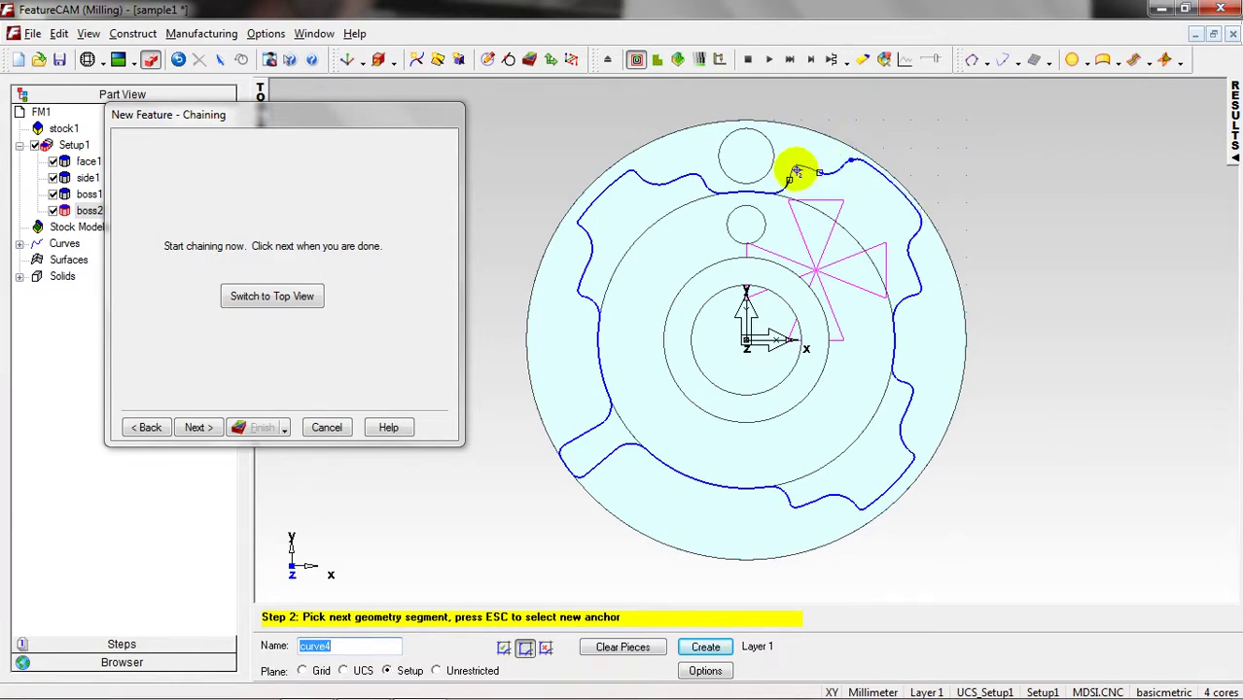
scroll(818, 226, "up", 4)
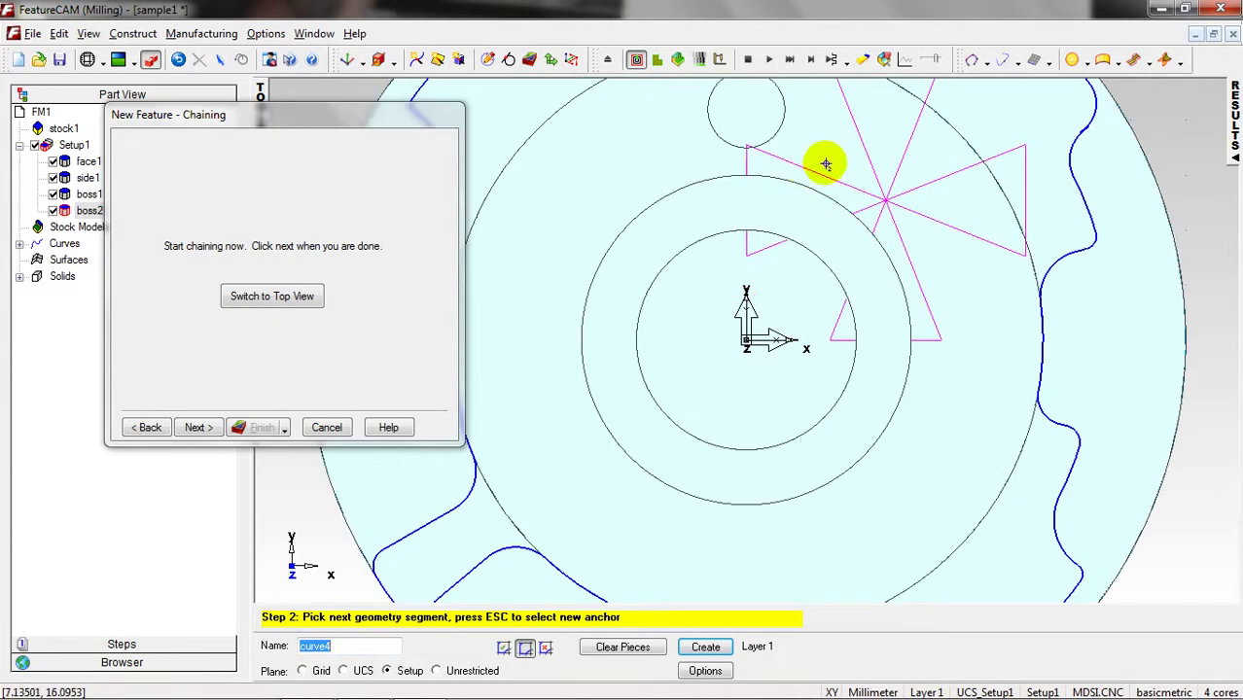
left_click(878, 222)
middle_click_drag(887, 241, 918, 239)
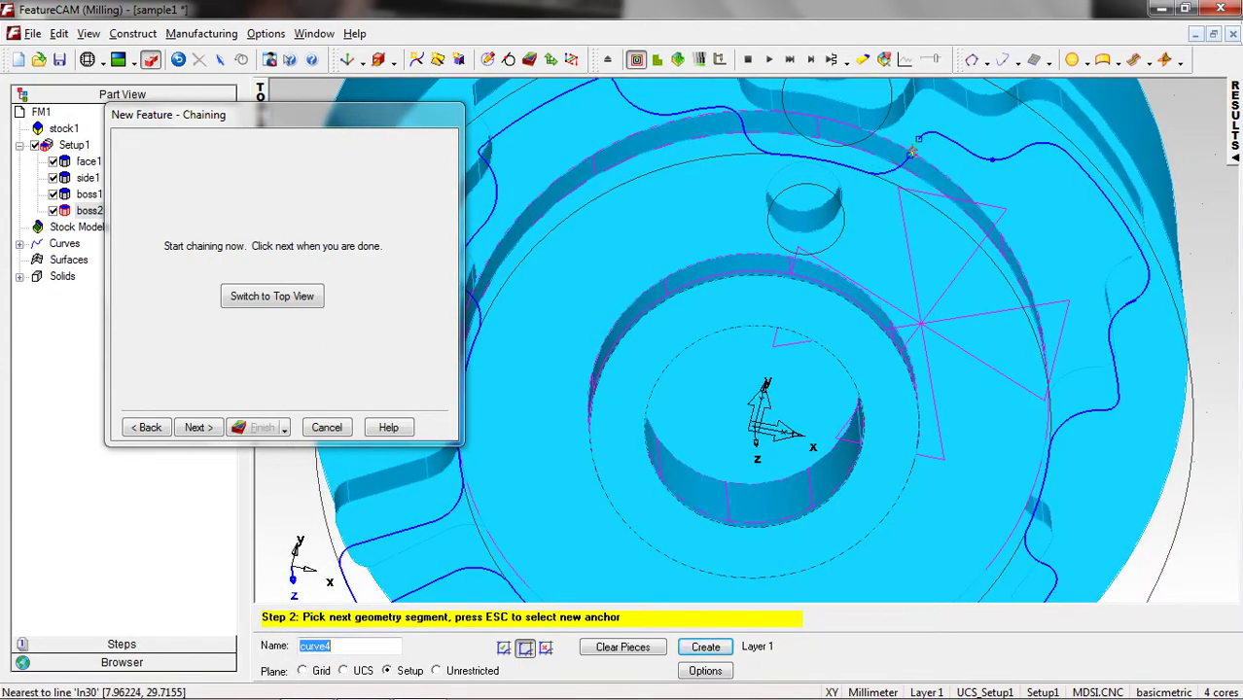
scroll(910, 152, "down", 4)
middle_click_drag(884, 302, 517, 280)
left_click(198, 428)
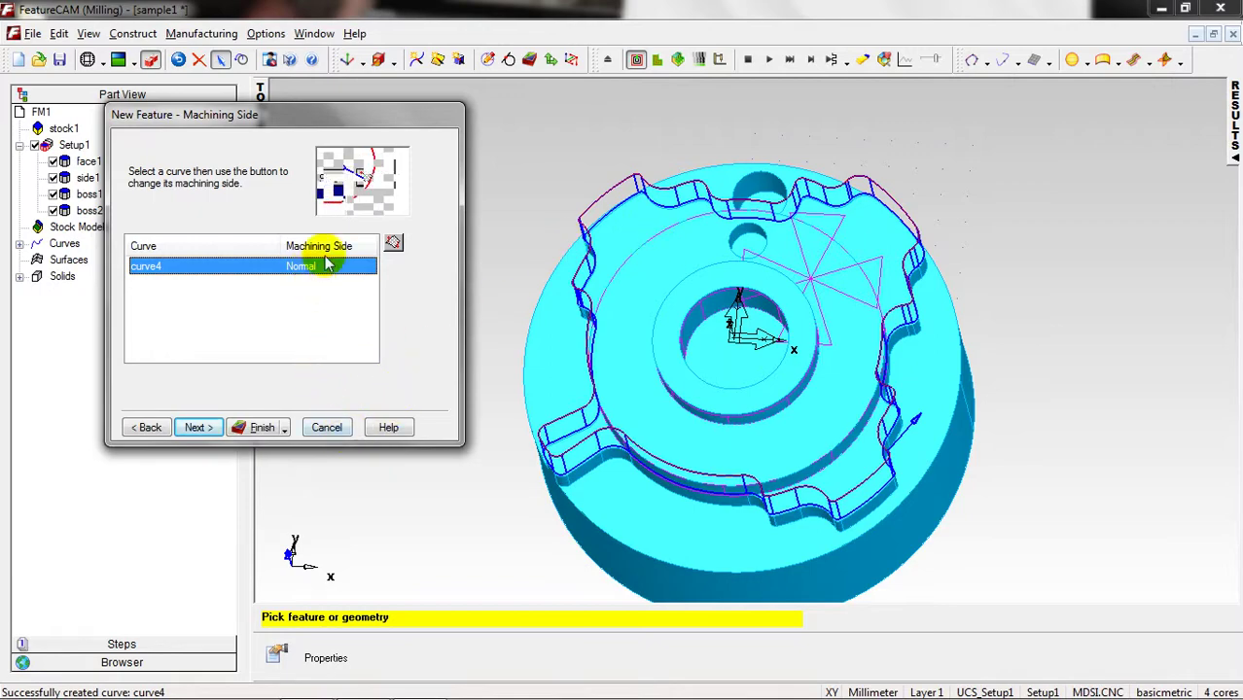
- Leave curve4 on Normal and advance to Location, showing top 0 and bottom -9
middle_click_drag(694, 356, 953, 475)
middle_click_drag(919, 414, 874, 473)
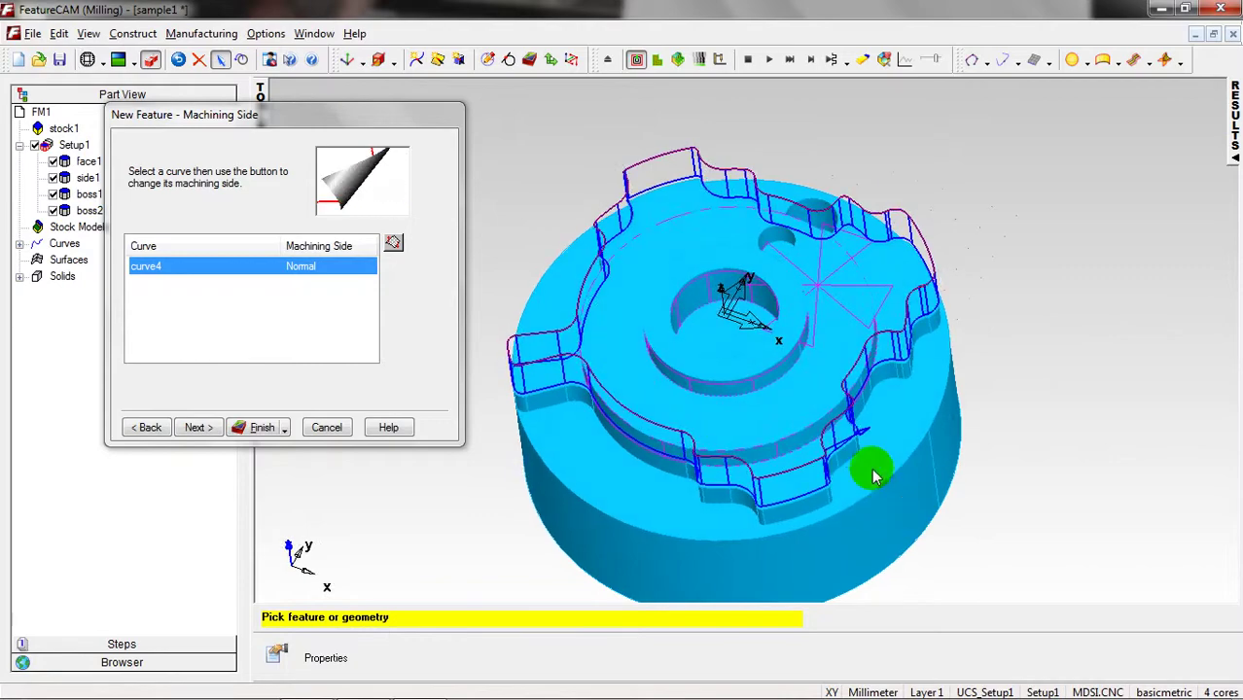
left_click(199, 428)
mouse_move(832, 506)
middle_mouse_down()
mouse_move(721, 361)
mouse_move(772, 300)
mouse_move(800, 315)
mouse_move(778, 277)
mouse_move(755, 269)
middle_mouse_up()
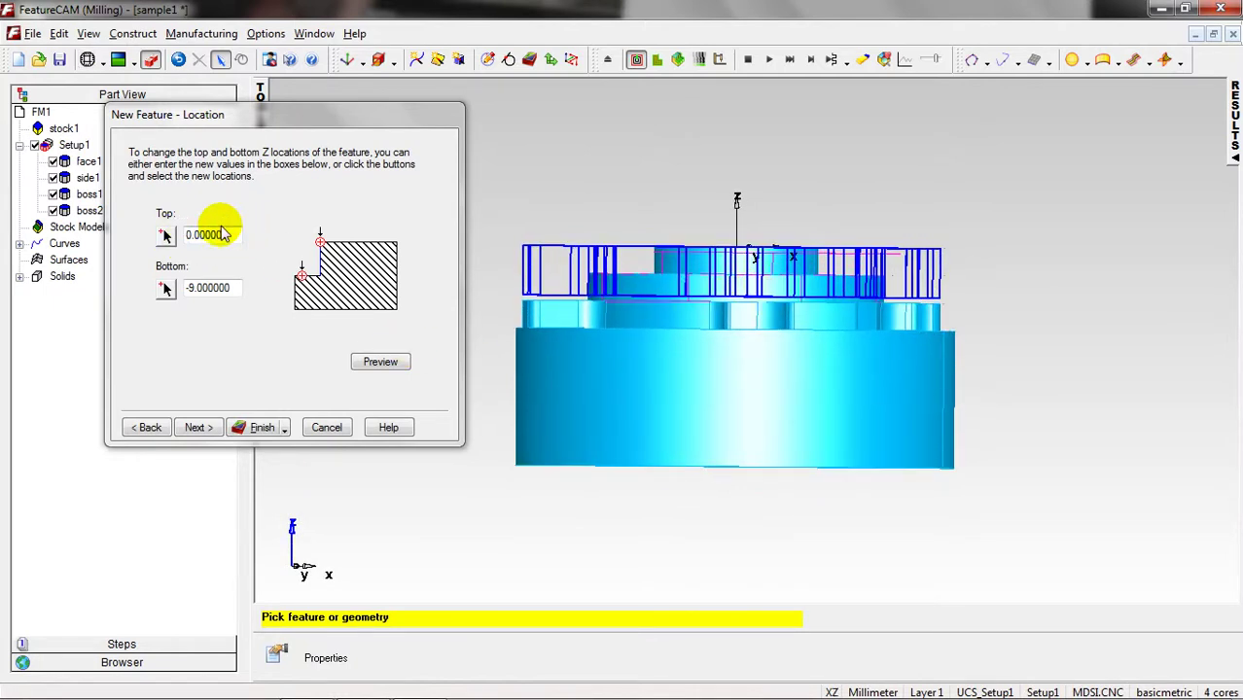
- Set the side feature's Top to -10 and Bottom to -15, and preview it
left_click_drag(227, 233, 195, 234)
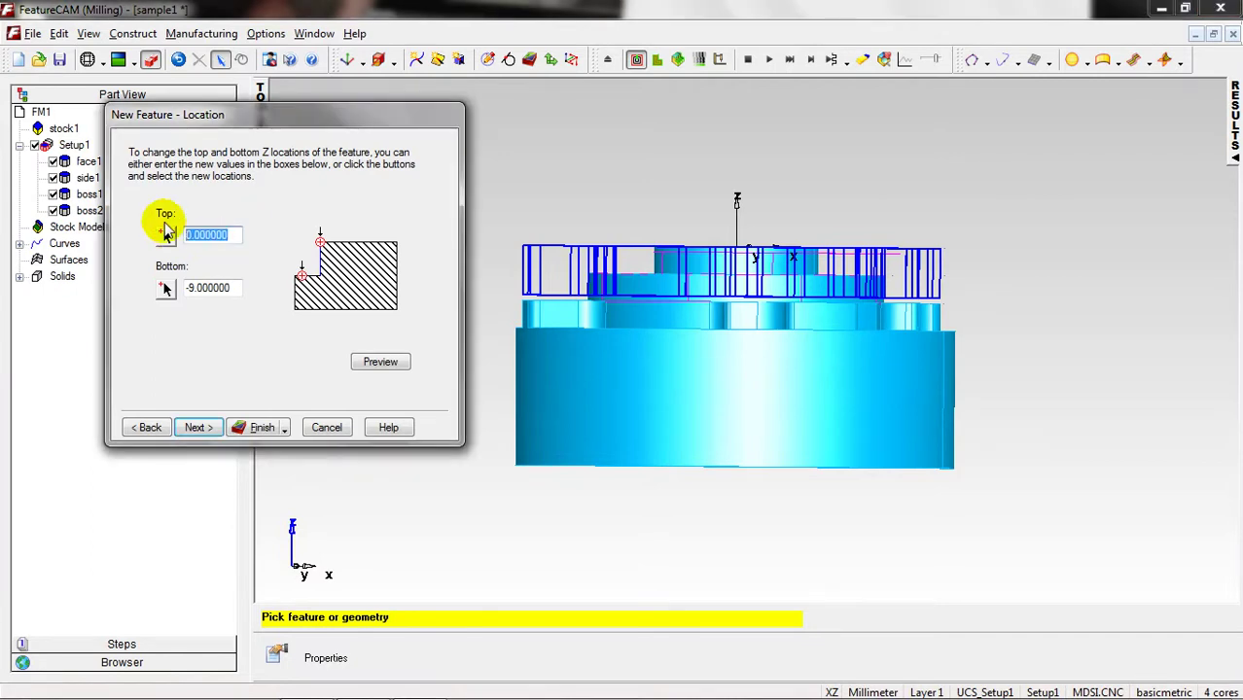
type("-")
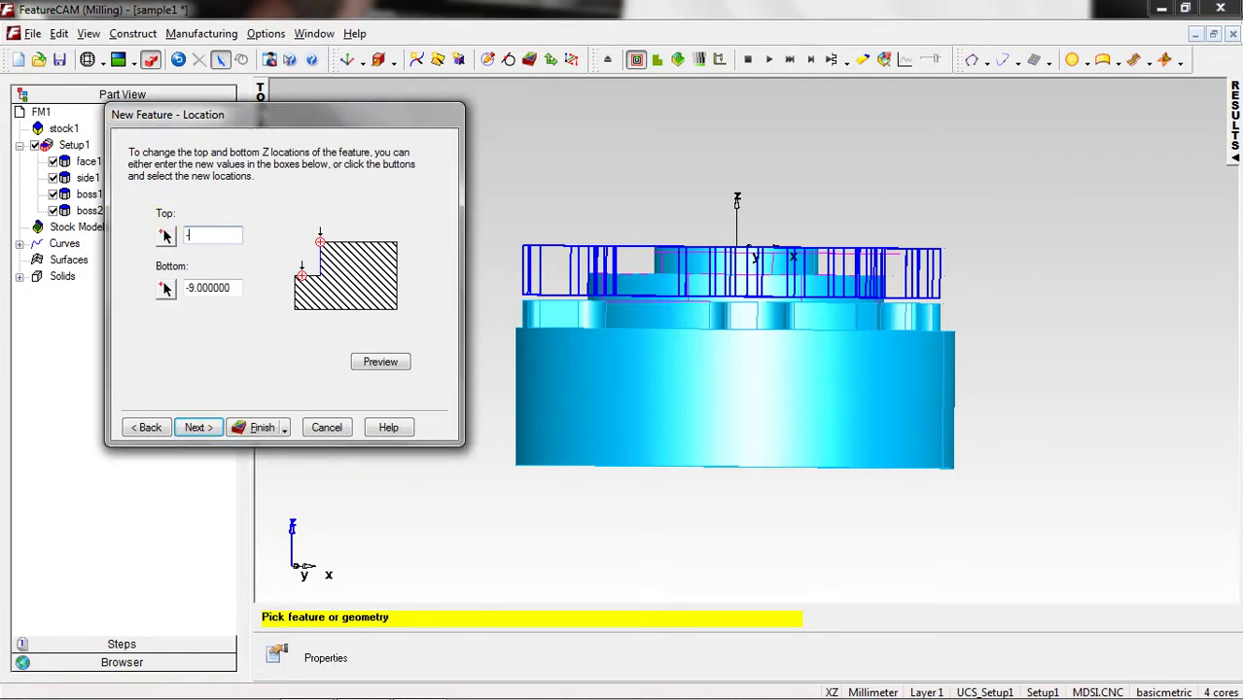
type("10")
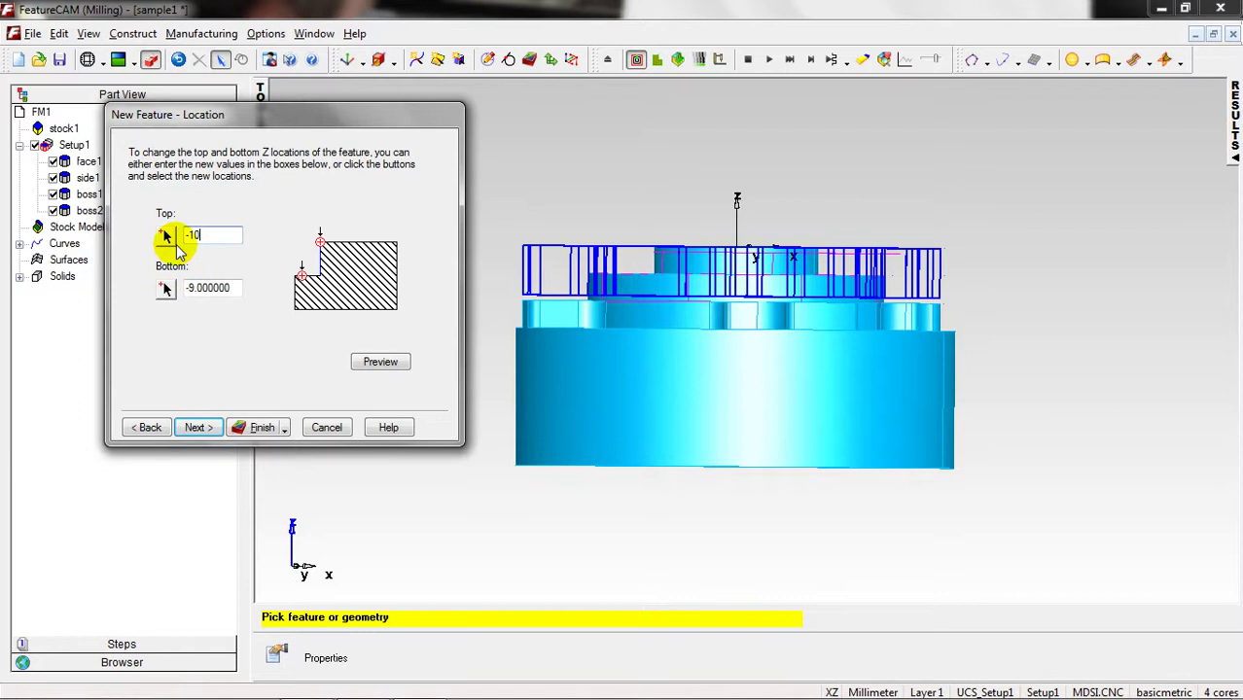
left_click(200, 288)
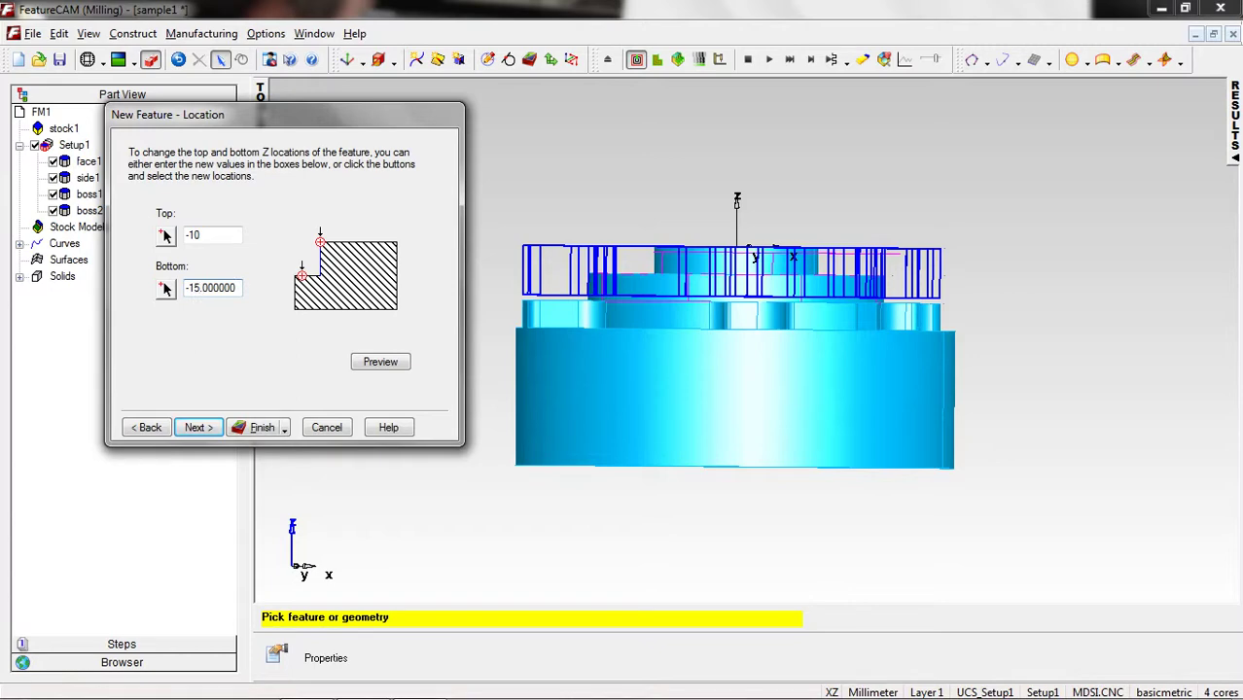
left_click(380, 362)
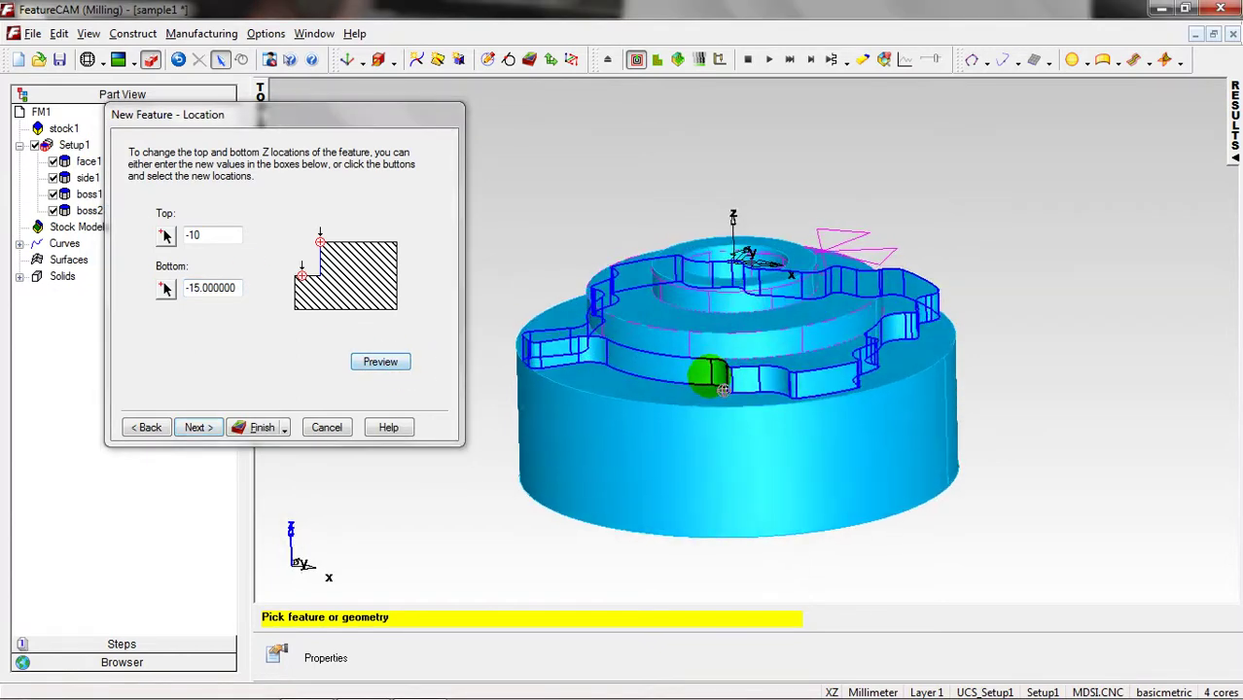
- Accept the default dimensions, strategies, operations and tool to create side2
left_click(198, 429)
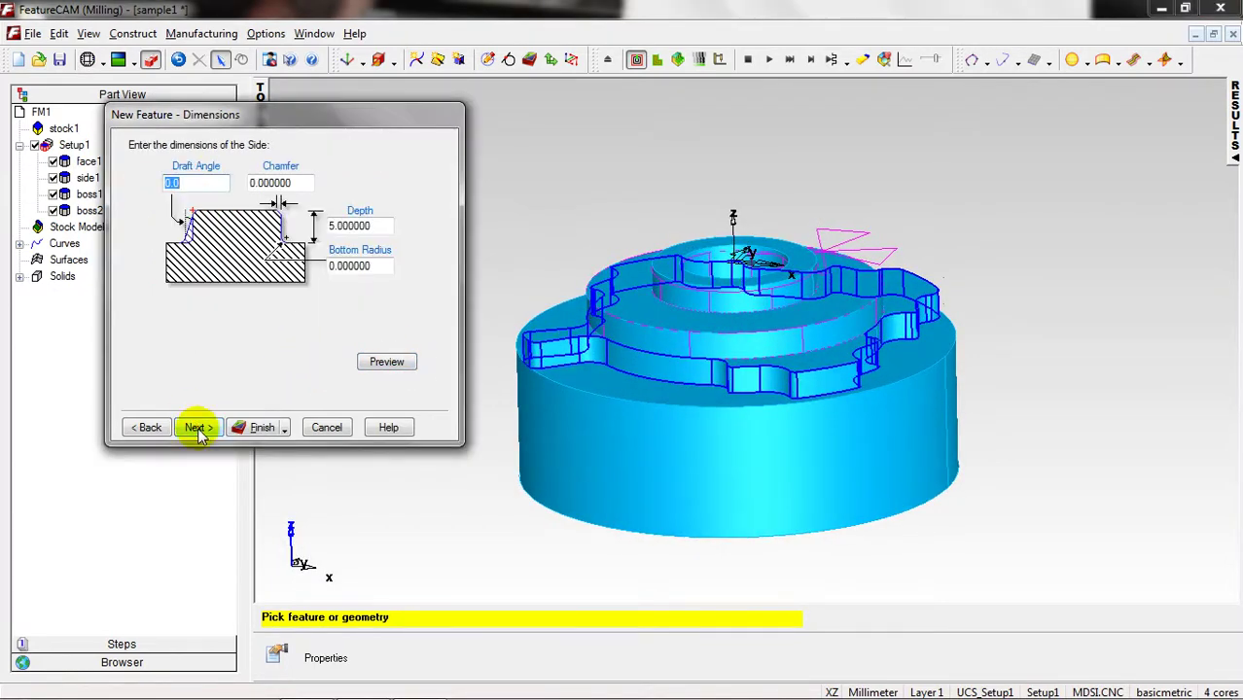
left_click(198, 429)
left_click(198, 429)
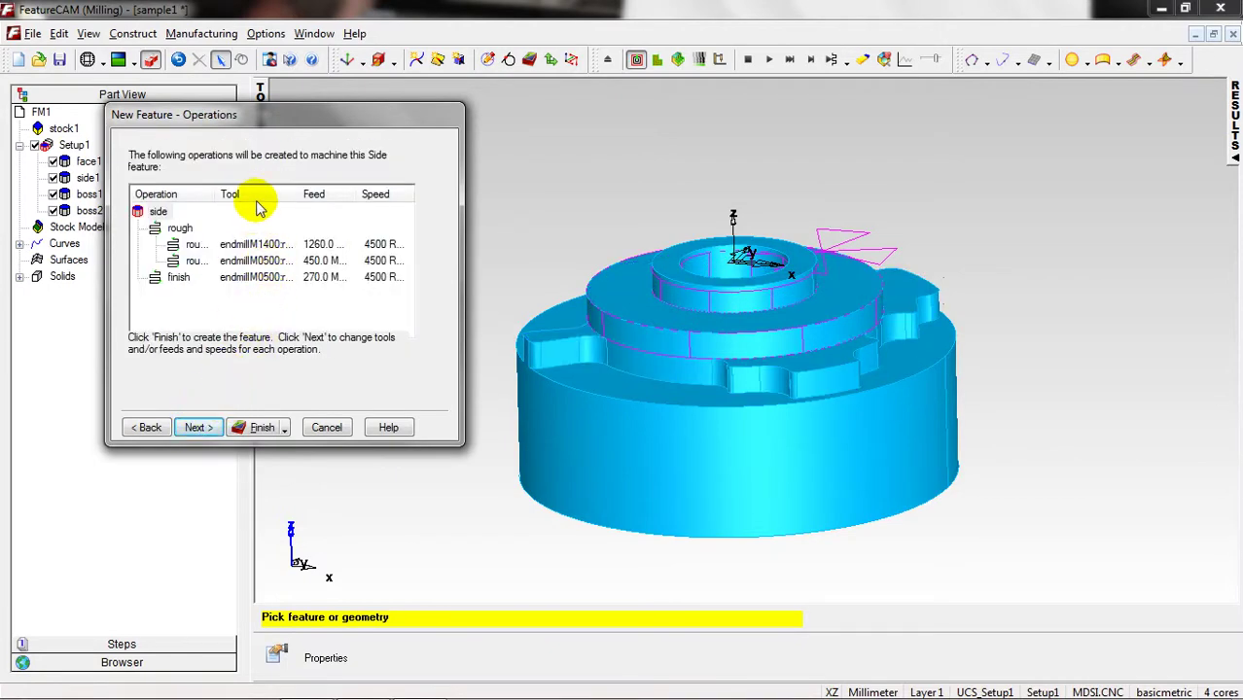
left_click(200, 429)
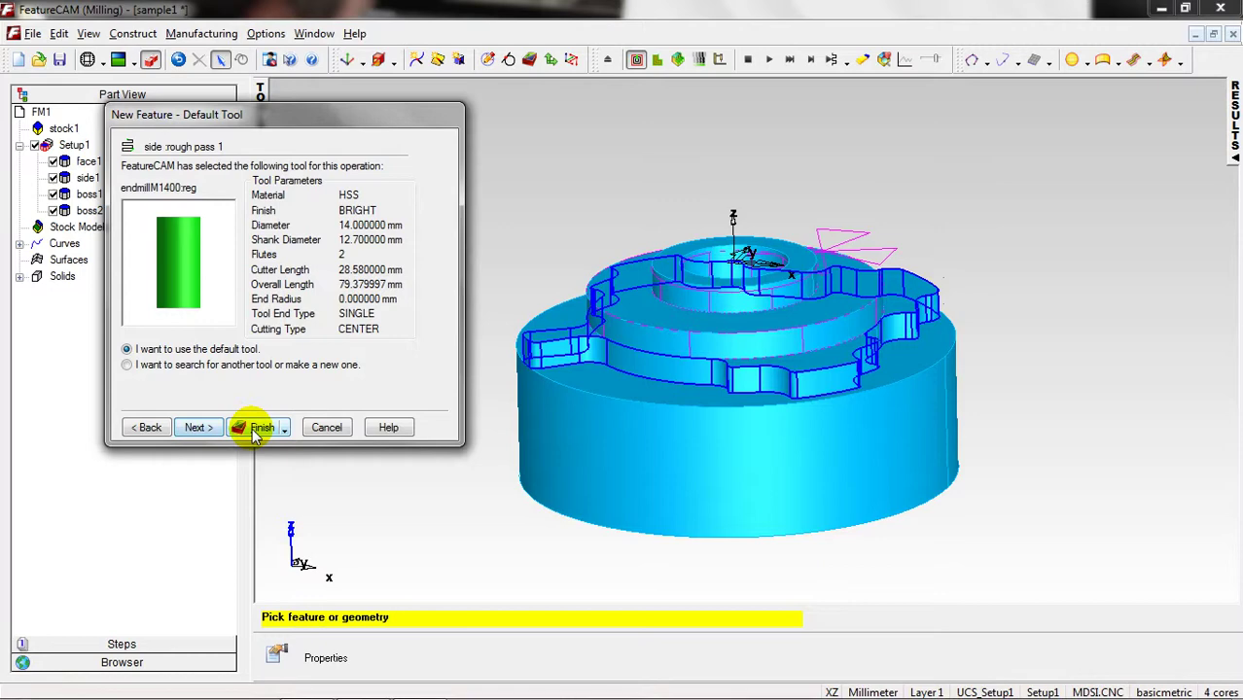
left_click(255, 429)
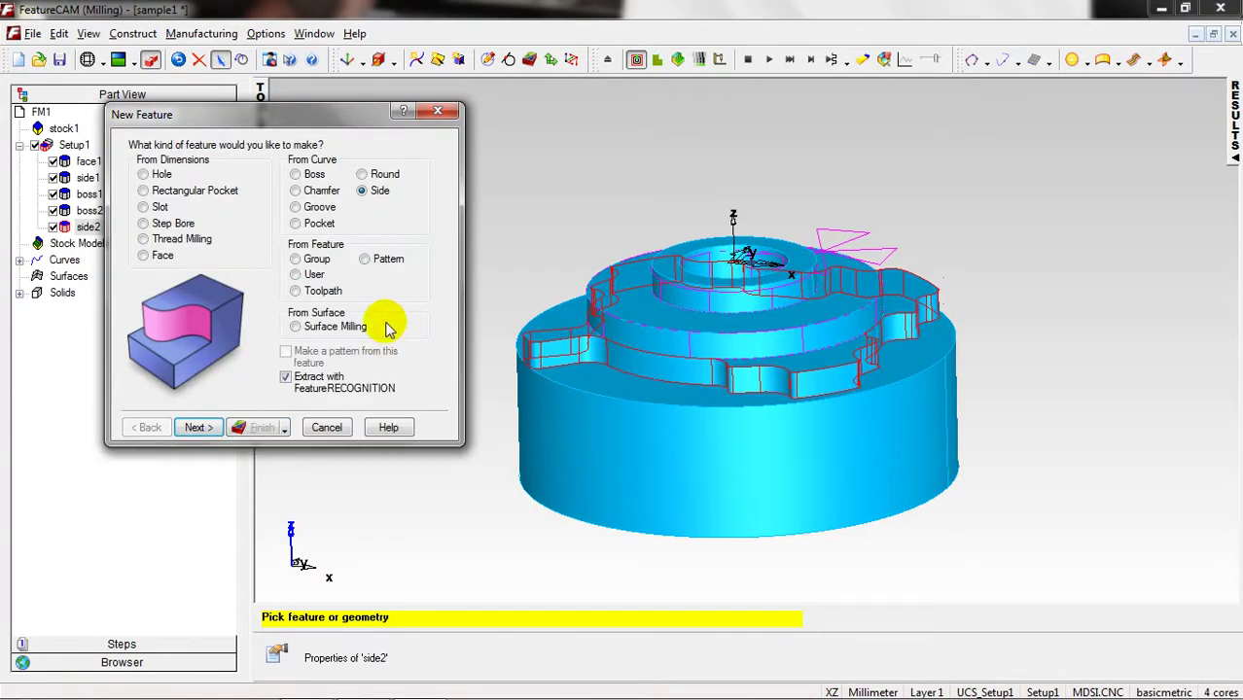
- Choose a Hole feature, extracted as a single hole from surfaces
left_click(144, 180)
middle_click_drag(678, 306, 804, 463)
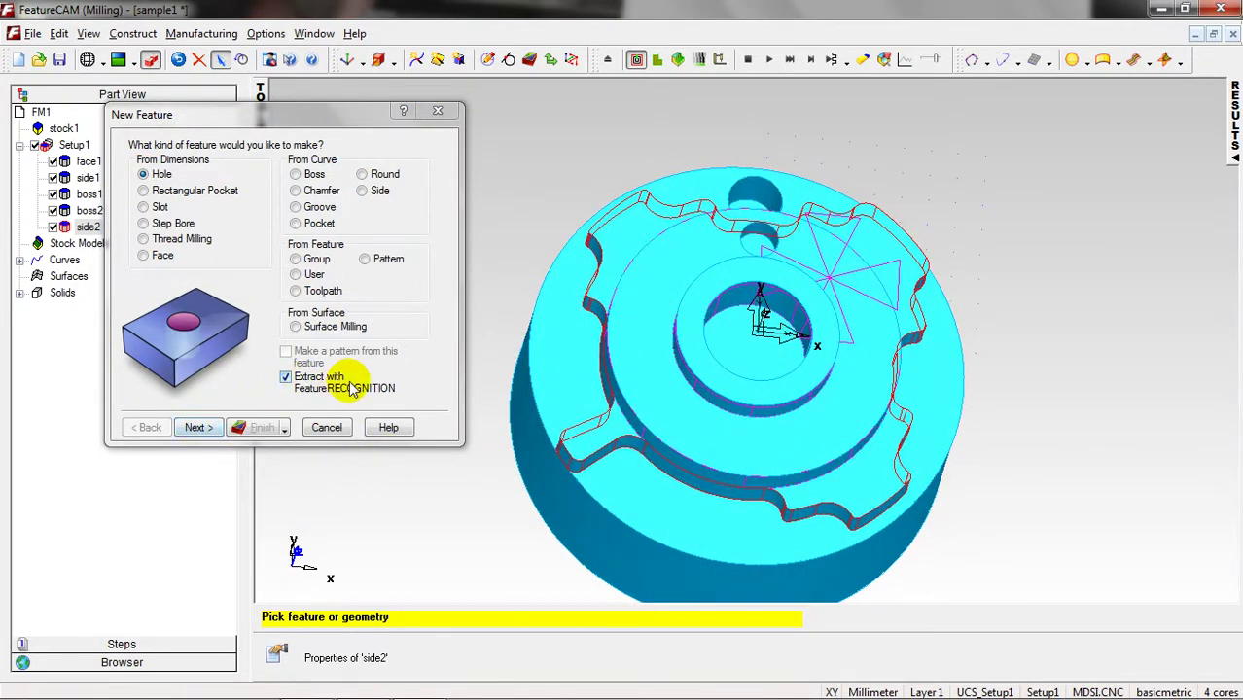
left_click(200, 428)
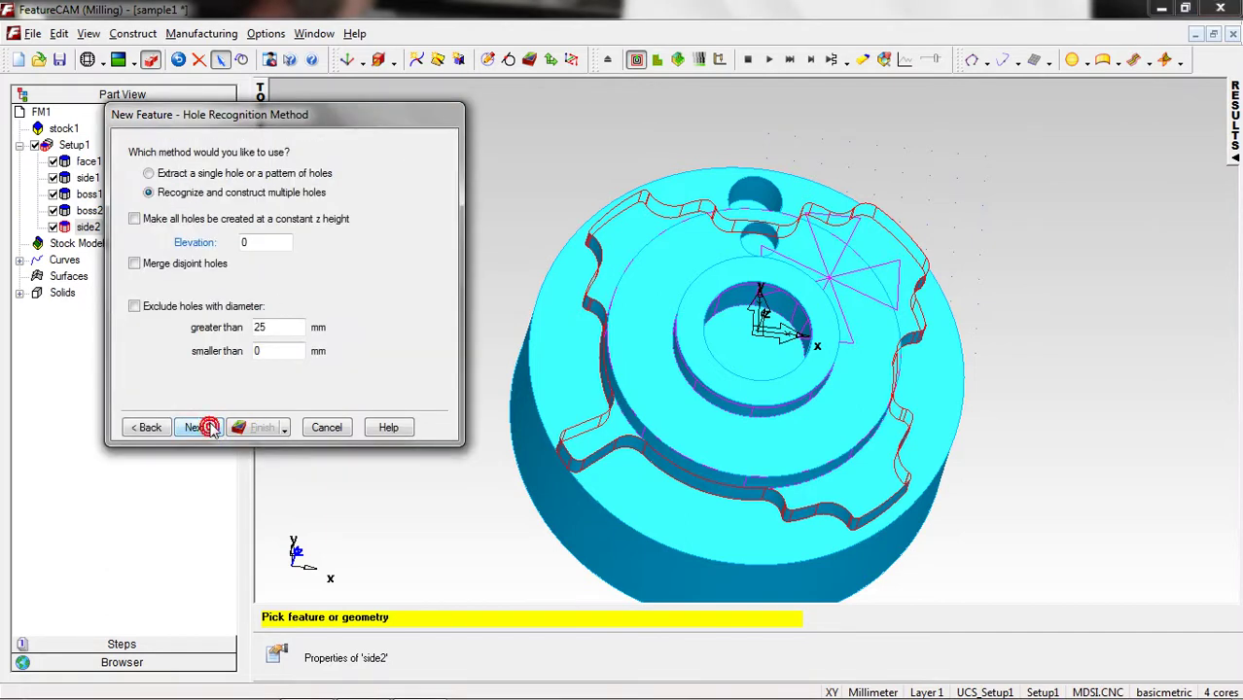
left_click(148, 174)
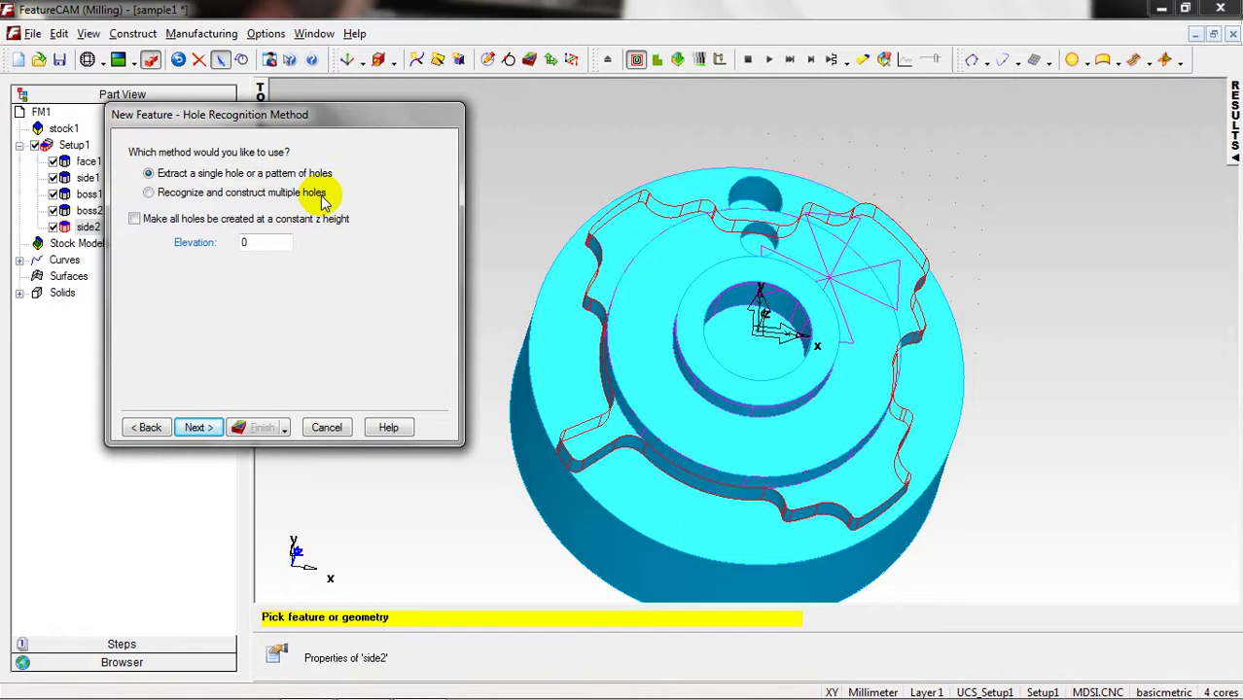
left_click(200, 428)
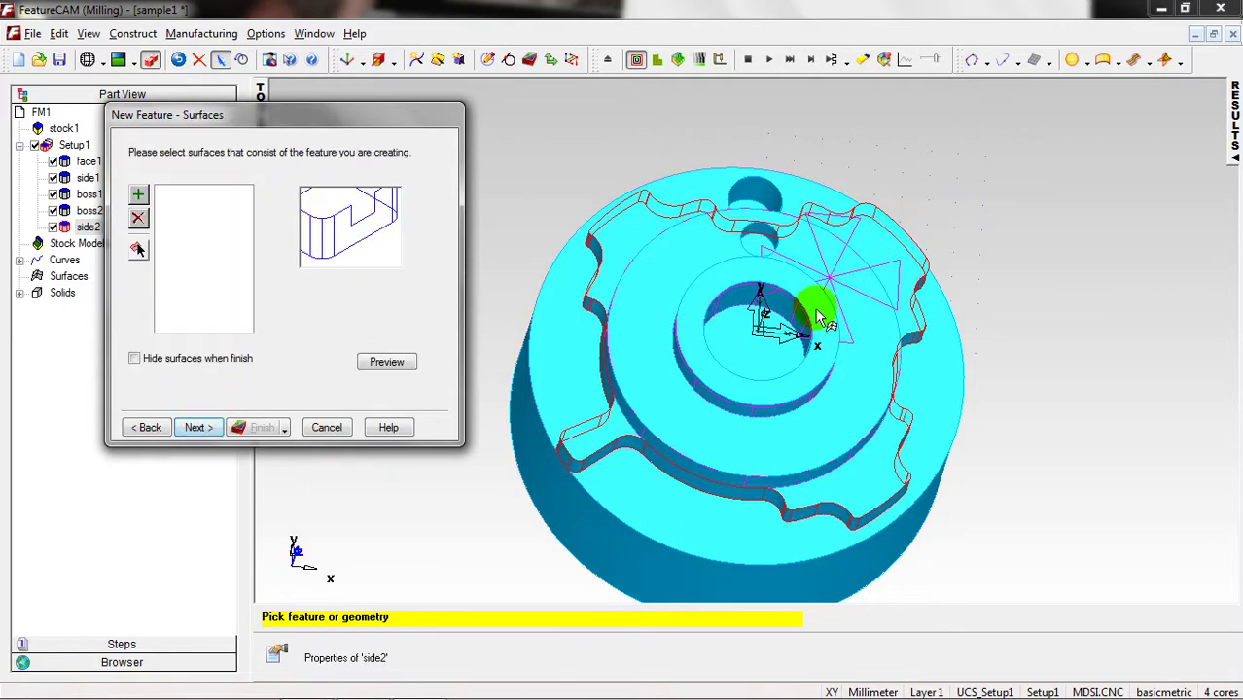
- Pick the small hole's wall beside the central bore and add face_64
scroll(807, 238, "up", 2)
middle_click_drag(806, 239, 724, 219)
scroll(728, 209, "up", 2)
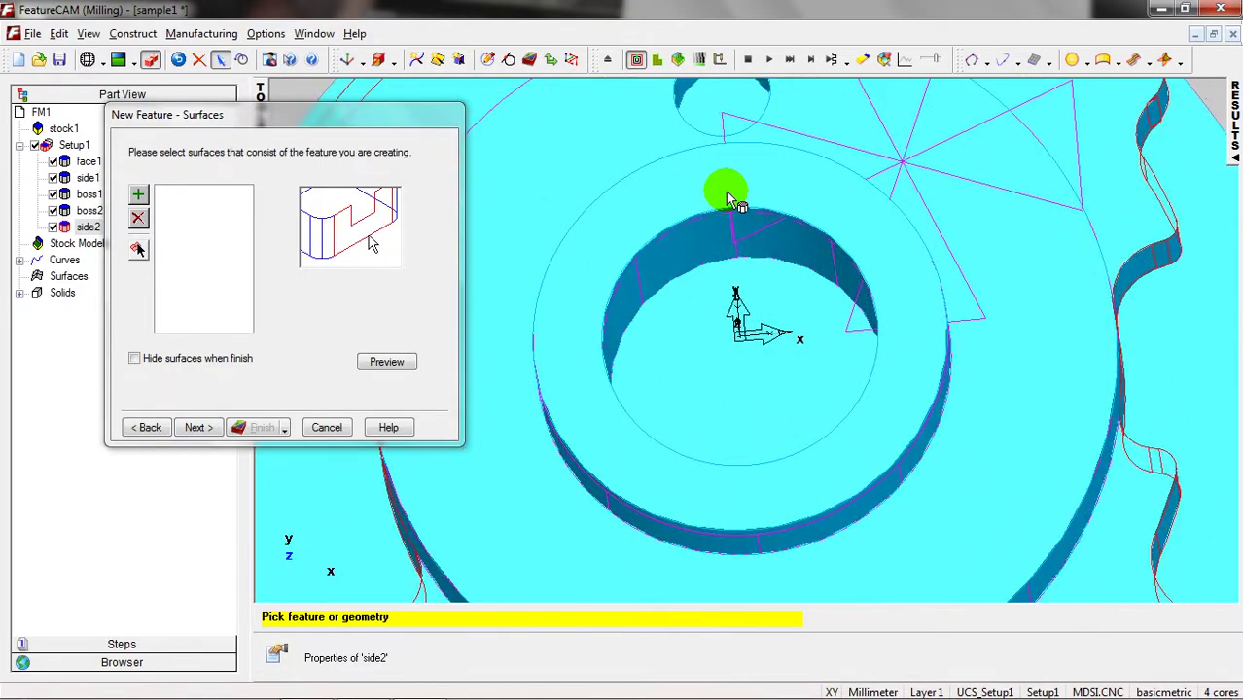
middle_click_drag(687, 102, 924, 189)
left_click(934, 186)
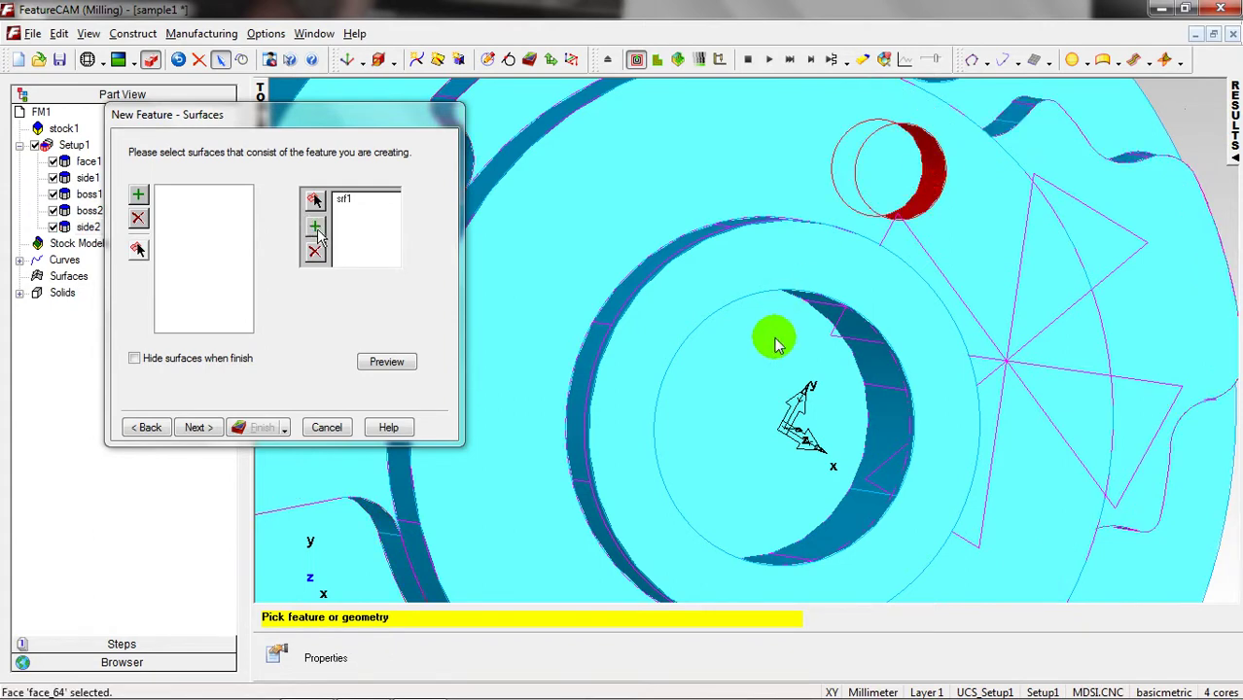
middle_click_drag(777, 345, 618, 188)
left_click(137, 194)
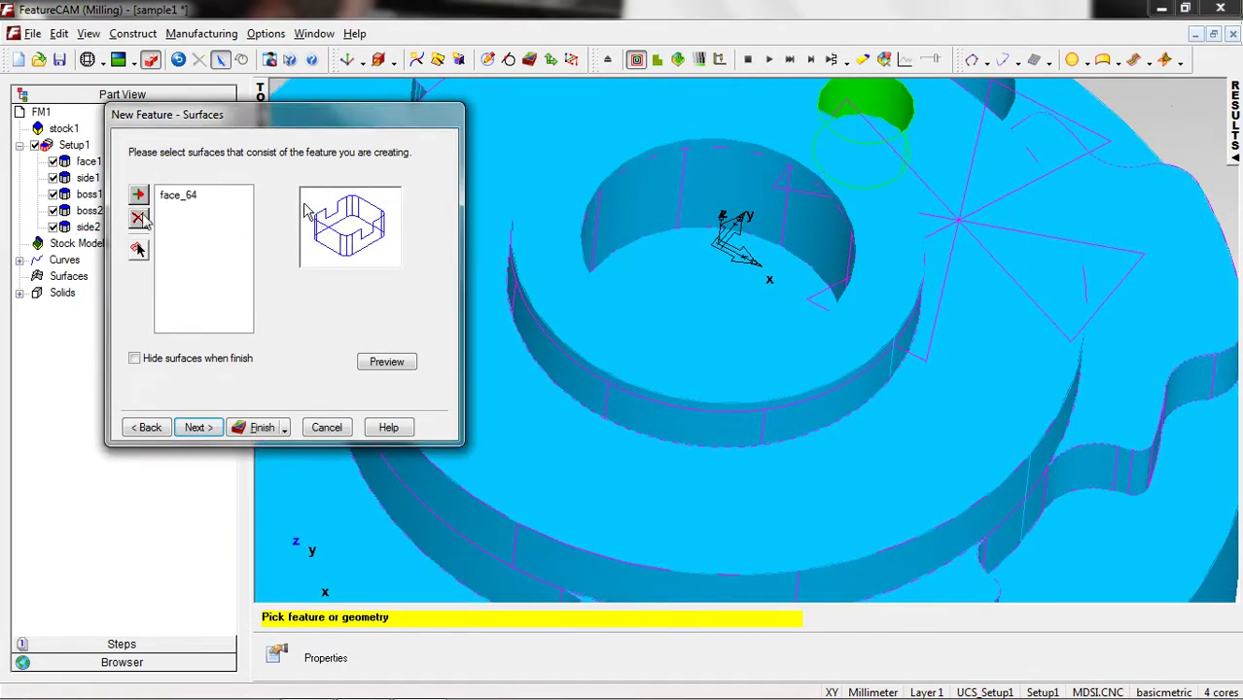
left_click(206, 429)
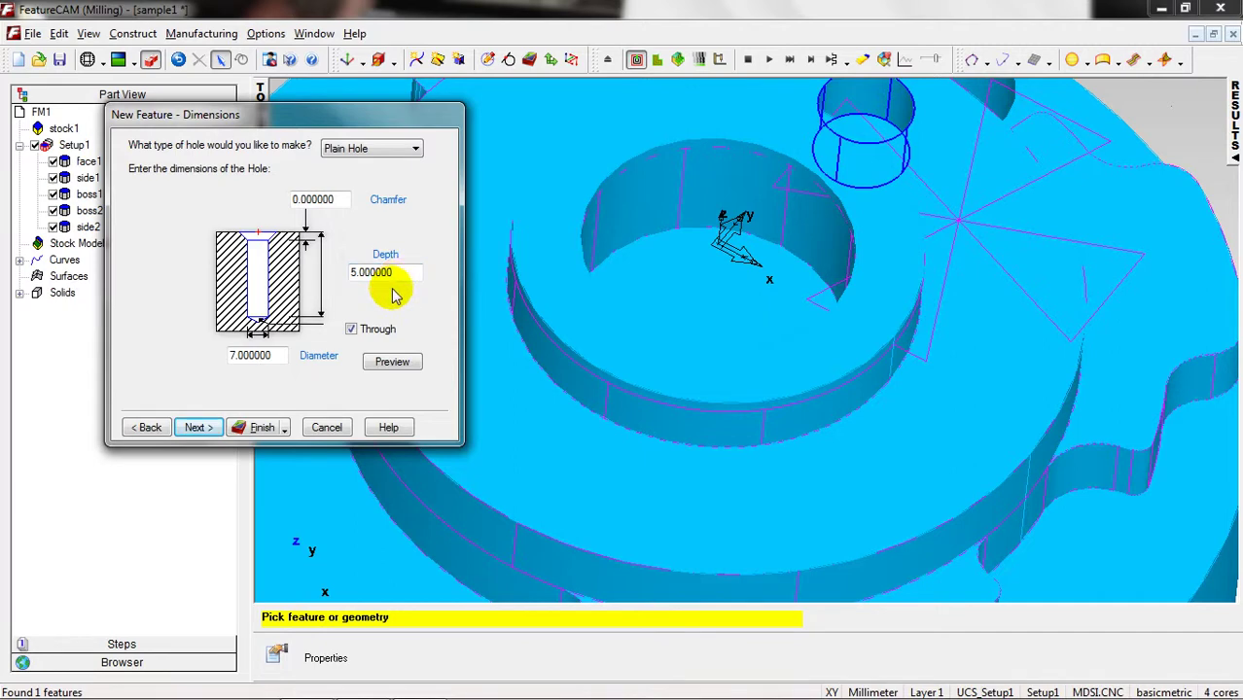
- Accept hole1 as a 7 mm through plain hole at Y 21 with spot drill and drill
left_click(197, 428)
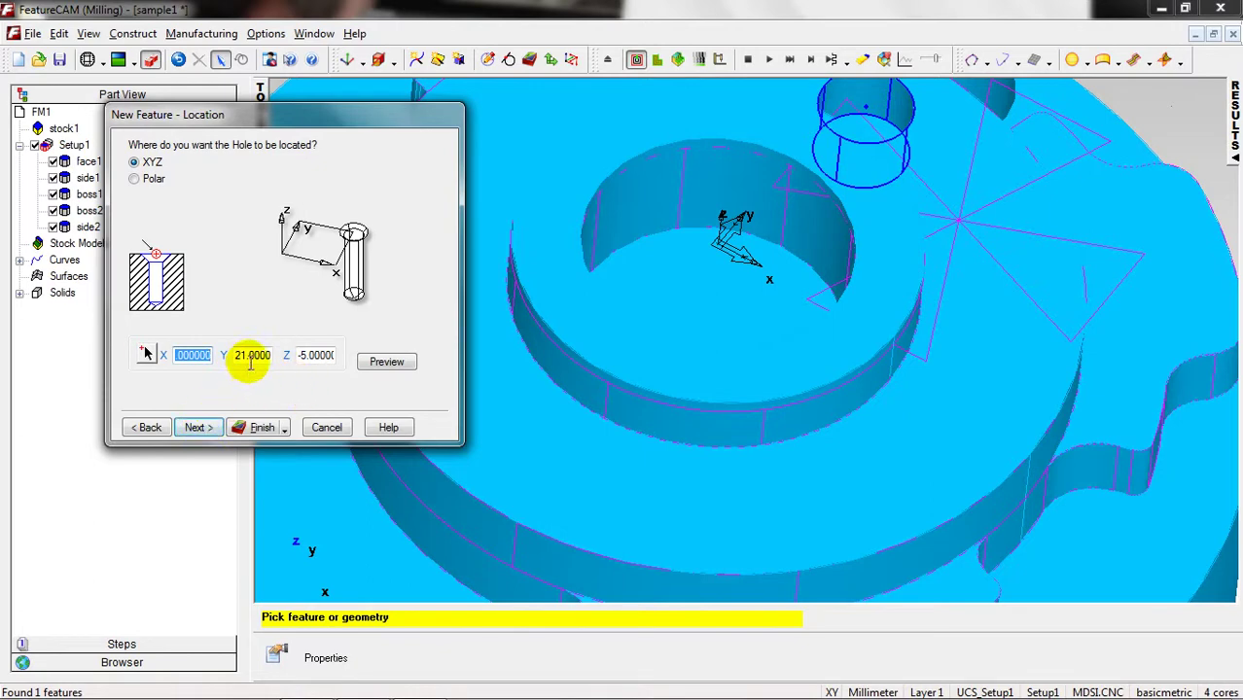
left_click(874, 133)
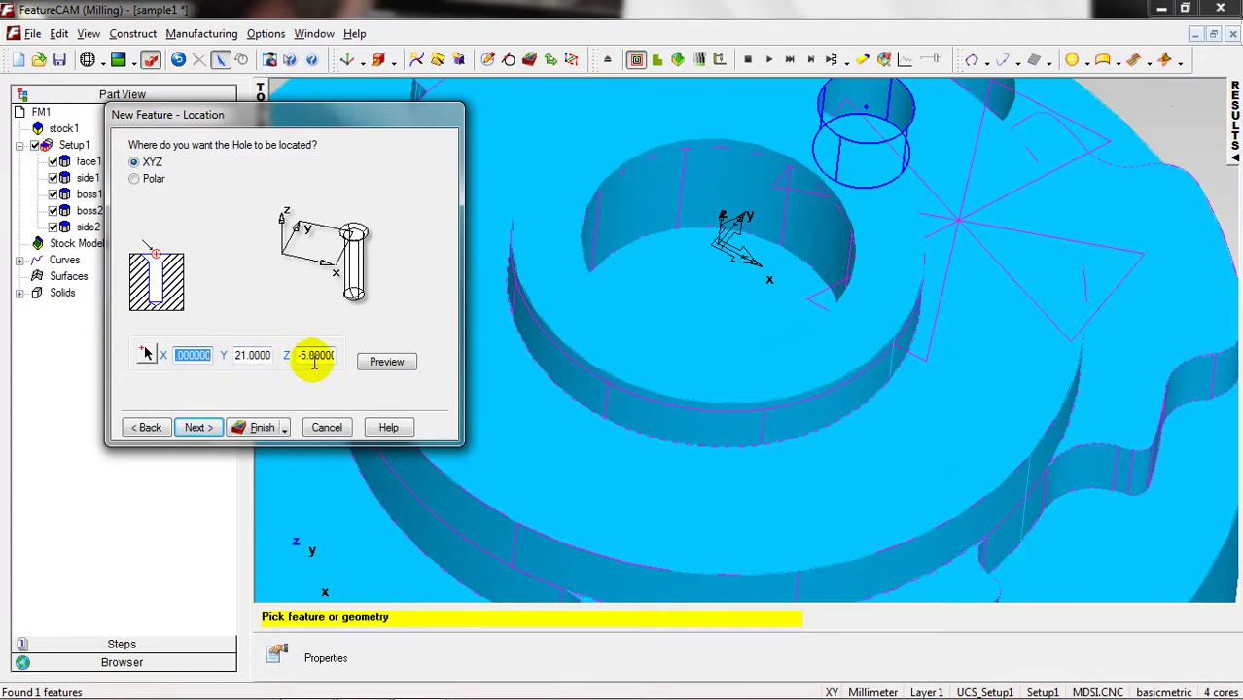
left_click(201, 429)
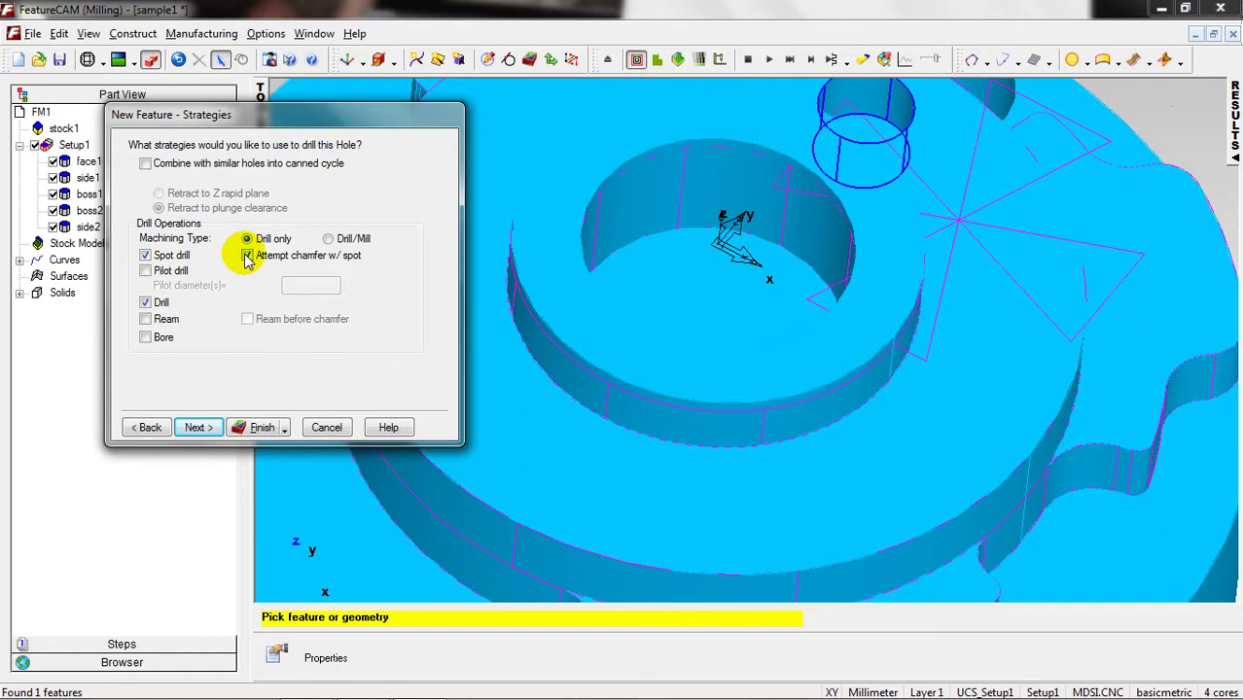
left_click(197, 428)
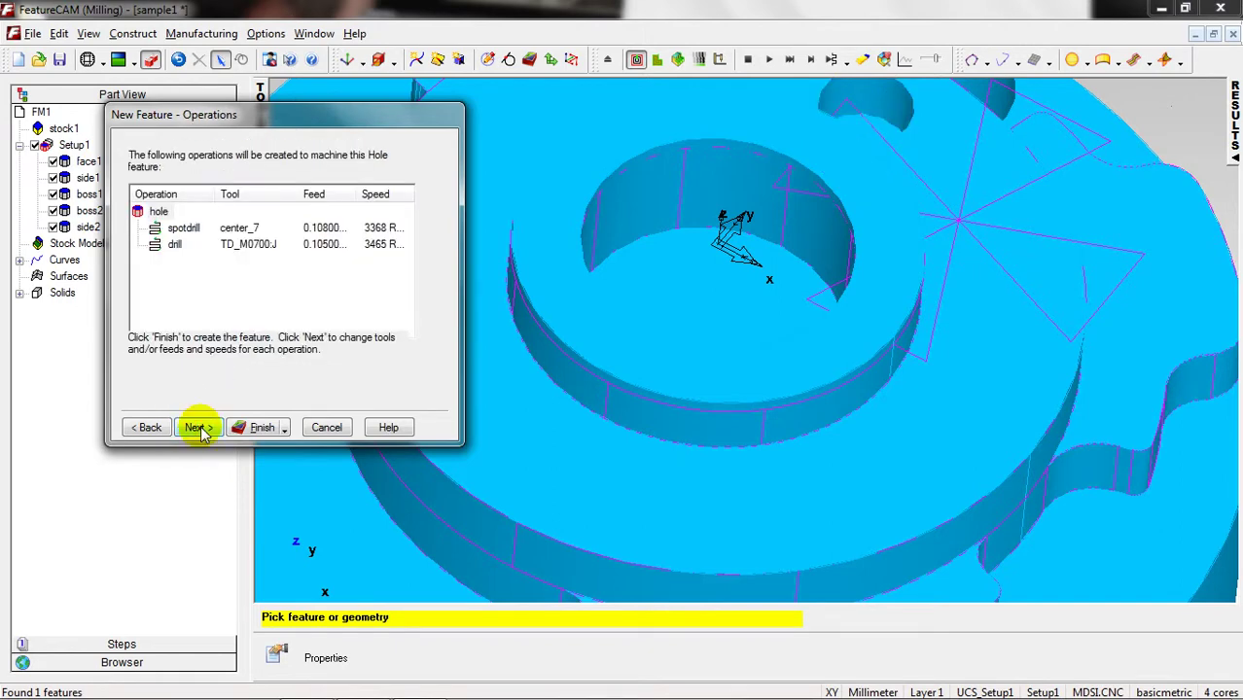
left_click(197, 428)
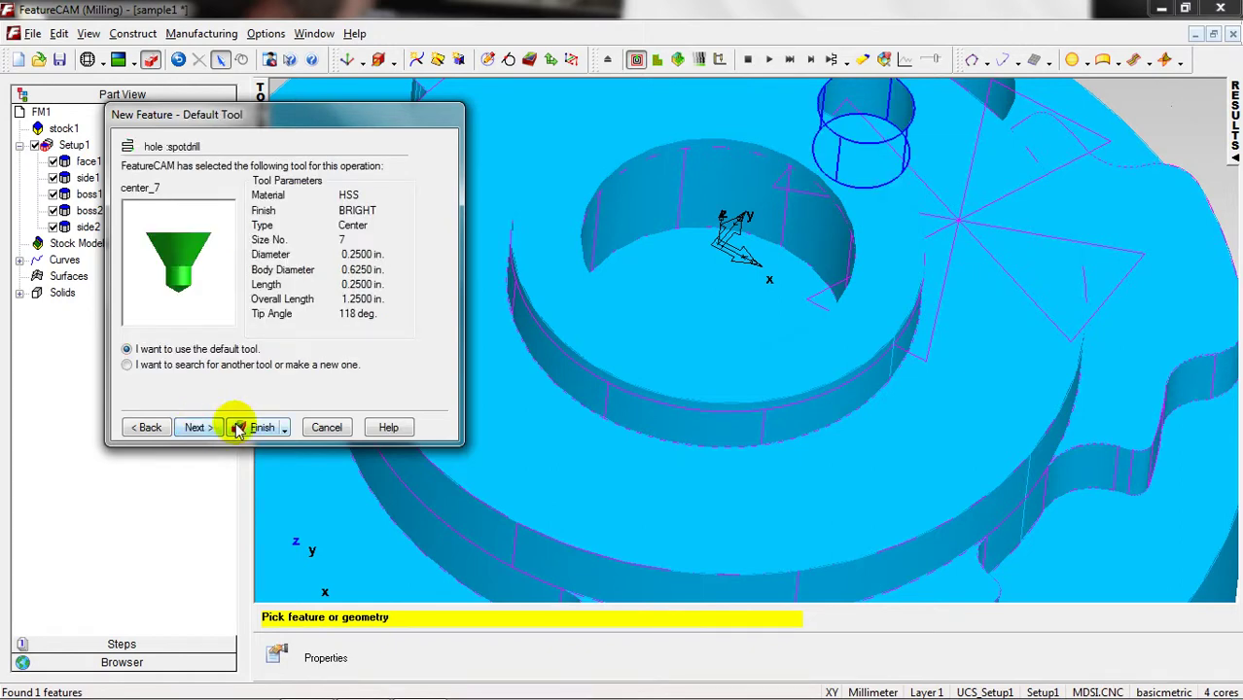
- Finish hole1, then start a new hole from the larger hole's wall face_67
left_click(255, 428)
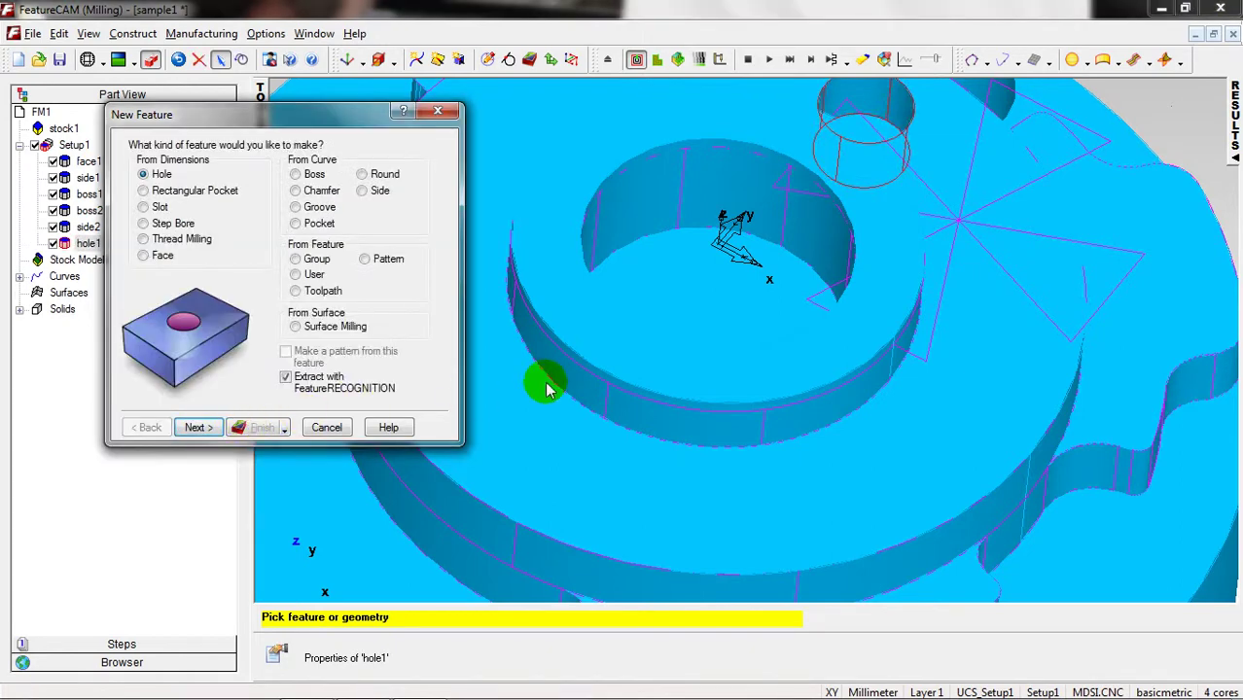
middle_click_drag(550, 383, 563, 377)
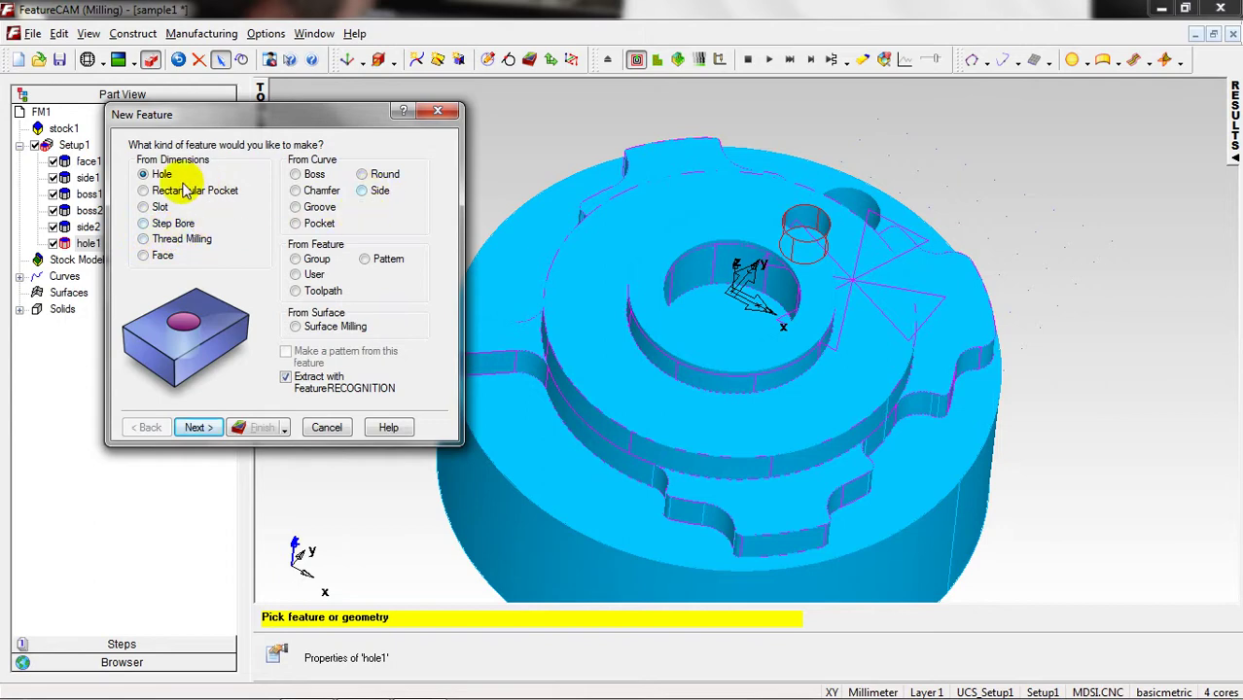
left_click(200, 431)
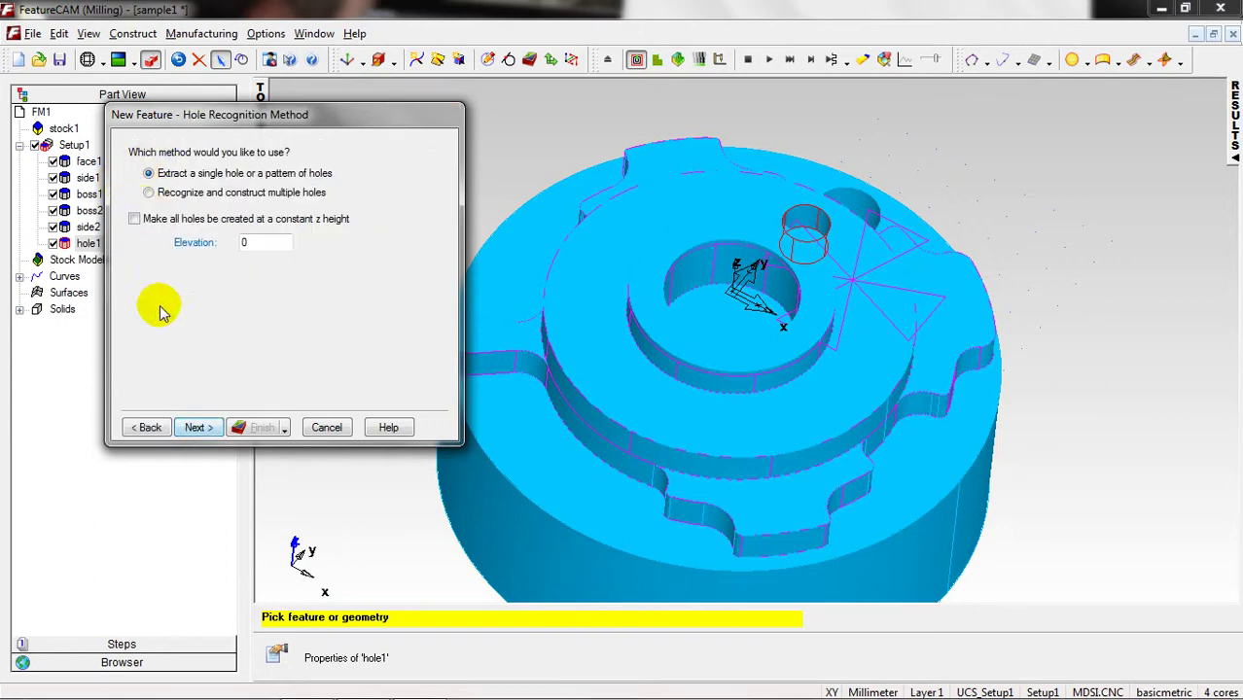
left_click(199, 430)
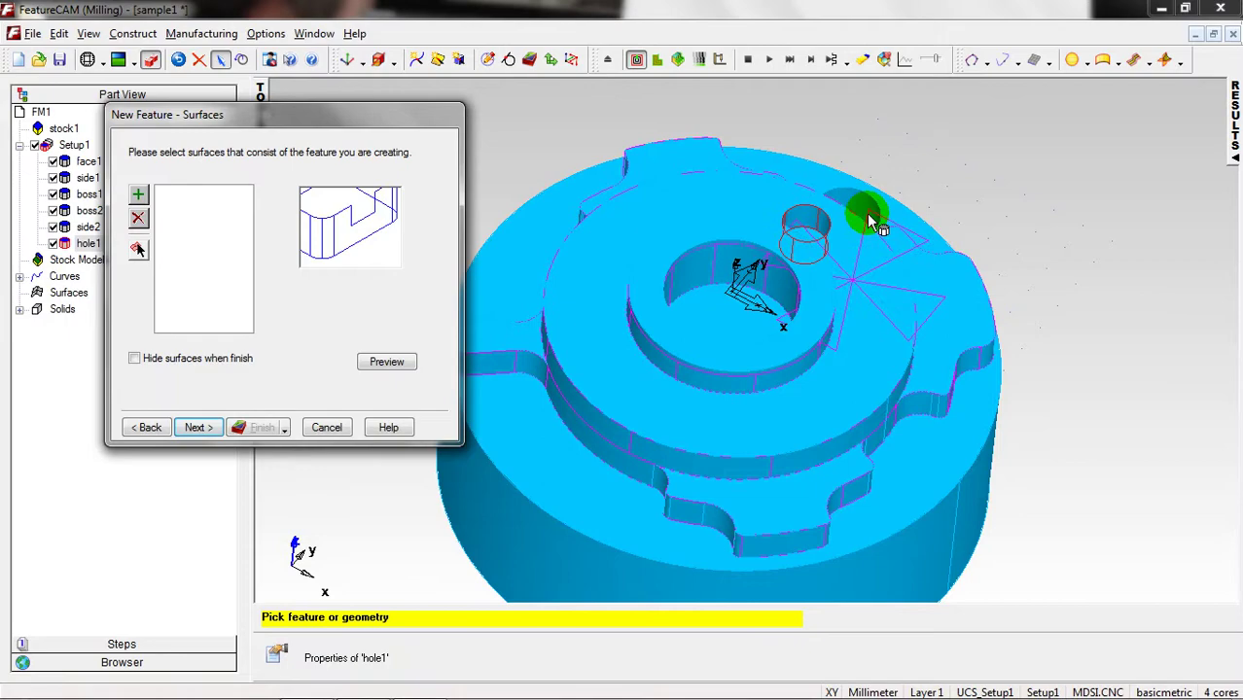
left_click(856, 207)
middle_click_drag(856, 208, 616, 270)
left_click(137, 194)
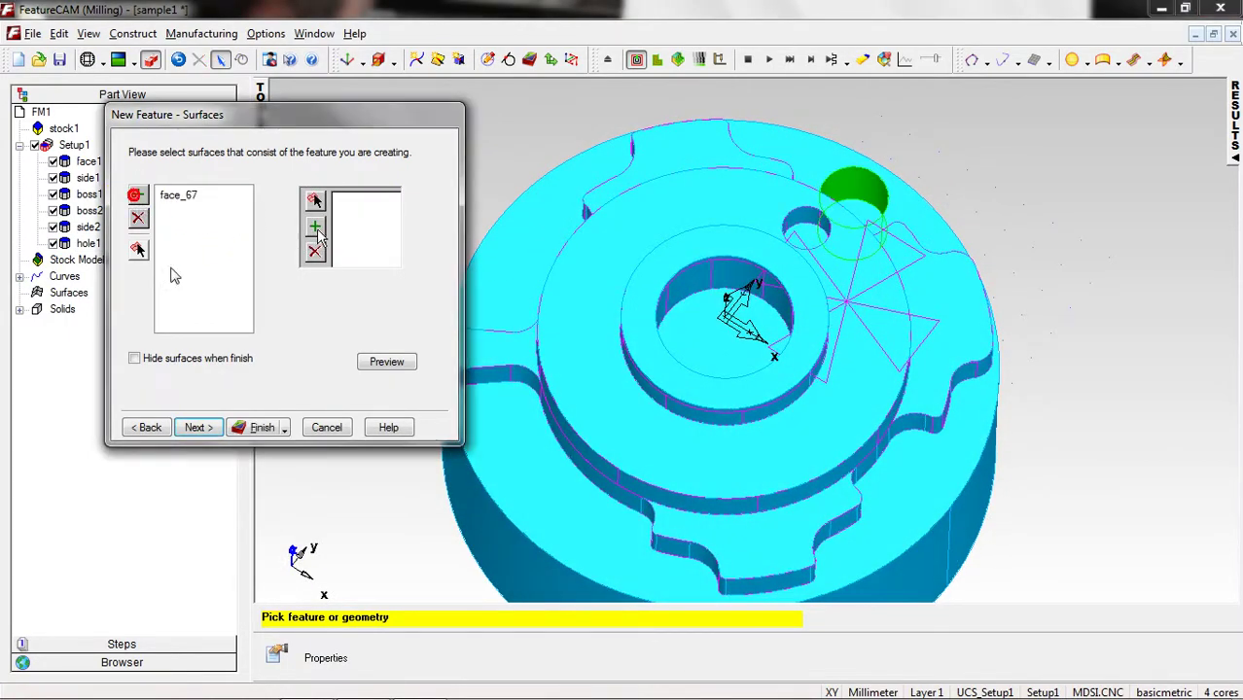
left_click(198, 428)
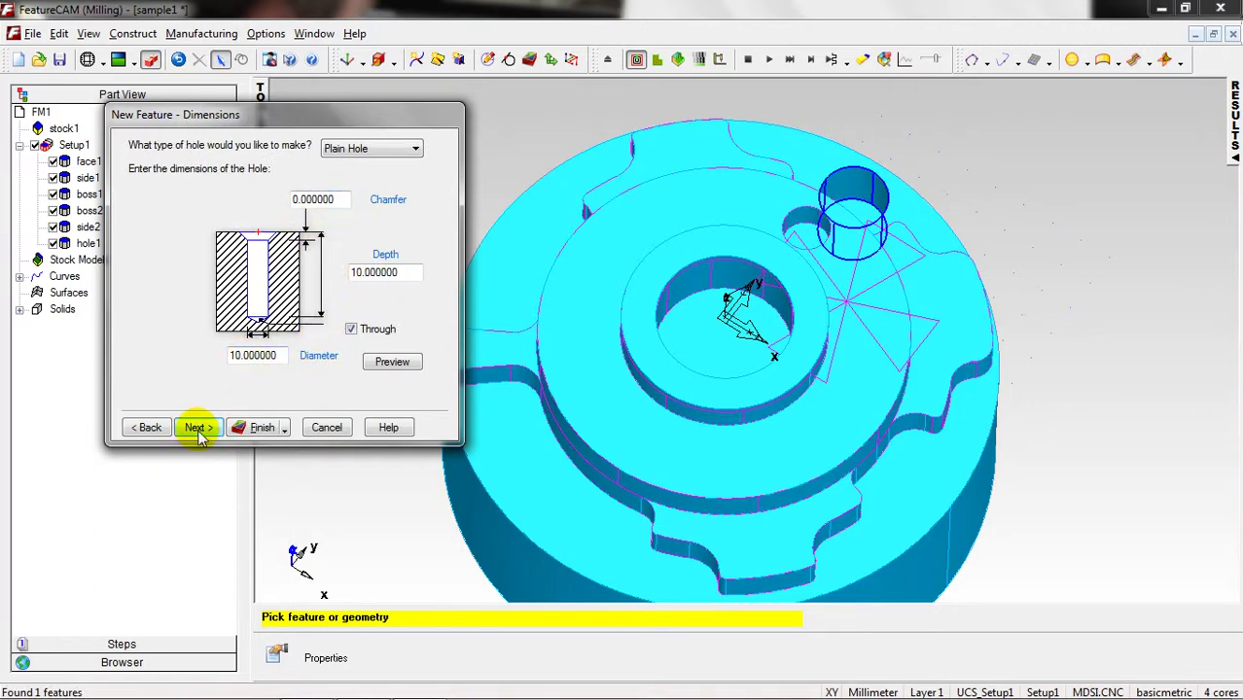
- Accept 10 mm diameter and Y 33.5 location, drop the spot drill, and create hole2
left_click(197, 428)
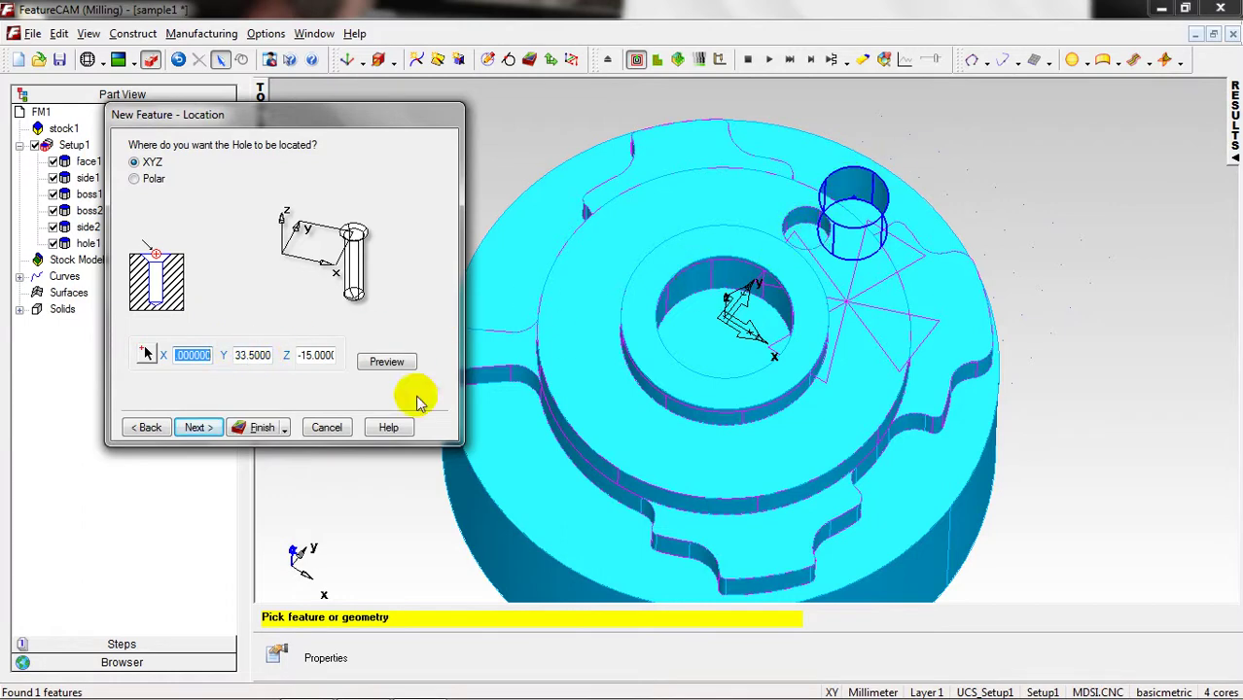
left_click(199, 428)
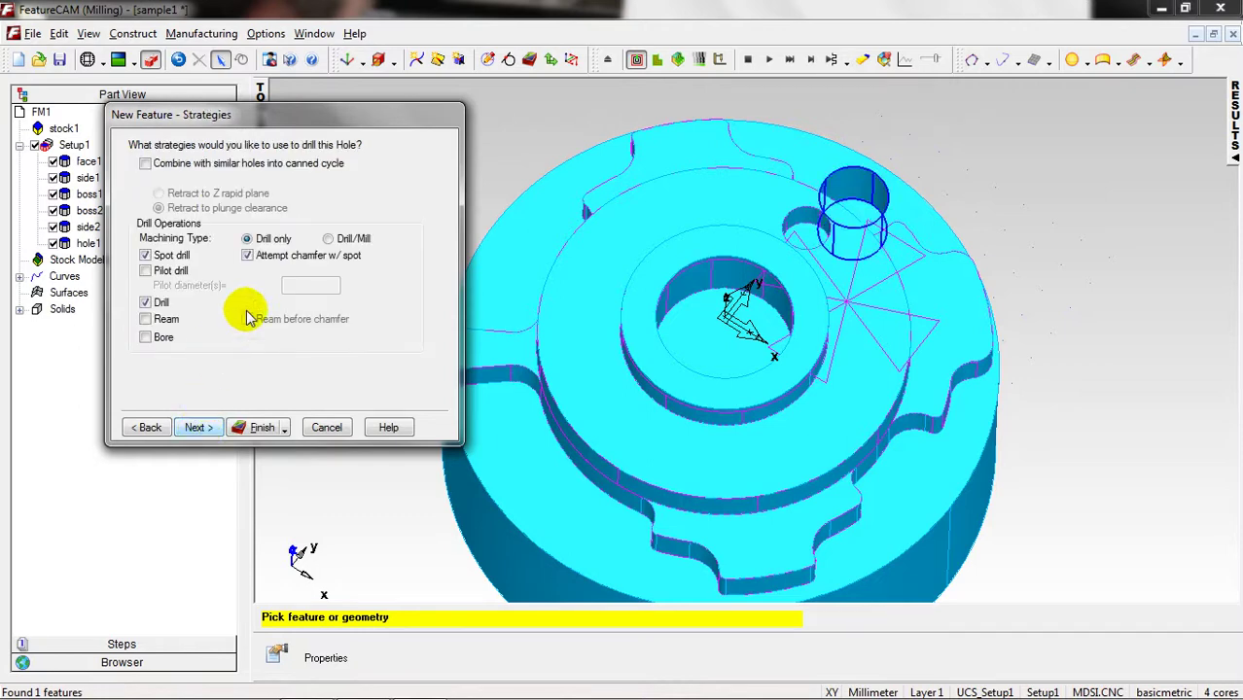
left_click(146, 255)
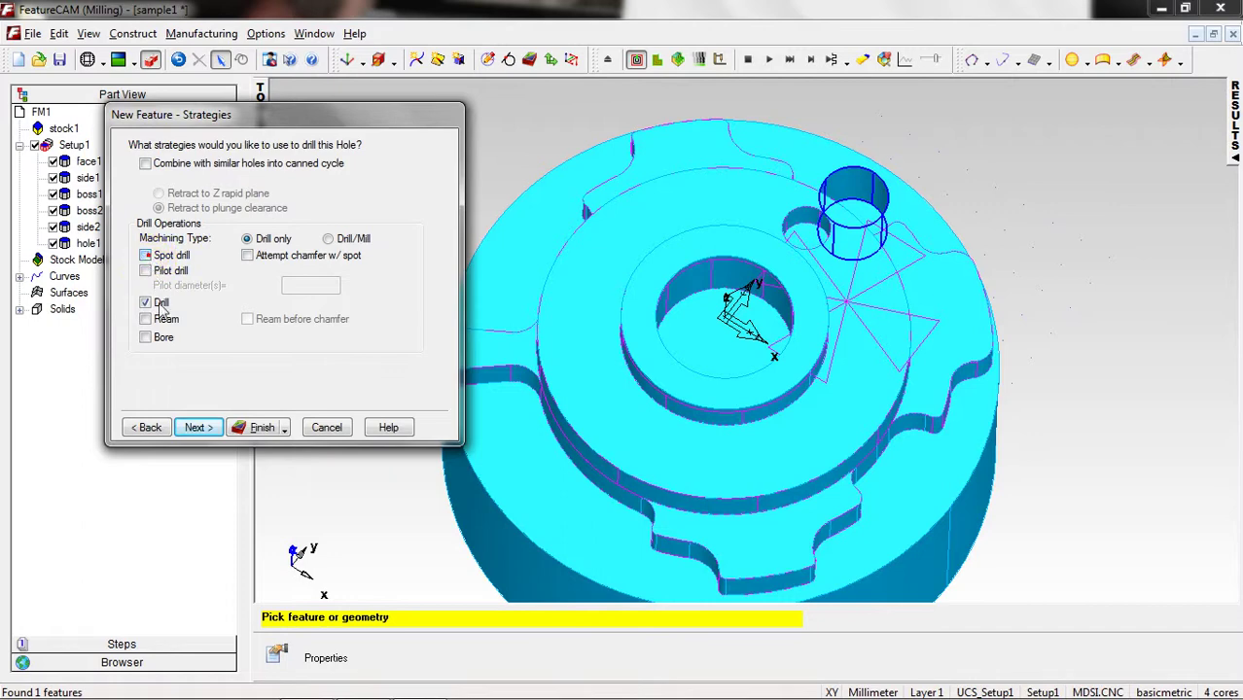
left_click(197, 428)
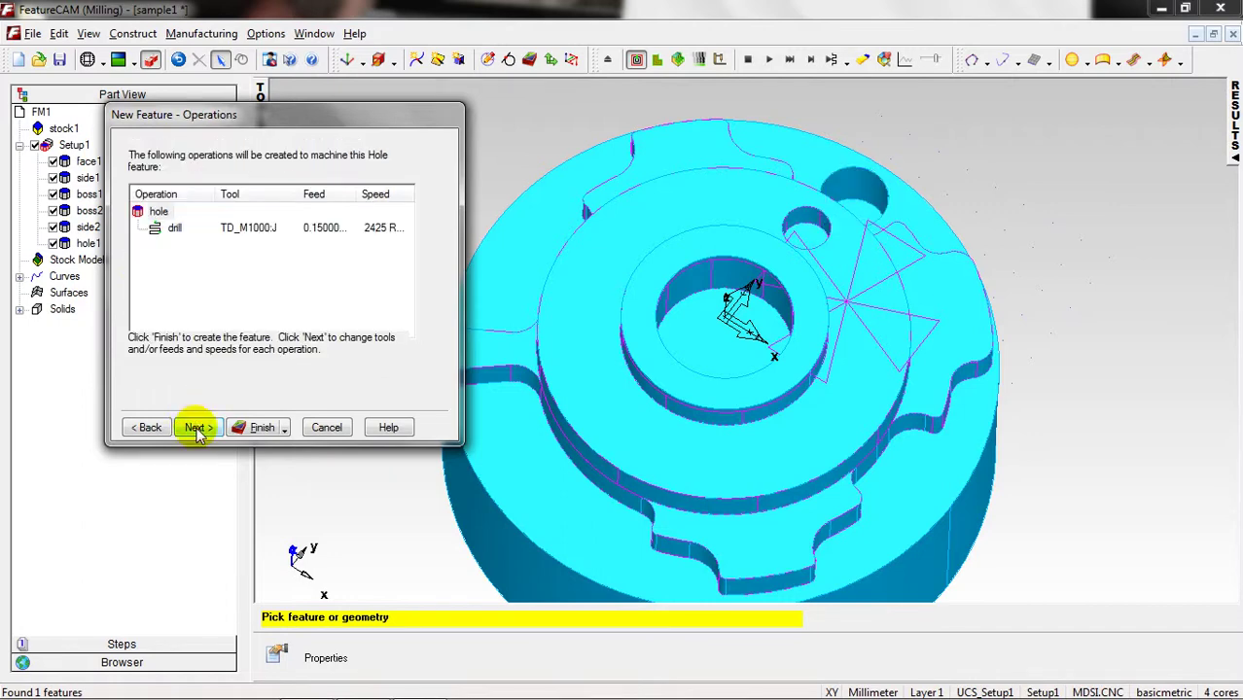
left_click(198, 429)
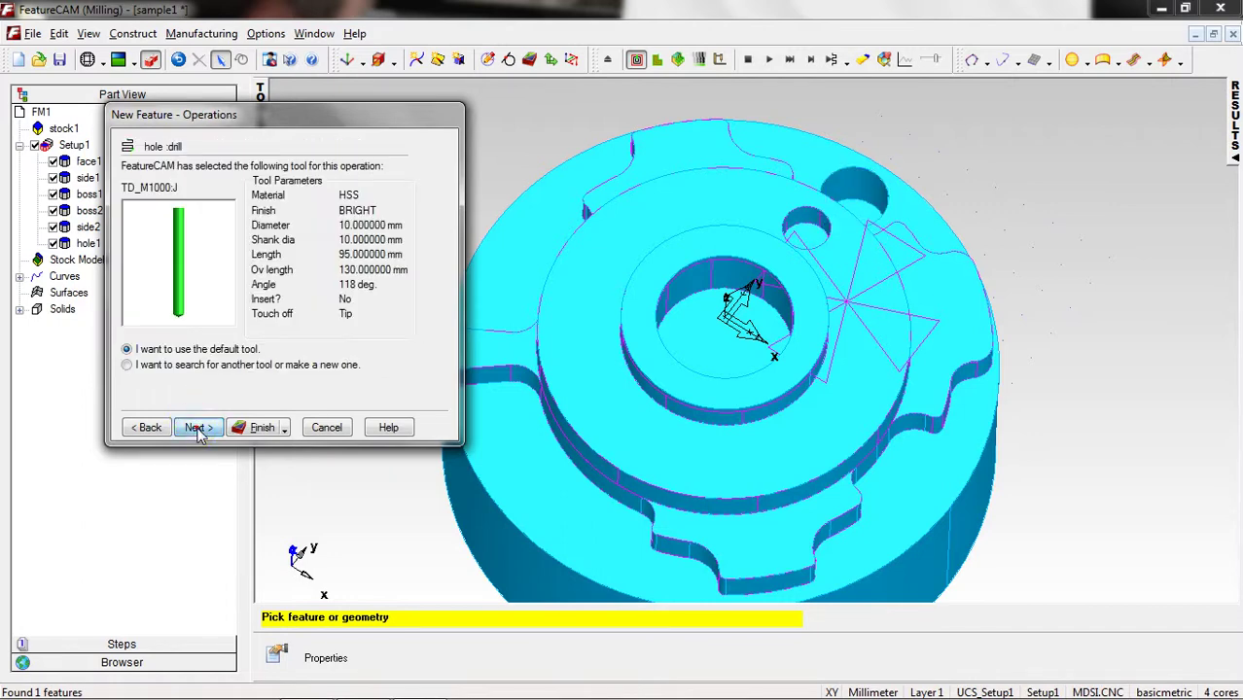
left_click(261, 429)
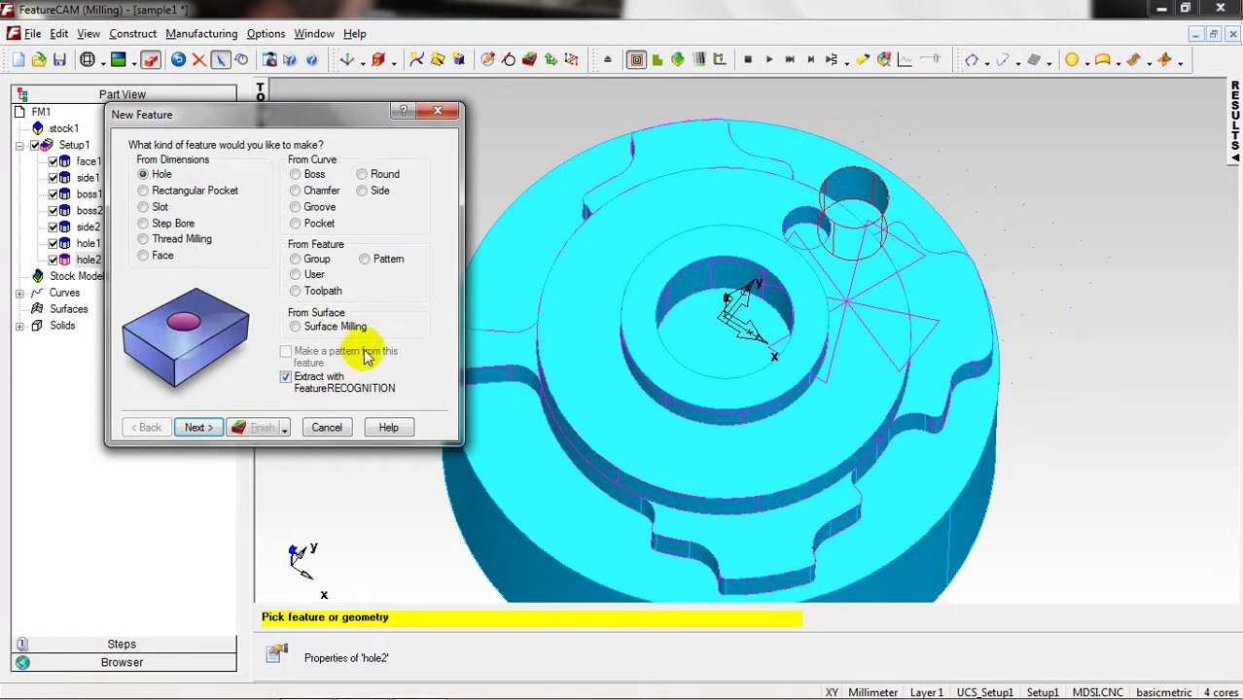
- Start a pattern with hole1 as its base, set to Radial in the setup XY plane
left_click(364, 260)
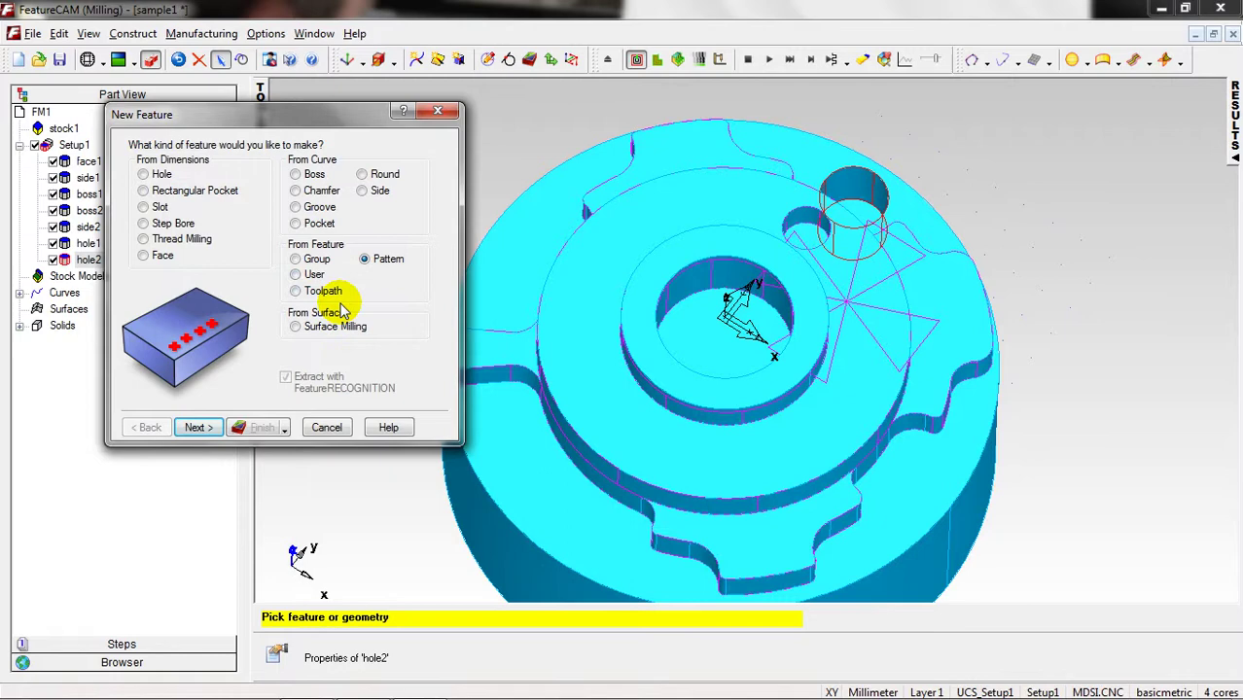
left_click(197, 428)
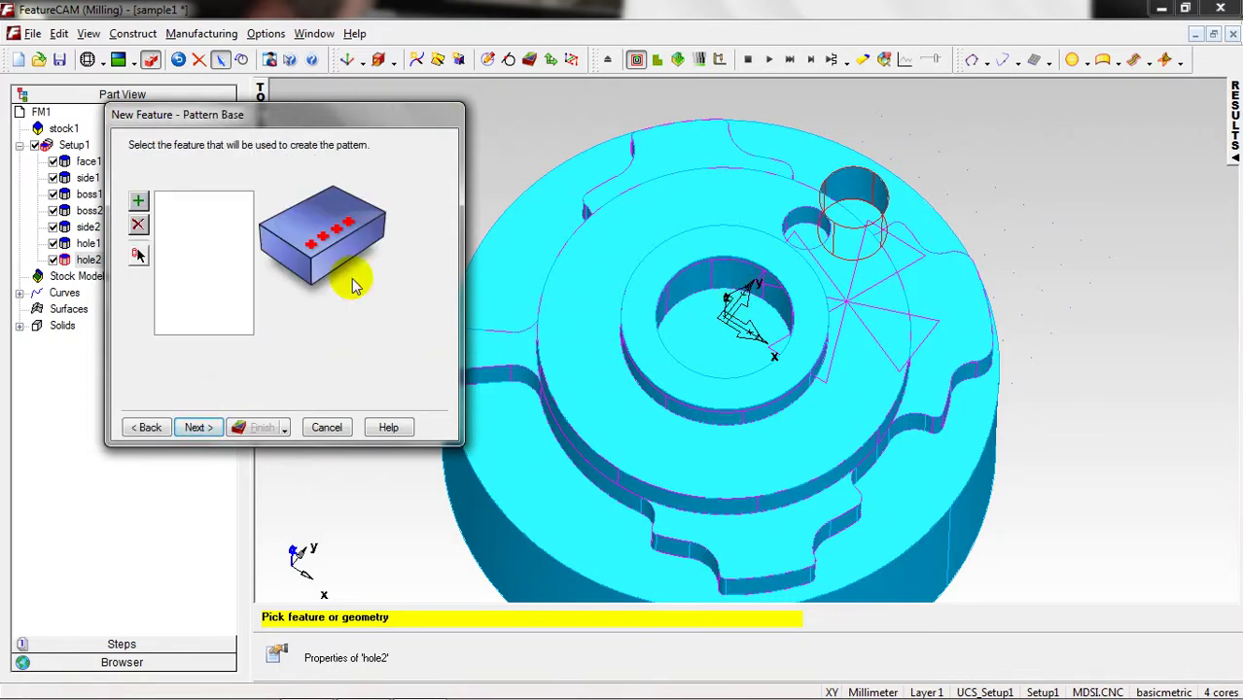
left_click_drag(224, 115, 353, 108)
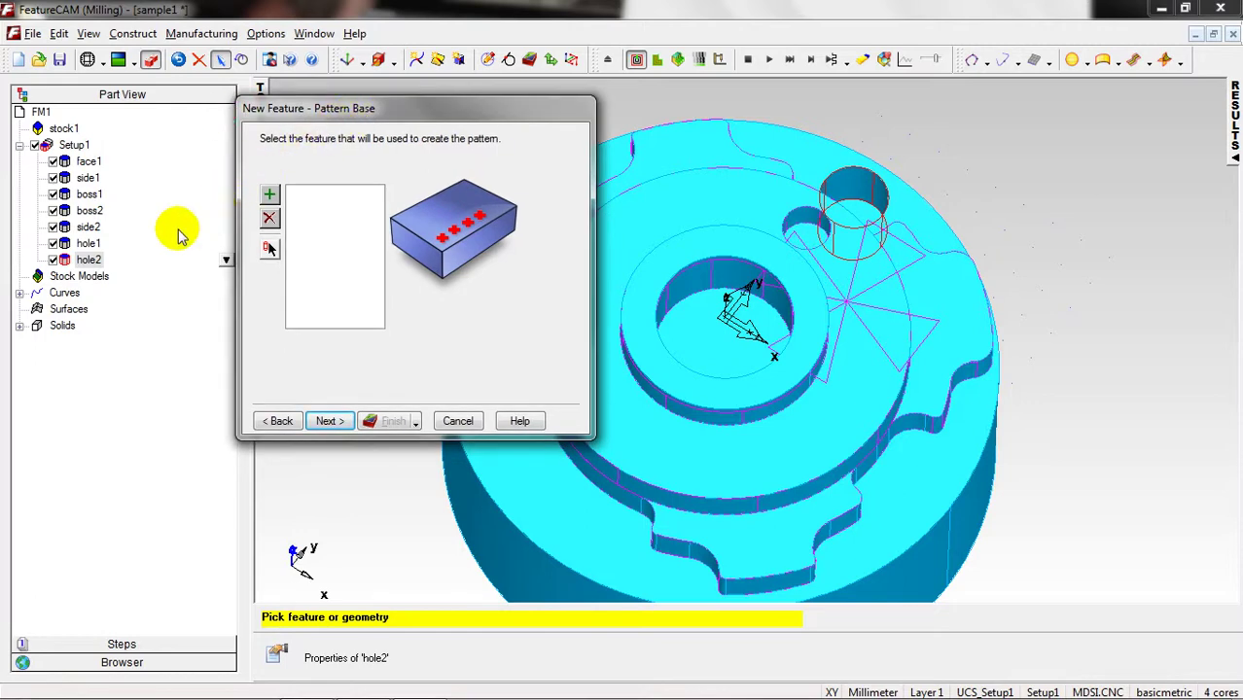
left_click(89, 243)
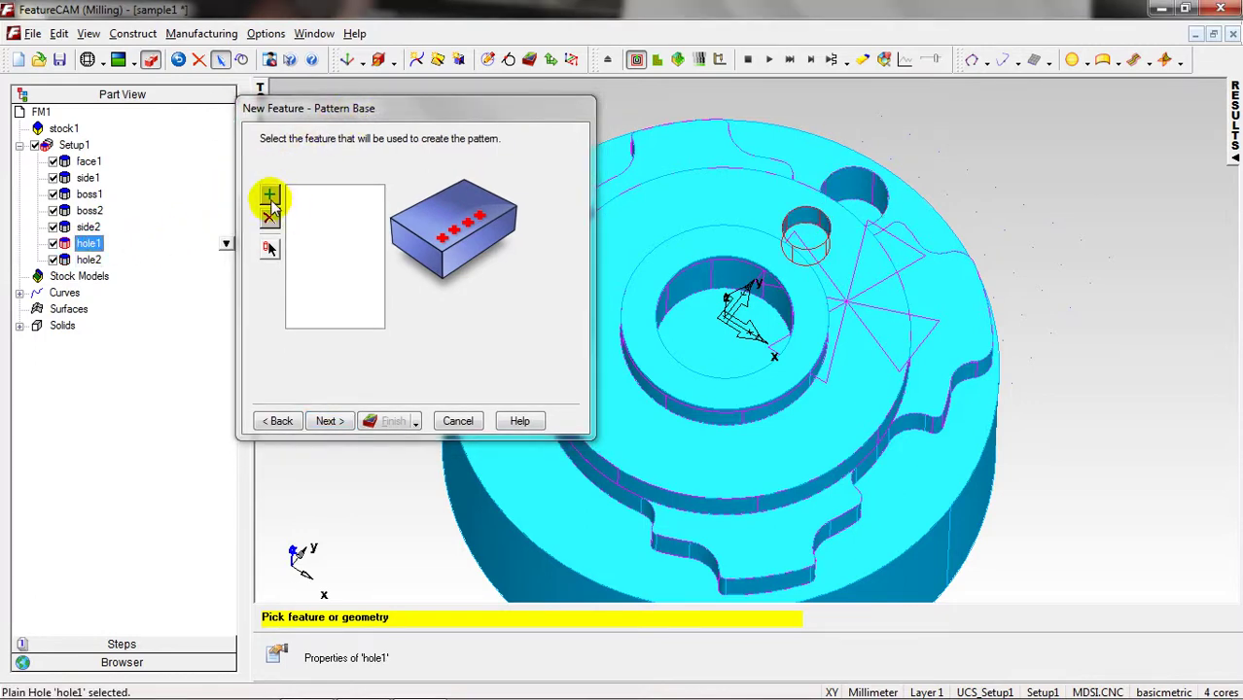
left_click(270, 198)
left_click(332, 428)
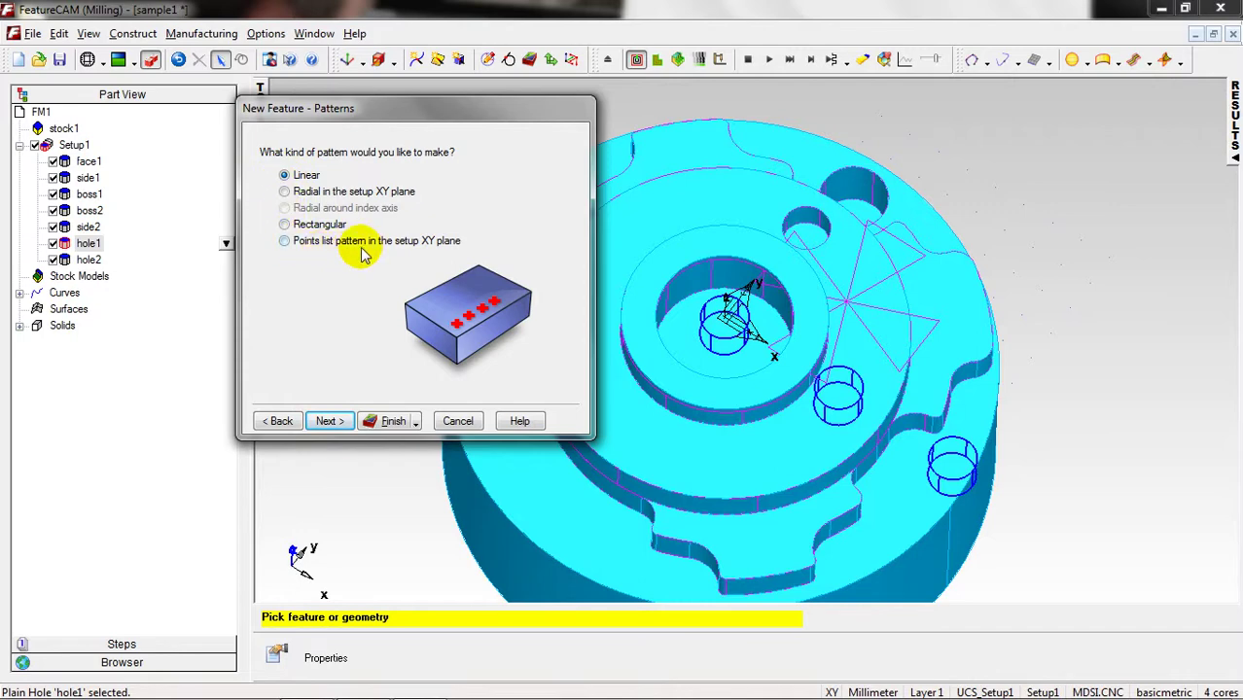
left_click(310, 194)
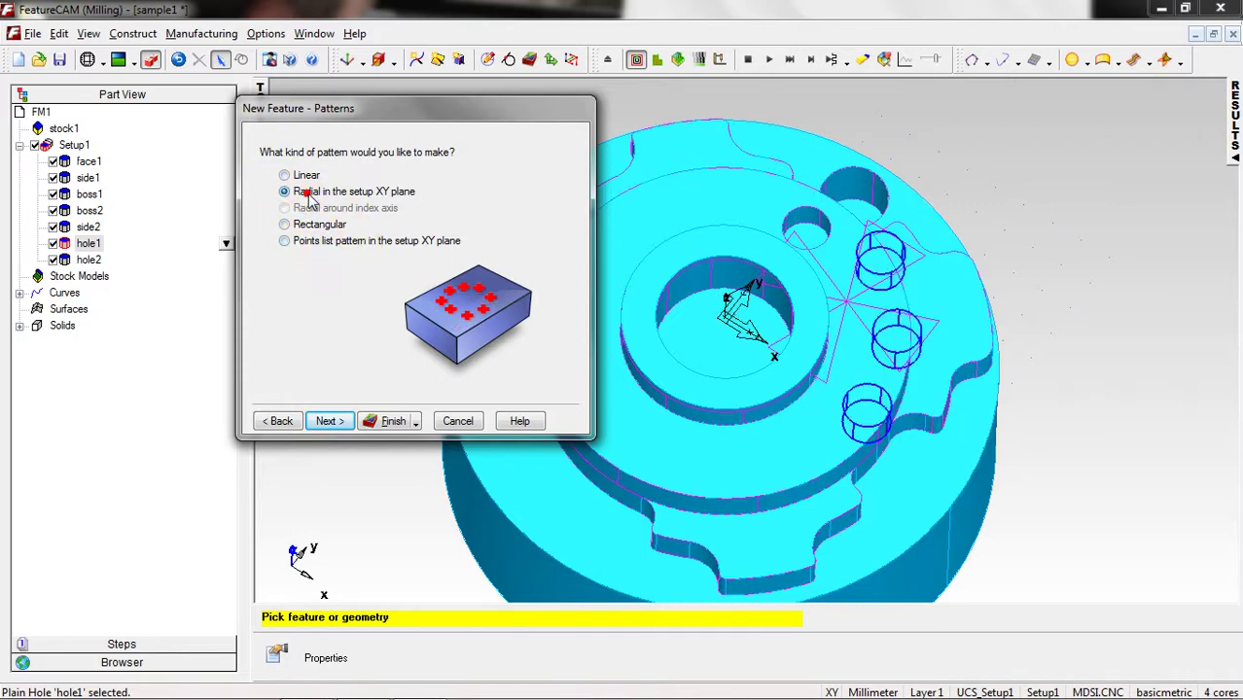
left_click(331, 421)
- Set the radial pattern to a 42 diameter, 120° spacing and 90° start angle, previewing it
left_click_drag(472, 102, 325, 93)
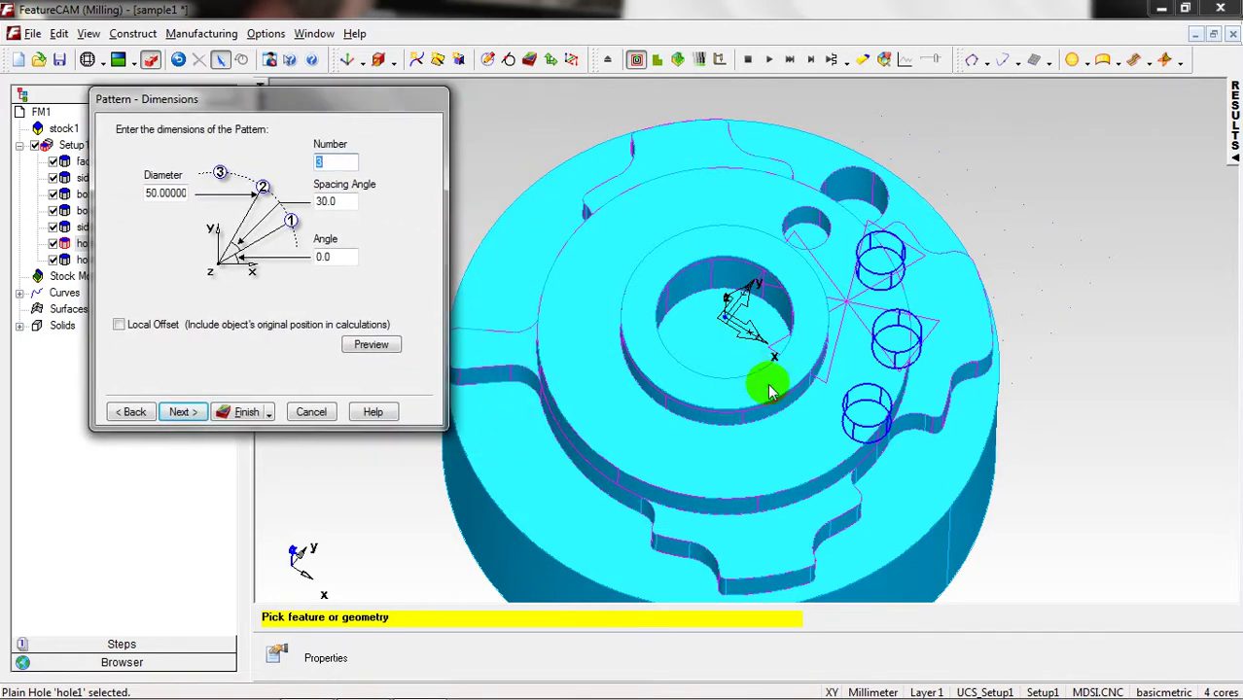
mouse_move(768, 391)
middle_mouse_down()
mouse_move(736, 347)
mouse_move(772, 381)
middle_mouse_up()
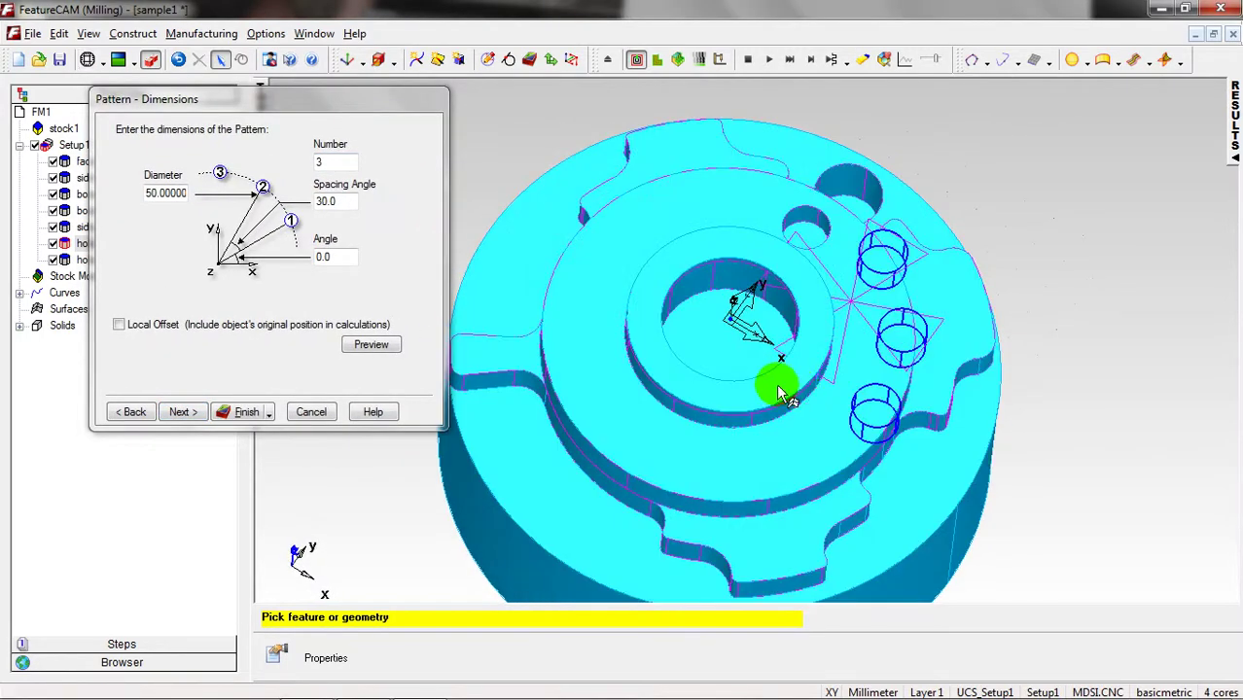
double_click(148, 192)
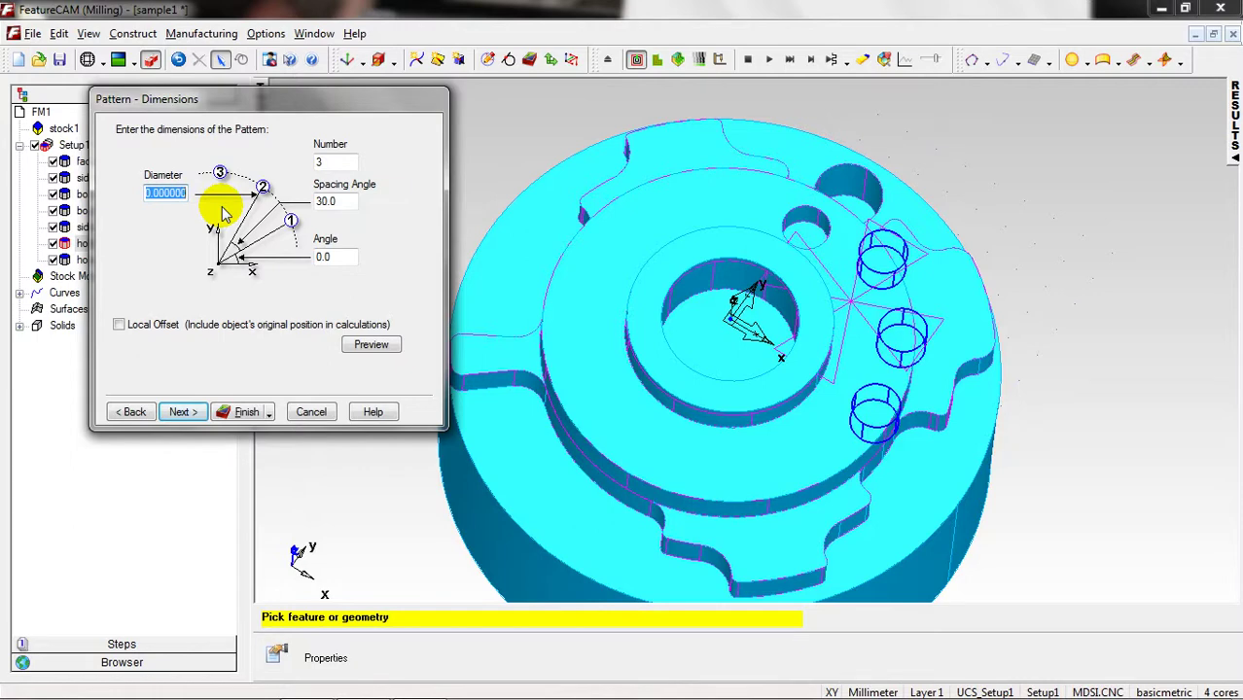
type("42")
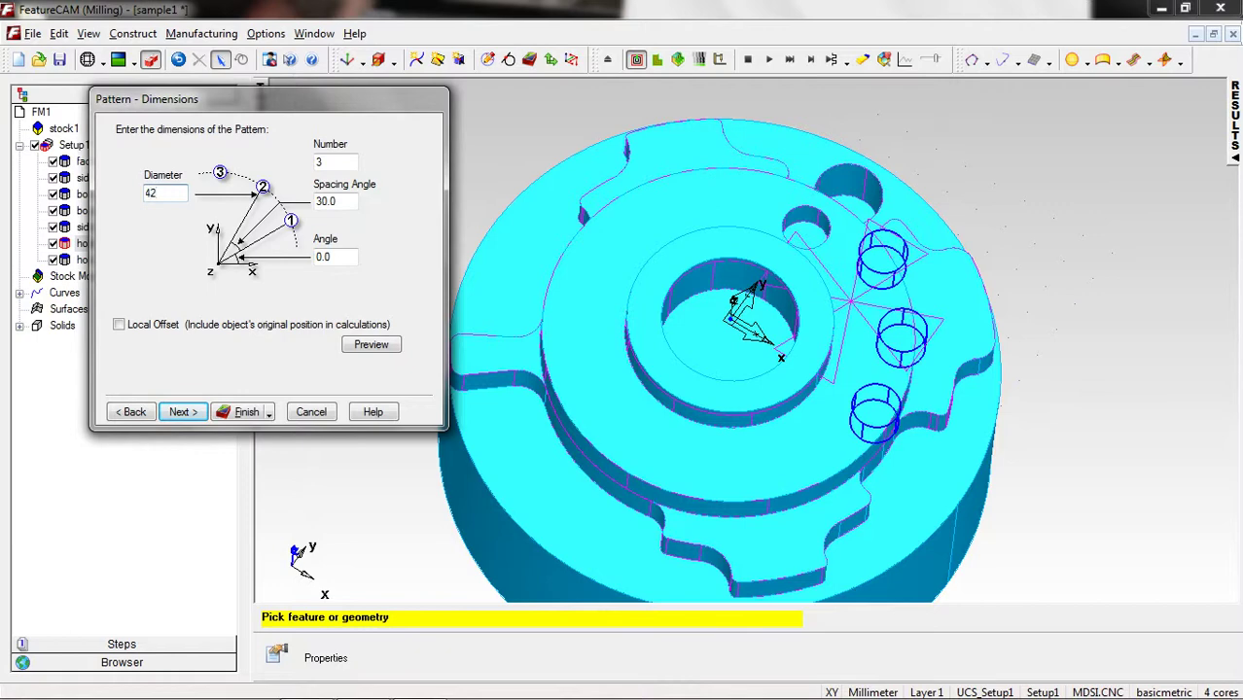
left_click(371, 346)
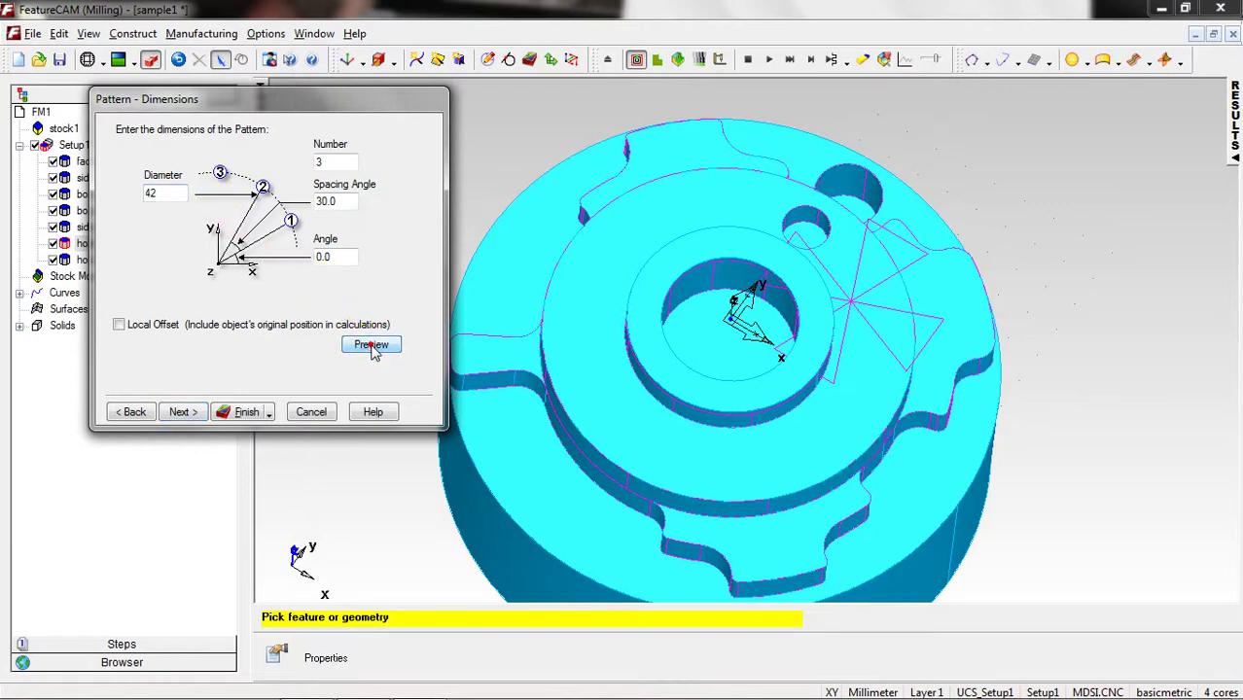
left_click(162, 195)
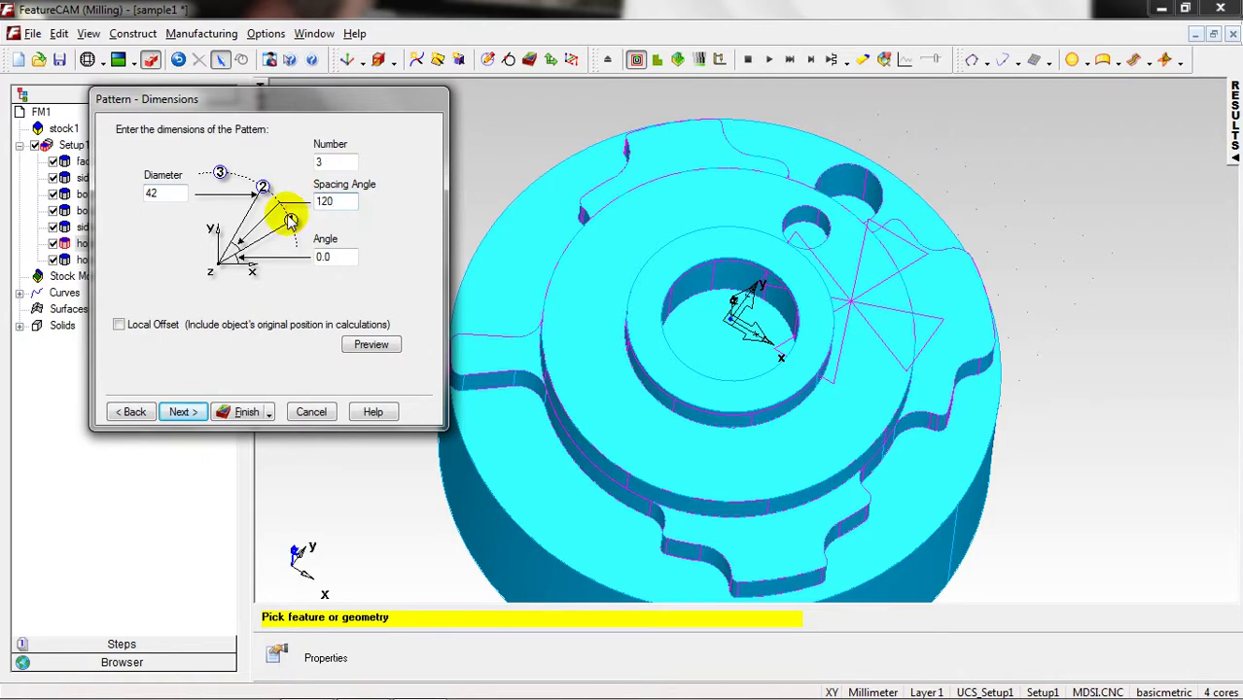
left_click(371, 345)
left_click_drag(350, 256, 289, 256)
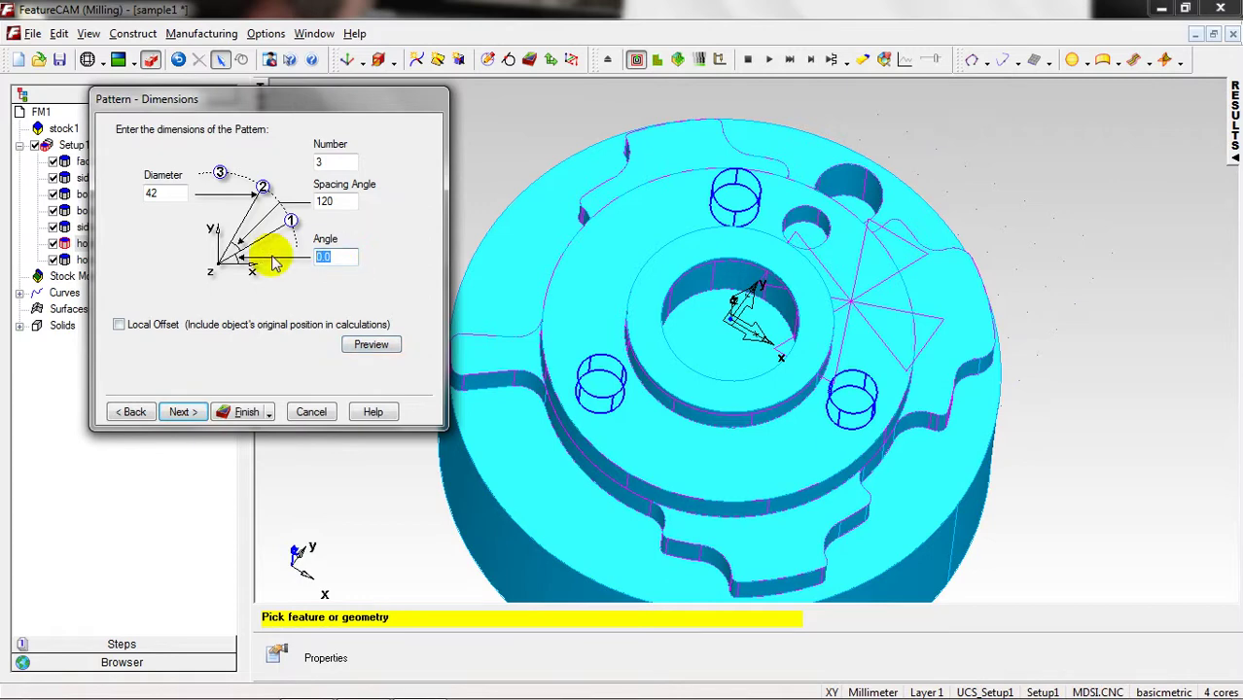
type("9")
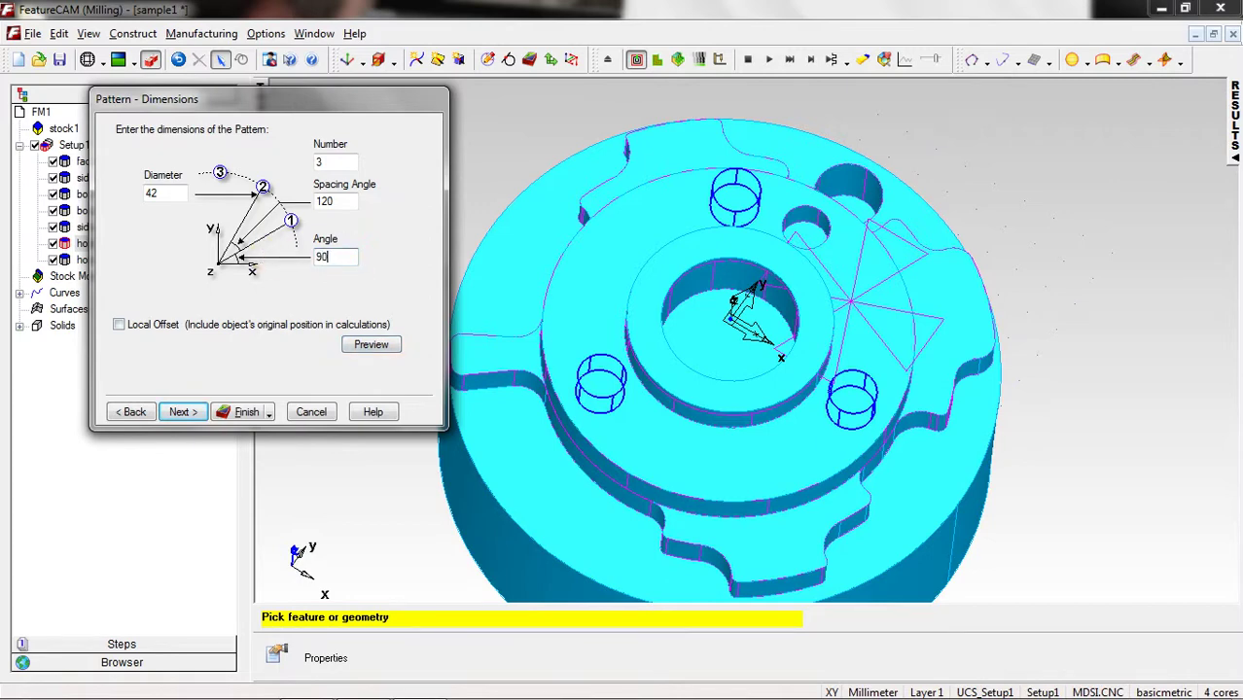
type("0")
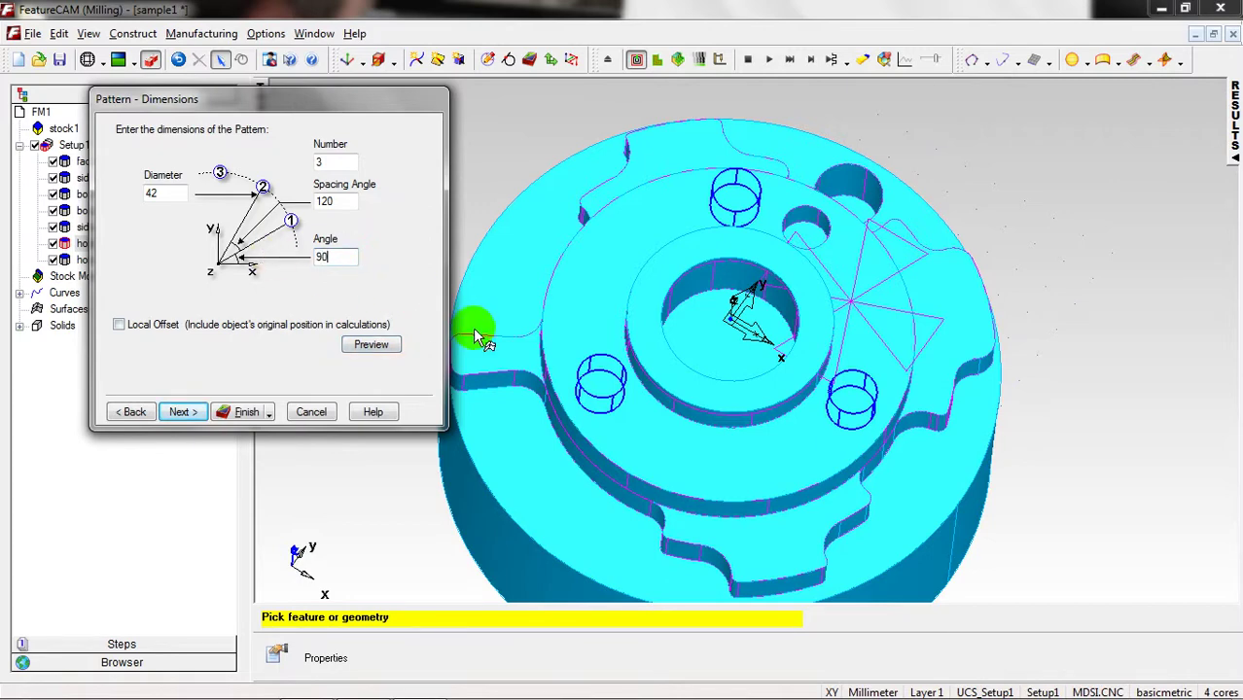
left_click(369, 351)
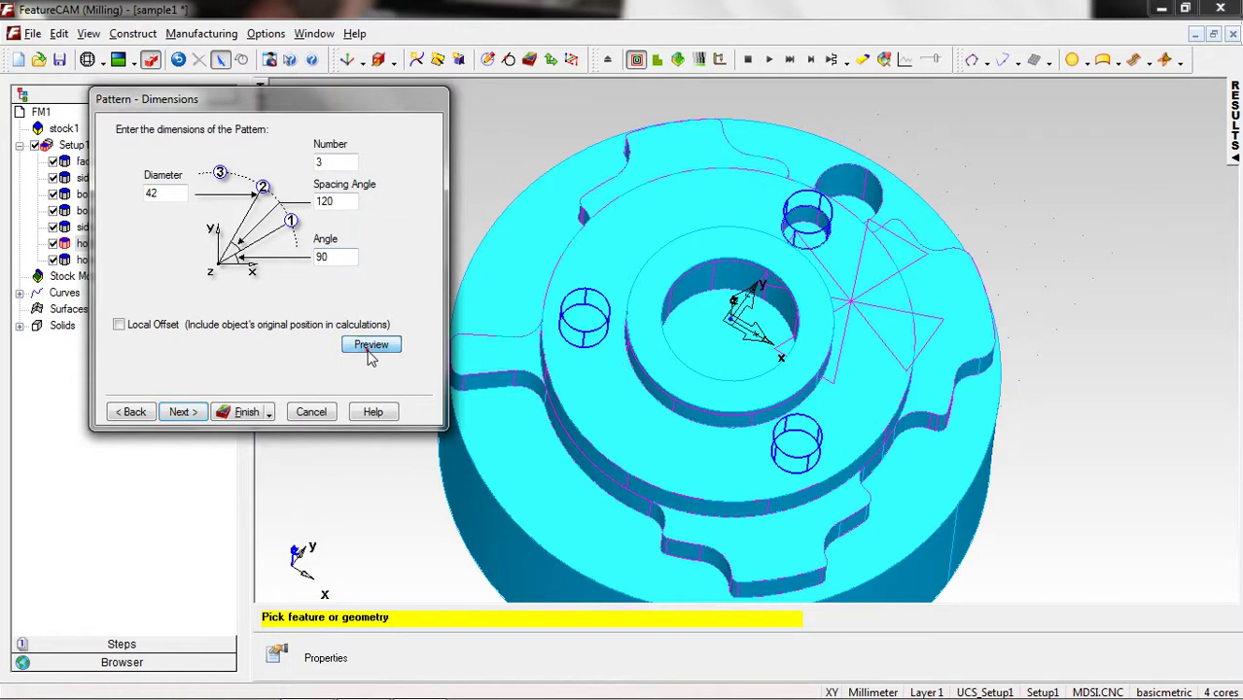
- Place the pattern at Z -5 and create pattern1
left_click(183, 412)
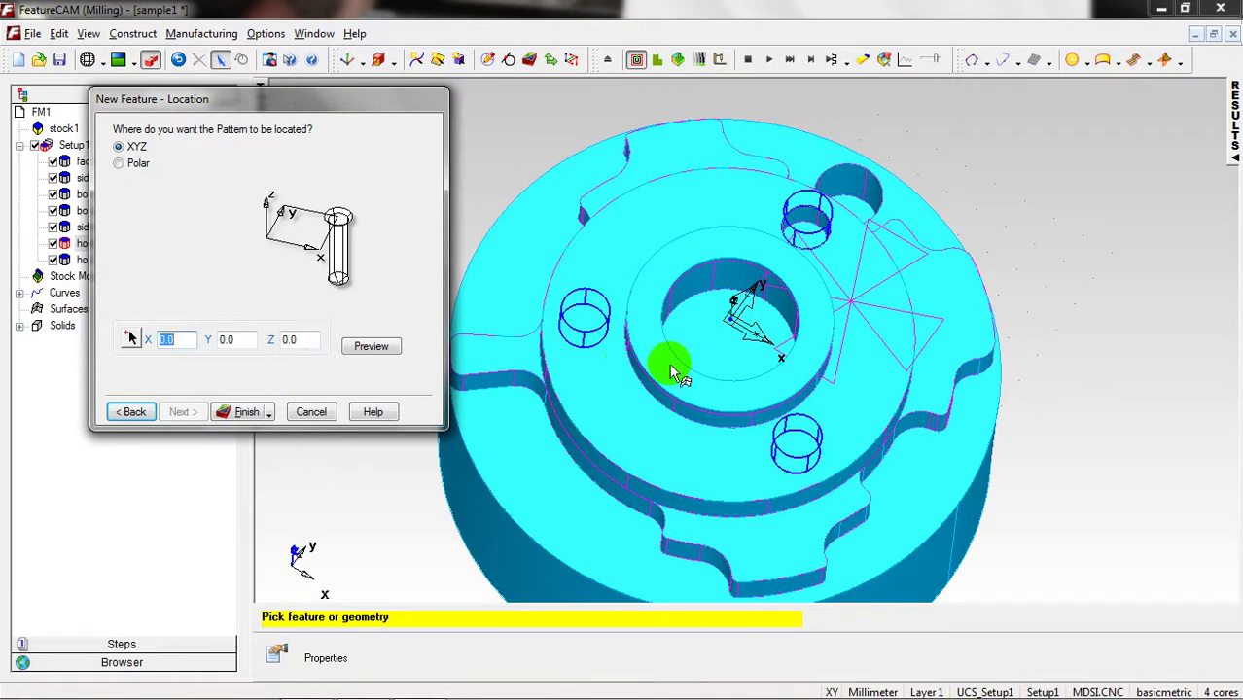
middle_click_drag(667, 361, 521, 296)
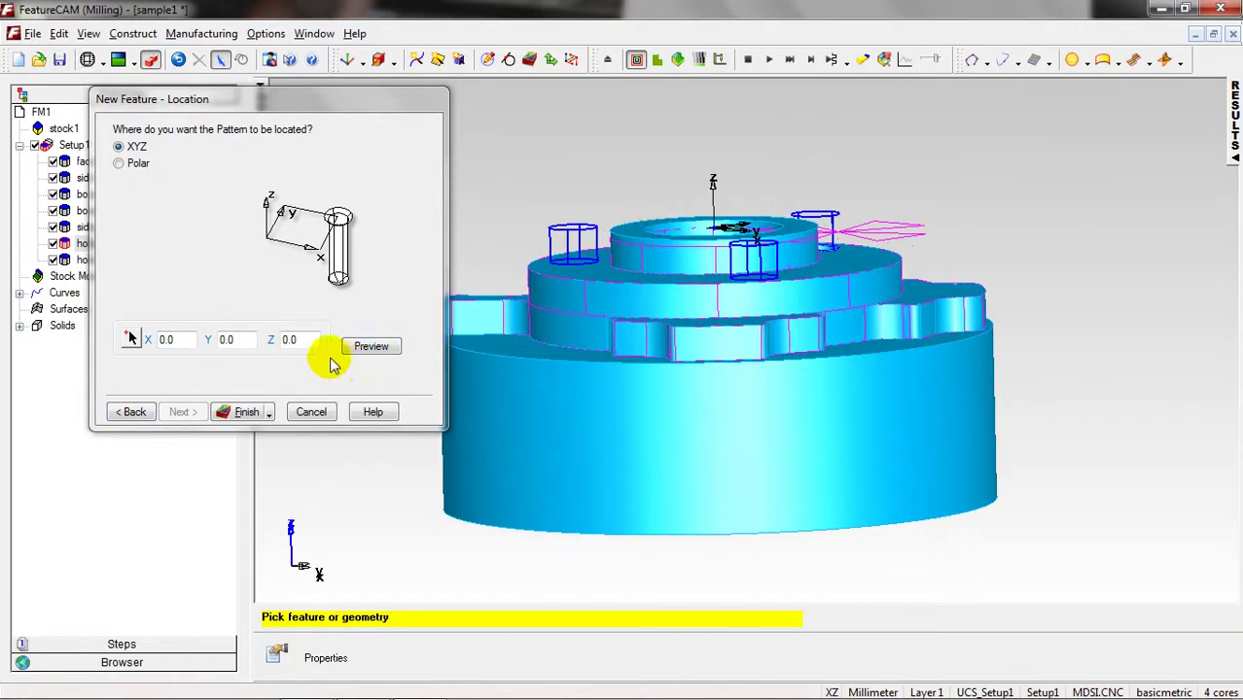
left_click_drag(314, 340, 281, 350)
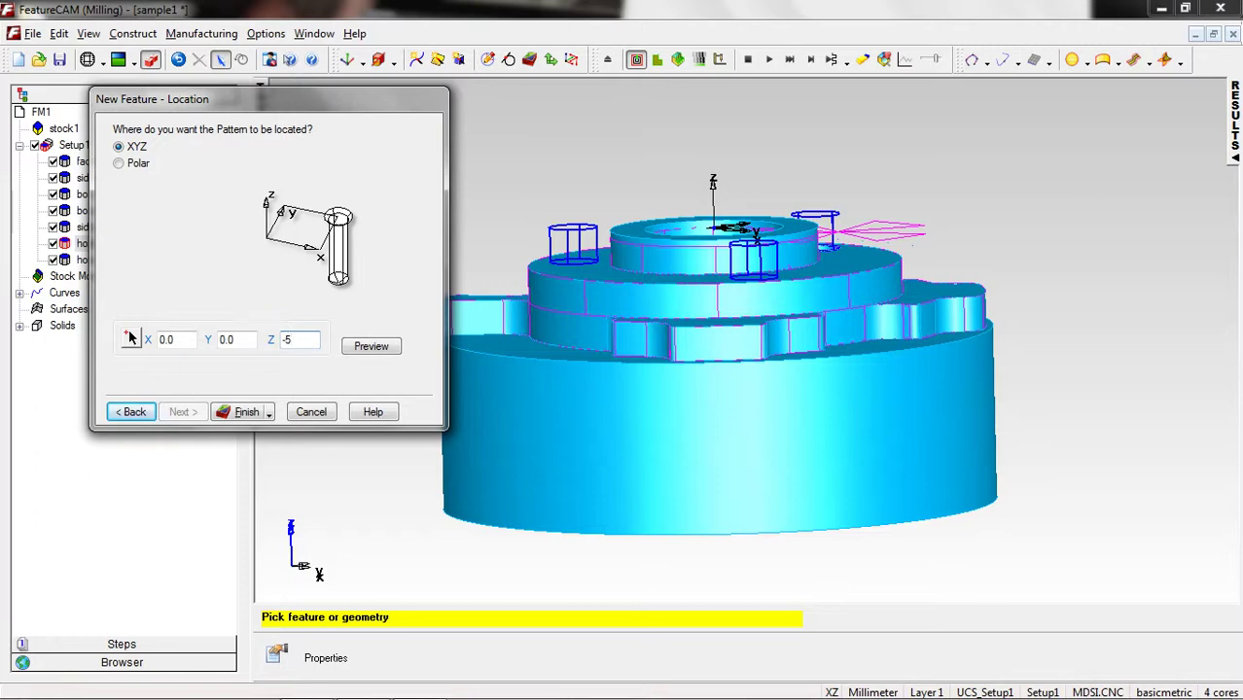
left_click(370, 347)
middle_click_drag(720, 291, 693, 356)
left_click(245, 413)
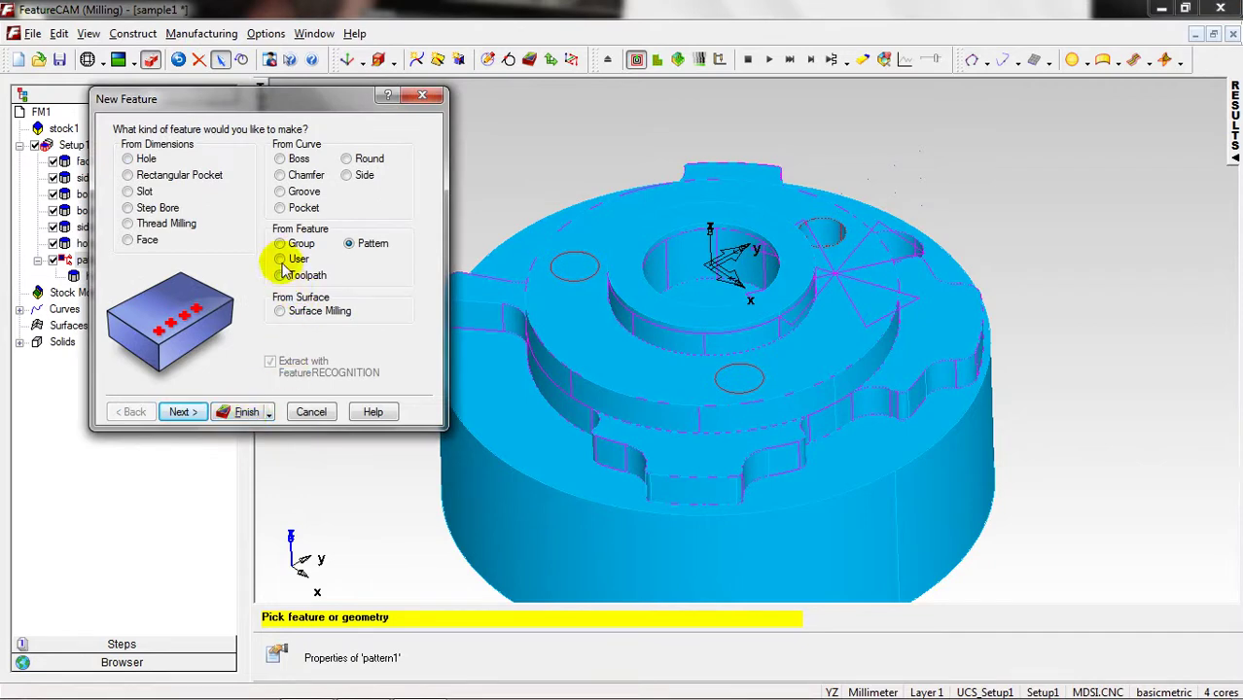
- Start a Group feature and add hole2 and pattern1 as its members
left_click(282, 243)
left_click_drag(303, 92, 472, 61)
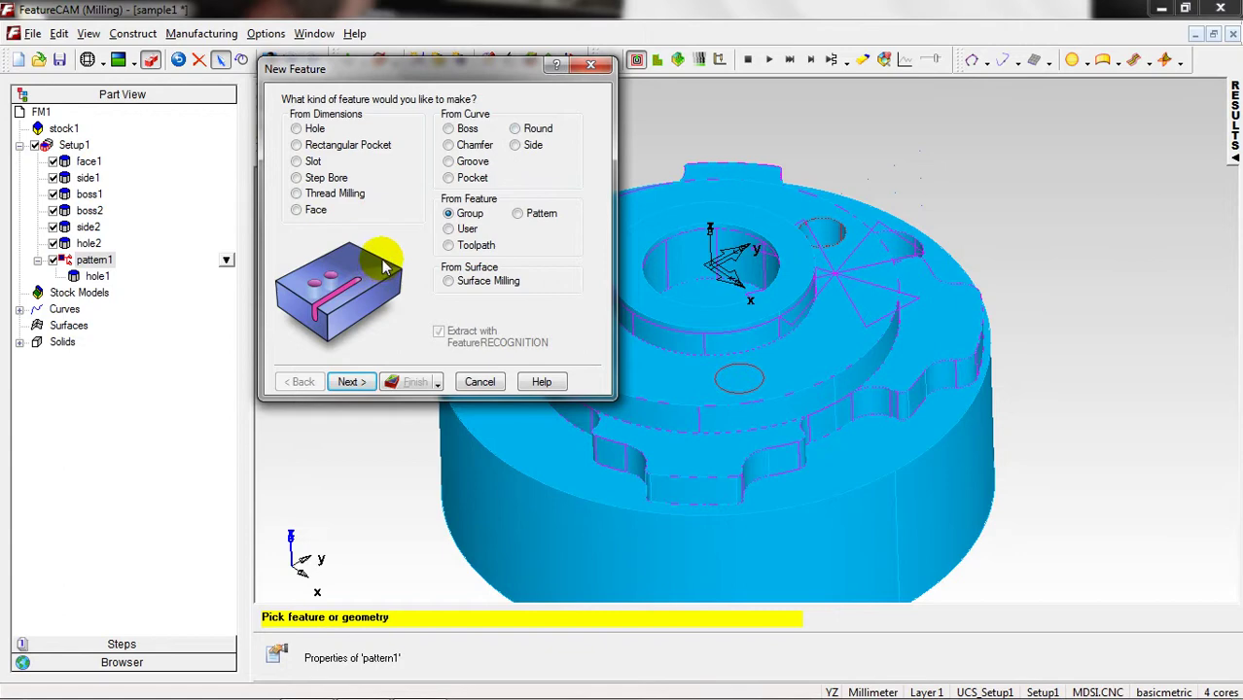
left_click(350, 382)
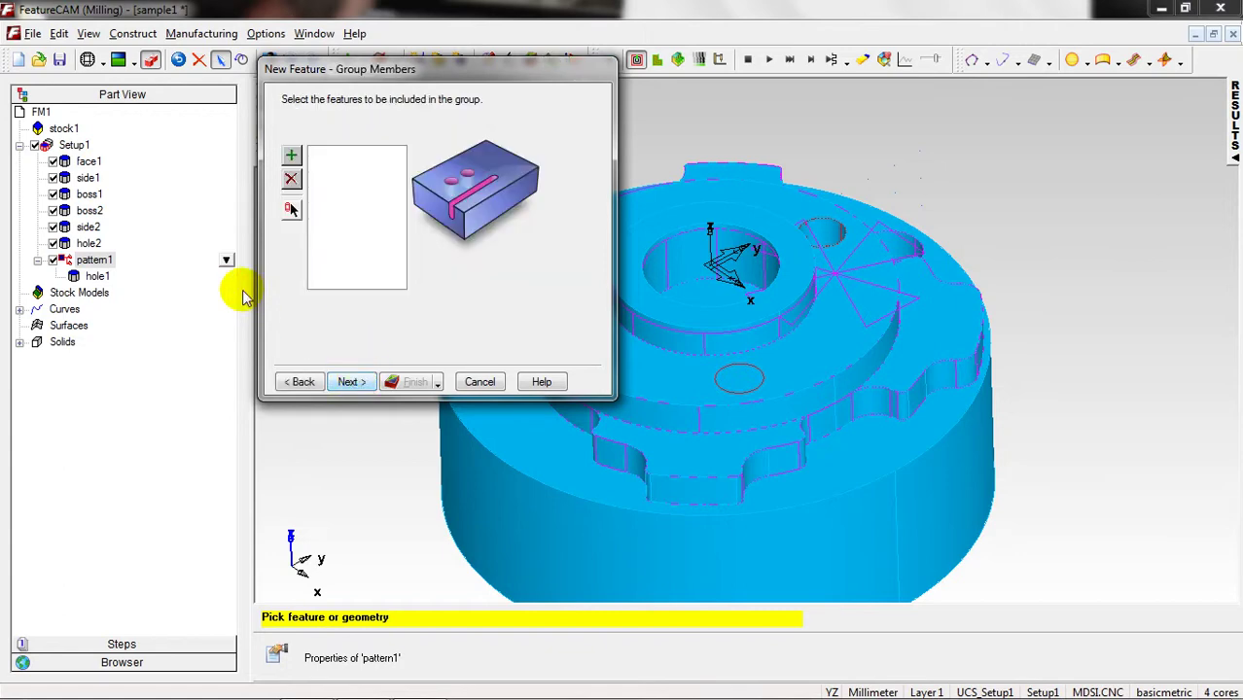
left_click(90, 244)
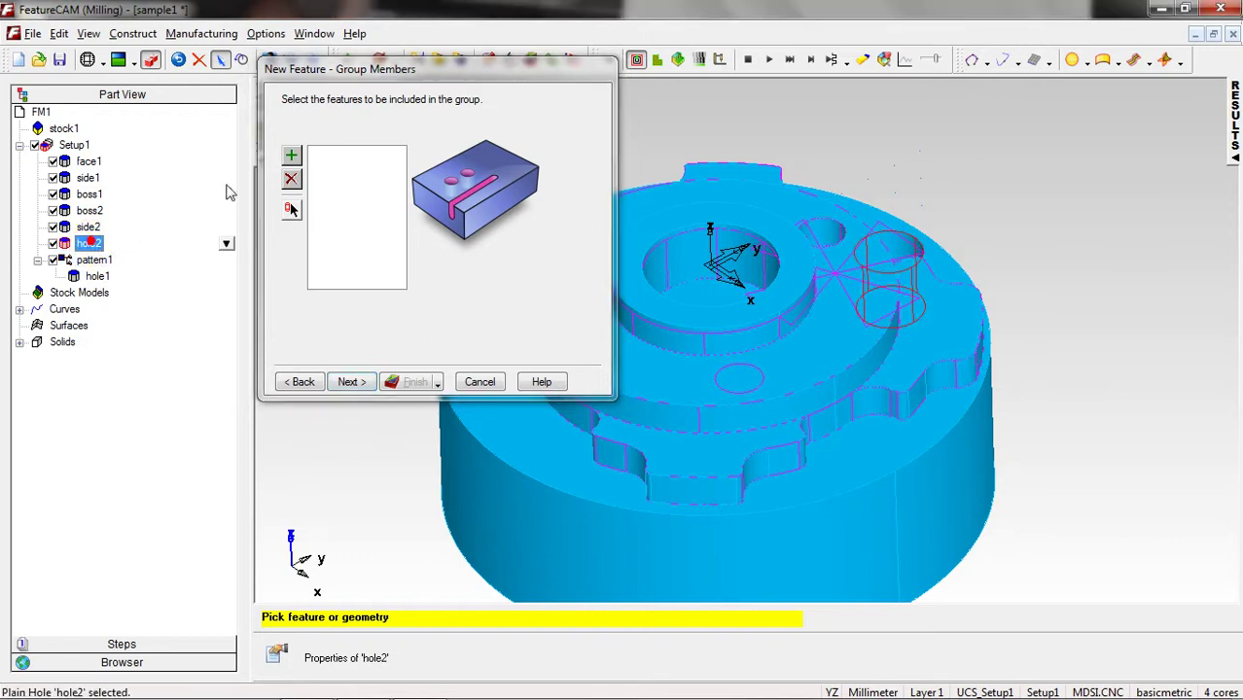
left_click(291, 156)
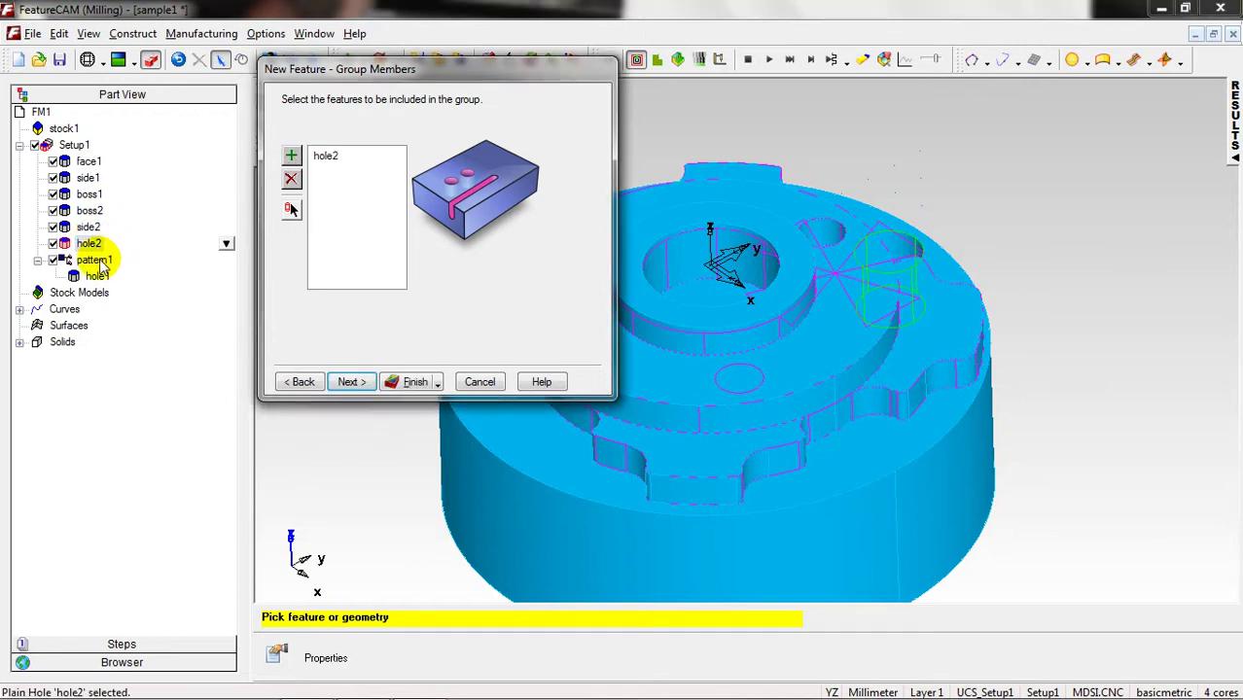
left_click(97, 260)
left_click(291, 156)
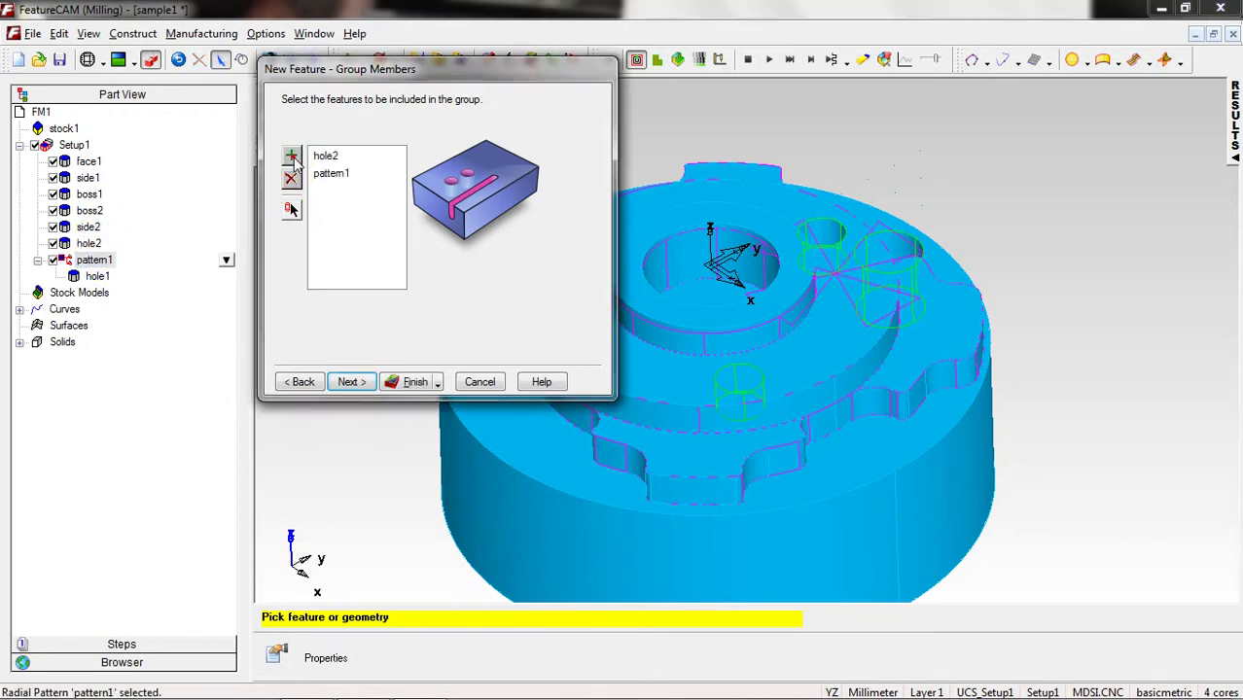
left_click(340, 382)
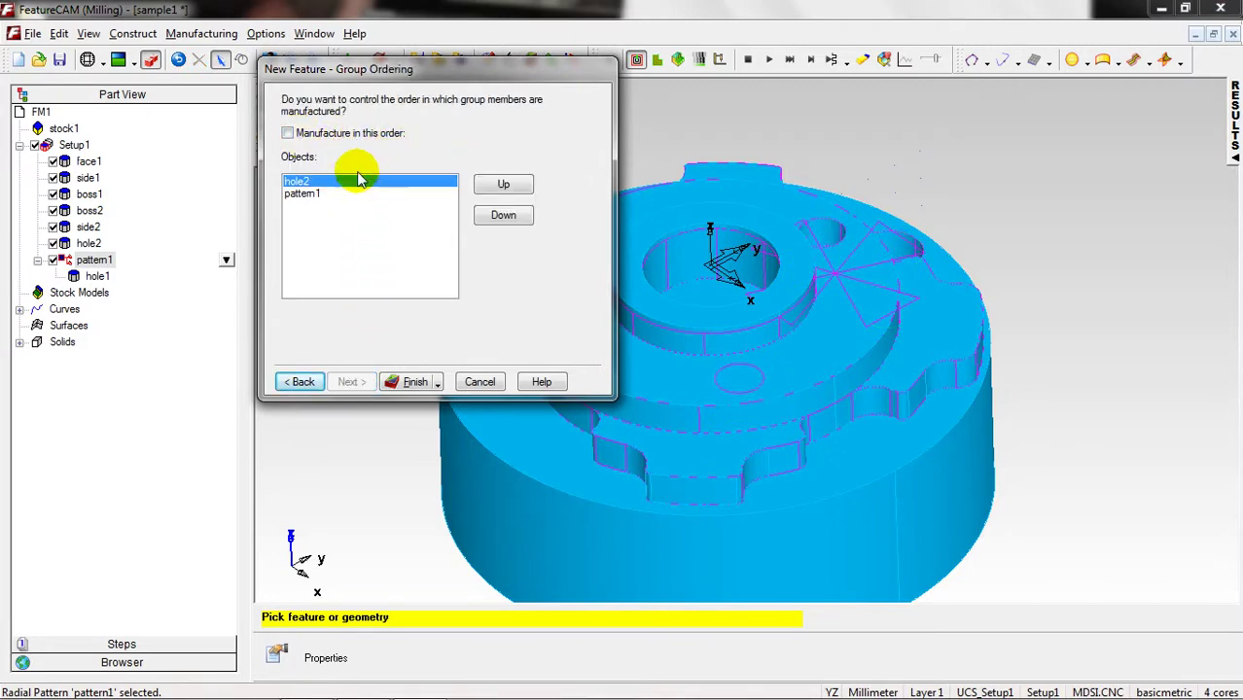
- Review the member order of hole2 and pattern1 and create group1
left_click(305, 195)
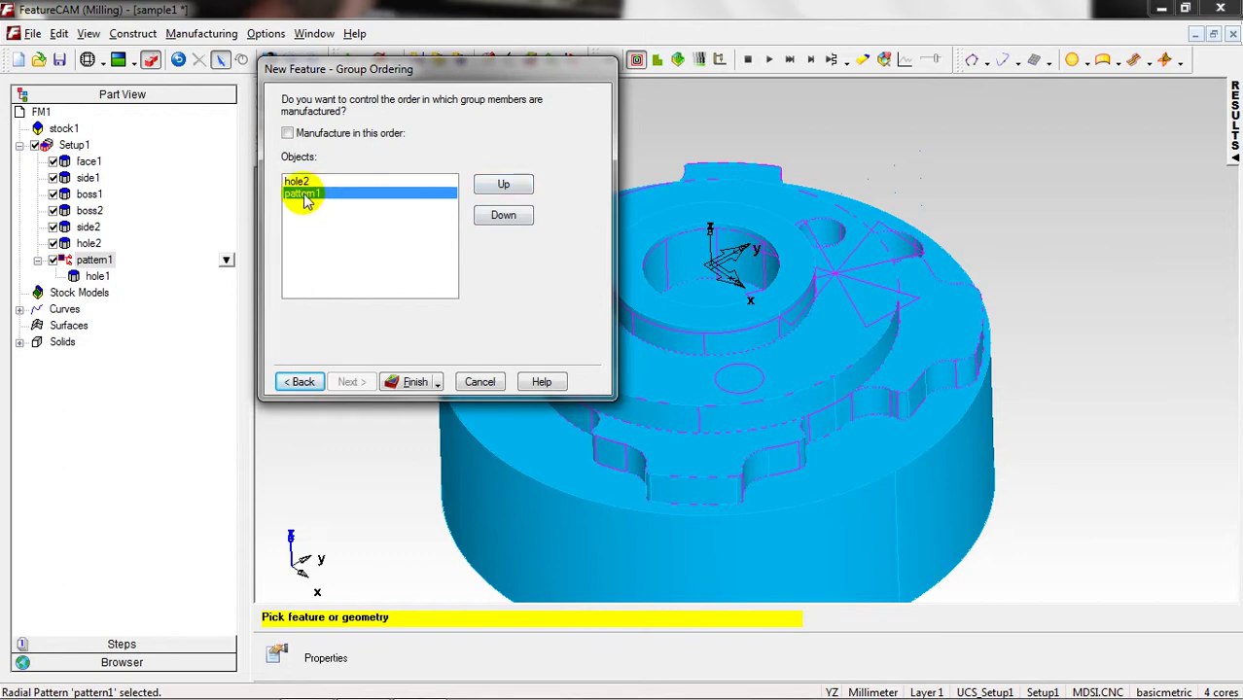
left_click(301, 182)
left_click(313, 198)
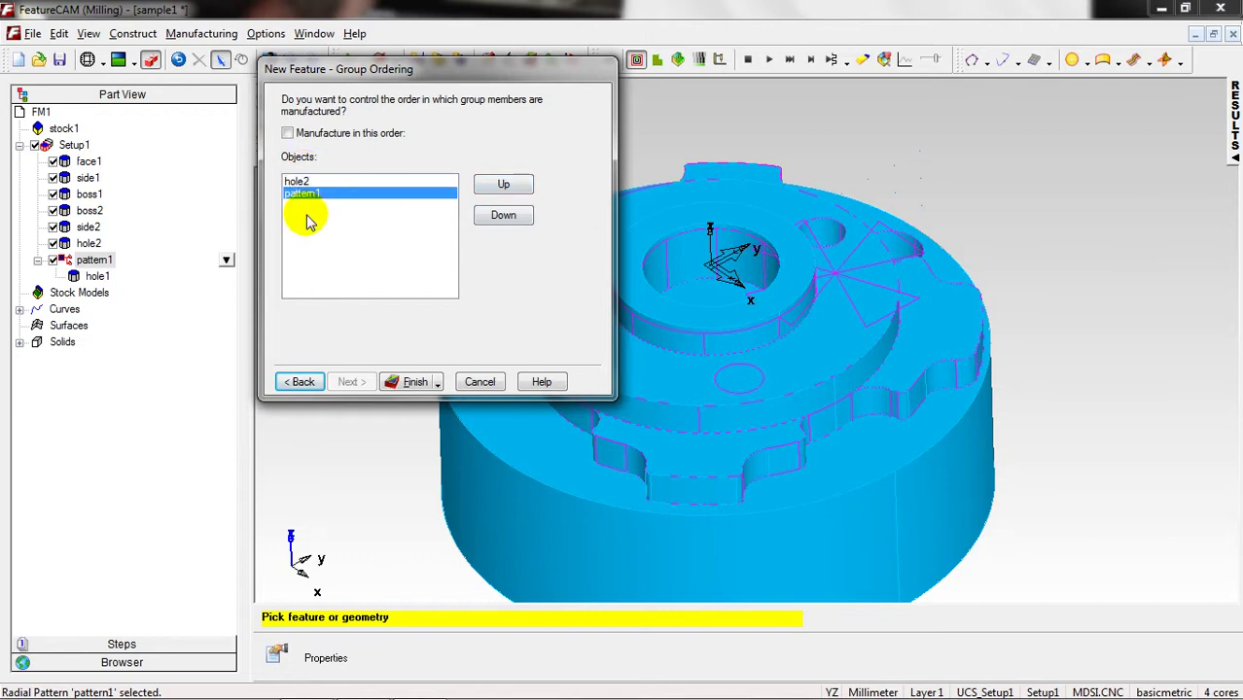
left_click(520, 187)
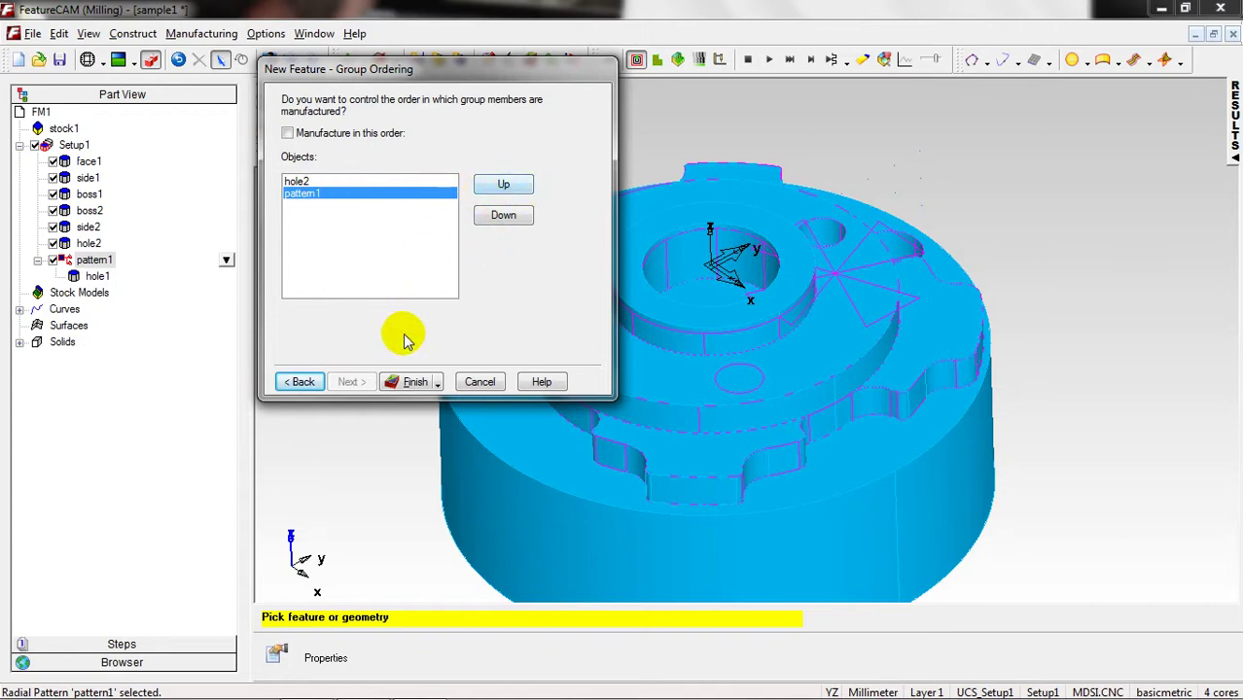
left_click(439, 384)
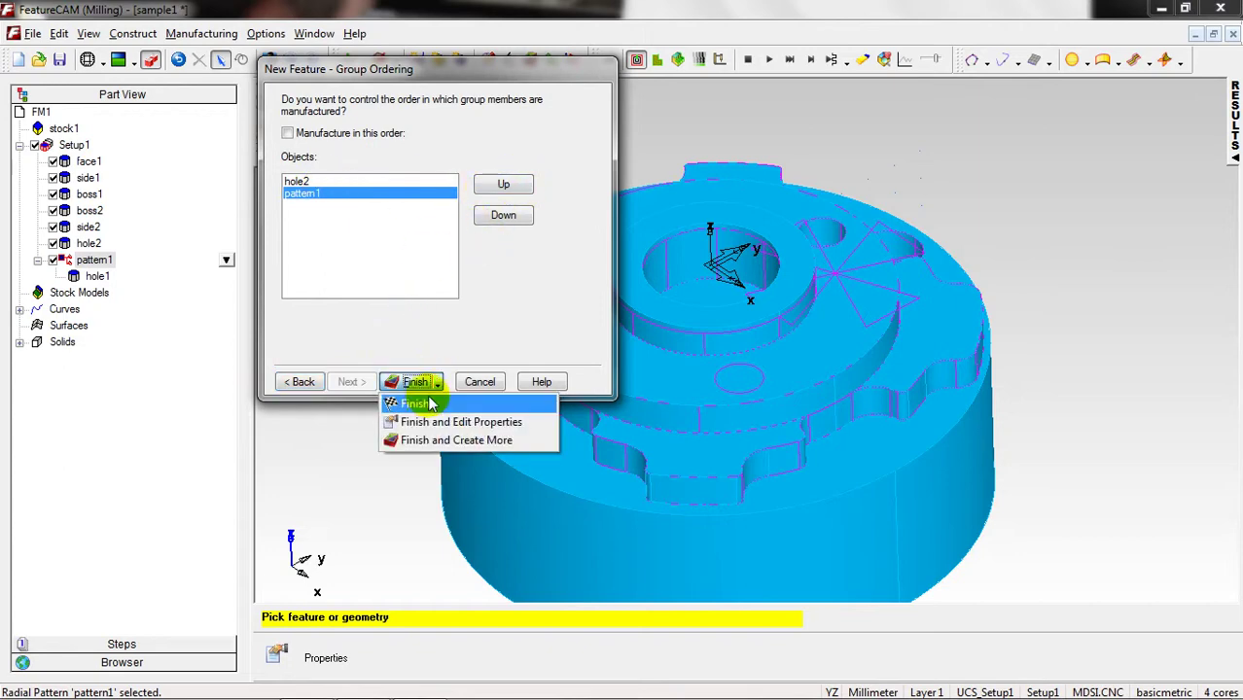
left_click(423, 401)
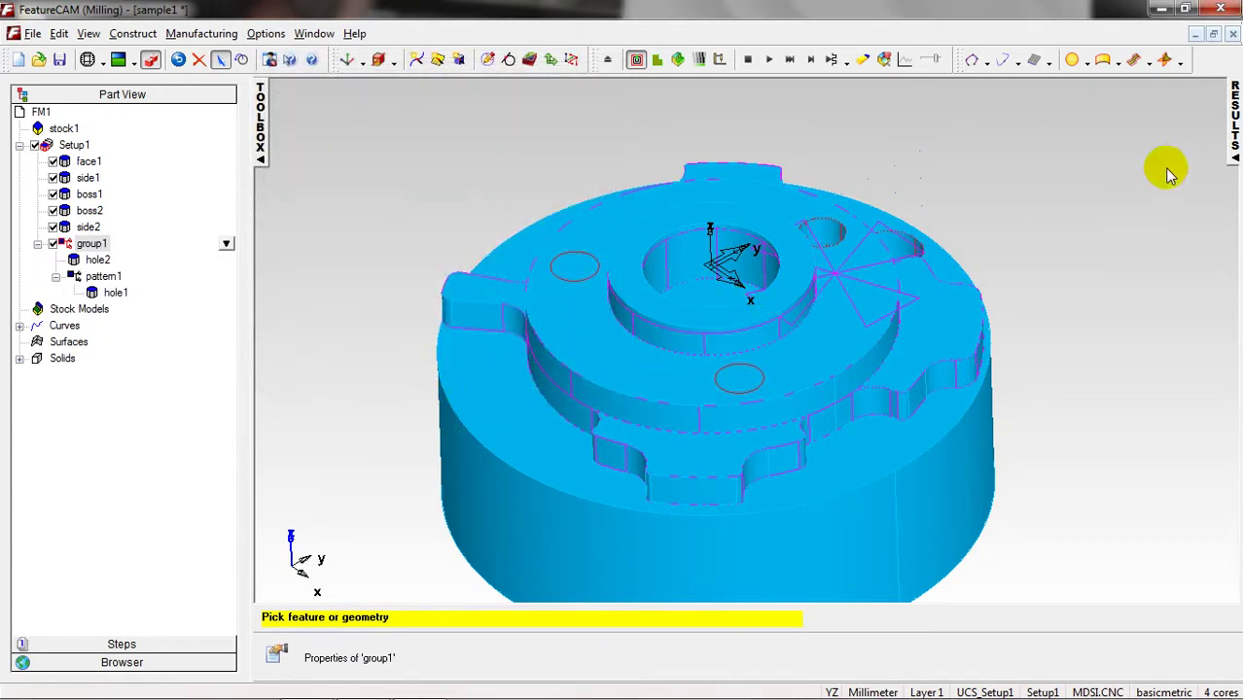
- Show the Operation List and switch it to Manual ordering, accepting the fixed-ordering warning
left_click(1235, 151)
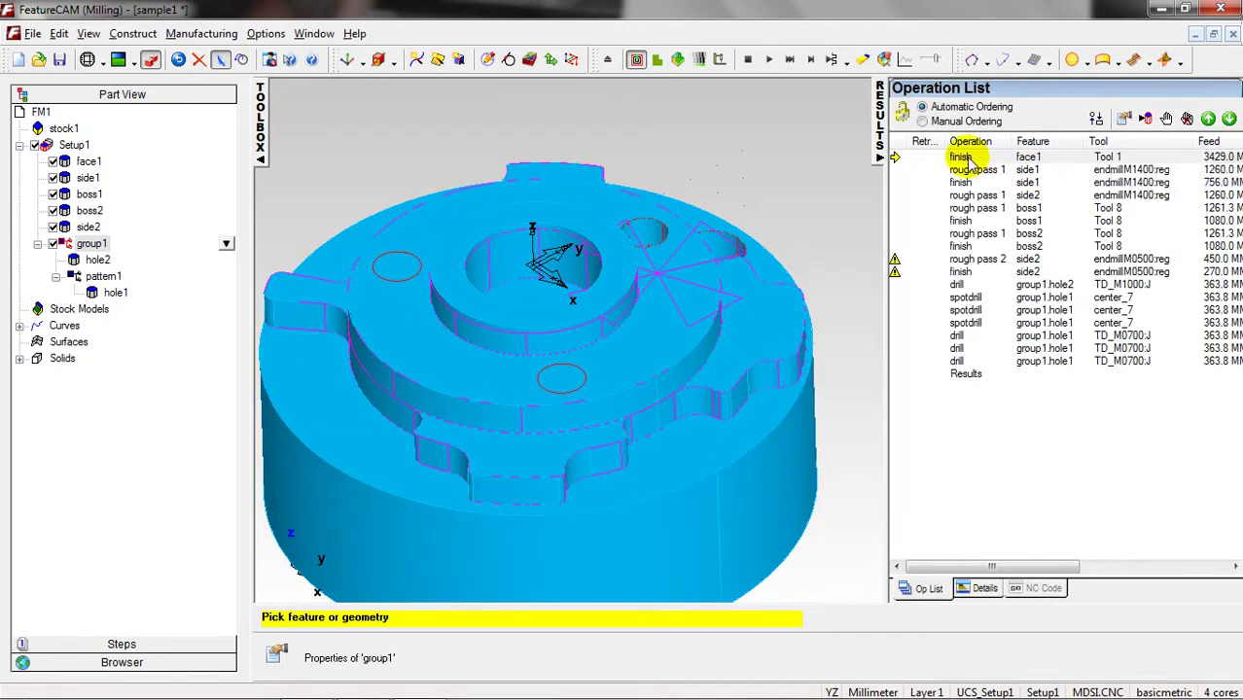
left_click(926, 124)
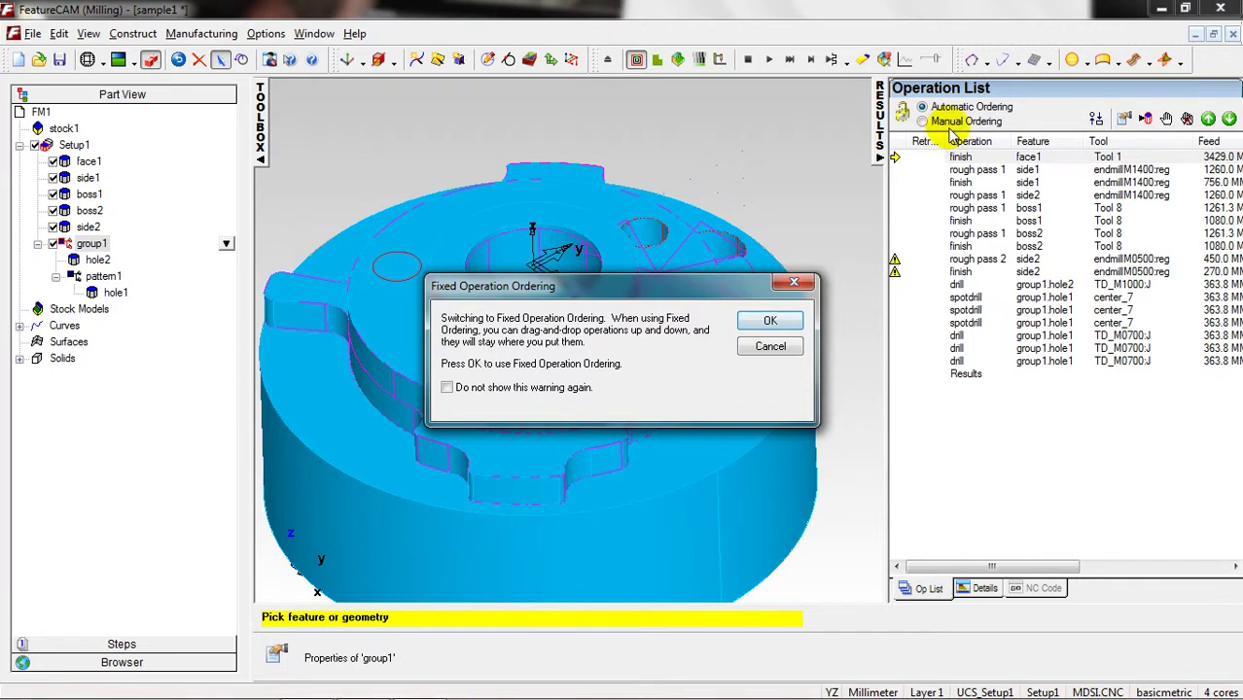
left_click(768, 322)
middle_click_drag(590, 319, 554, 360)
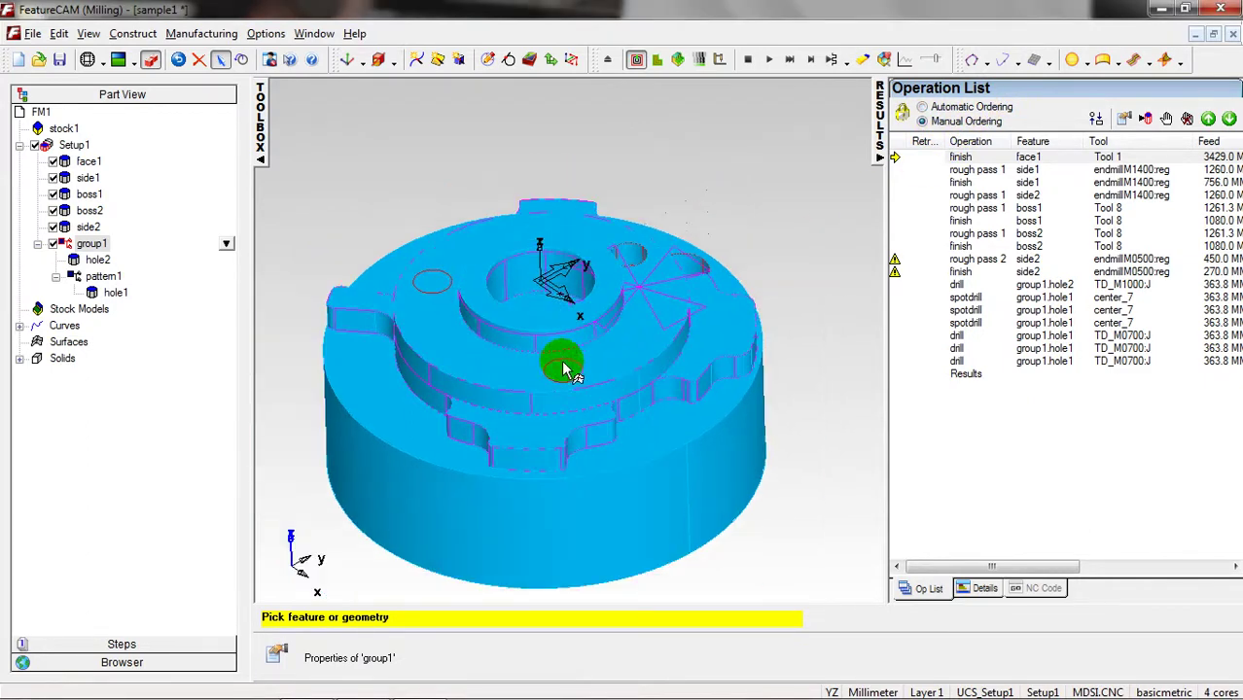
scroll(559, 331, "down", 3)
middle_click_drag(575, 318, 508, 339)
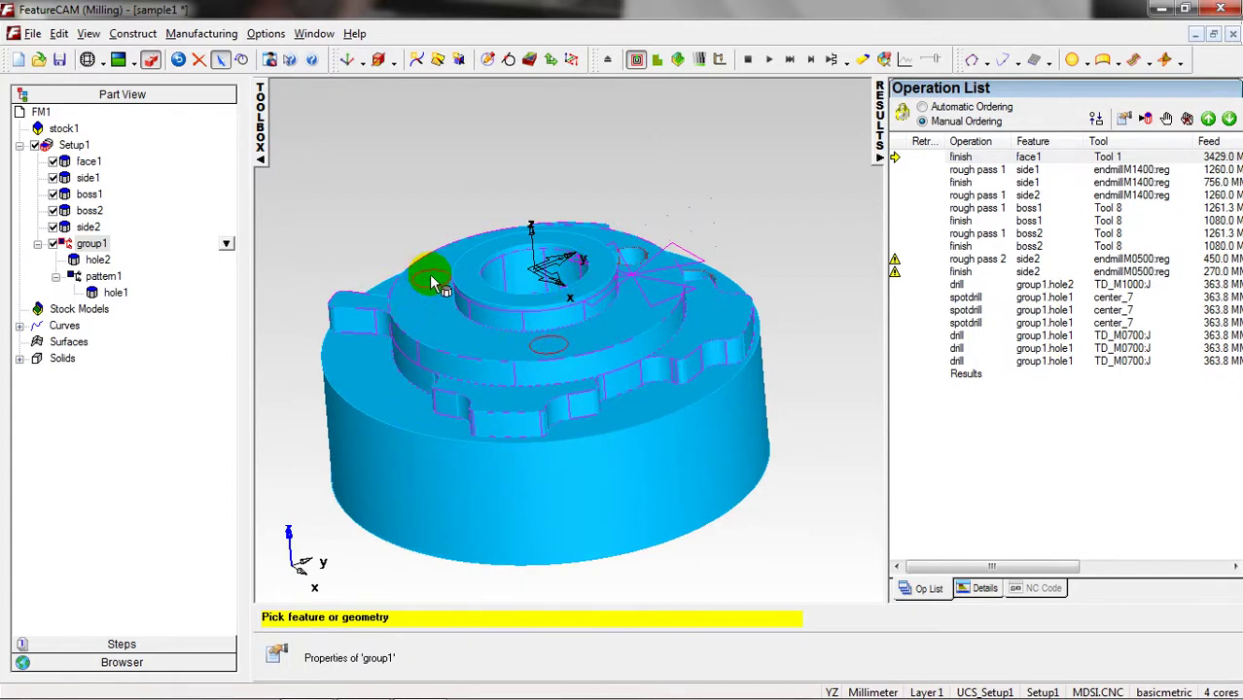
middle_click_drag(647, 335, 611, 332)
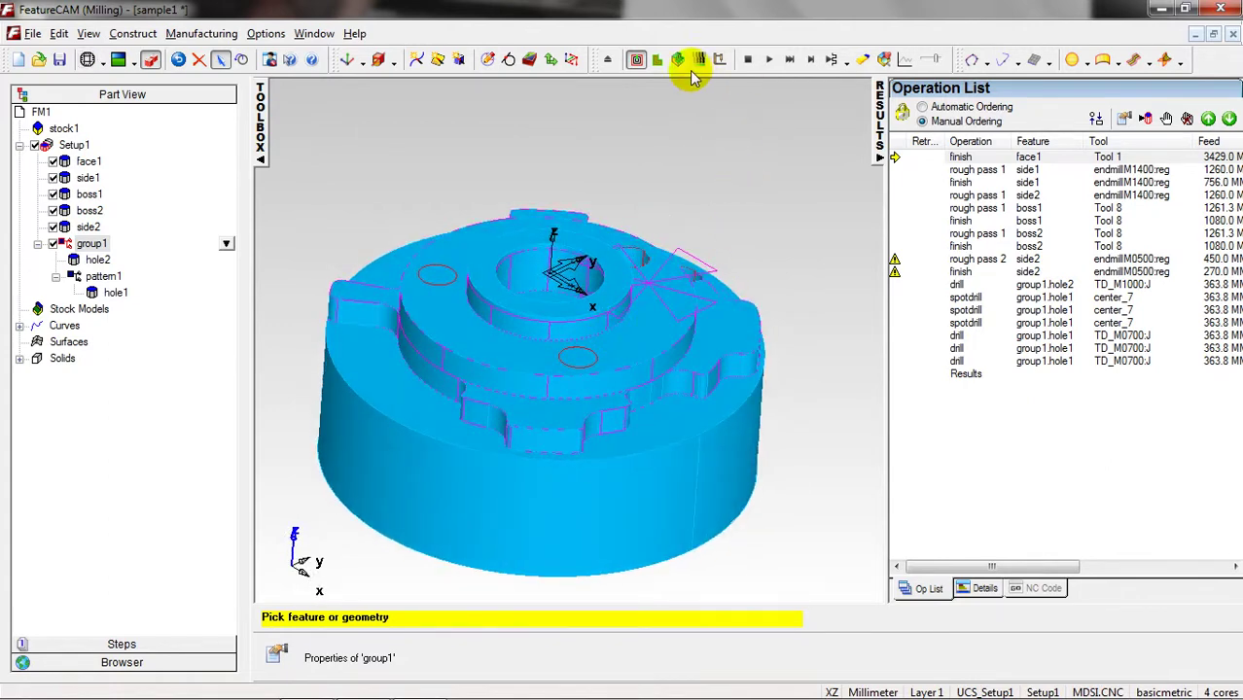
- Play the toolpaths, then run the 3D stock-cutting simulation through to the finished part
left_click(769, 61)
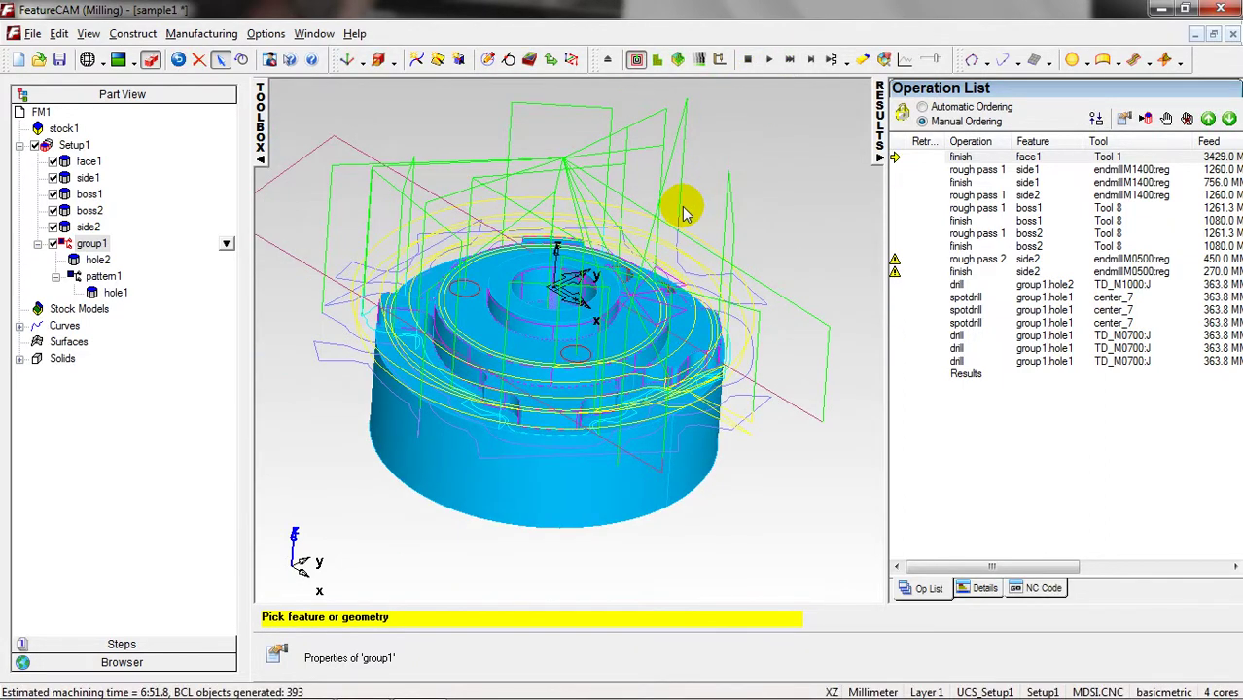
left_click(679, 61)
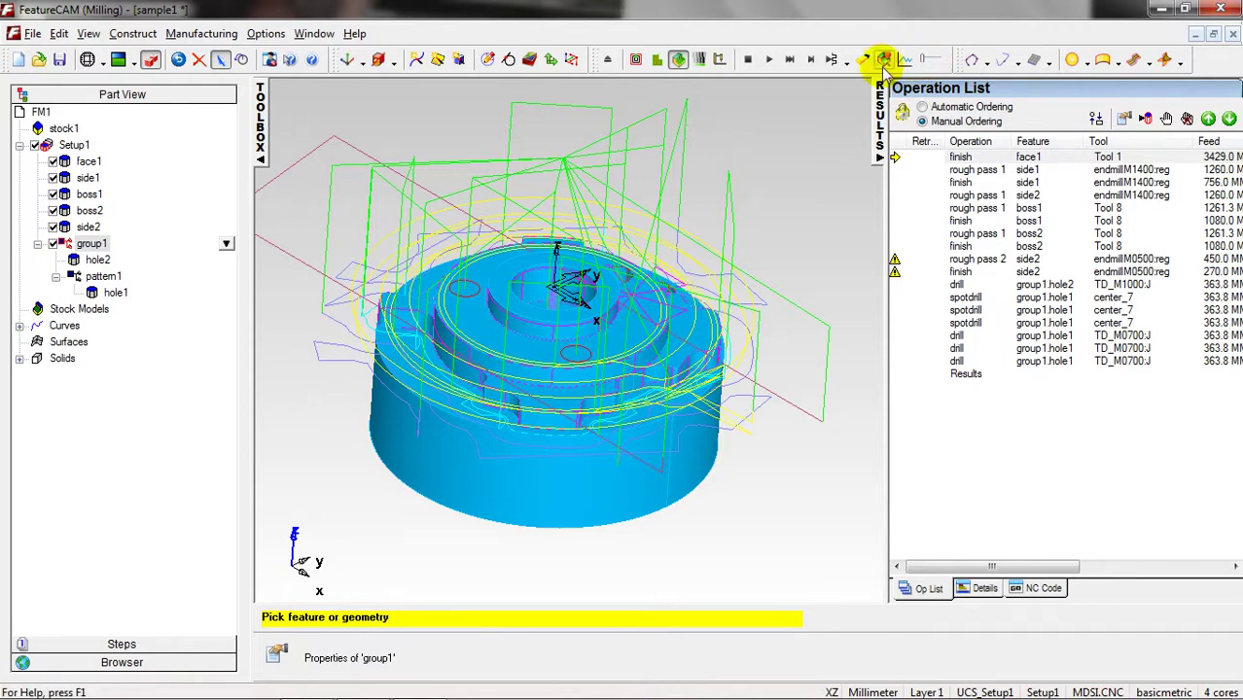
left_click(769, 61)
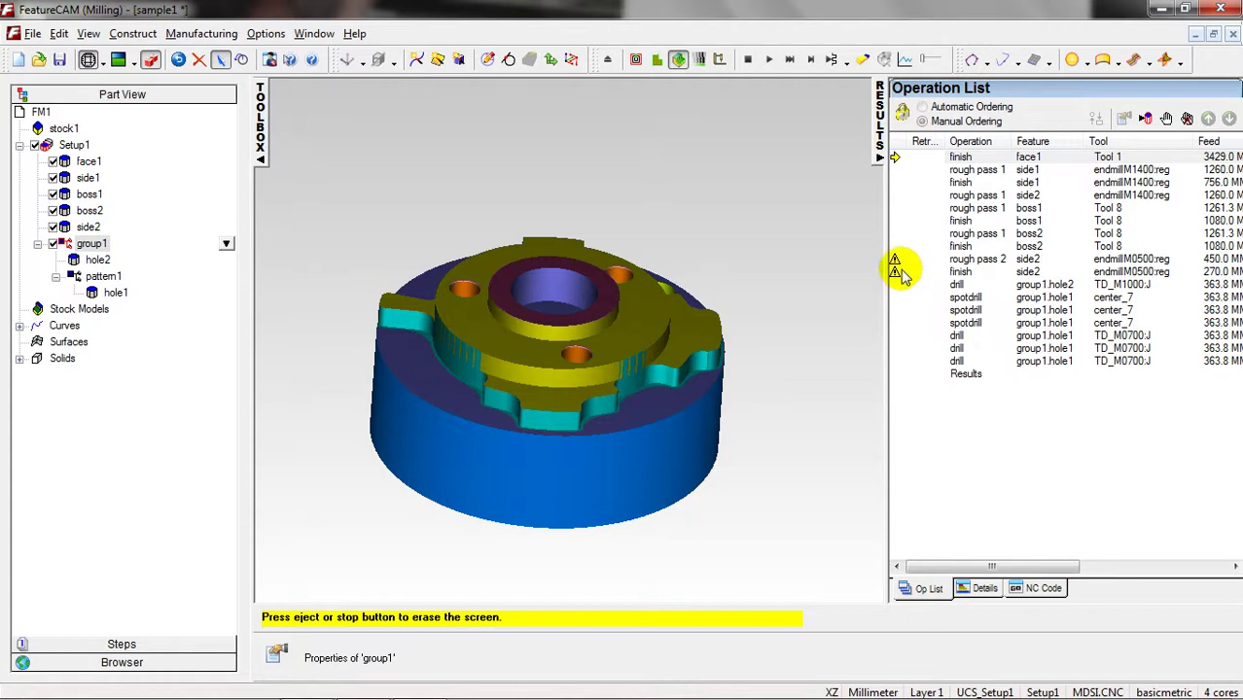
- Read side2's rough-pass tool-diameter warning in Details, then go back to the Operation List
mouse_move(894, 263)
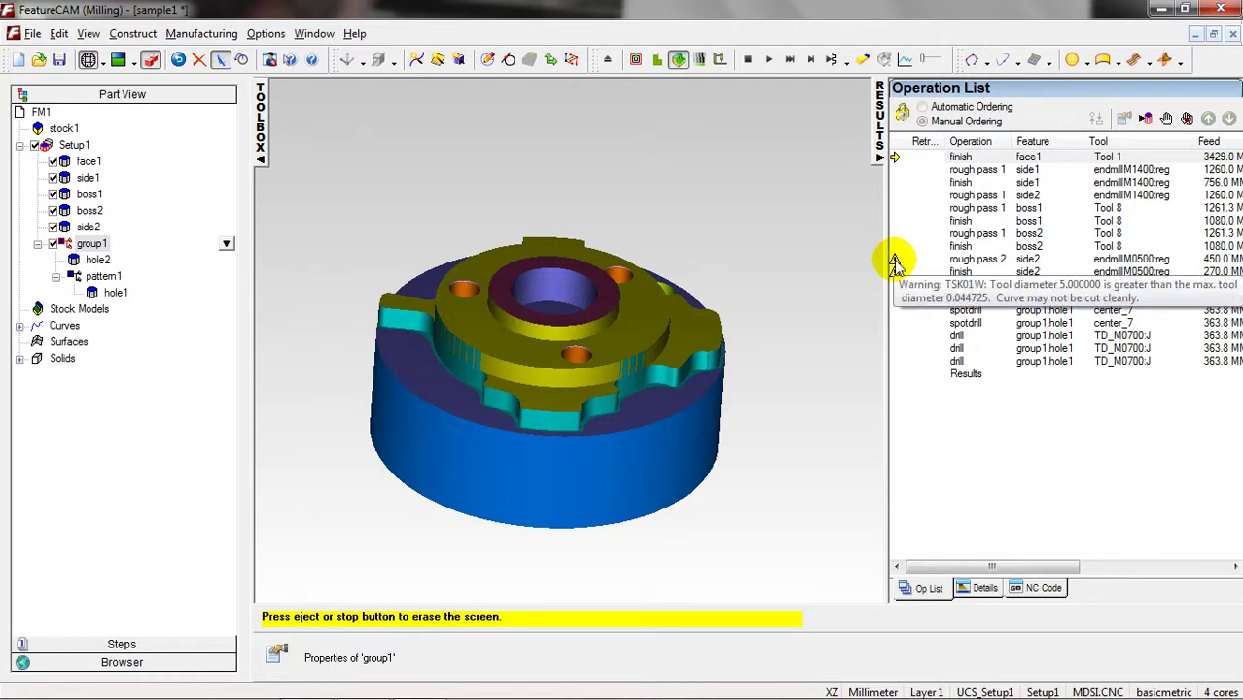
double_click(894, 263)
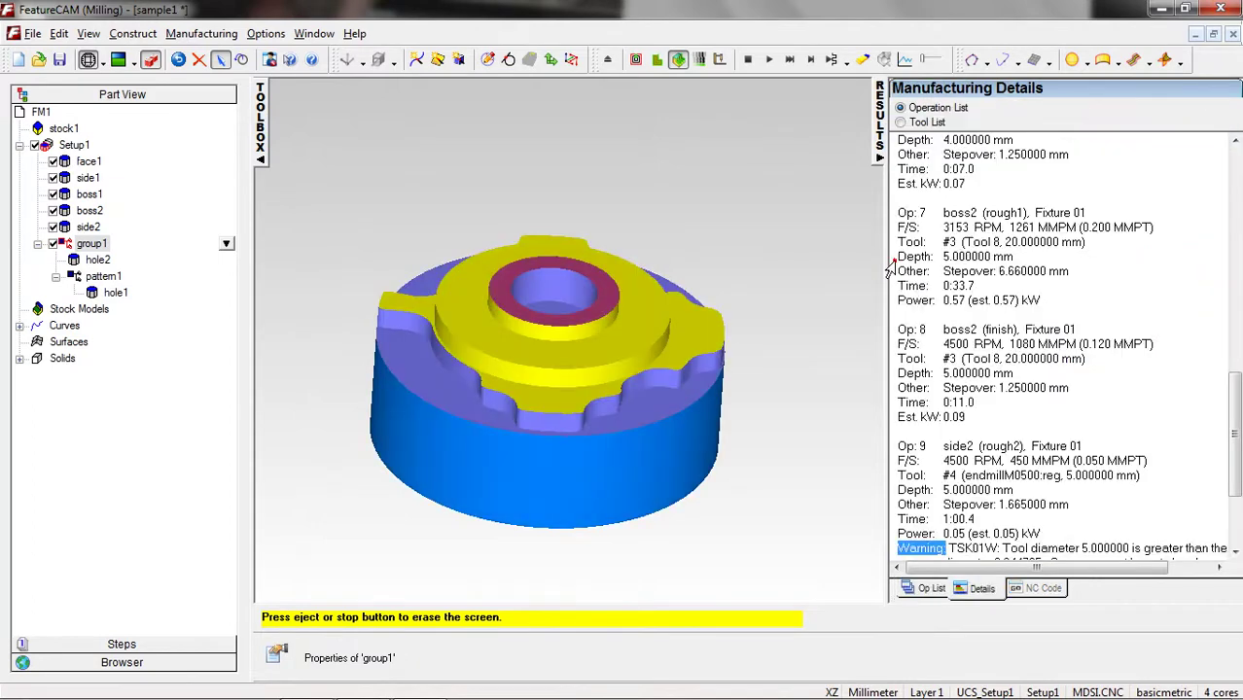
scroll(982, 530, "down", 1)
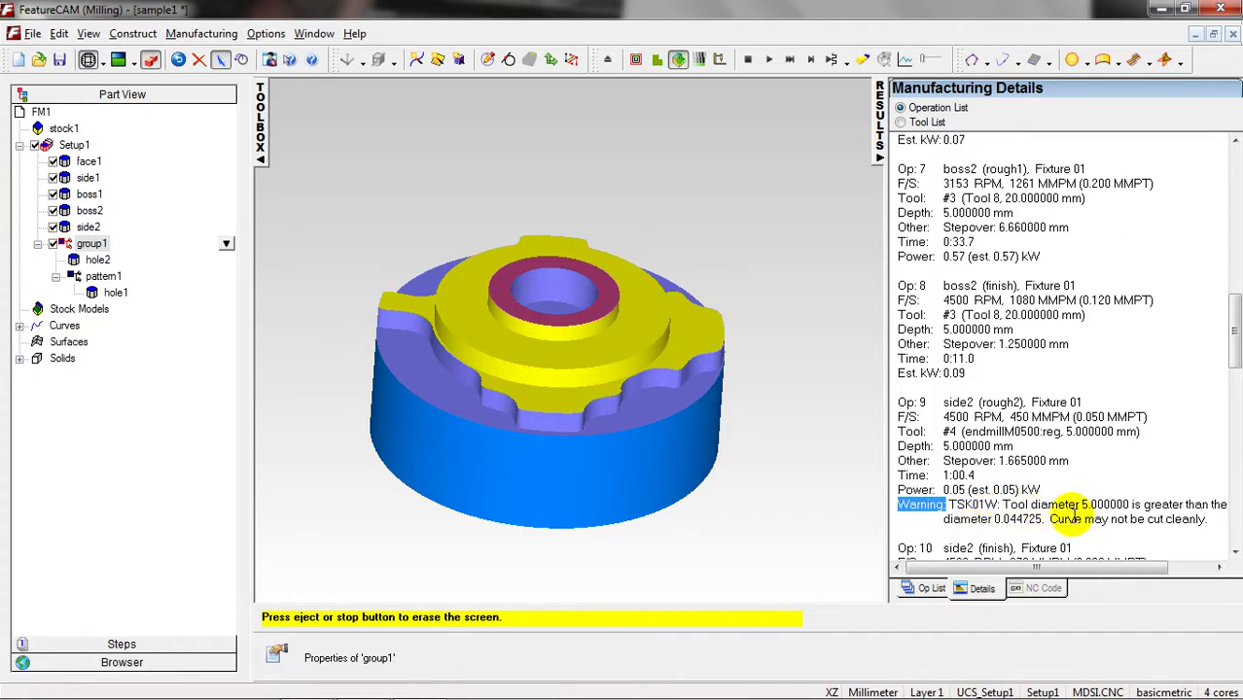
mouse_move(1115, 570)
left_mouse_down()
mouse_move(1127, 568)
mouse_move(1116, 571)
left_mouse_up()
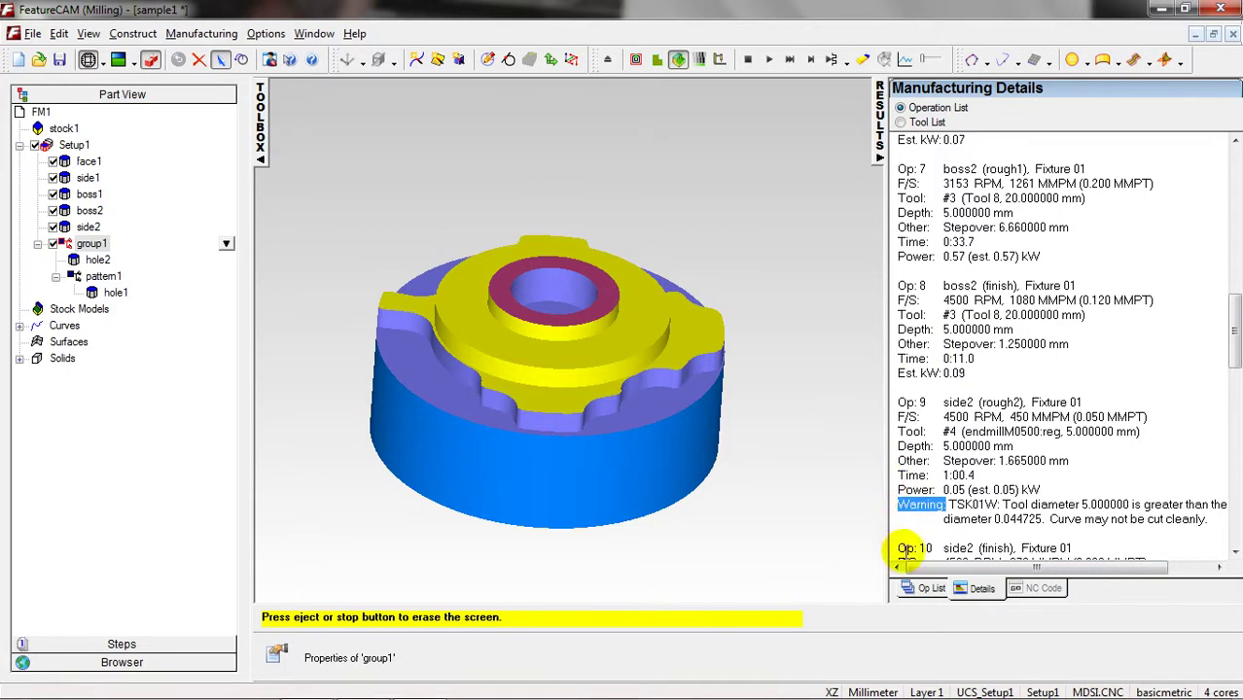
left_click(926, 588)
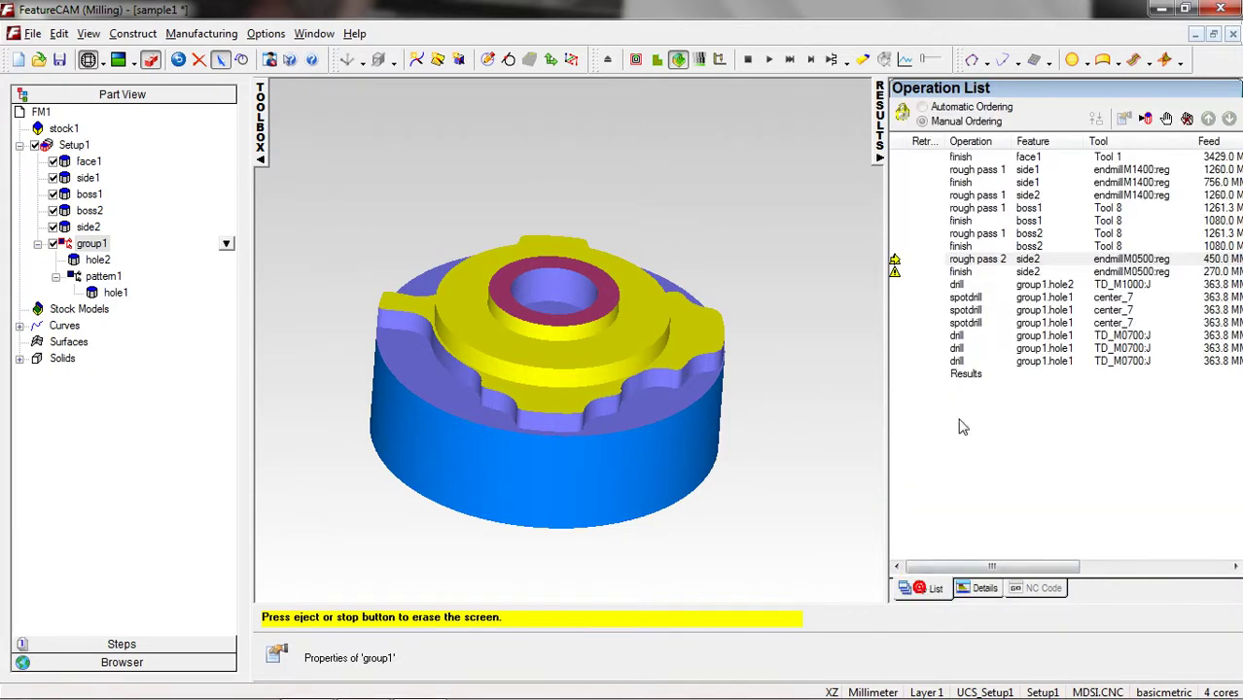
- Widen the operation list to show speed and depth, select finish face1, and return to the part view
left_click(893, 192)
left_click_drag(889, 185, 675, 194)
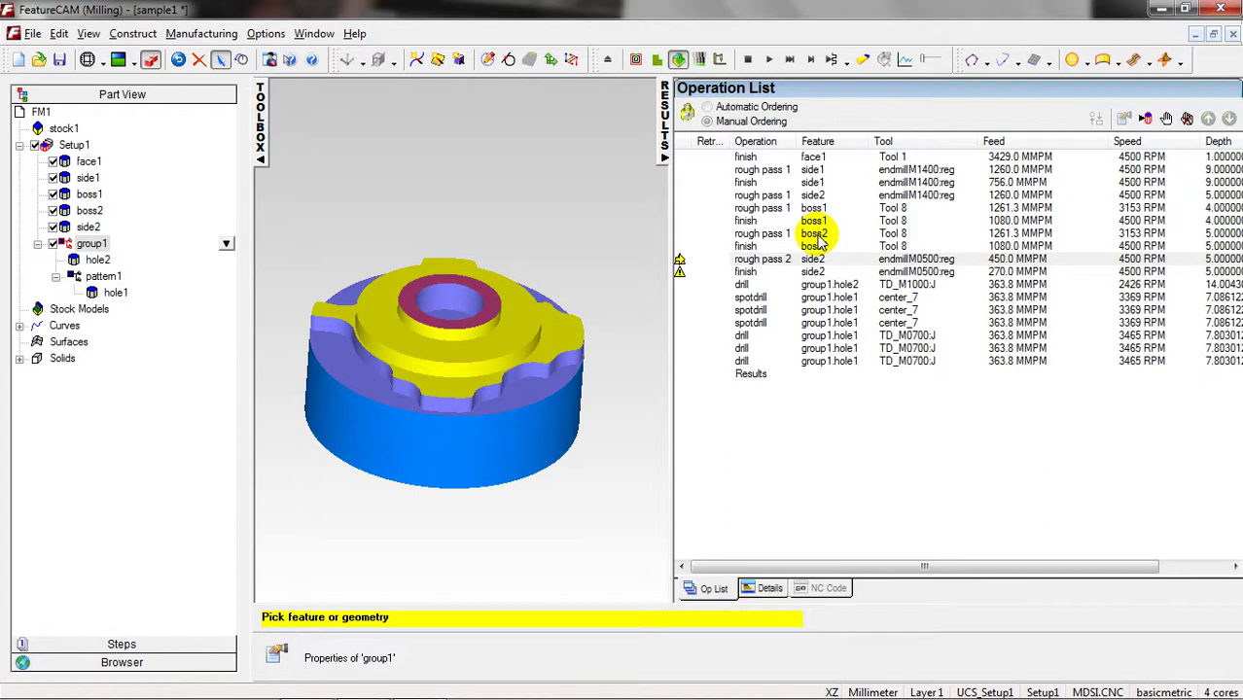
left_click(814, 159)
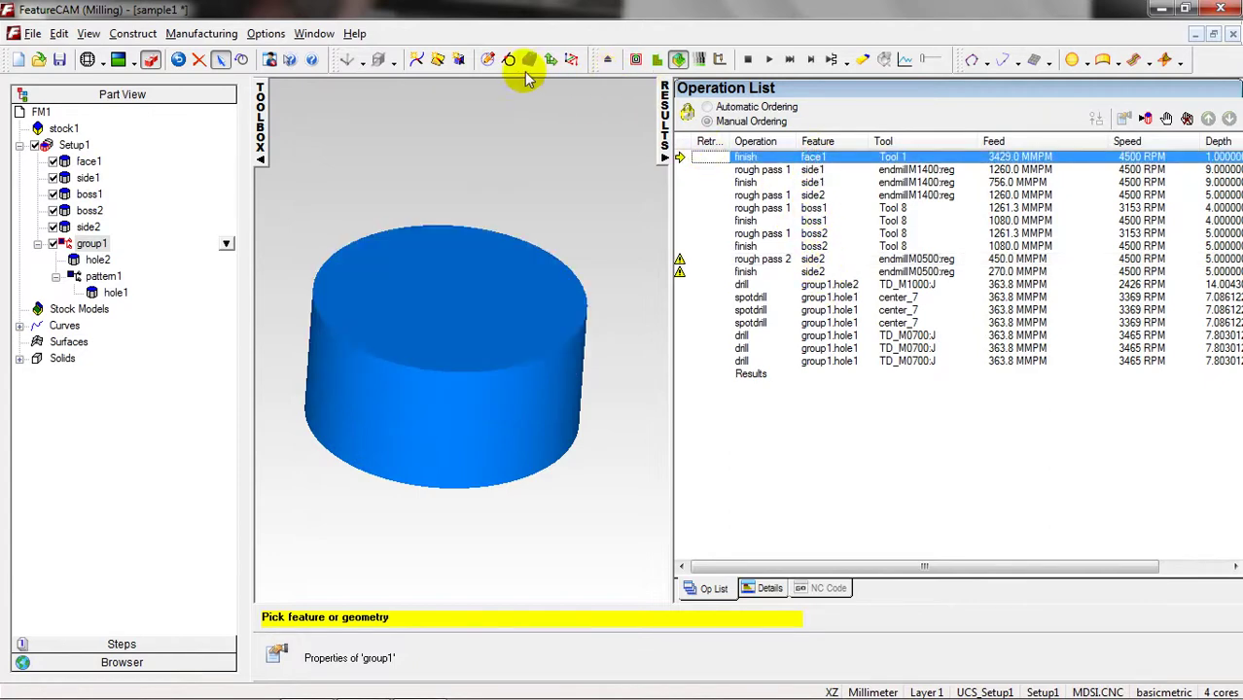
left_click(605, 62)
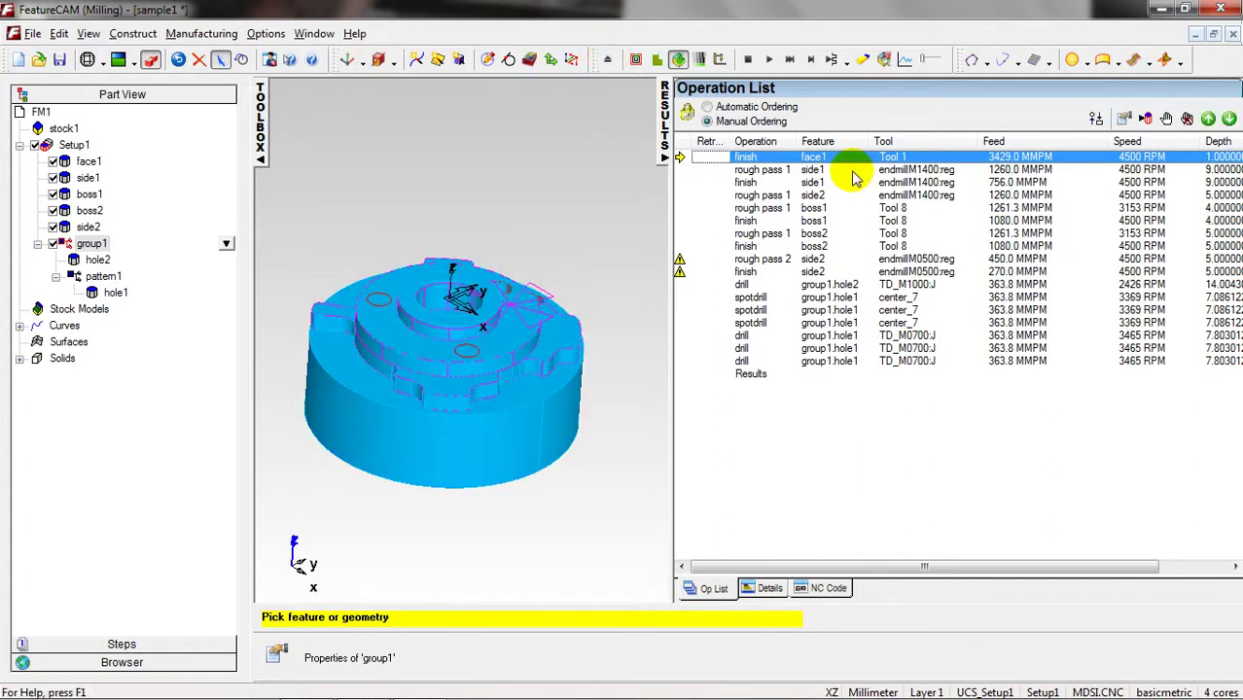
mouse_move(826, 166)
left_mouse_down()
mouse_move(824, 286)
mouse_move(816, 157)
left_mouse_up()
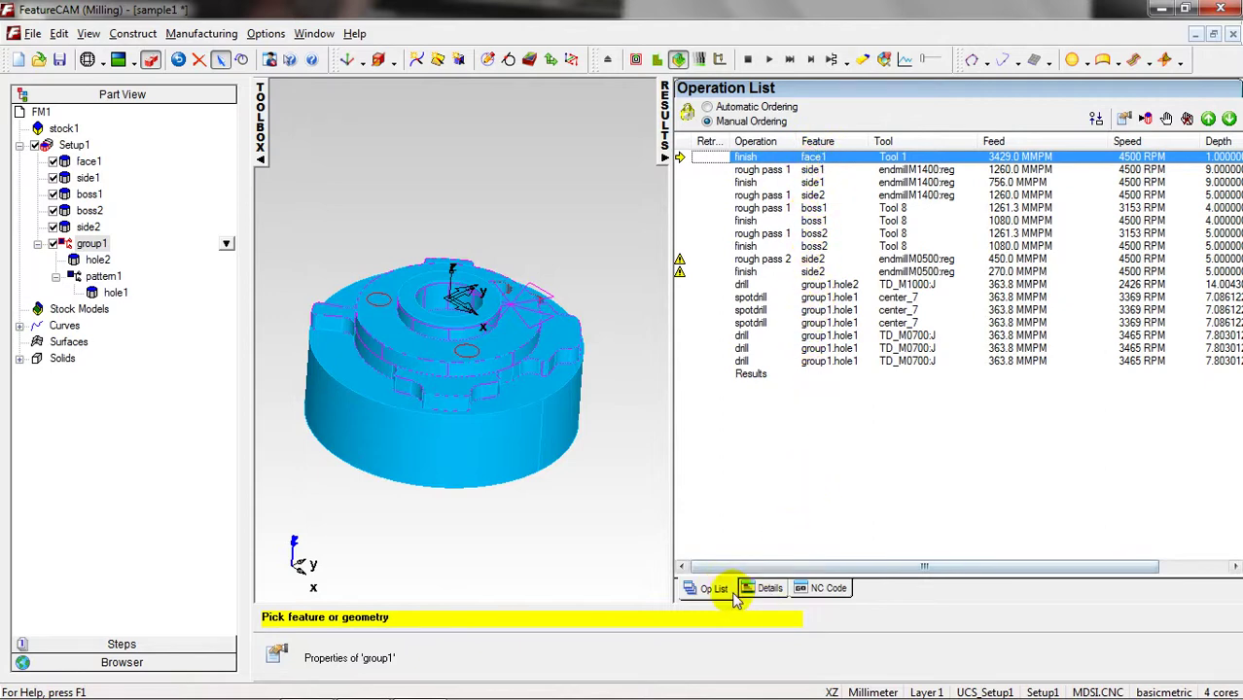
- Review the per-operation Manufacturing Details sheet, then switch to the tool list of seven tools
left_click(765, 588)
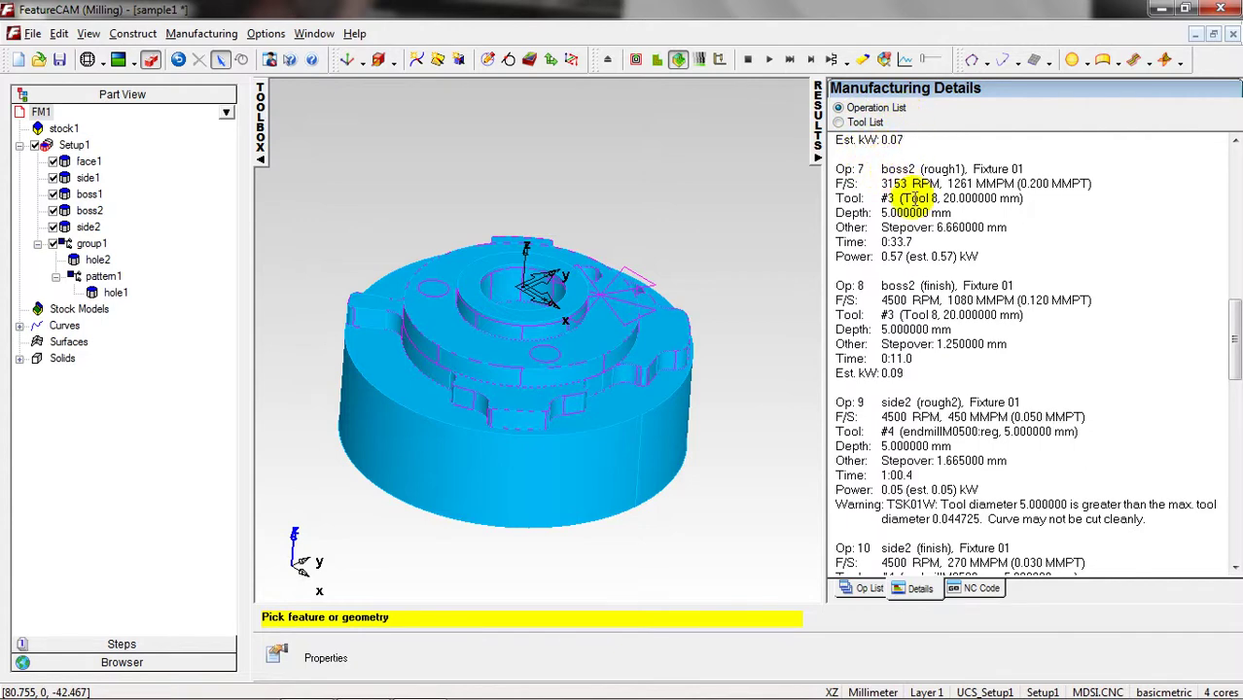
left_click_drag(1234, 333, 1211, 160)
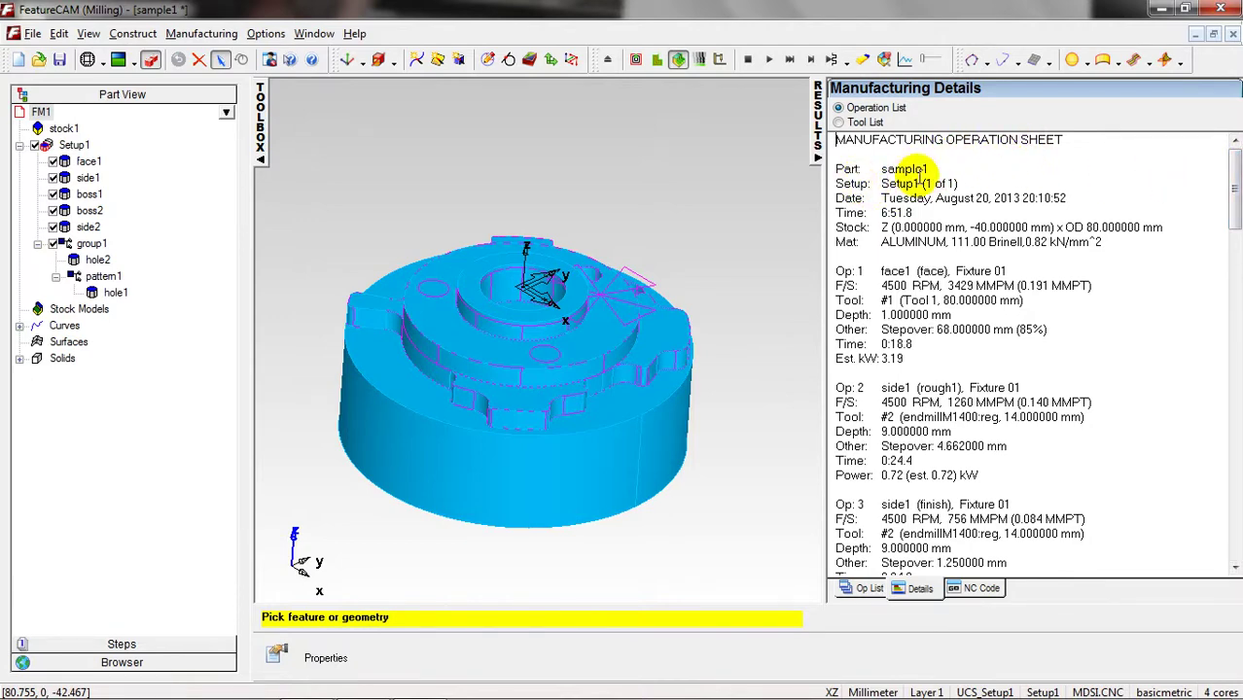
scroll(886, 316, "down", 1)
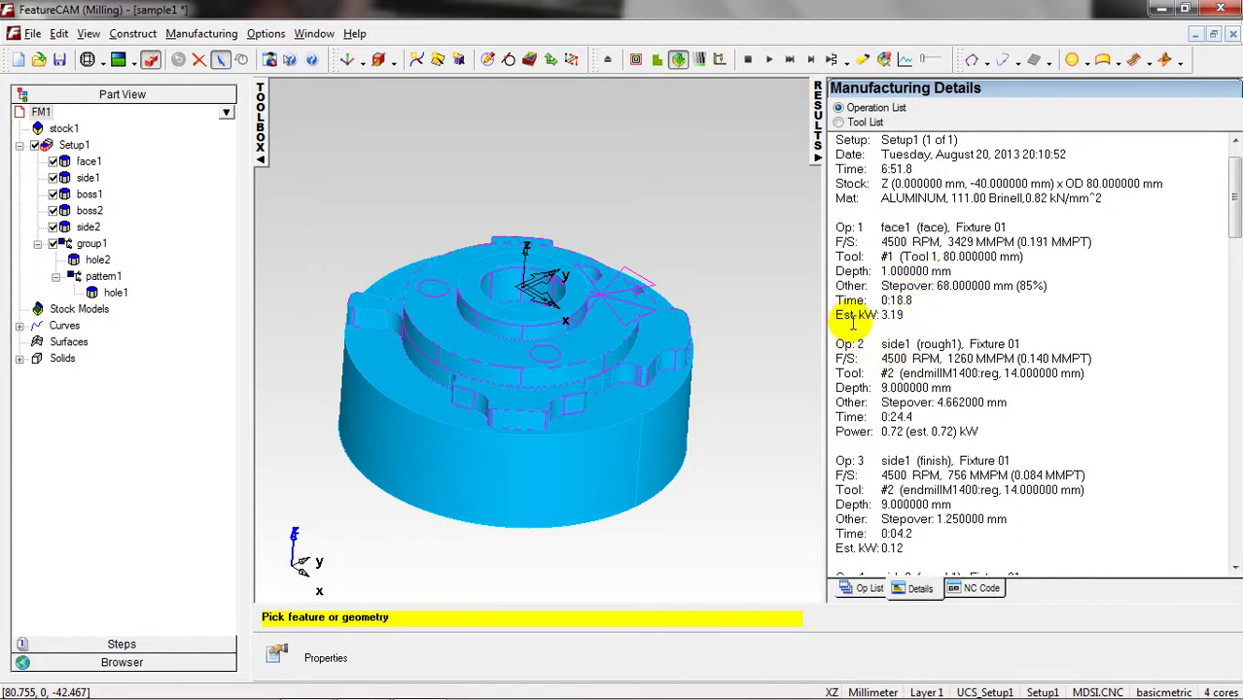
scroll(914, 343, "down", 1)
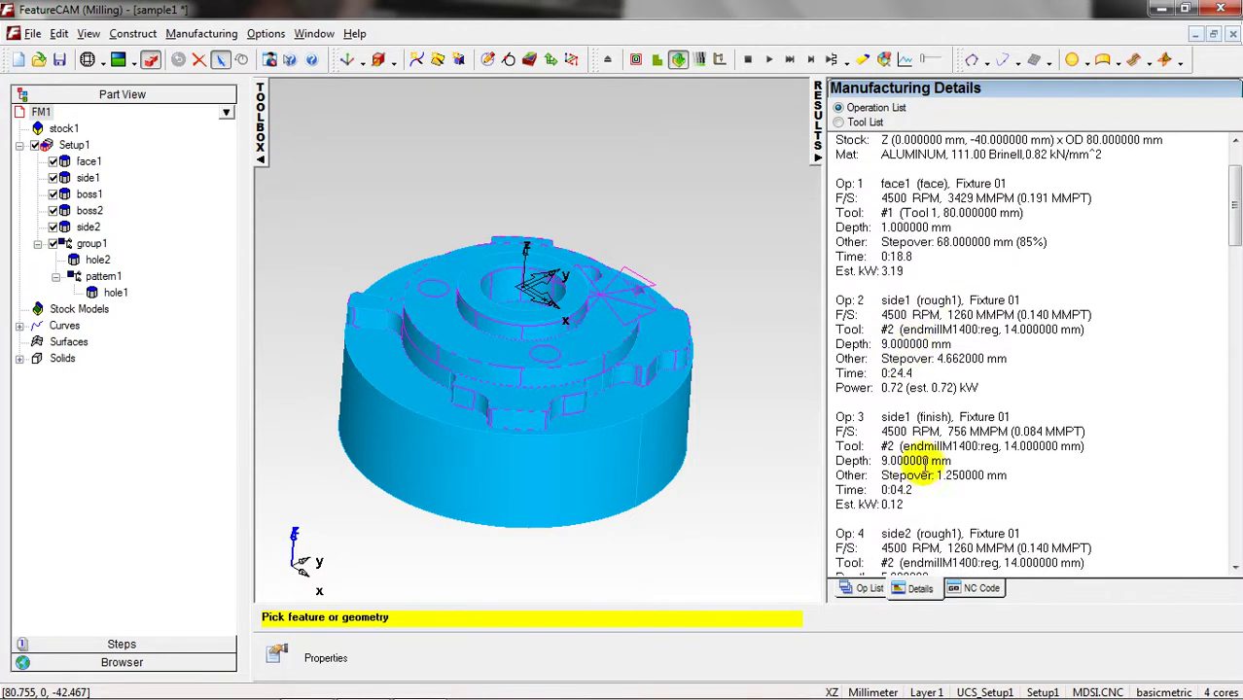
left_click(840, 123)
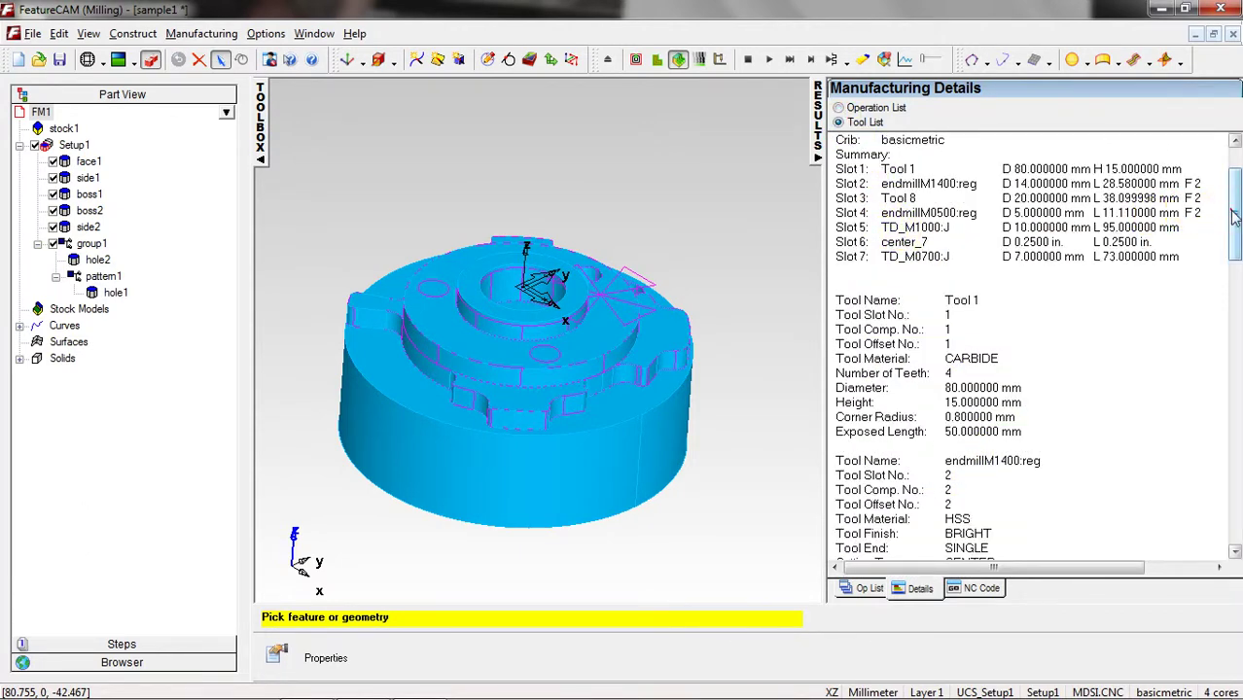
scroll(1229, 194, "up", 2)
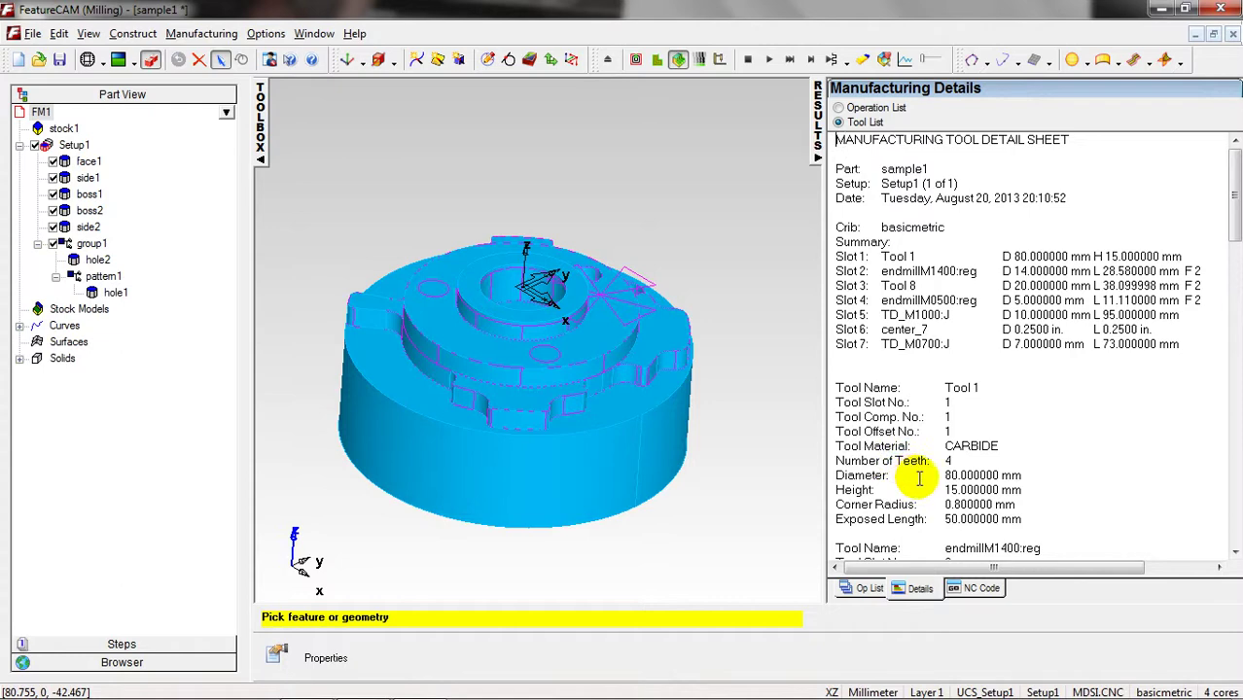
- Show the NC code listing, beginning N1 0001 with tool changes T1 and T2
left_click(978, 589)
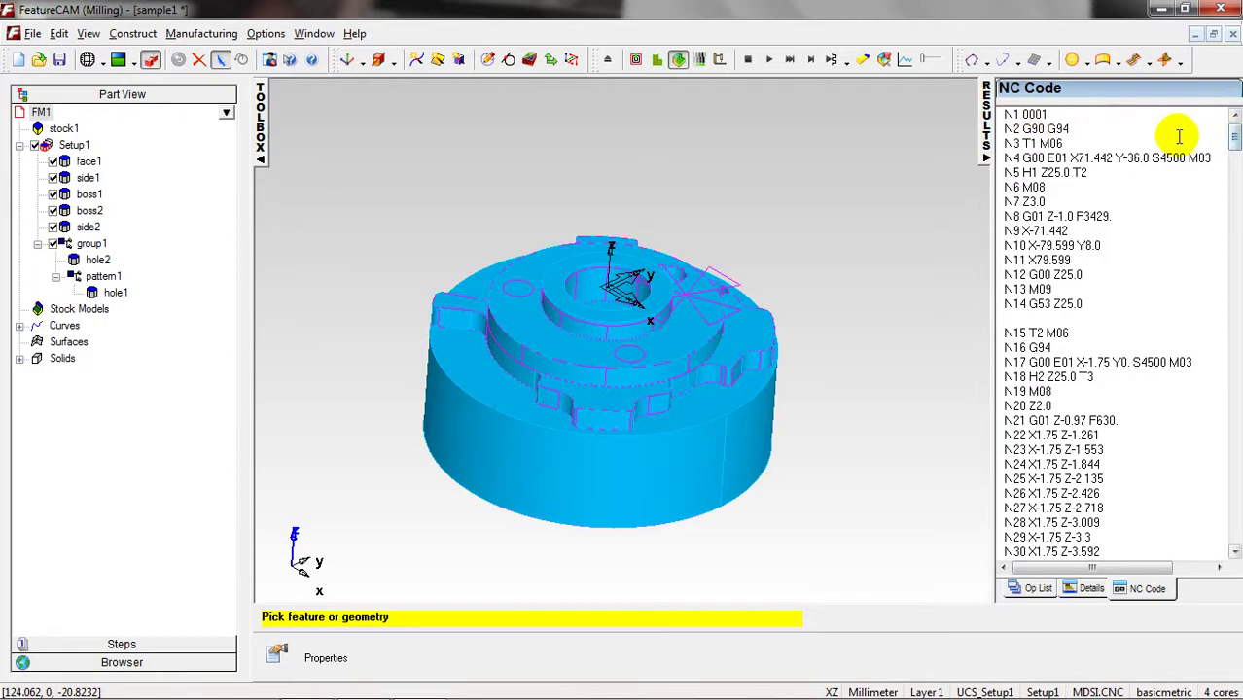
mouse_move(1234, 134)
left_mouse_down()
mouse_move(1236, 467)
mouse_move(1234, 136)
left_mouse_up()
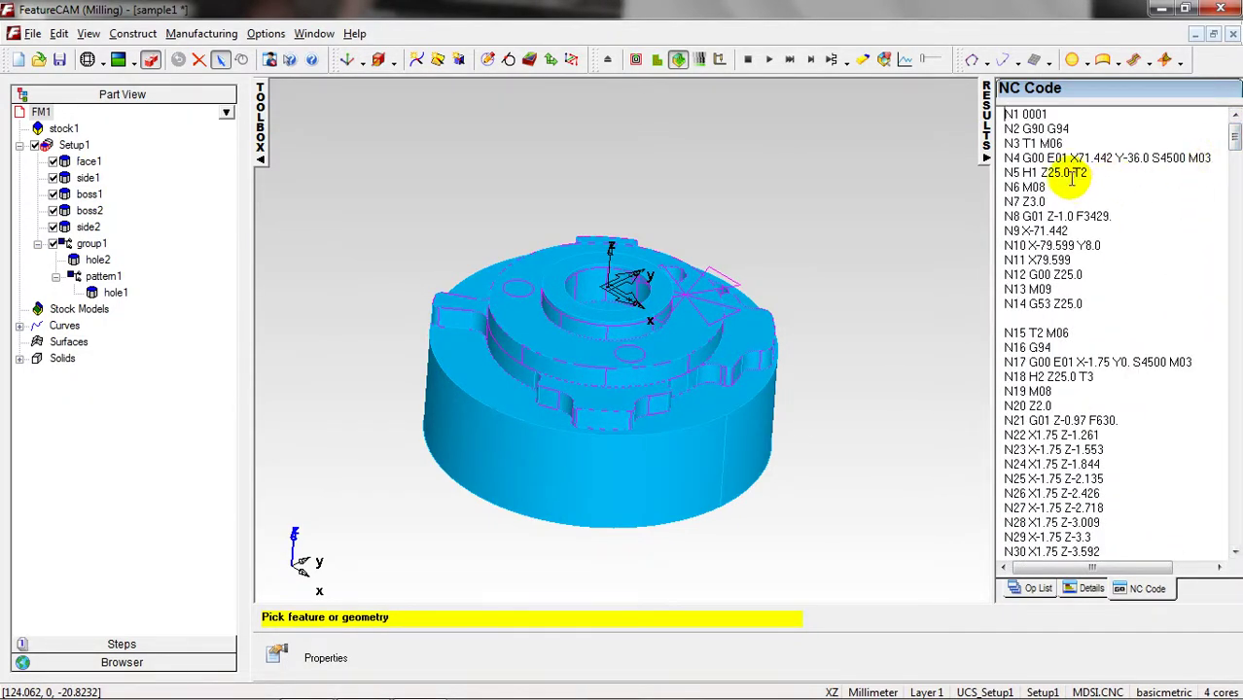
left_click(1005, 115)
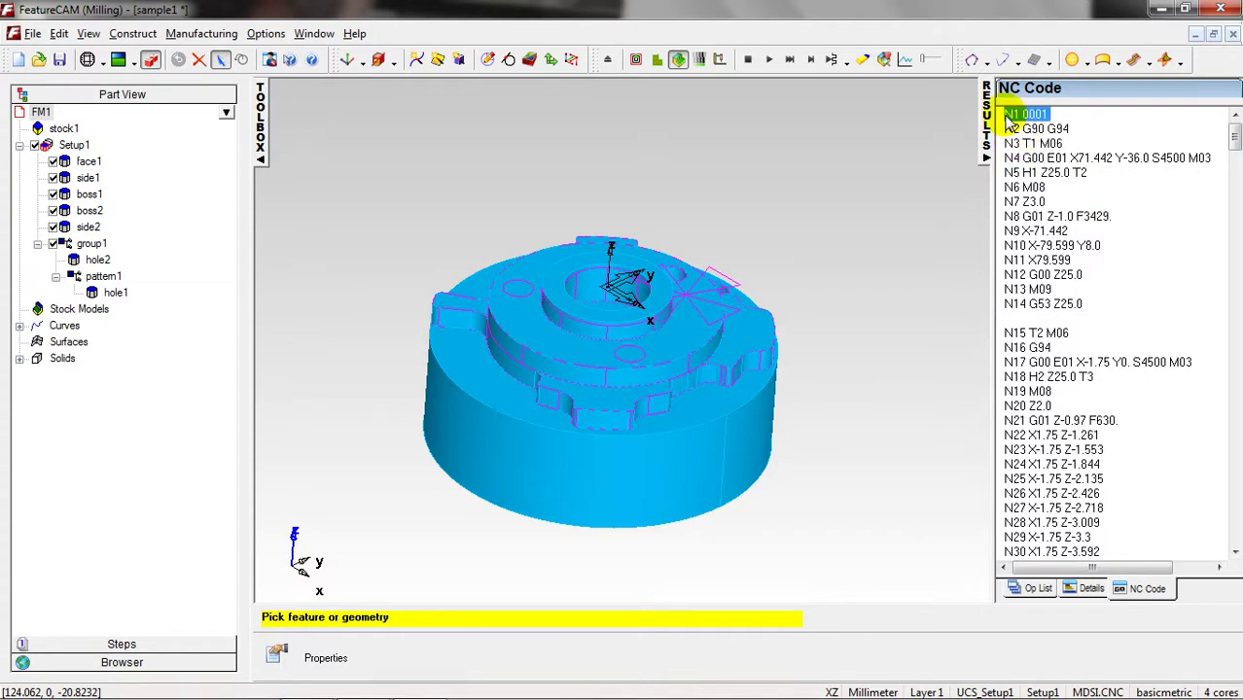
right_click(1033, 157)
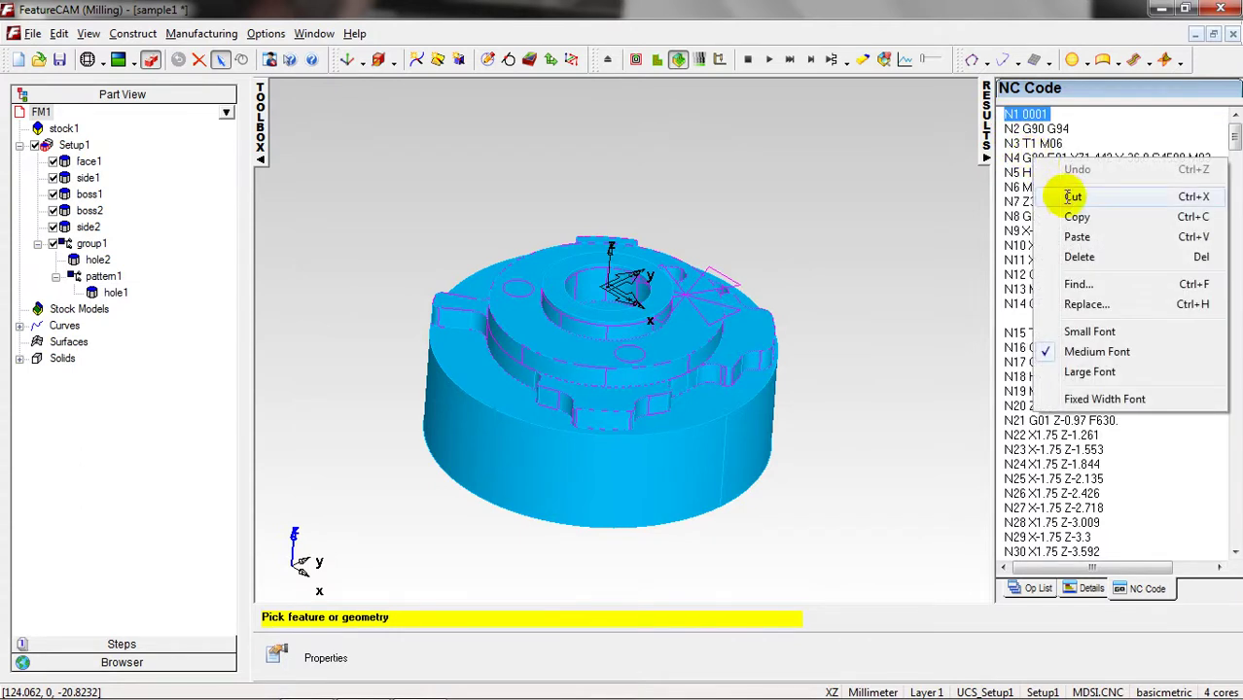
left_click(1017, 284)
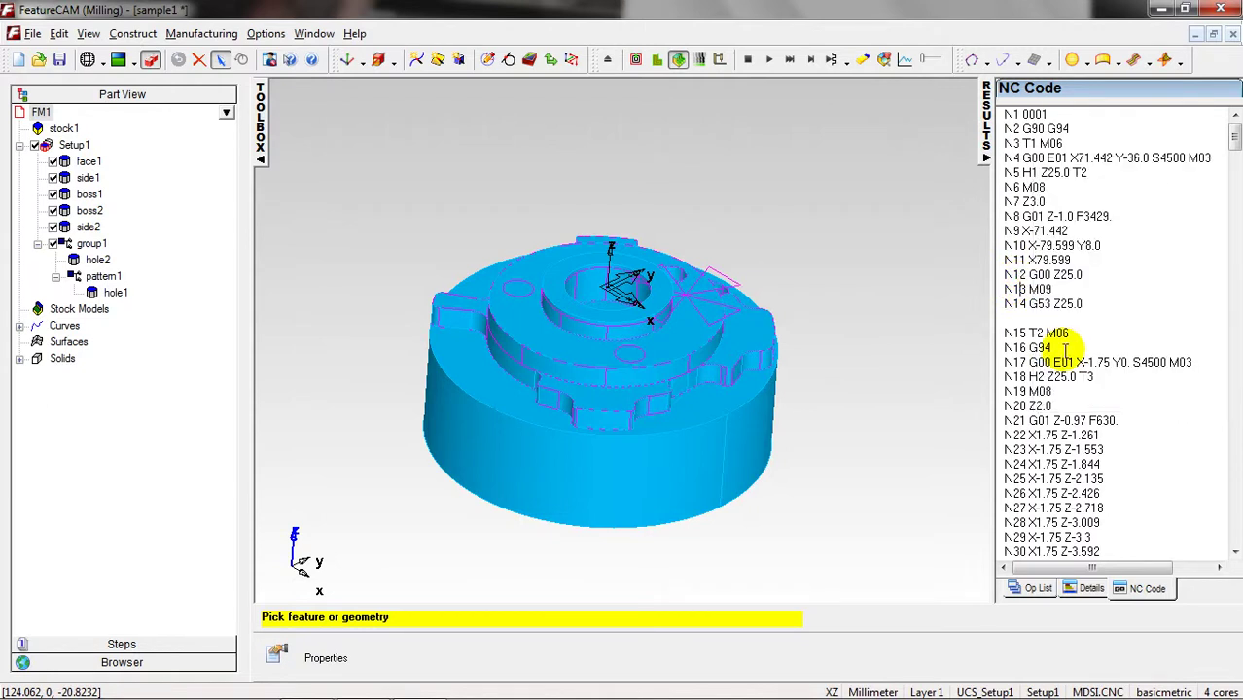
- Save the NC program for all setups to the Desktop as sample1.TXT
left_click(121, 644)
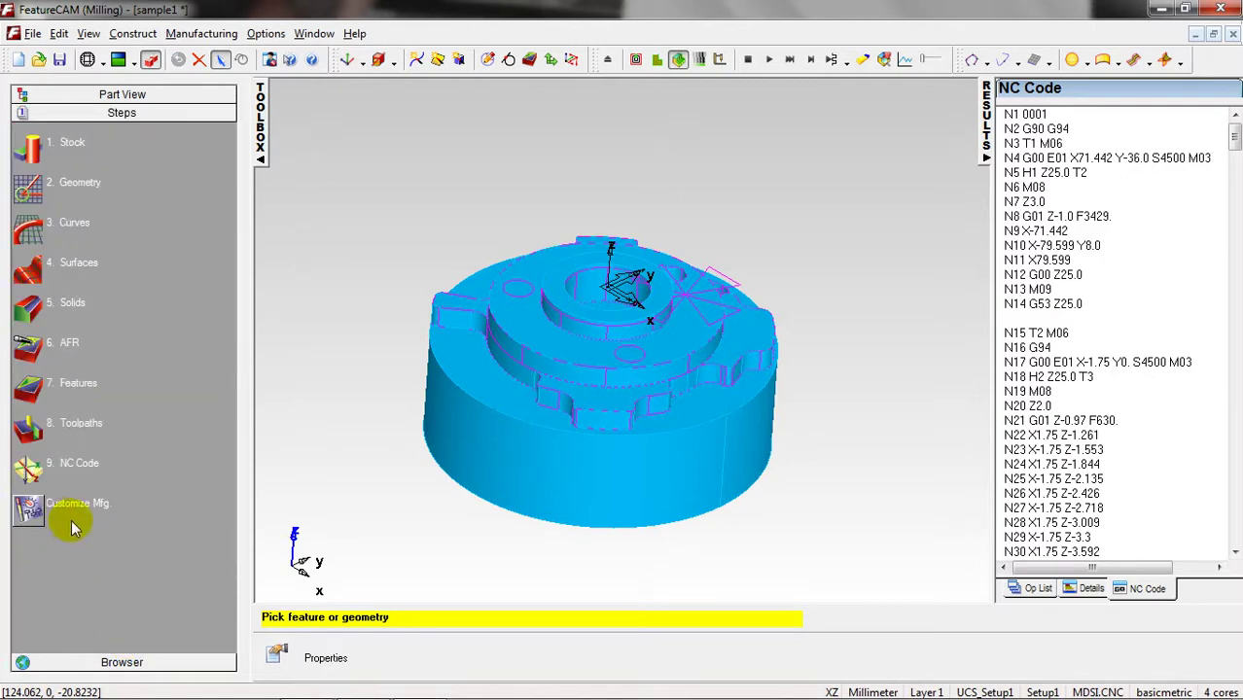
left_click(29, 472)
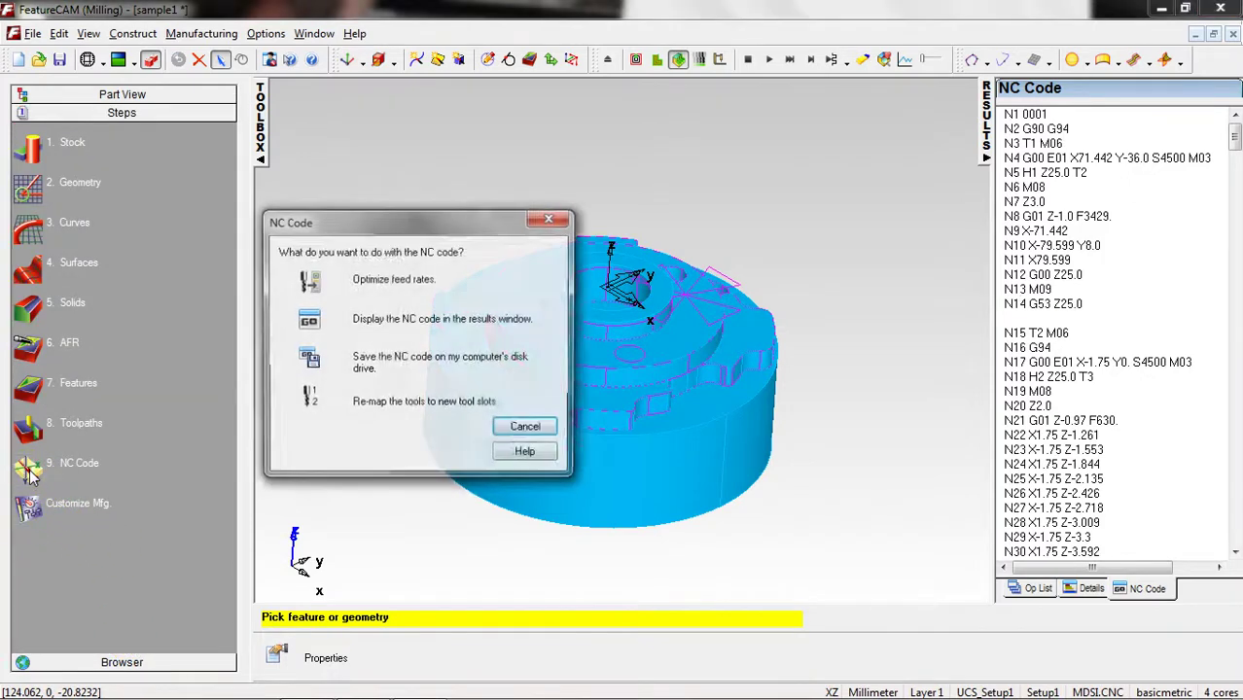
left_click(311, 358)
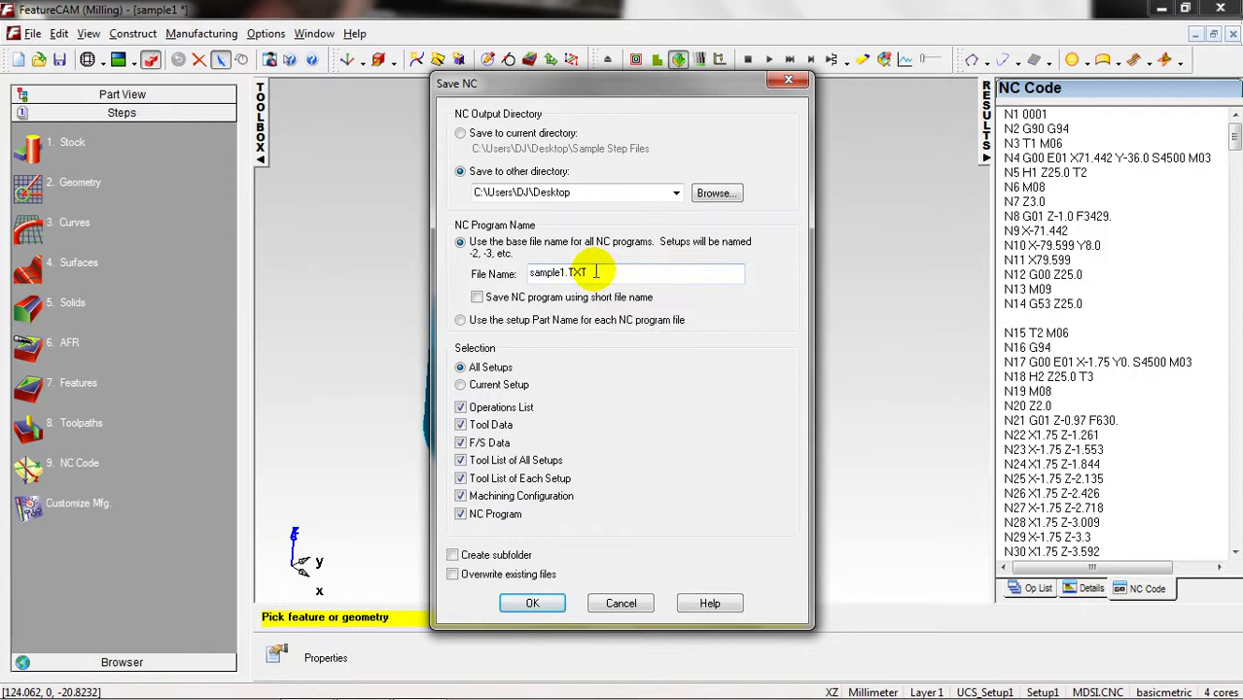
left_click_drag(596, 272, 577, 273)
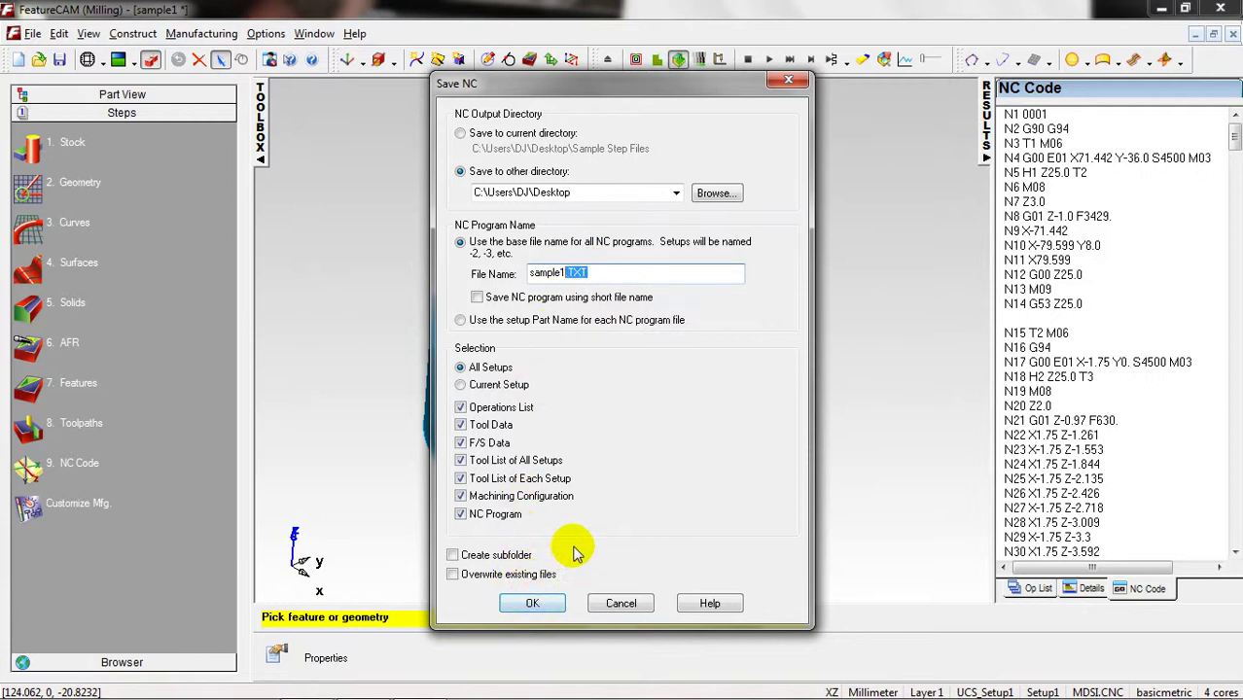
left_click(789, 80)
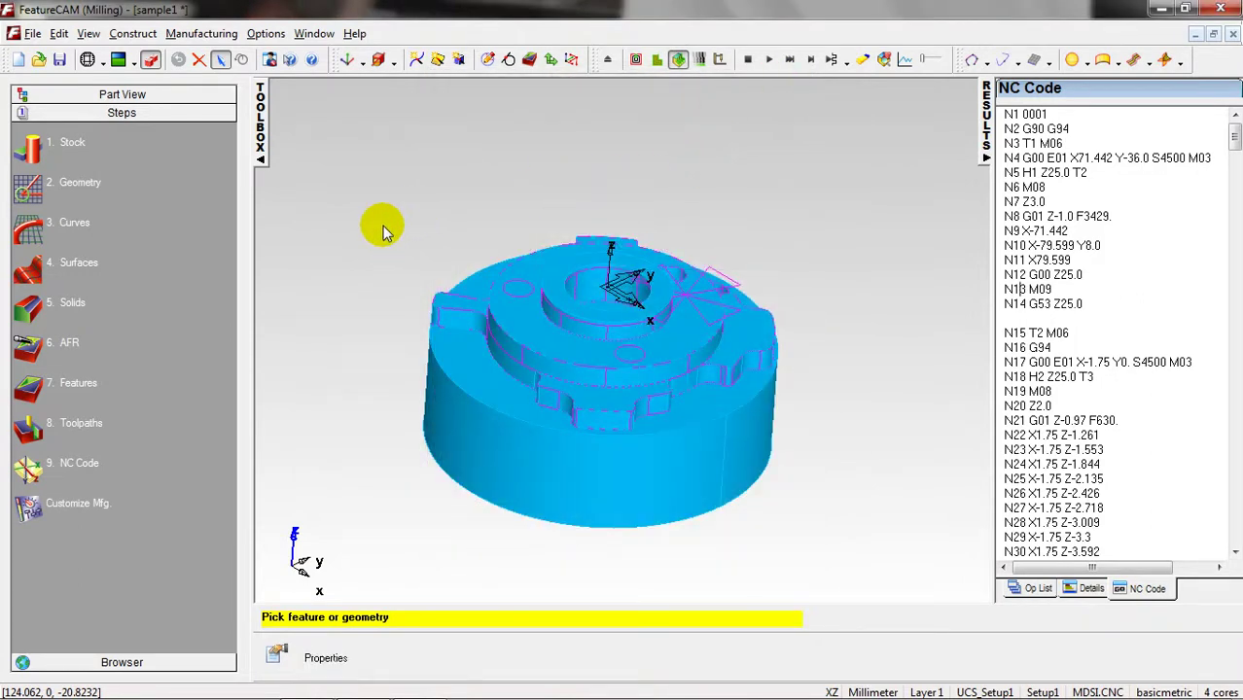
- Bring up the Save As dialog to store the part as sample1.fm in Sample Step Files
left_click(59, 61)
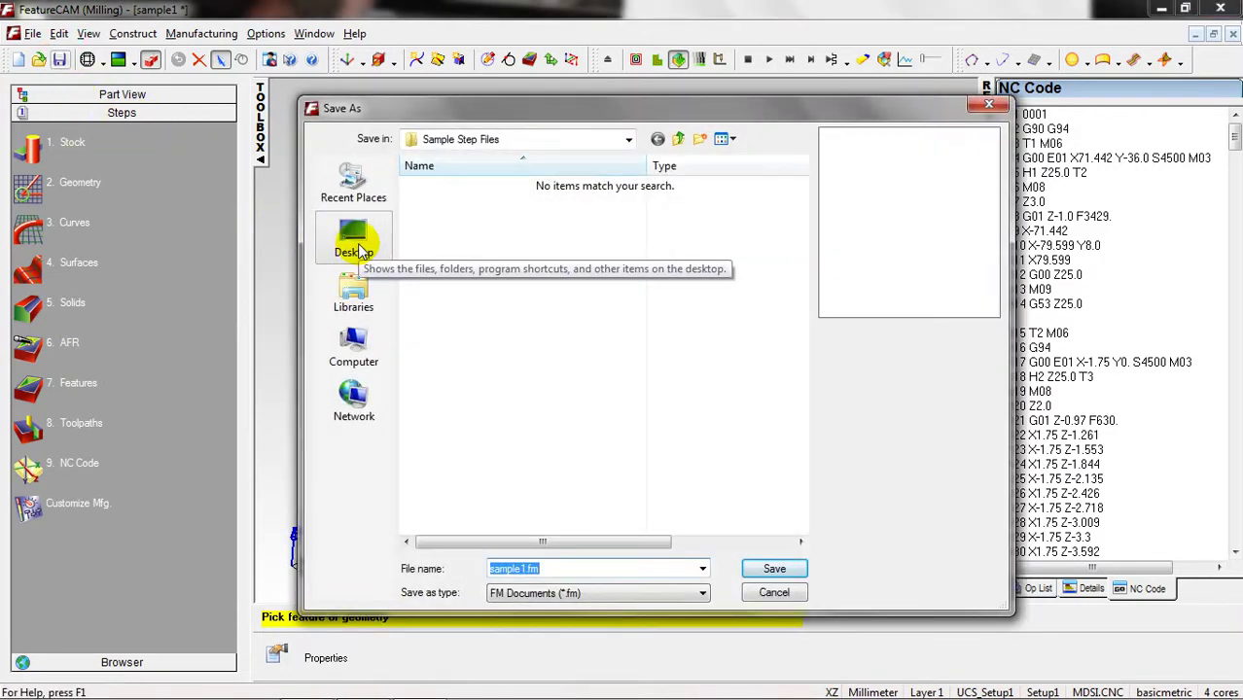